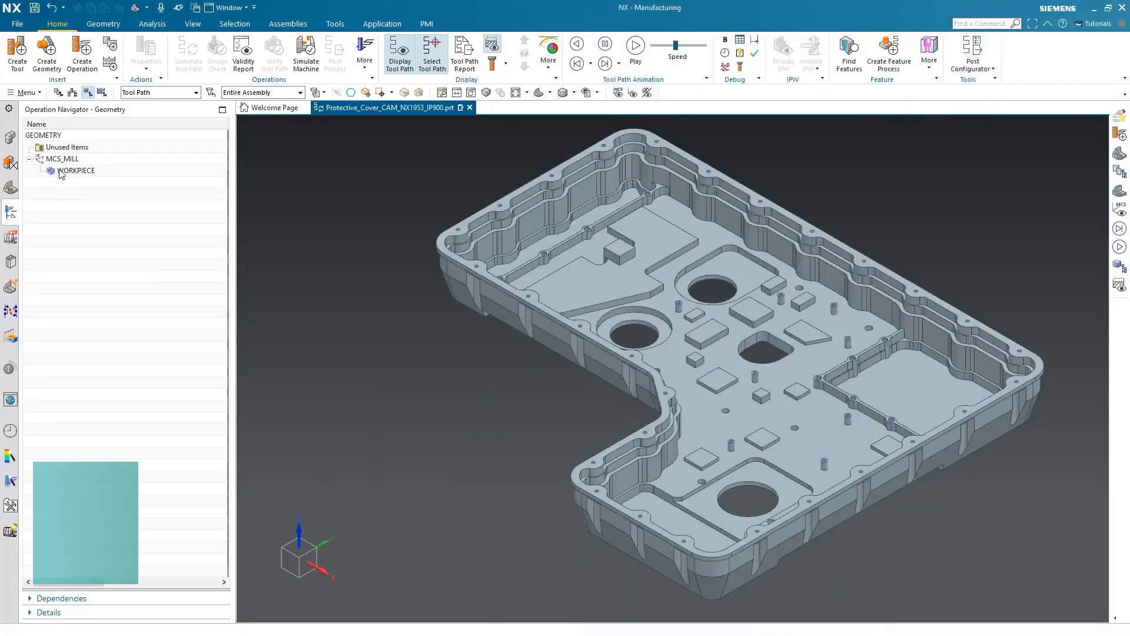
Insert a Planar Deburring operation under WORKPIECE using the mill_planar type and generate its tool path.
right_click(59, 170)
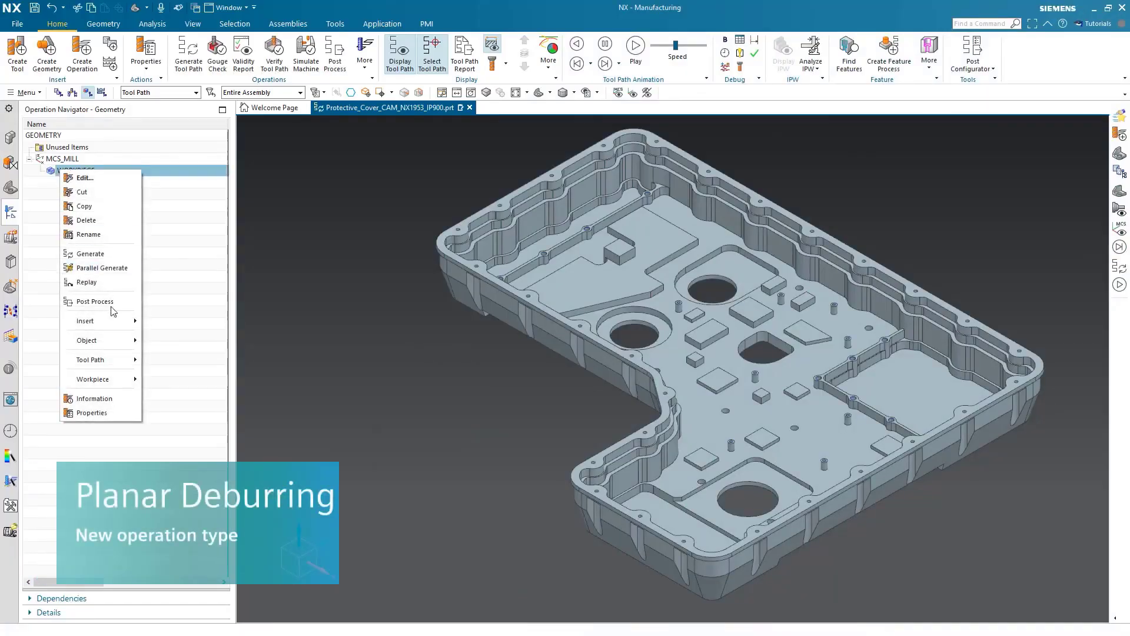
mouse_move(112, 321)
left_click(170, 322)
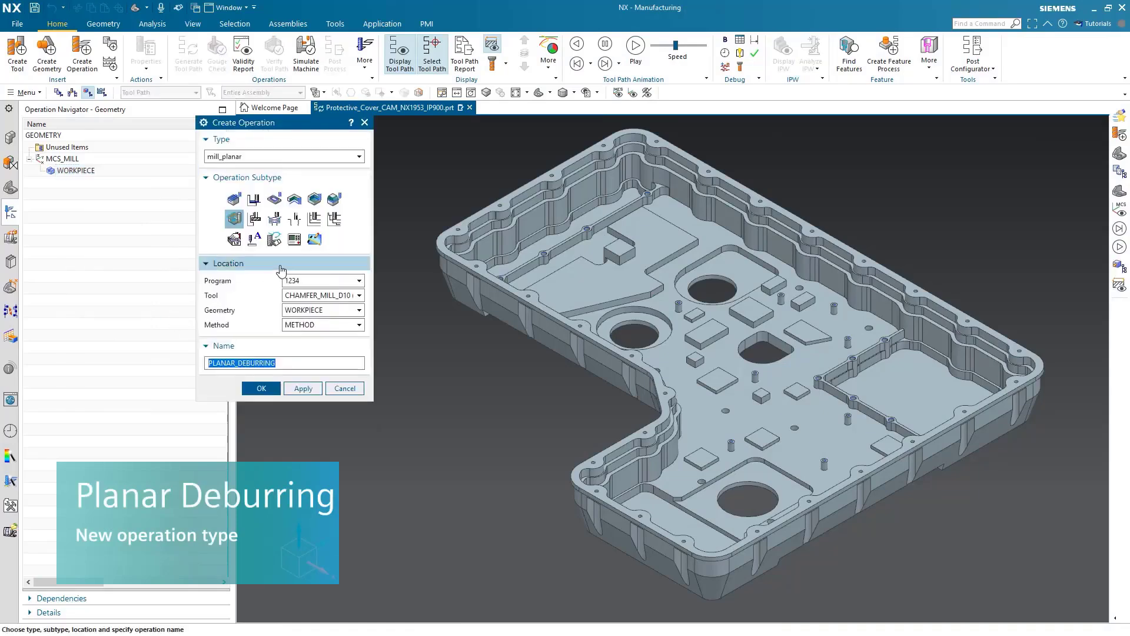
left_click(261, 388)
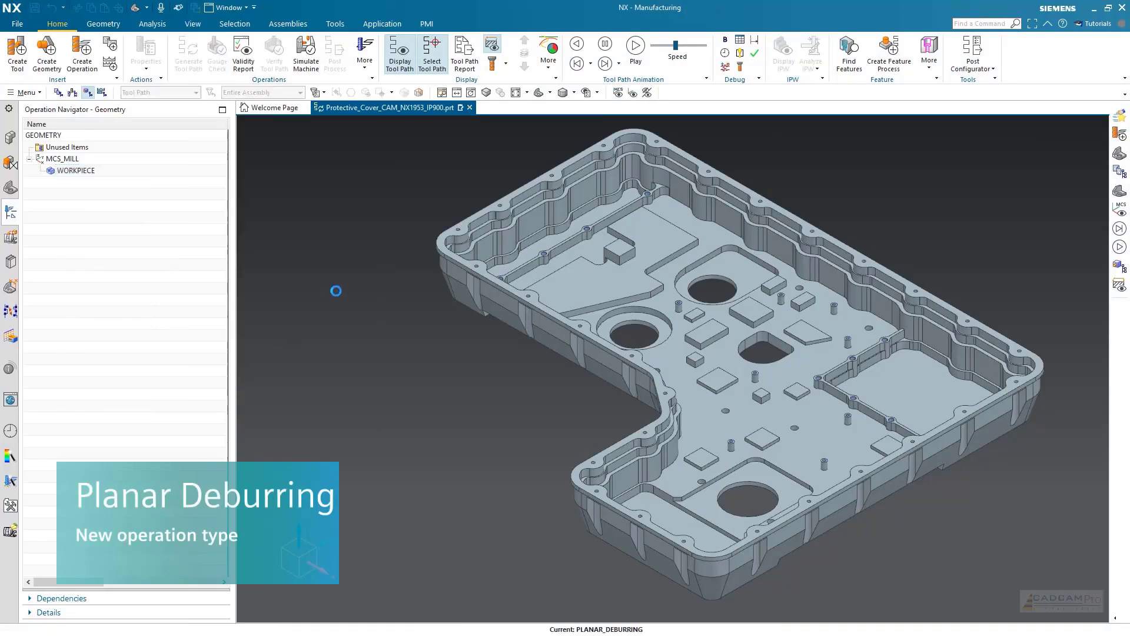
left_click(337, 445)
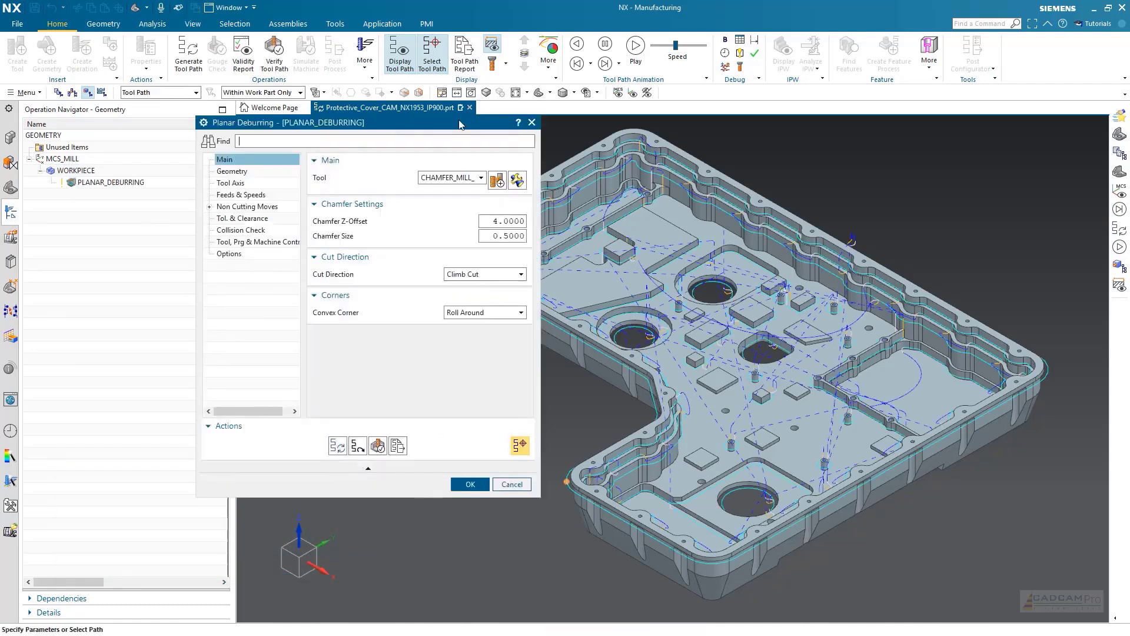
Exclude holes up to 500 %Tool from the deburring operation, regenerate its tool path, and accept the operation.
left_click_drag(447, 126, 348, 137)
scroll(730, 321, "down", 4)
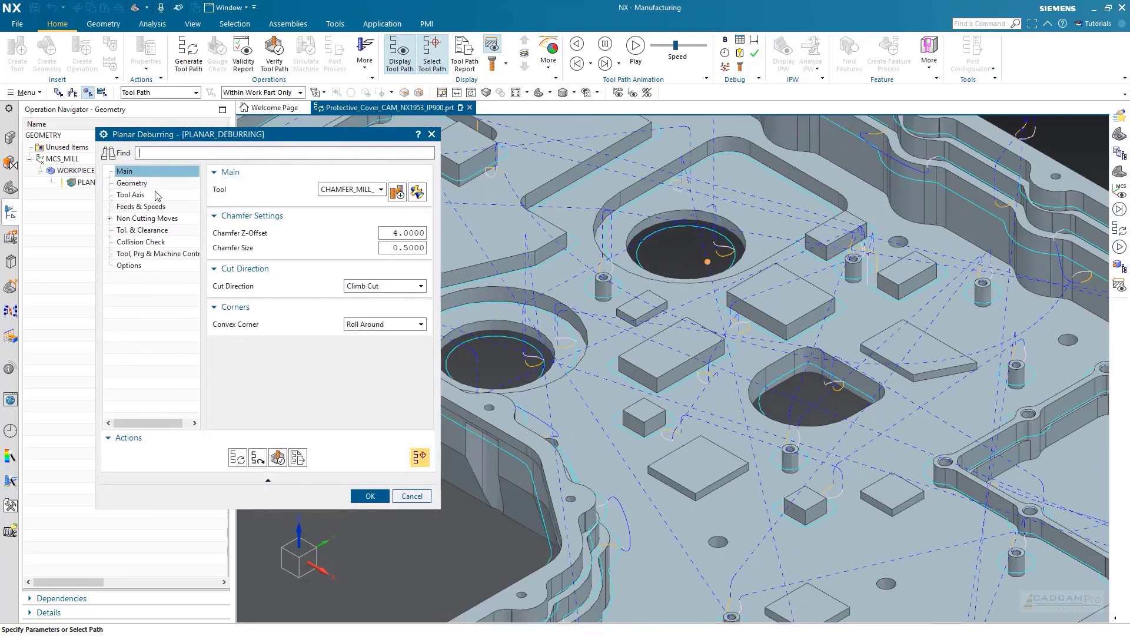
left_click(134, 183)
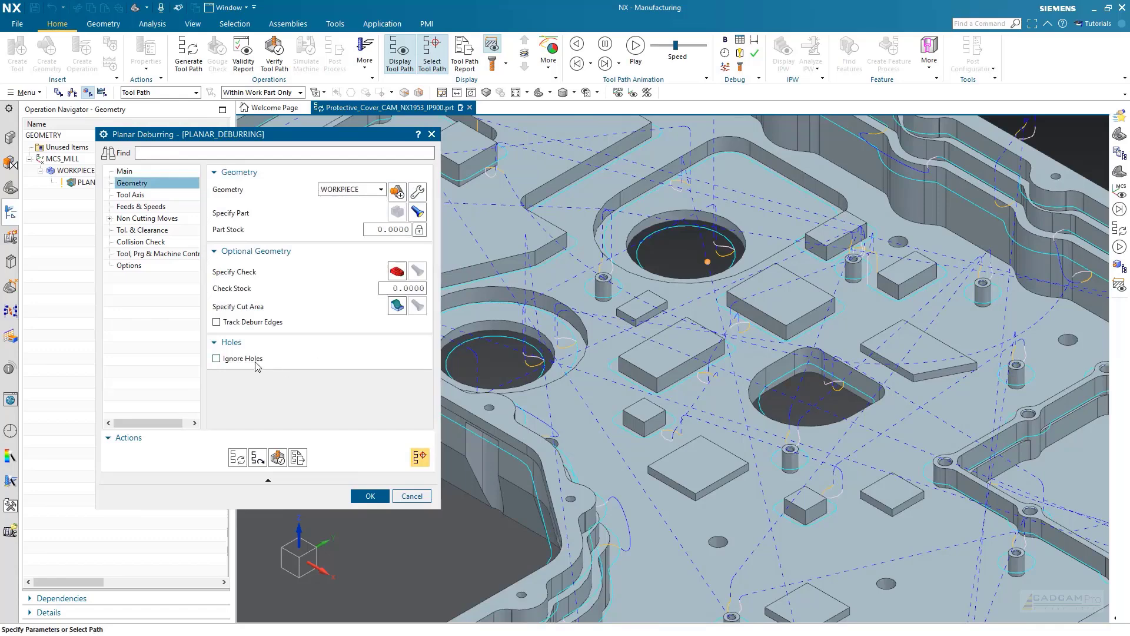
left_click(254, 360)
left_click(373, 373)
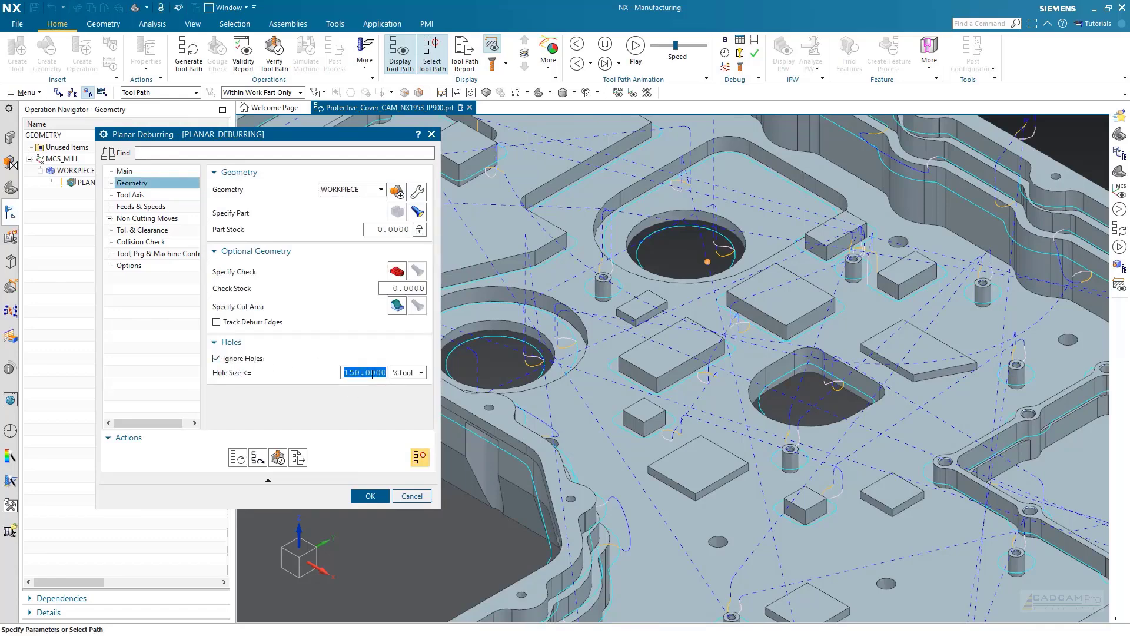
type("500")
left_click(237, 458)
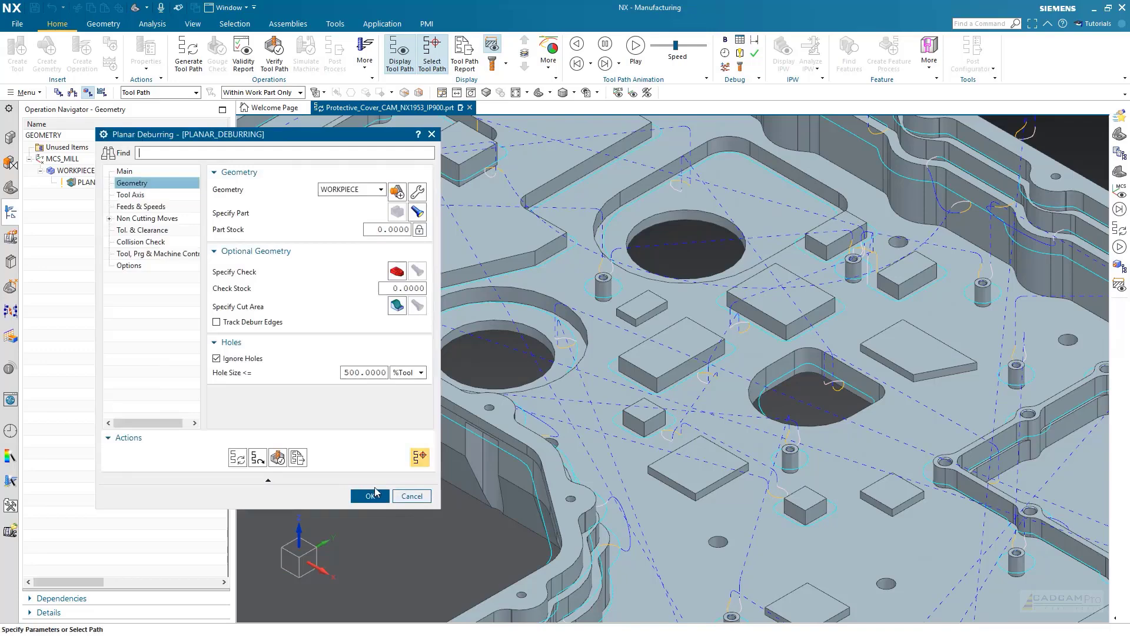
left_click(375, 496)
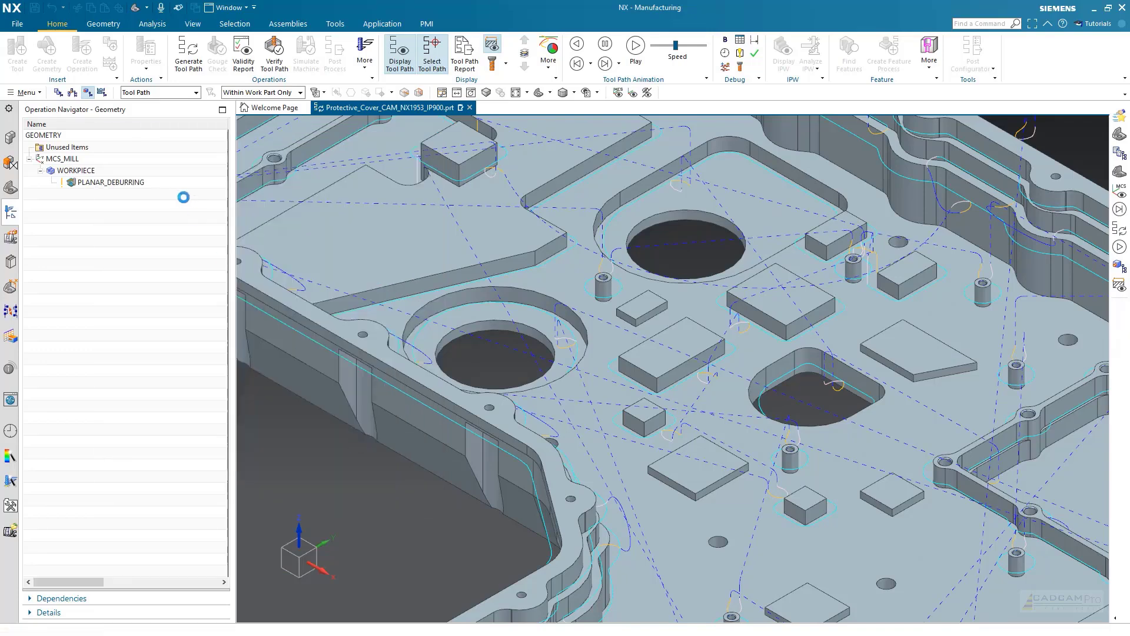
Duplicate the PLANAR_DEBURRING operation inside WORKPIECE.
right_click(123, 183)
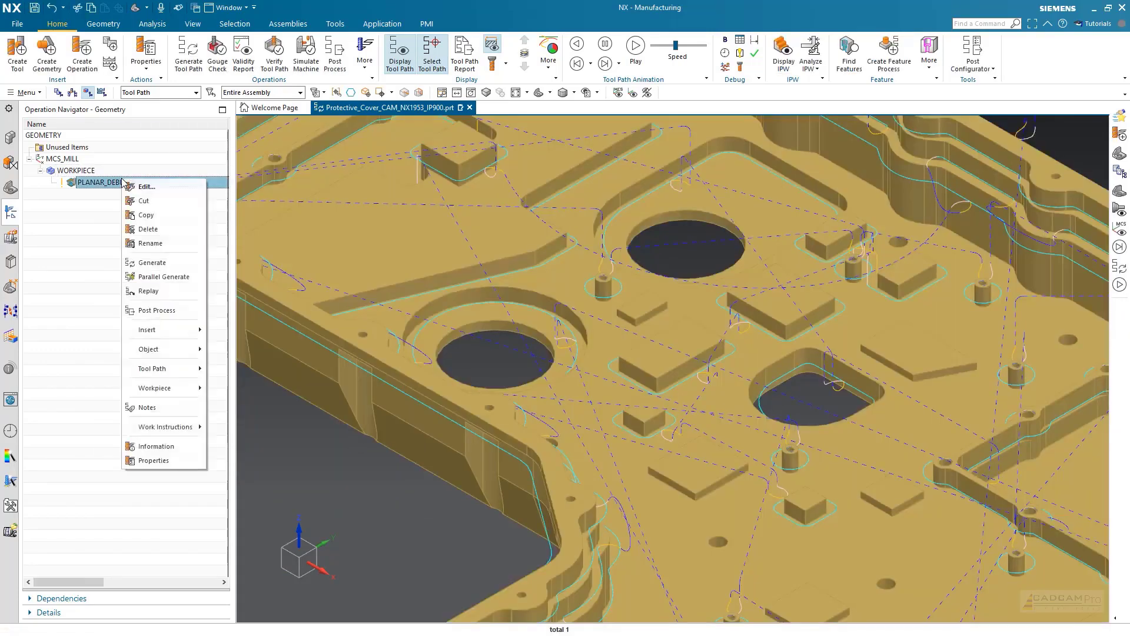
left_click(160, 214)
right_click(81, 171)
left_click(131, 235)
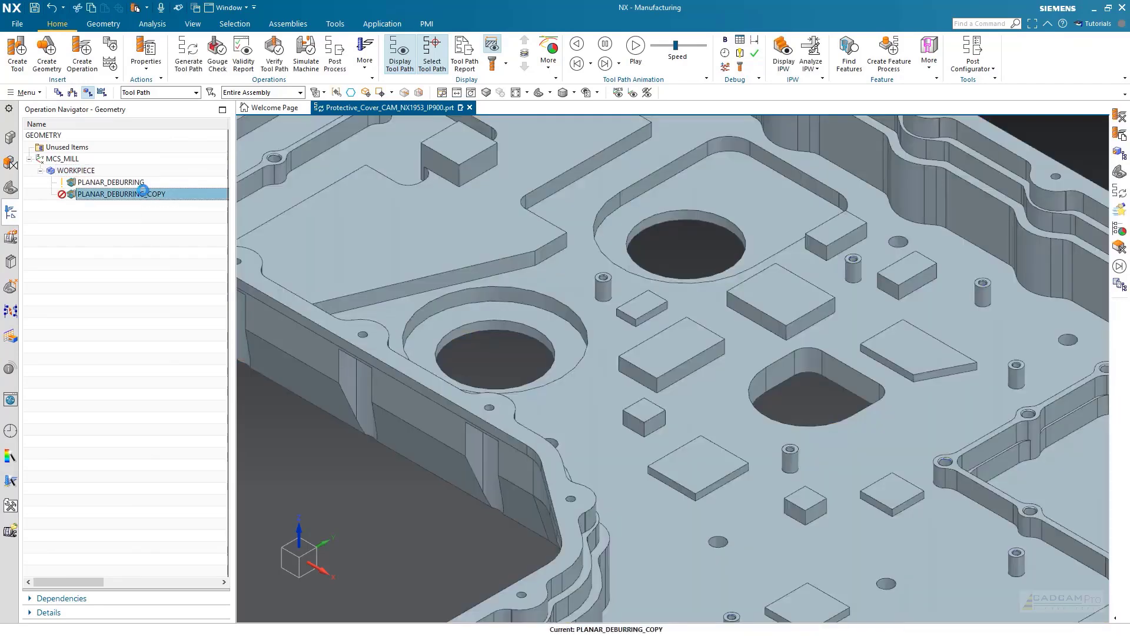
Set the copied deburring operation's tool axis to Specify Vector, inferring the direction from a planar face on the part's underside.
double_click(144, 190)
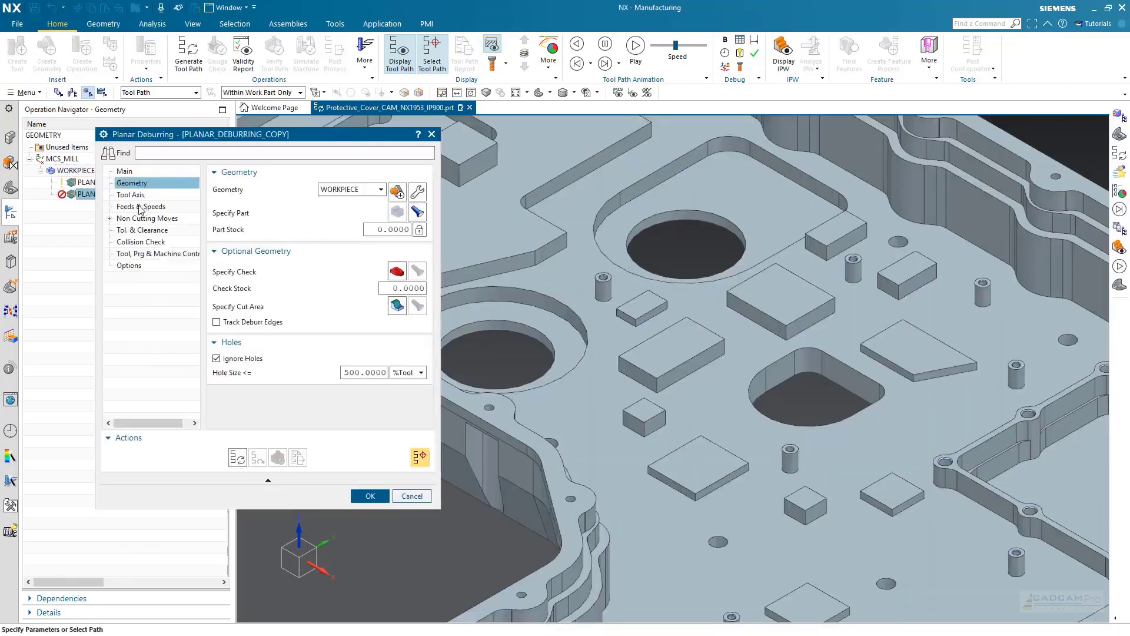
left_click(134, 194)
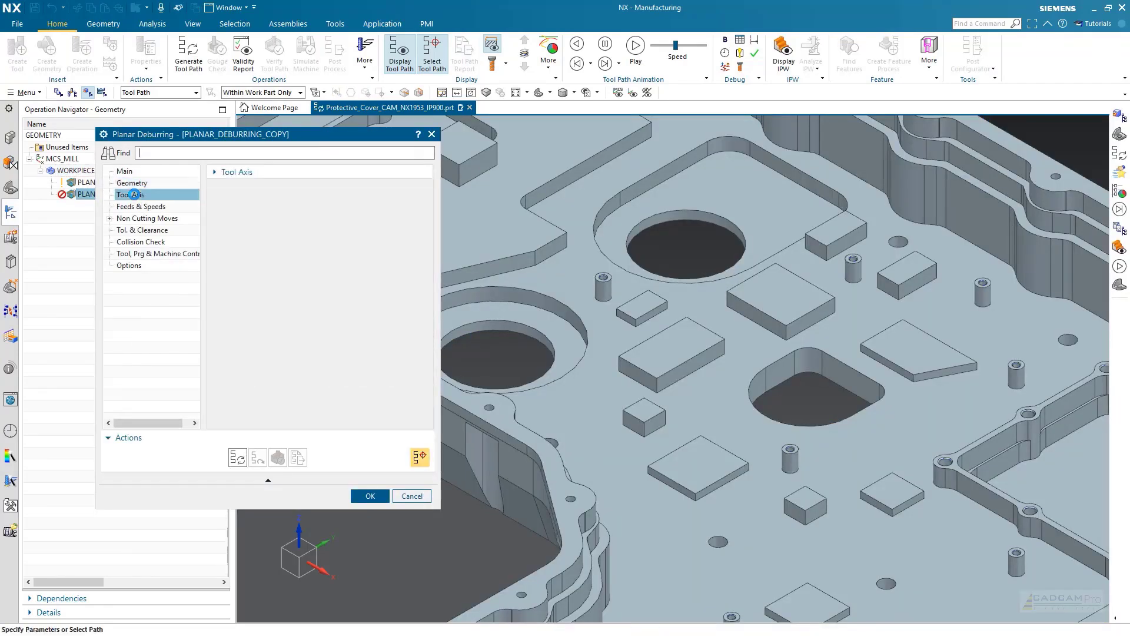
left_click(219, 174)
left_click(387, 193)
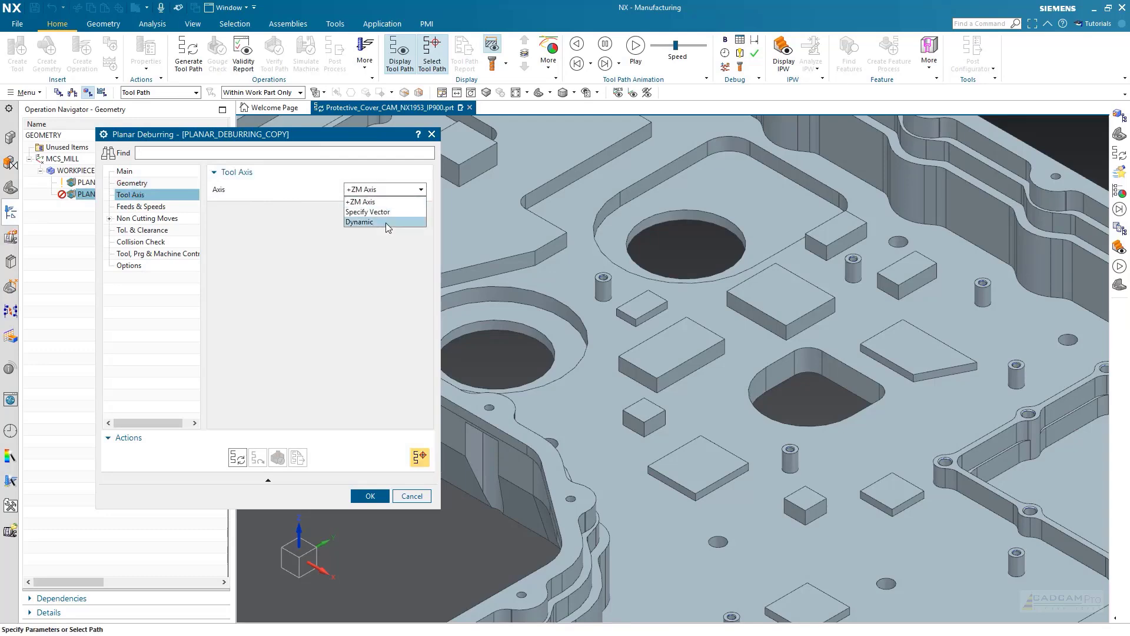
left_click(367, 211)
scroll(672, 317, "down", 5)
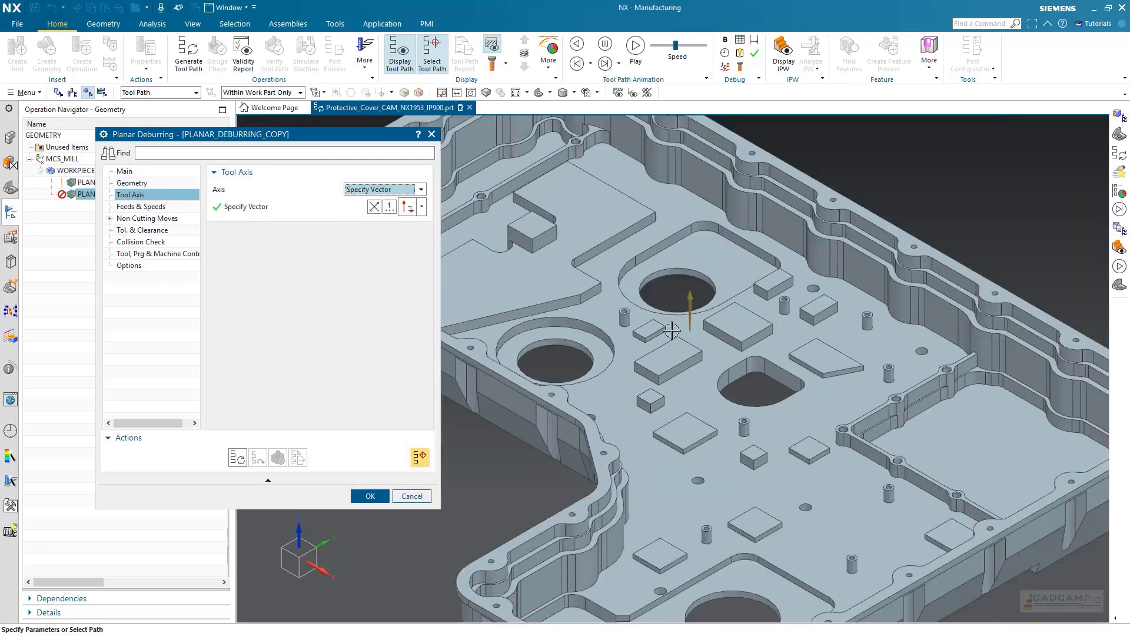
middle_click_drag(672, 317, 471, 219)
left_click(422, 206)
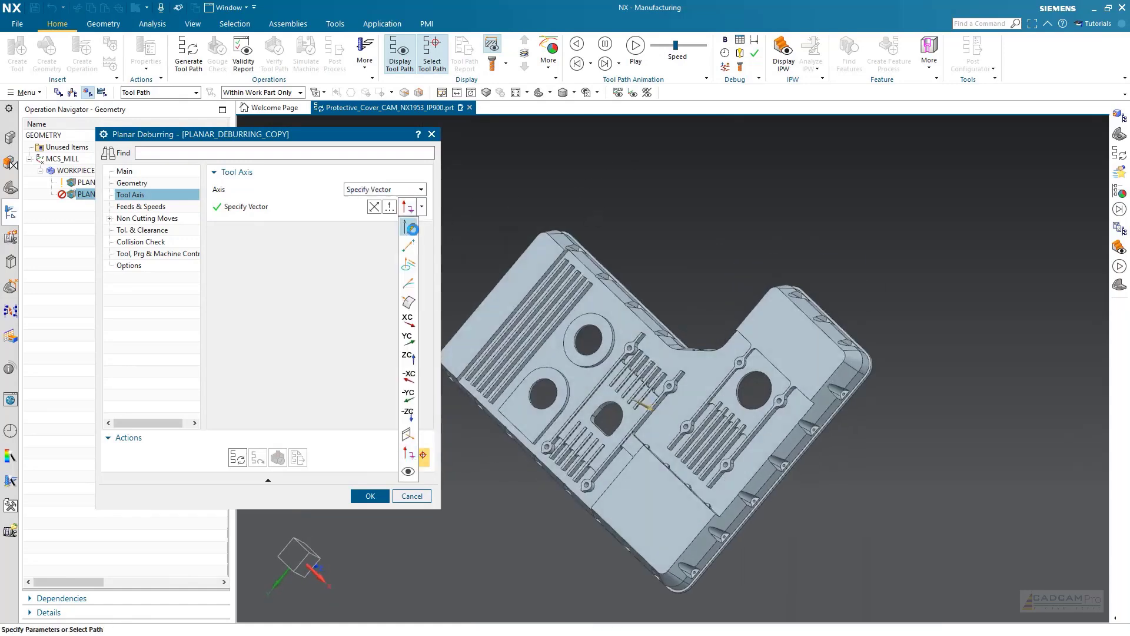
left_click(414, 230)
middle_click_drag(653, 357, 606, 277)
left_click(667, 338)
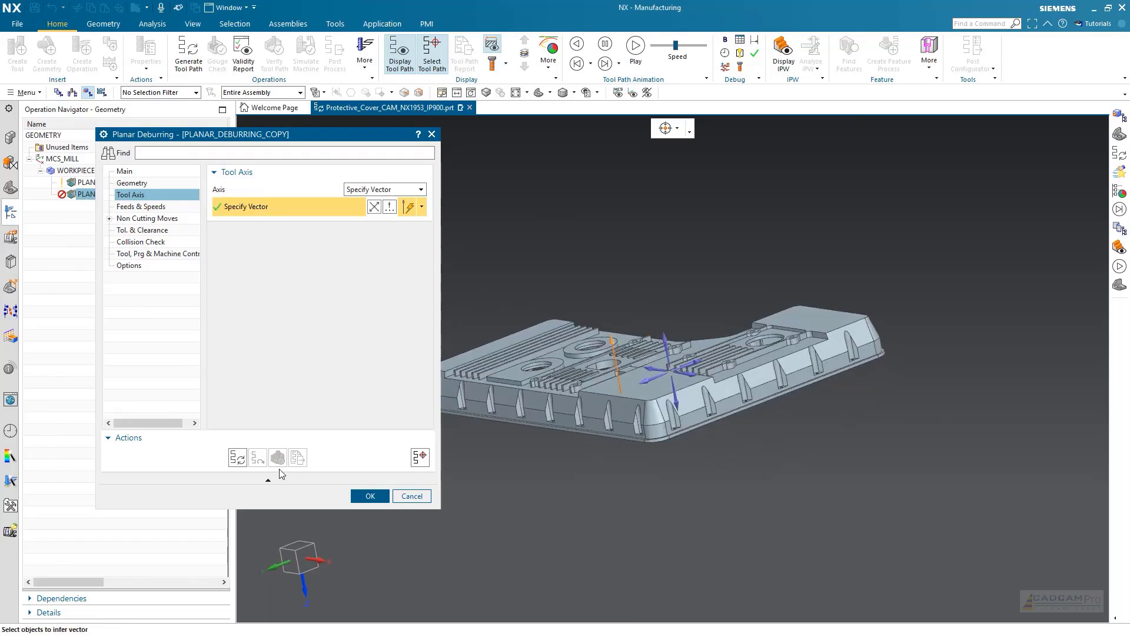
Generate the copied operation's tool path and inspect it on the ribbed underside of the part.
left_click(237, 458)
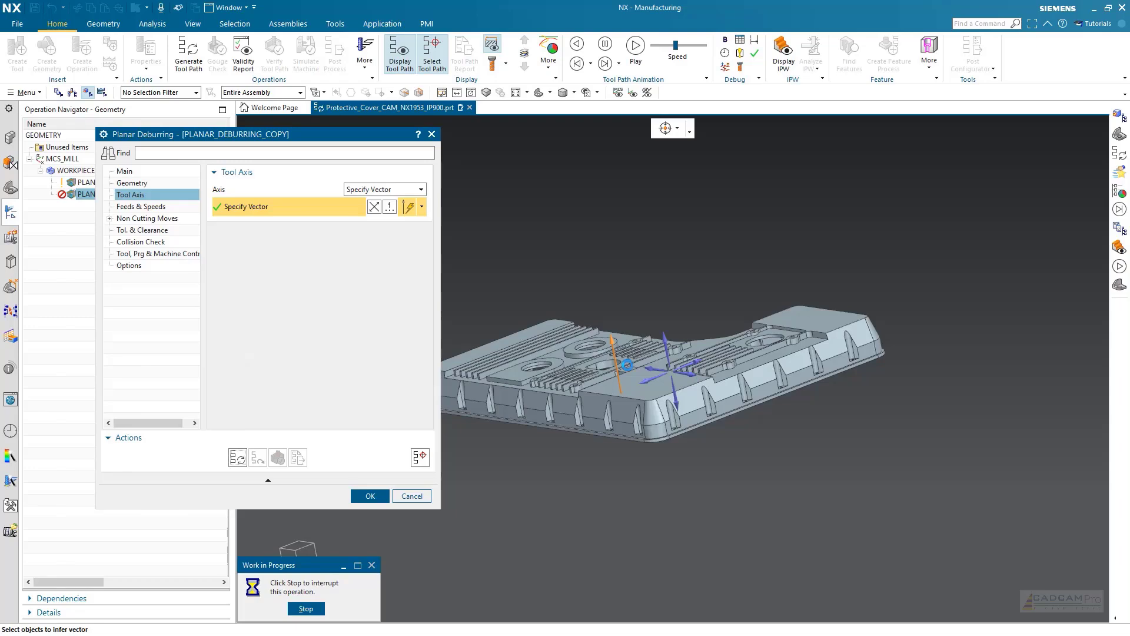
left_click(555, 349)
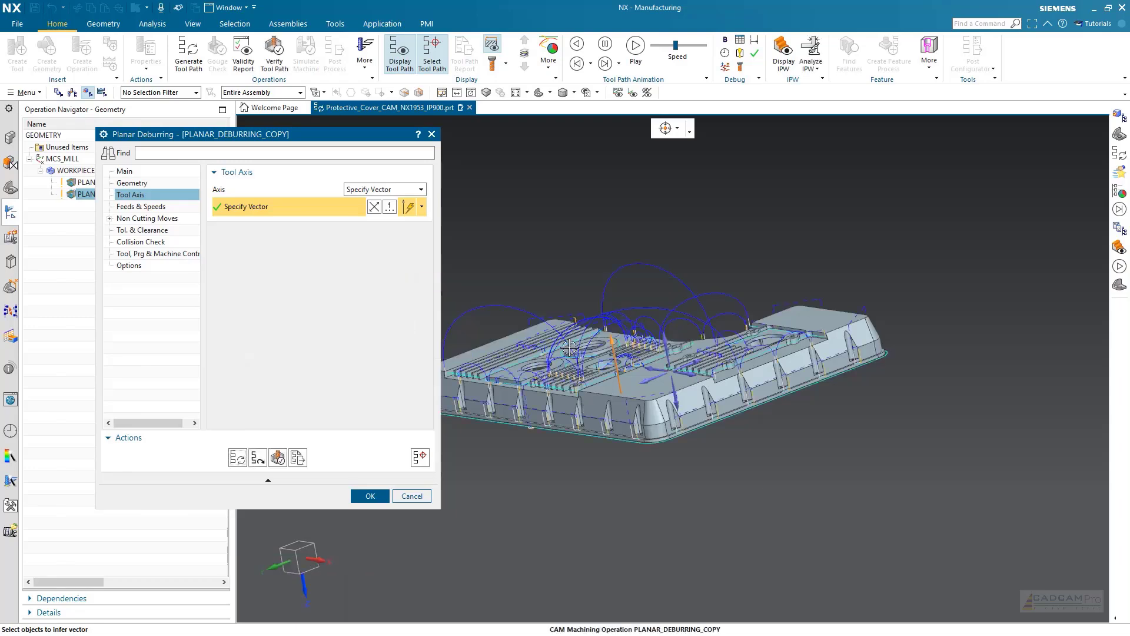
middle_click_drag(586, 351, 597, 321)
scroll(596, 319, "up", 3)
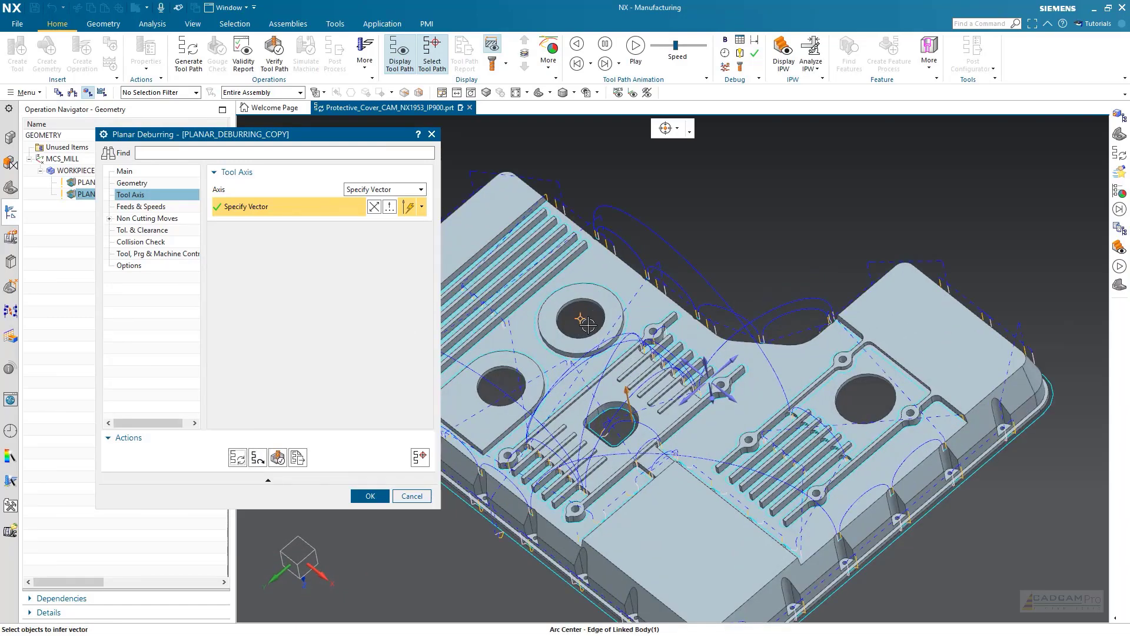
middle_click_drag(785, 378, 794, 346)
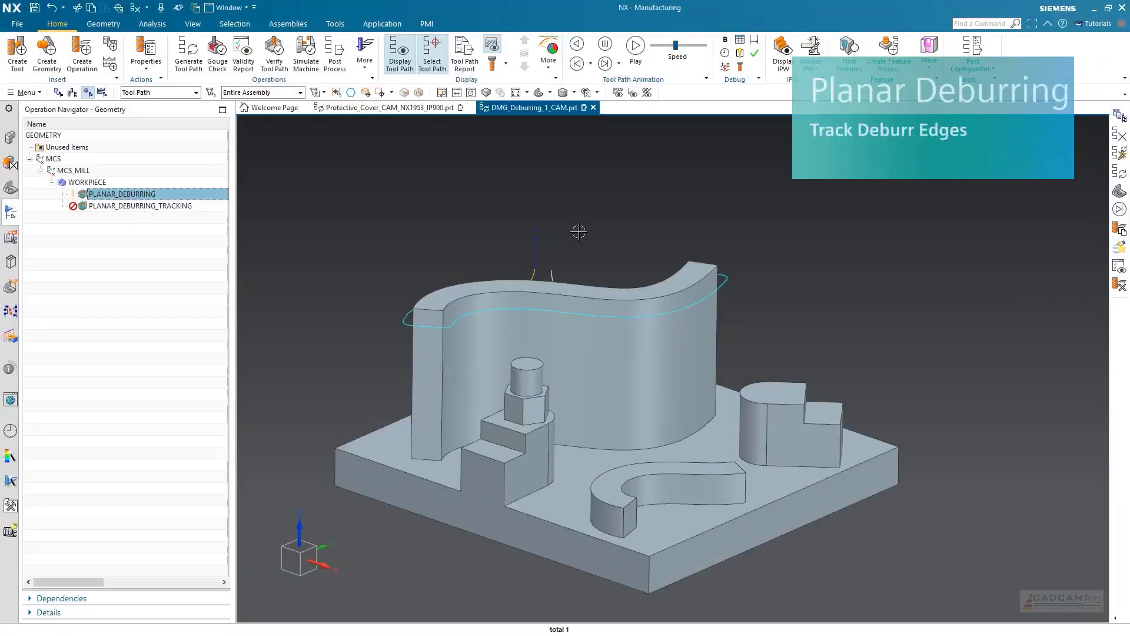
Generate the tool path of the PLANAR_DEBURRING_TRACKING operation in DMG_Deburring_1_CAM.prt.
left_click(149, 209)
right_click(147, 210)
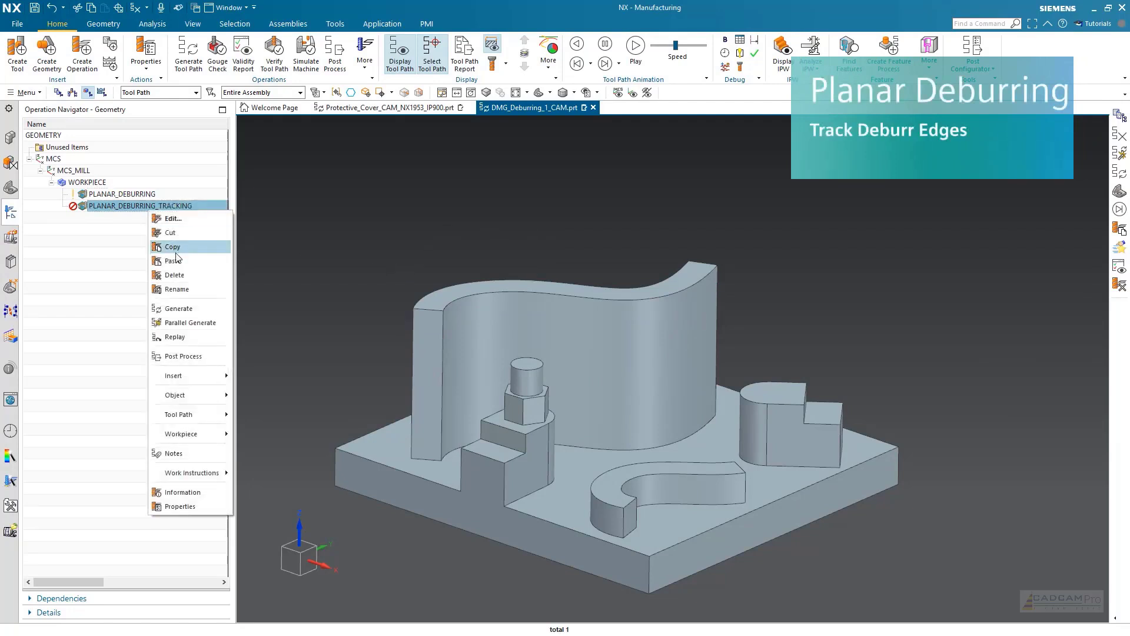
left_click(183, 311)
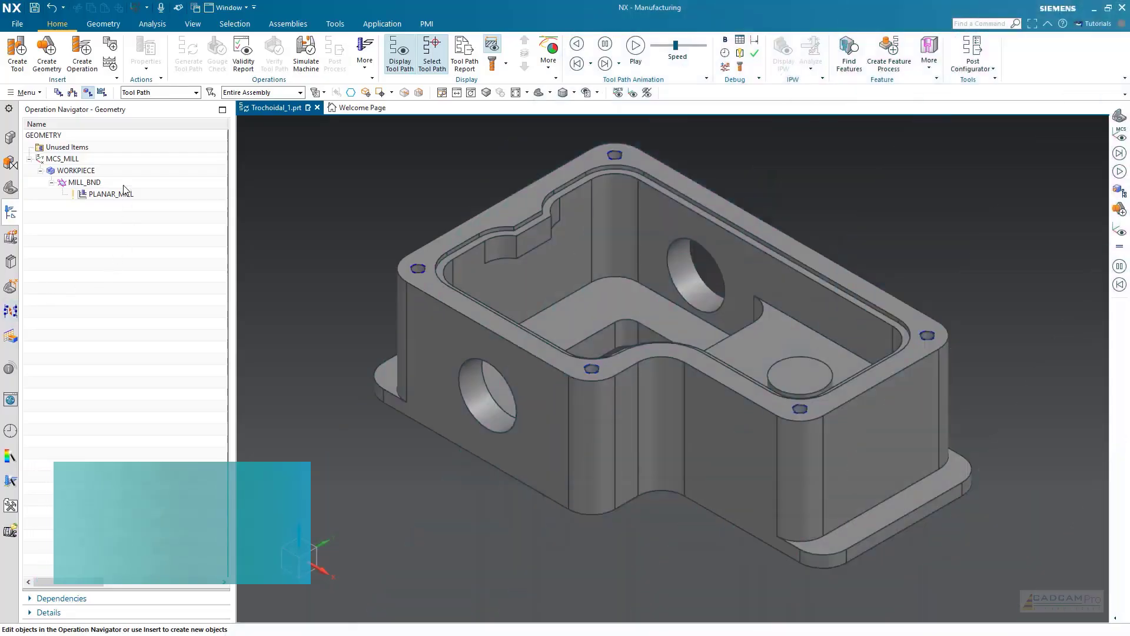
Change the cut pattern of the PLANAR_MILL operation in Trochoidal_1.prt to Adaptive Milling.
left_click(127, 194)
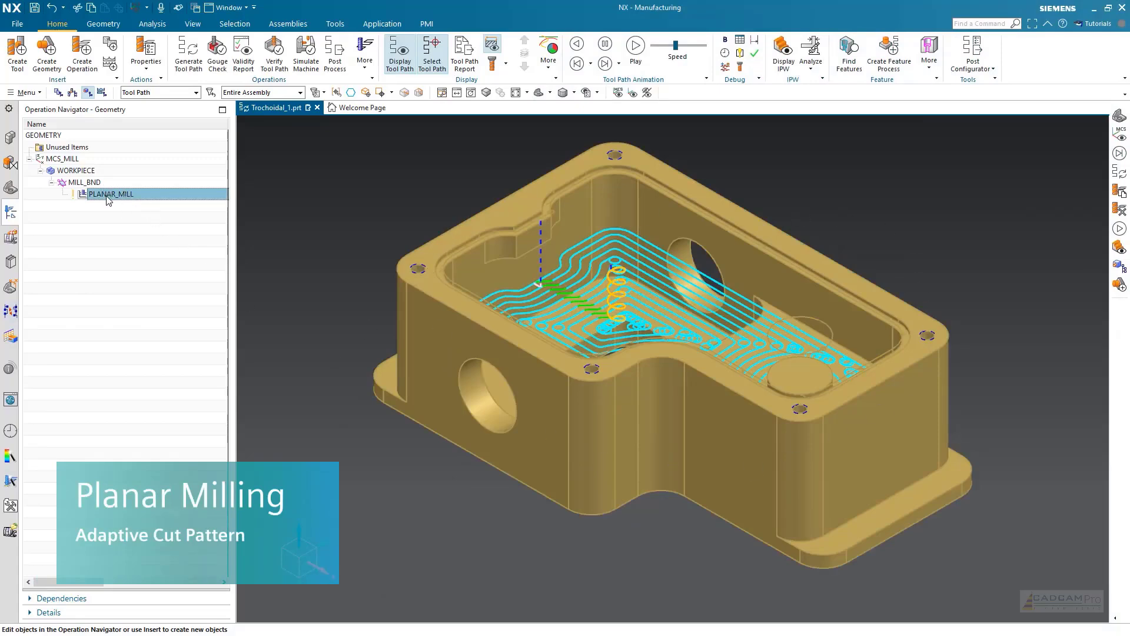
double_click(107, 196)
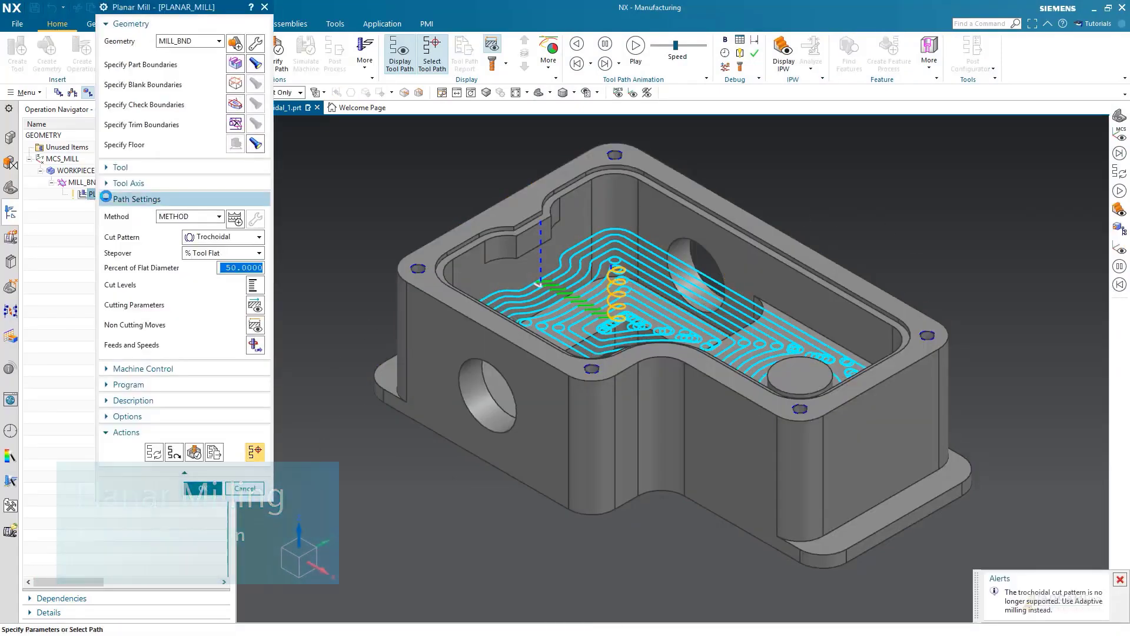
left_click(259, 237)
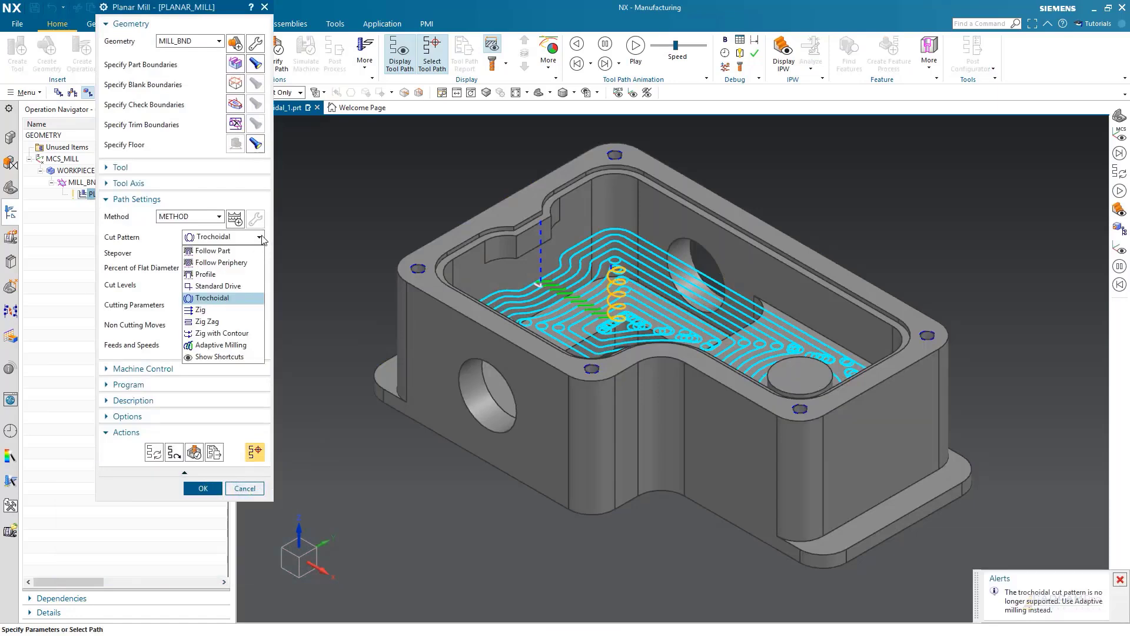
left_click(257, 346)
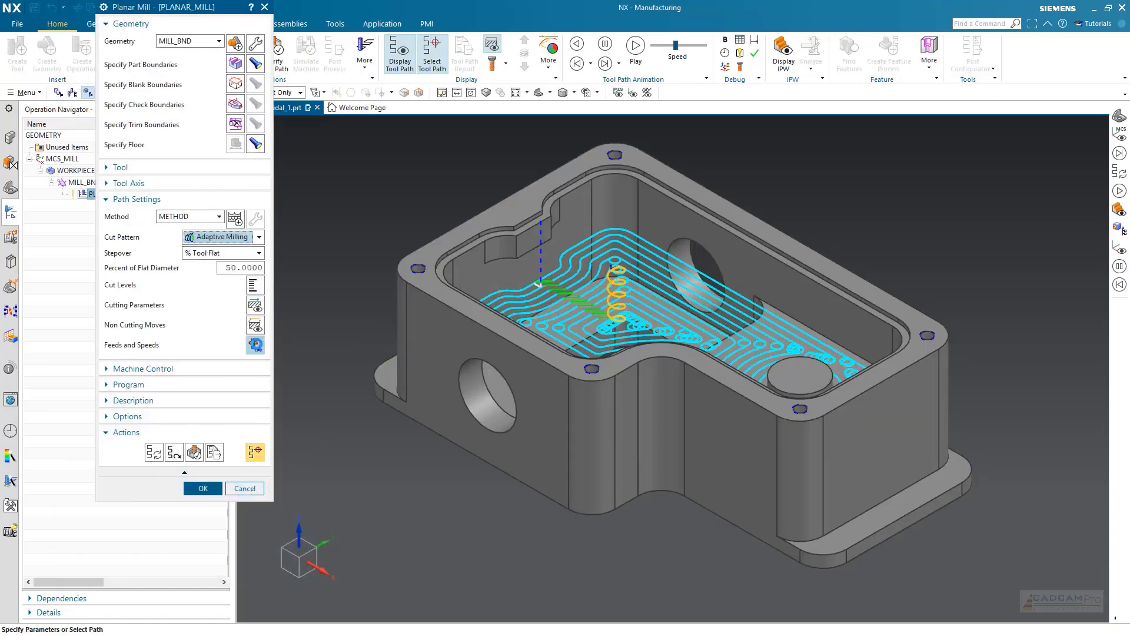
Set minimum curvature radius to 1 mm, low height transfer max length to 3000 %Tool and height to 0.2 mm, and generate the tool path.
left_click(253, 307)
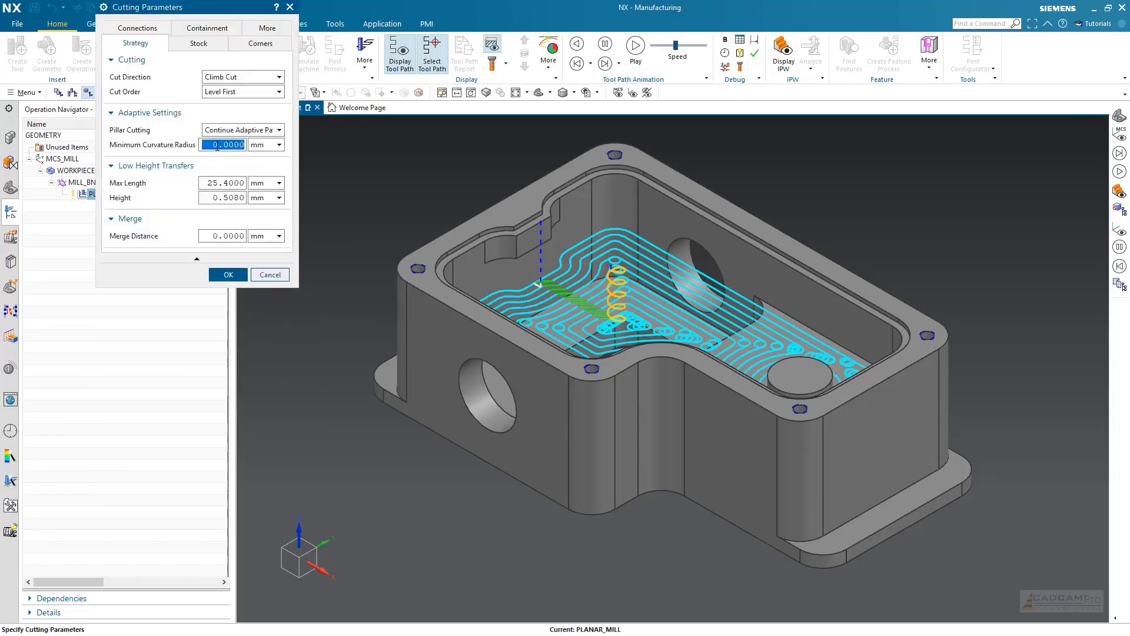
type("1")
left_click(231, 182)
type("3")
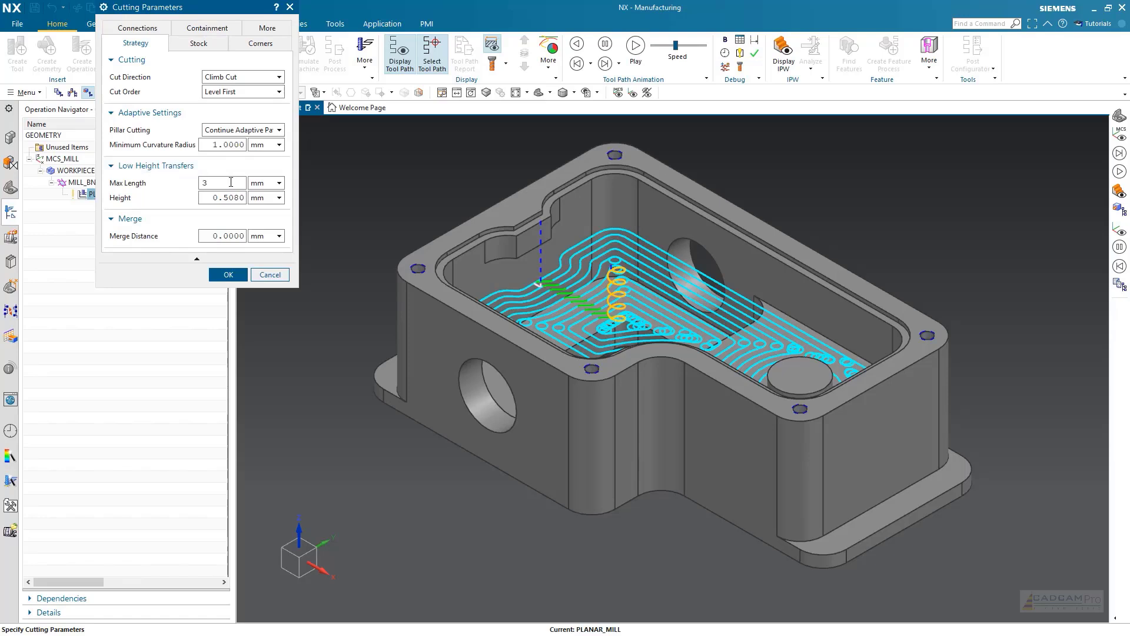
left_click(268, 184)
left_click(265, 222)
left_click(242, 199)
type("0.2")
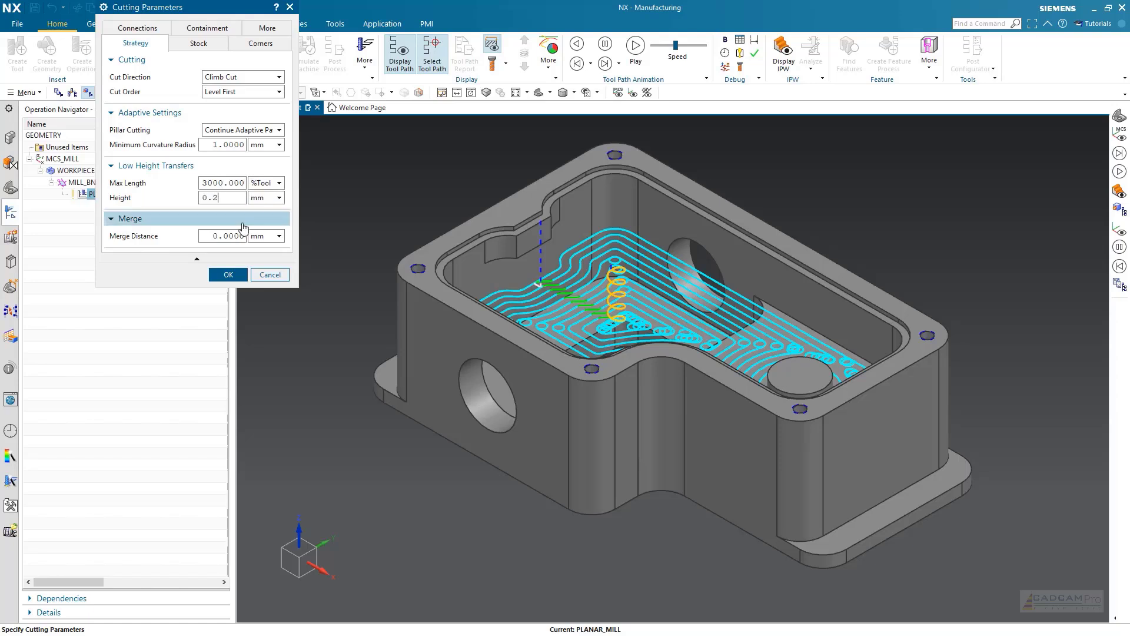
left_click(229, 274)
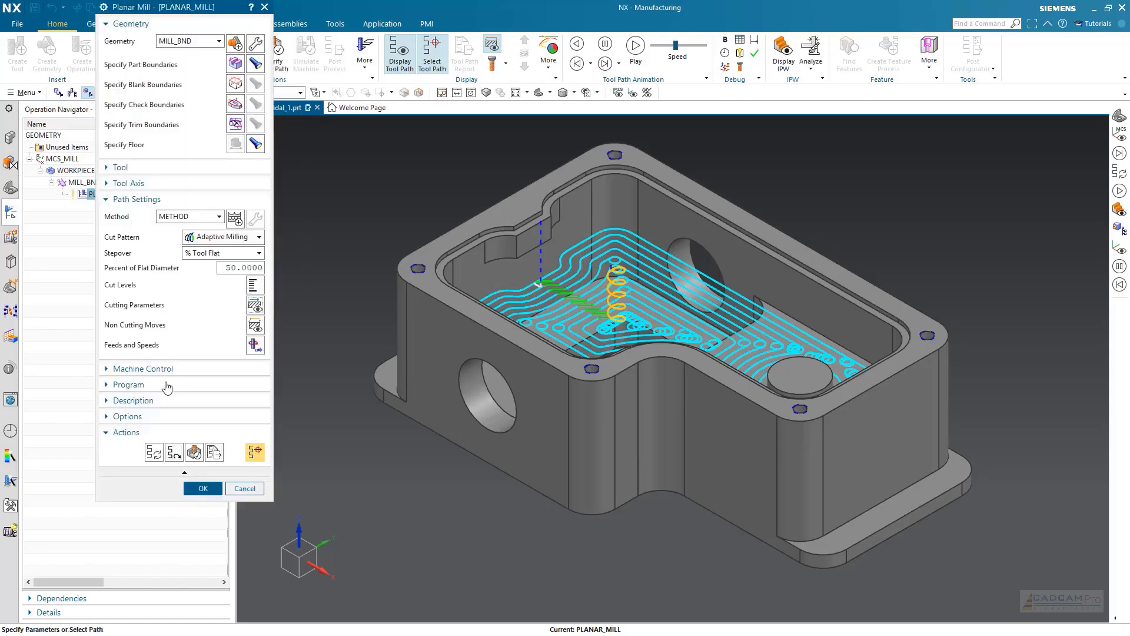
left_click(154, 452)
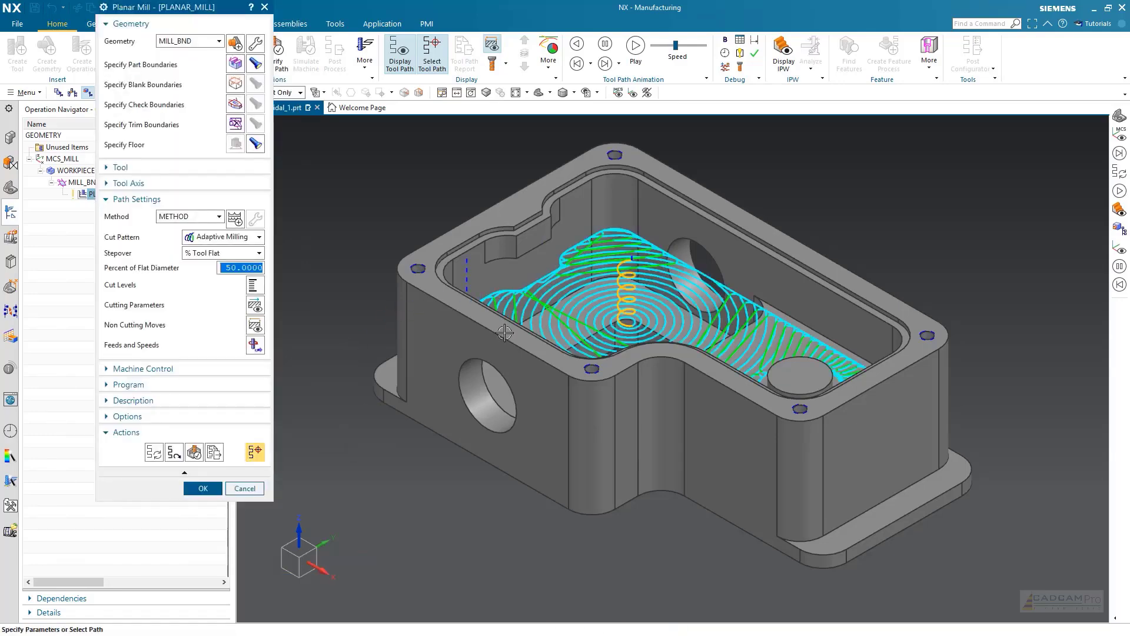
scroll(710, 278, "up", 2)
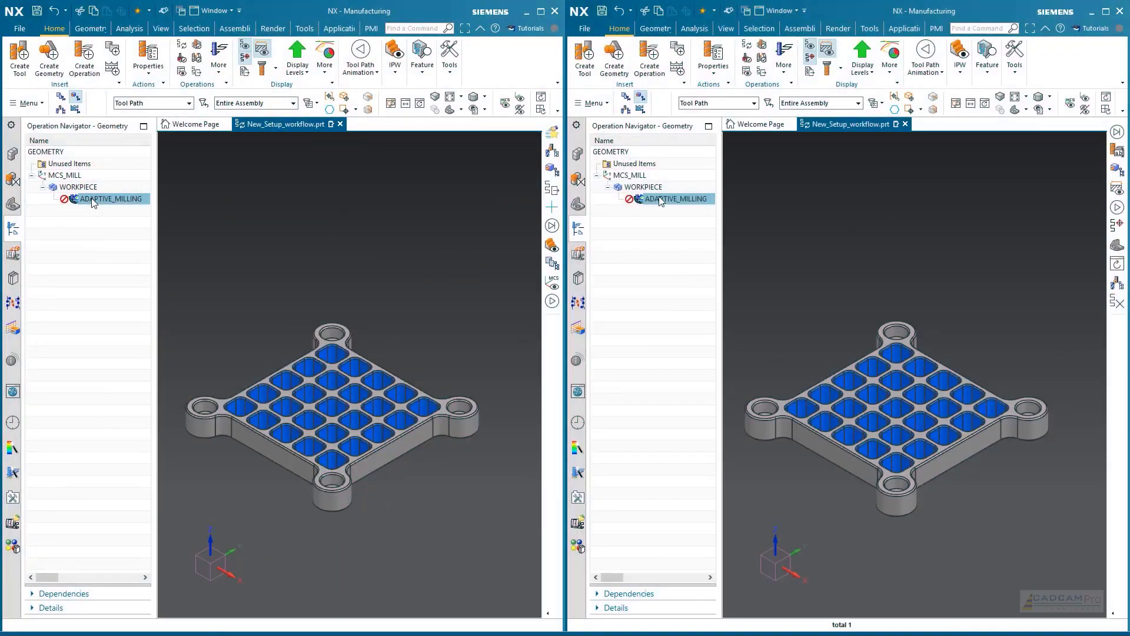
Generate the tool path of the ADAPTIVE_MILLING operation in New_Setup_workflow.prt.
right_click(658, 196)
left_click(700, 281)
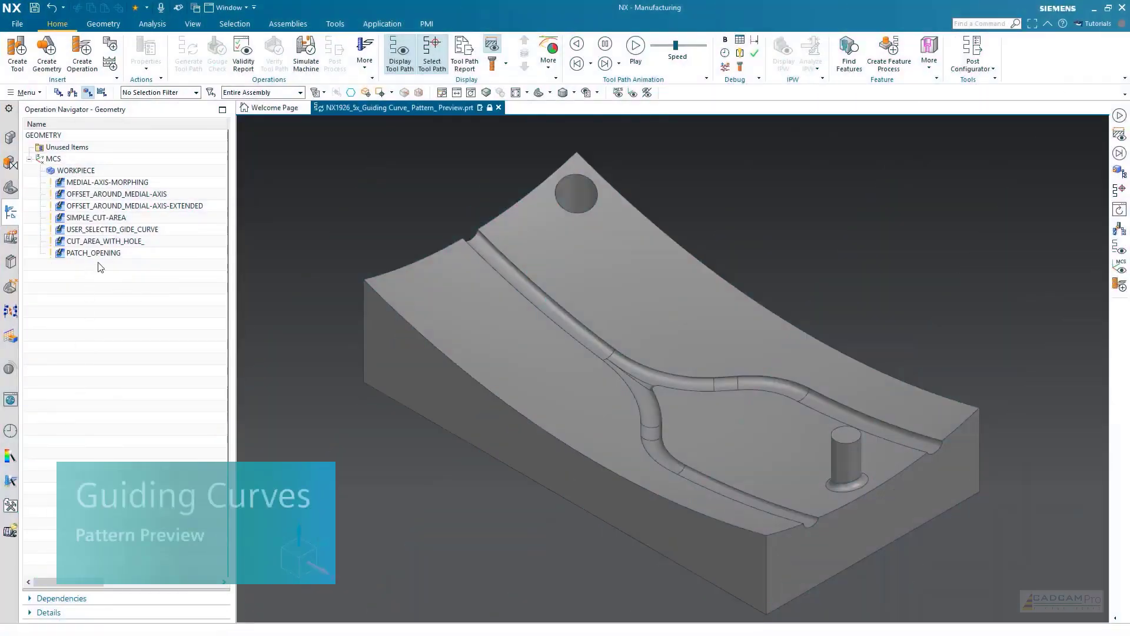
Display the guiding curves pattern preview of the PATCH_OPENING operation and accept the operation.
left_click(98, 252)
double_click(98, 252)
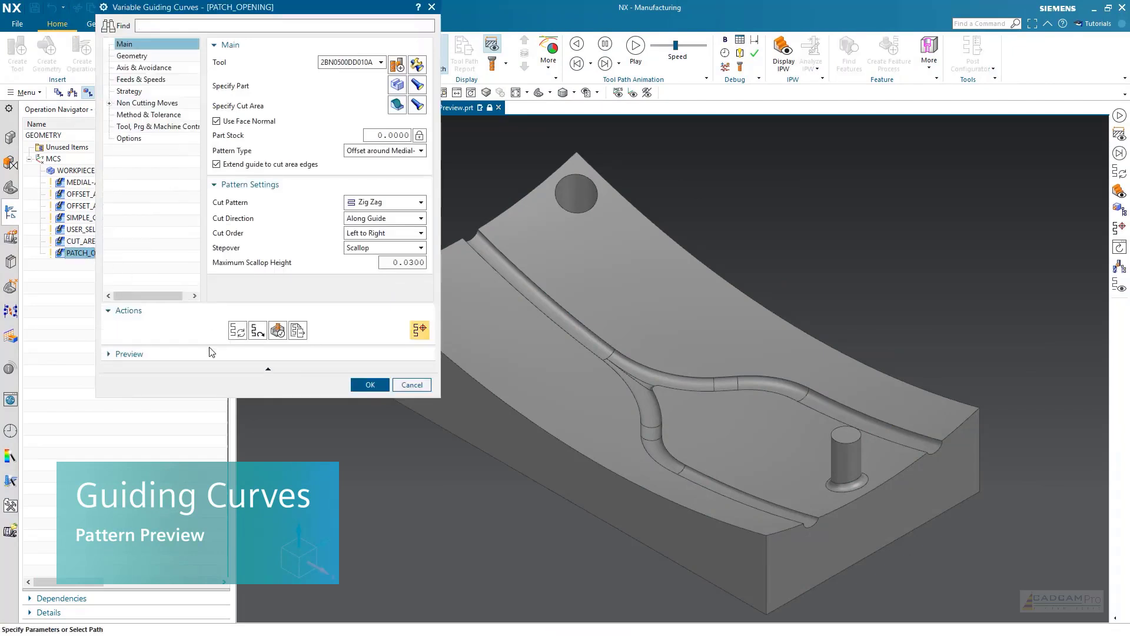
left_click(210, 354)
left_click(420, 373)
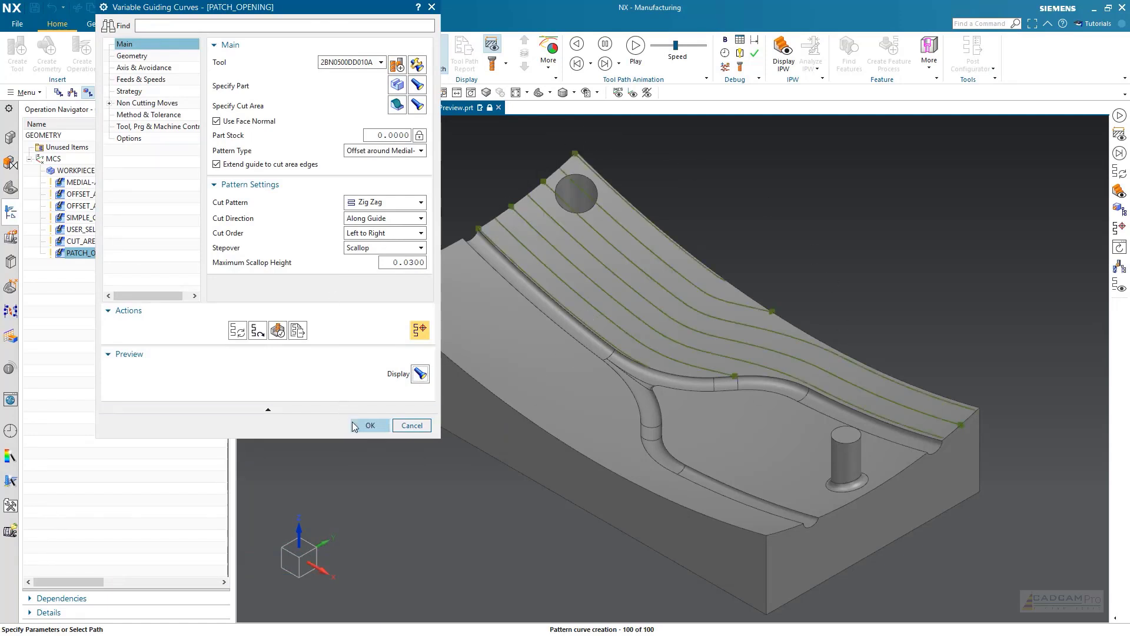
left_click(369, 425)
Display the guiding curves pattern preview of the OFFSET_AROUND_MEDIAL-AXIS operation.
left_click(102, 206)
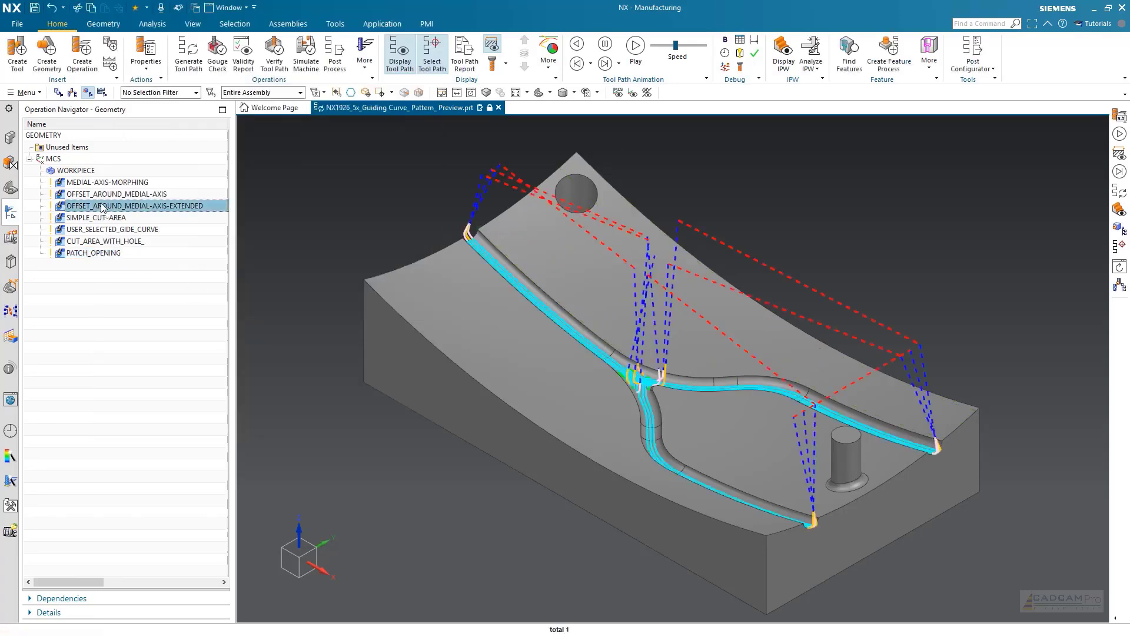
left_click(99, 194)
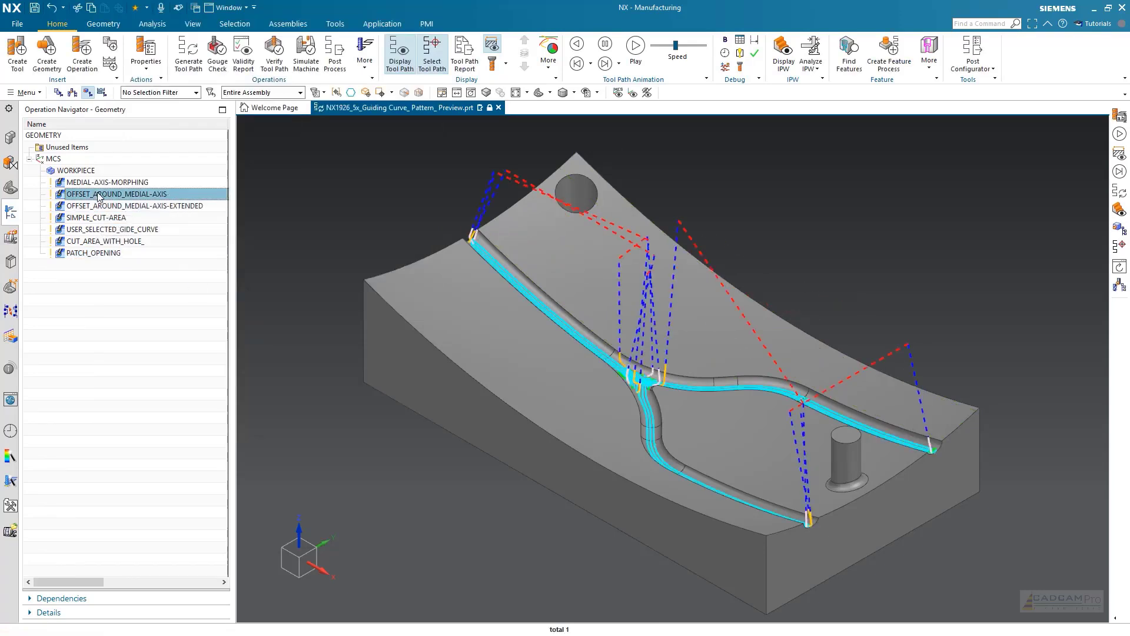
double_click(99, 195)
left_click(202, 353)
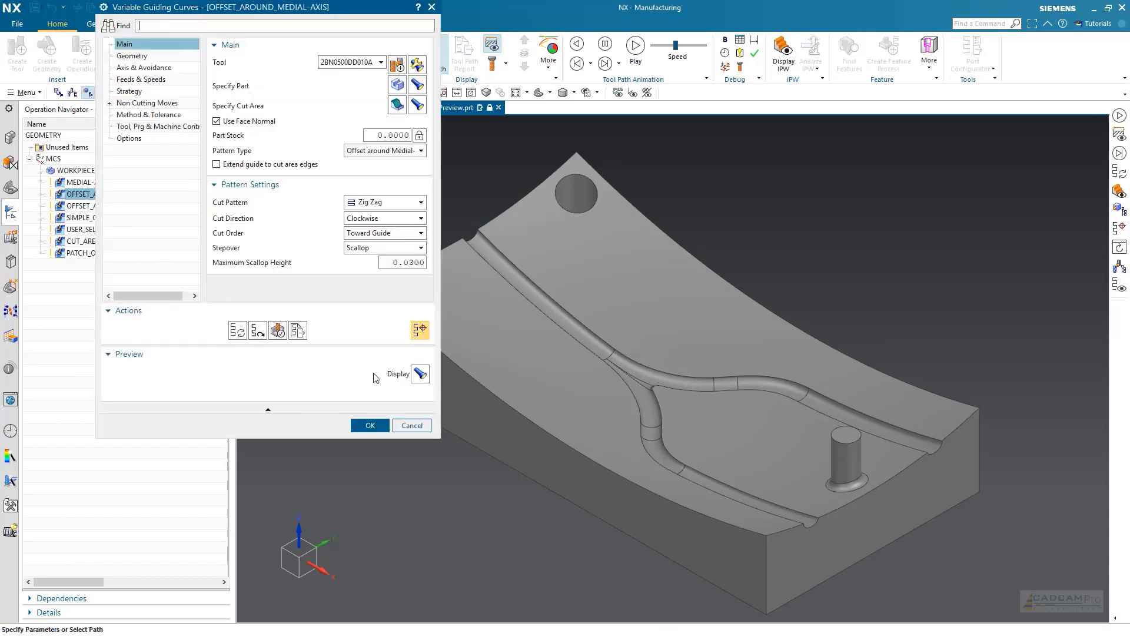
left_click(420, 374)
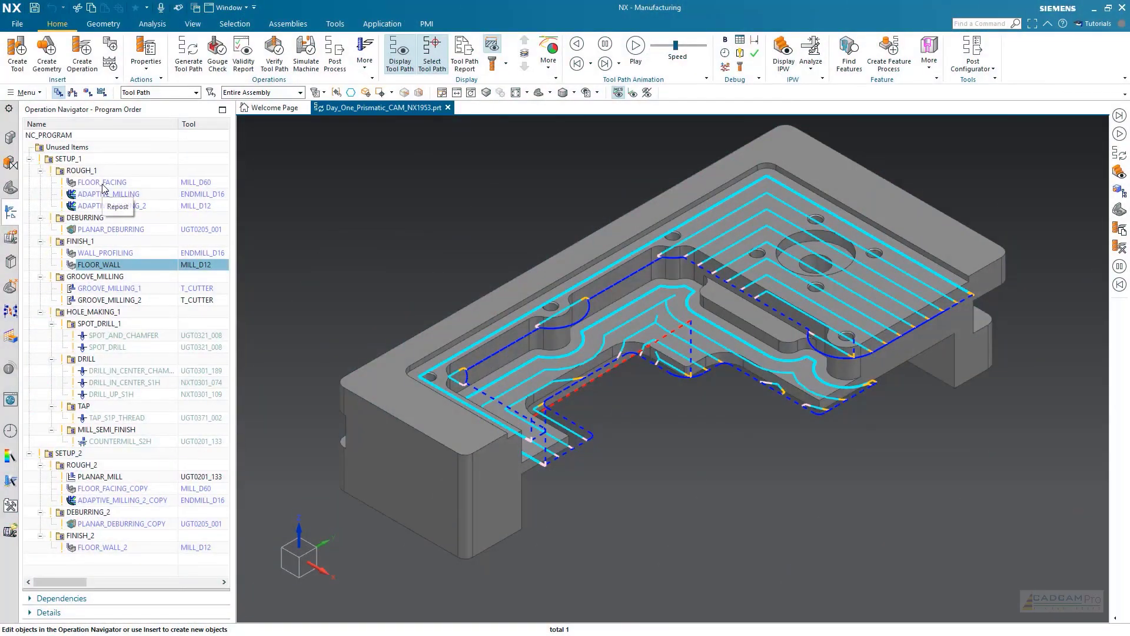
Try the Use Final Floor Stock Same As Part option in FLOOR_FACING, and check the wall stock settings of WALL_PROFILING.
left_click(103, 182)
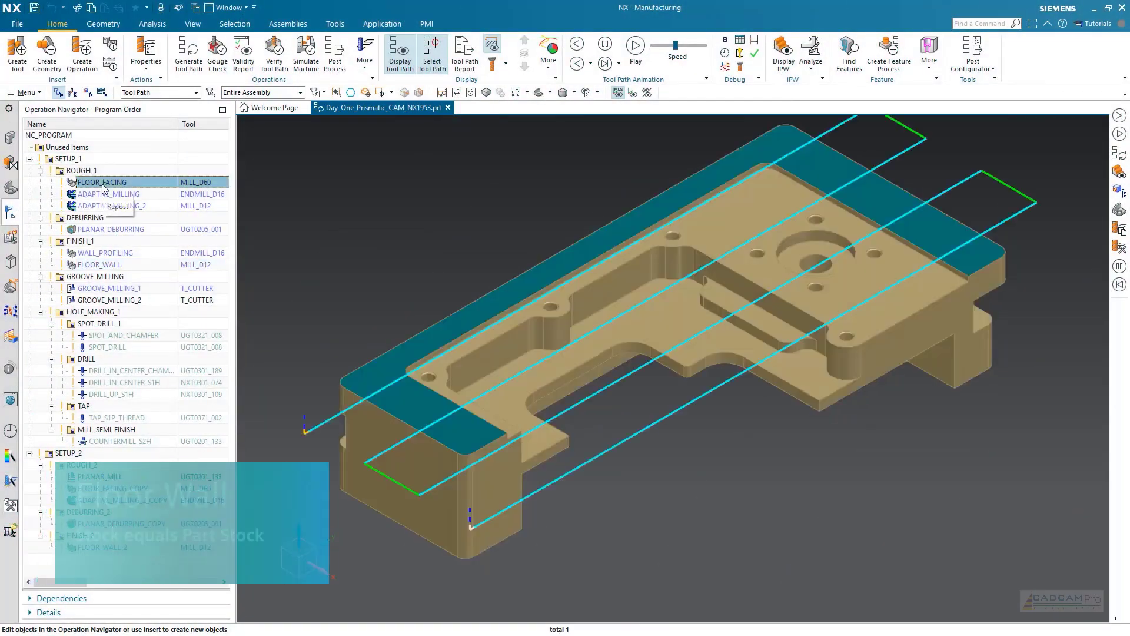
left_click(104, 188)
double_click(103, 186)
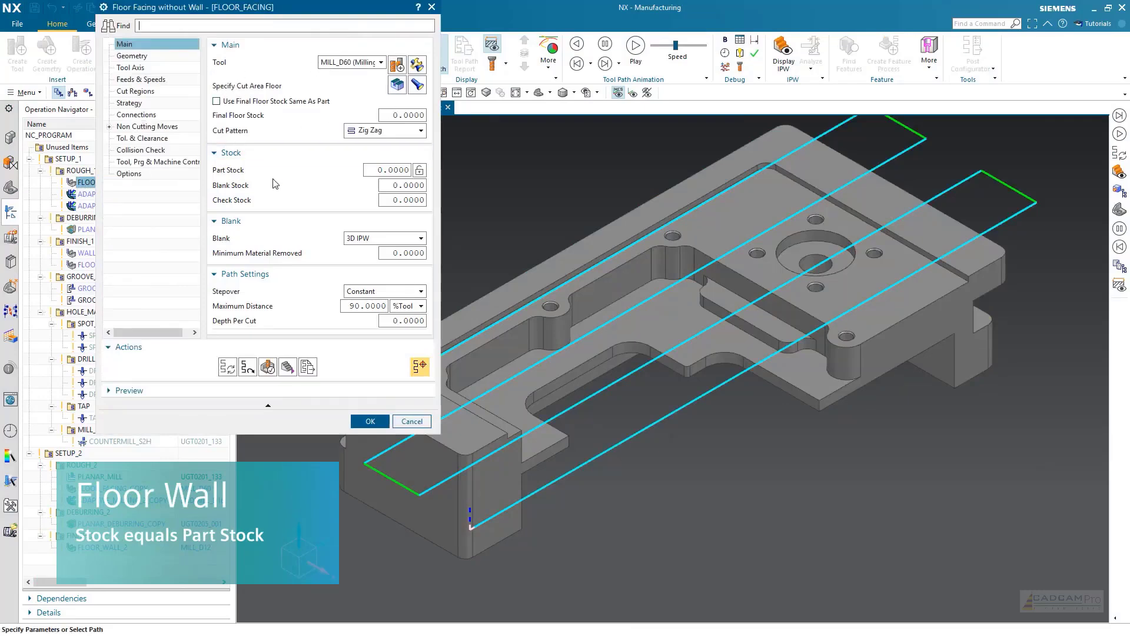
left_click(217, 102)
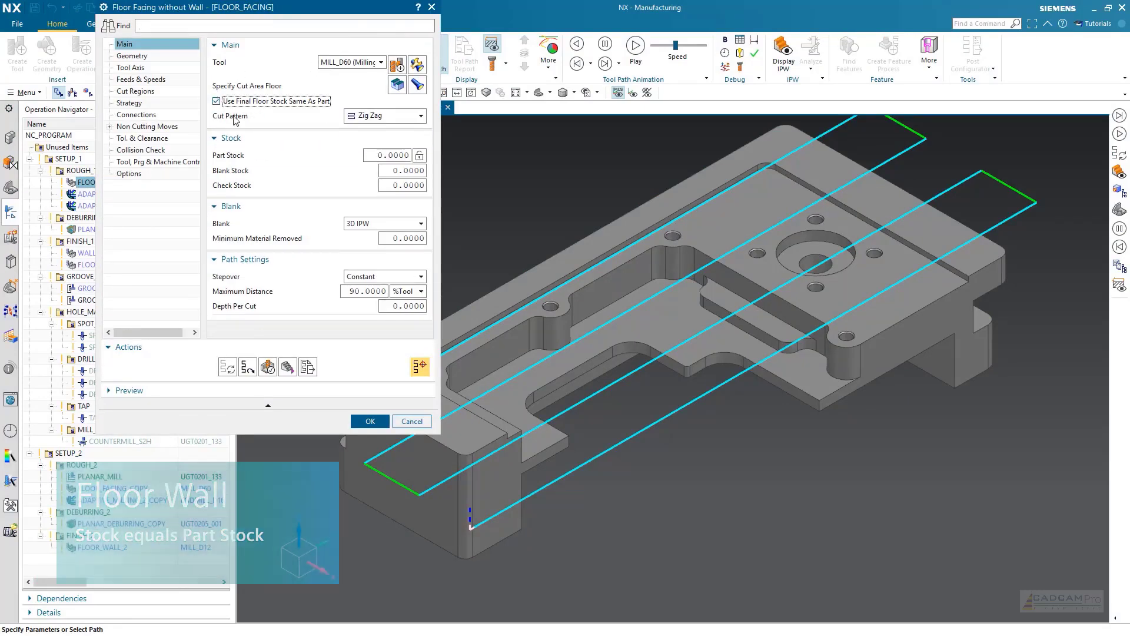
left_click(412, 421)
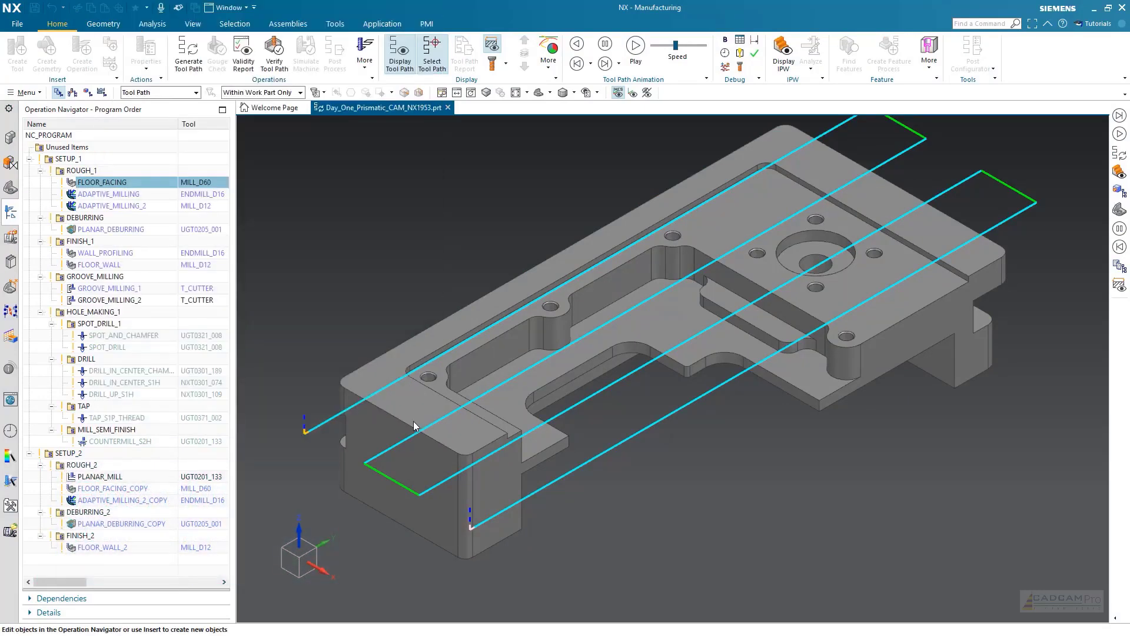
double_click(99, 253)
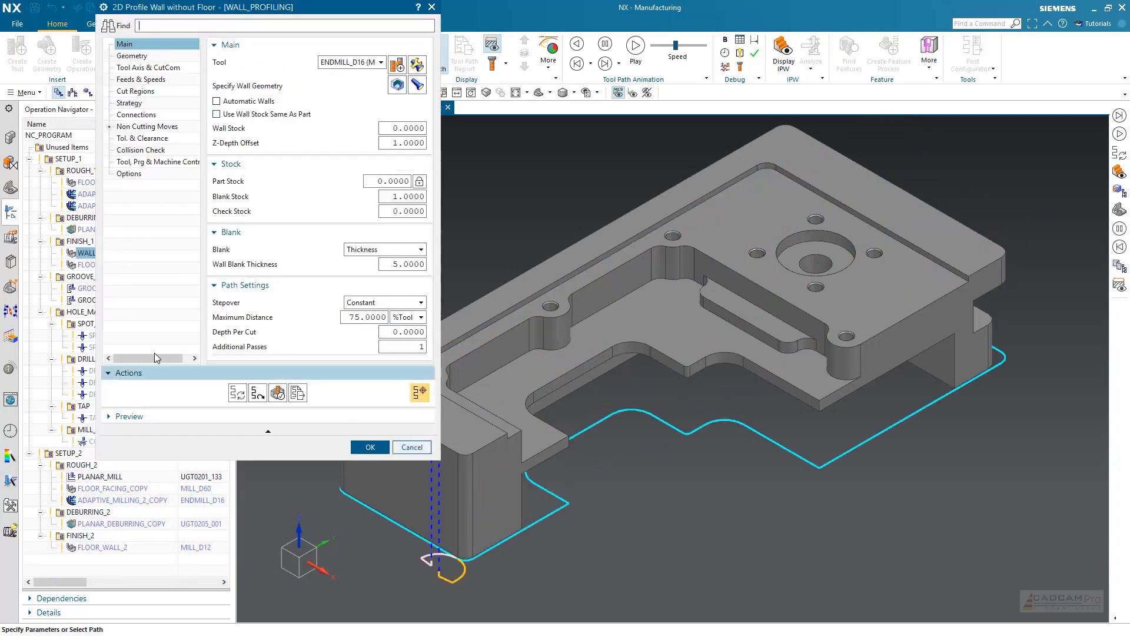
left_click(413, 446)
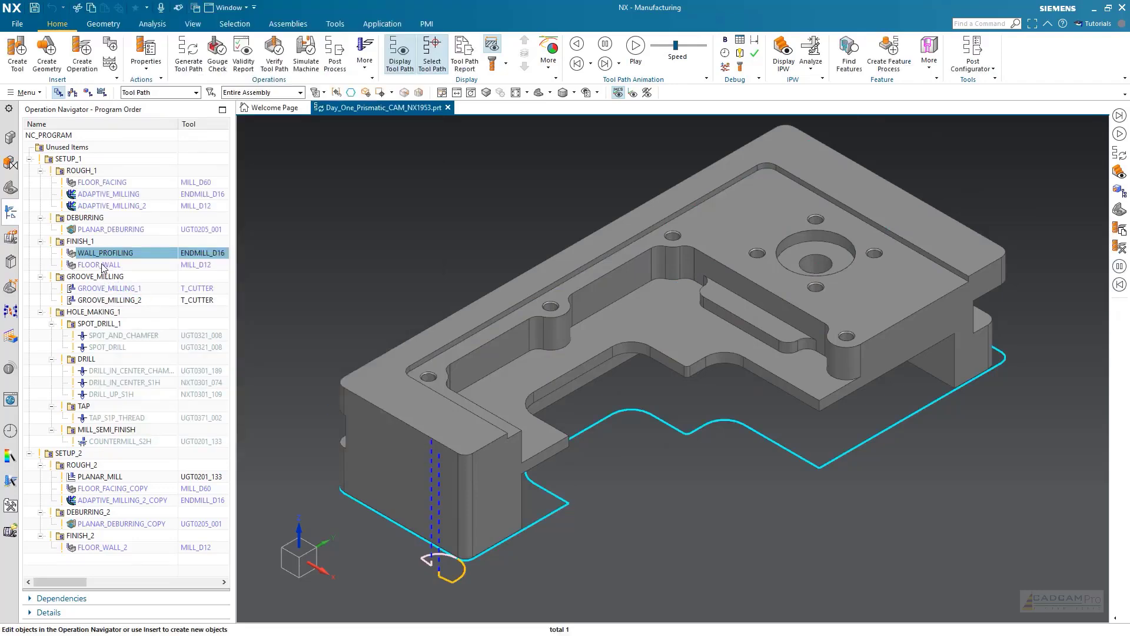
Make the final floor stock and wall stock of FLOOR_WALL the same as part, and generate its tool path.
double_click(99, 264)
left_click(217, 101)
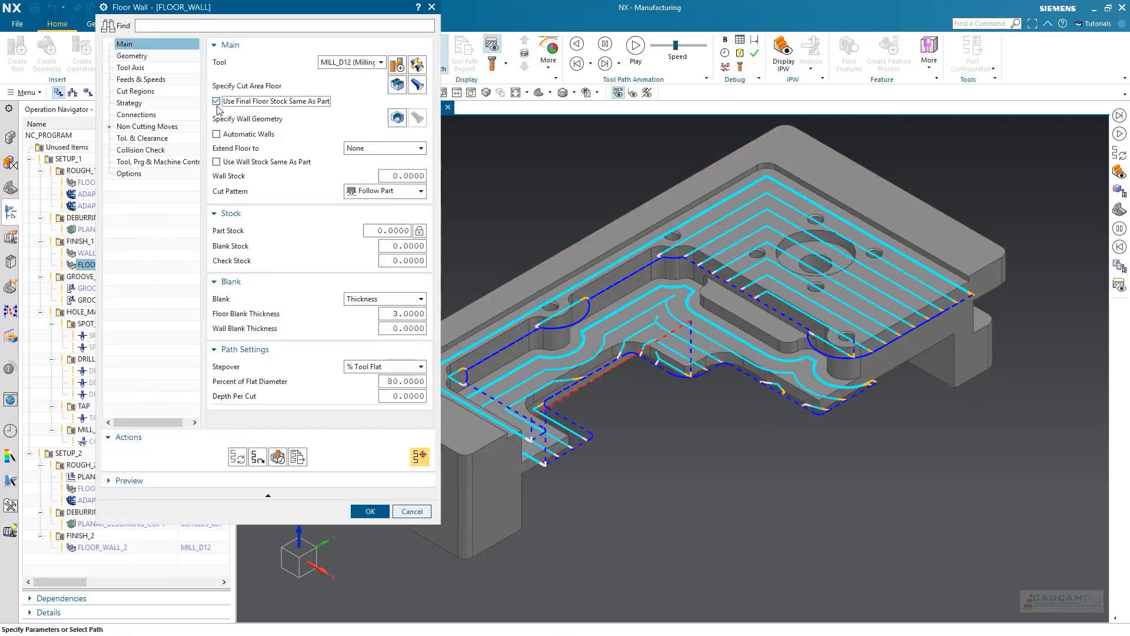
left_click(217, 161)
left_click(370, 511)
right_click(112, 266)
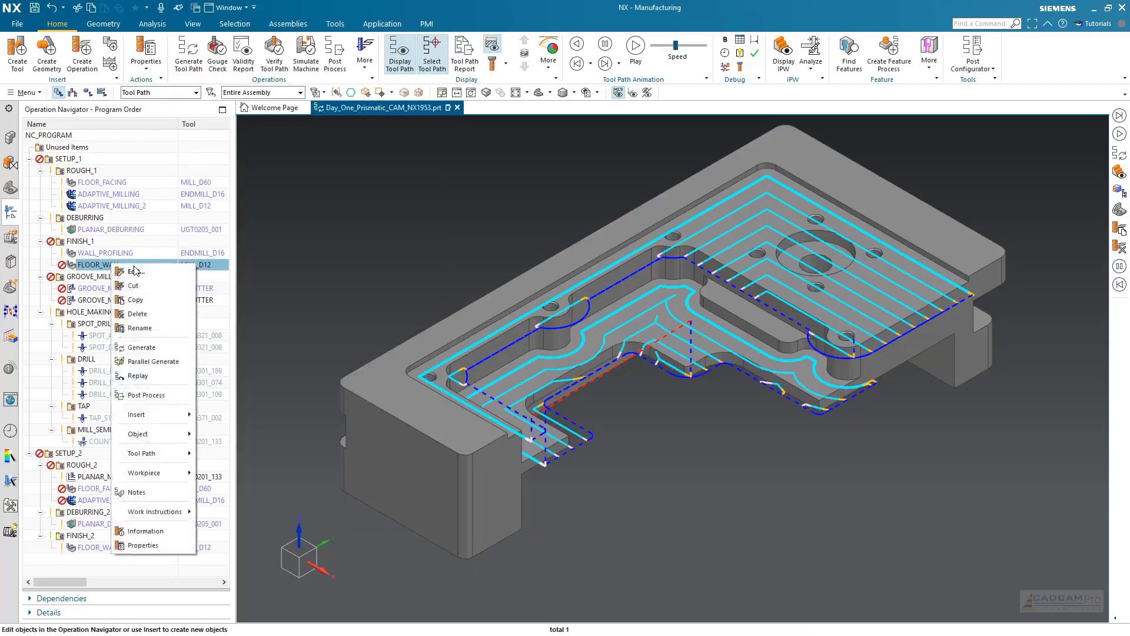
left_click(172, 348)
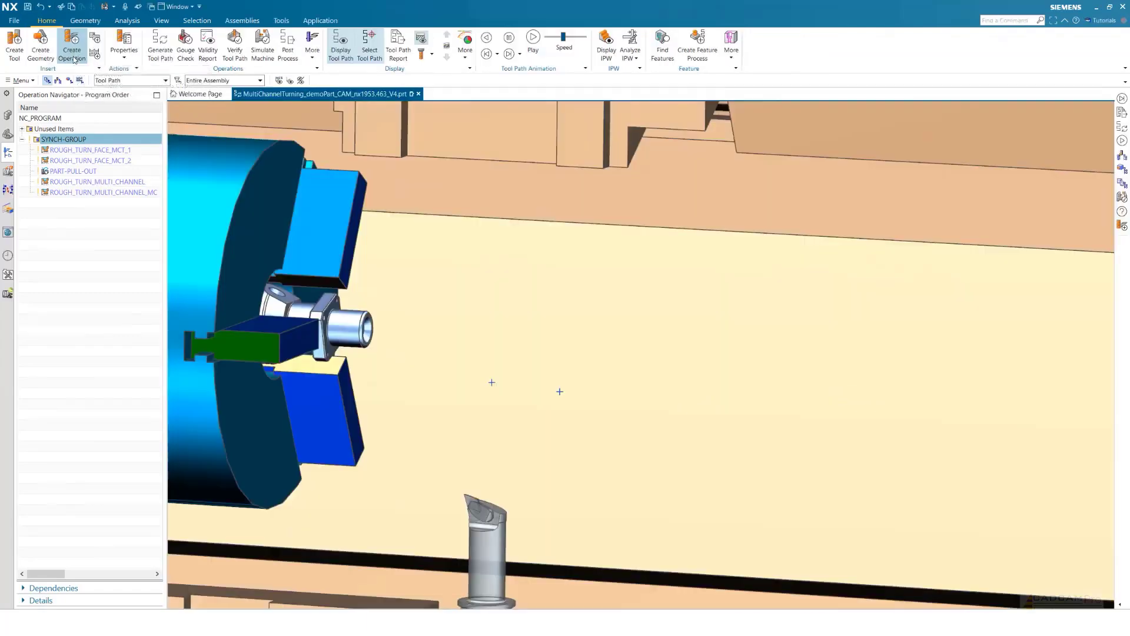
Start creating a turning operation and find the multi-channel rough turning subtype.
left_click(72, 54)
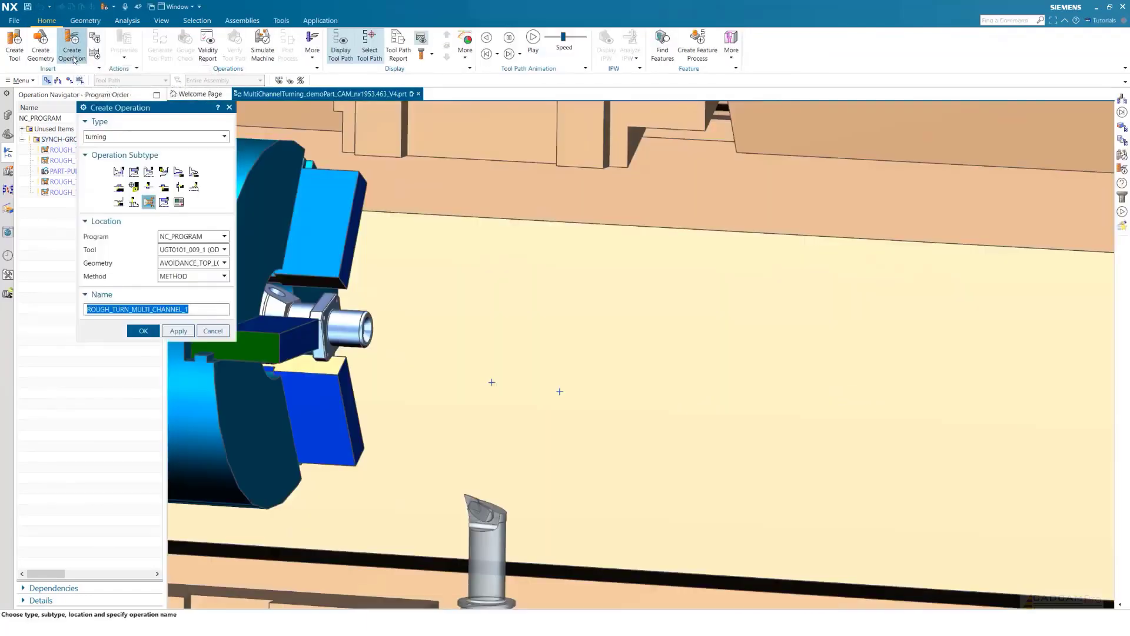
left_click(118, 138)
mouse_move(154, 208)
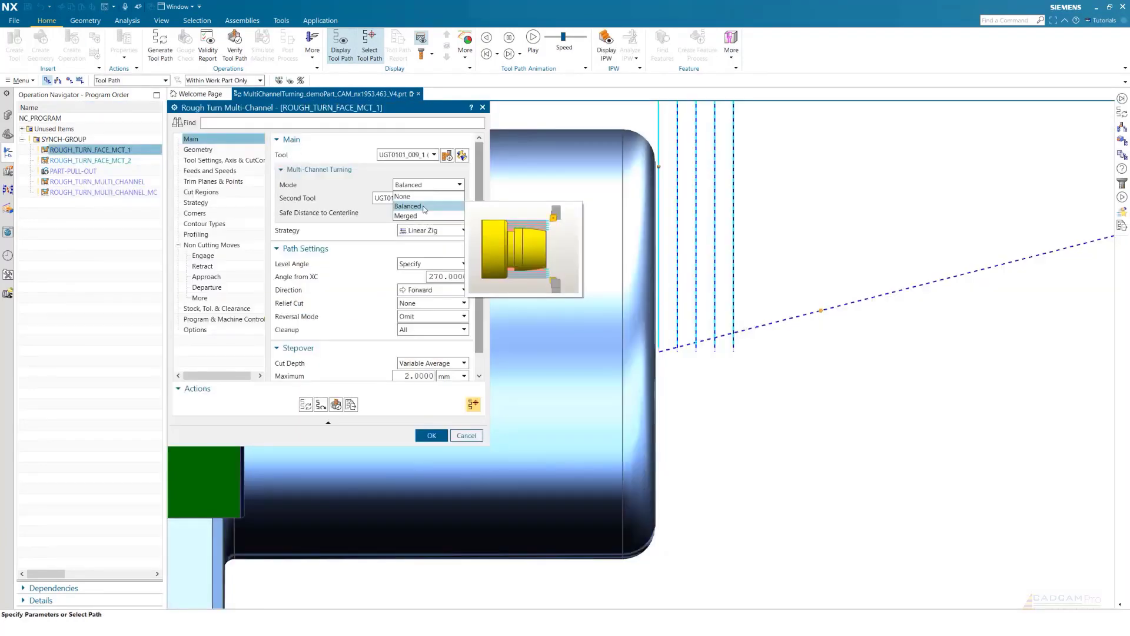
Set the multi-channel turning mode of the ROUGH_TURN_FACE_MCT_1 operation to Balanced.
left_click(424, 207)
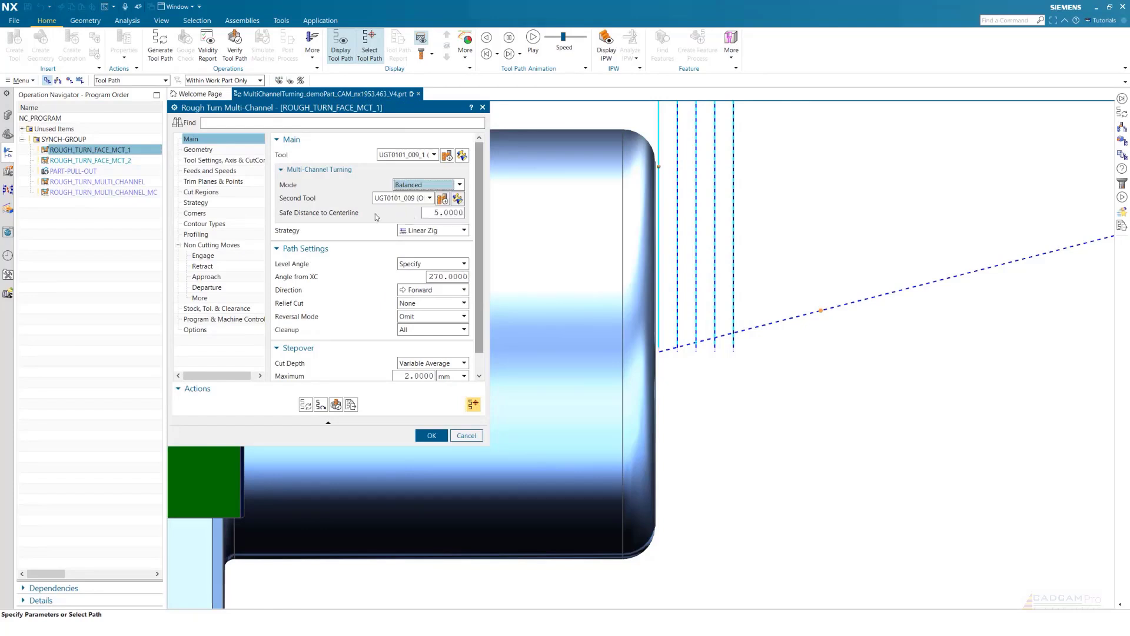
mouse_move(340, 215)
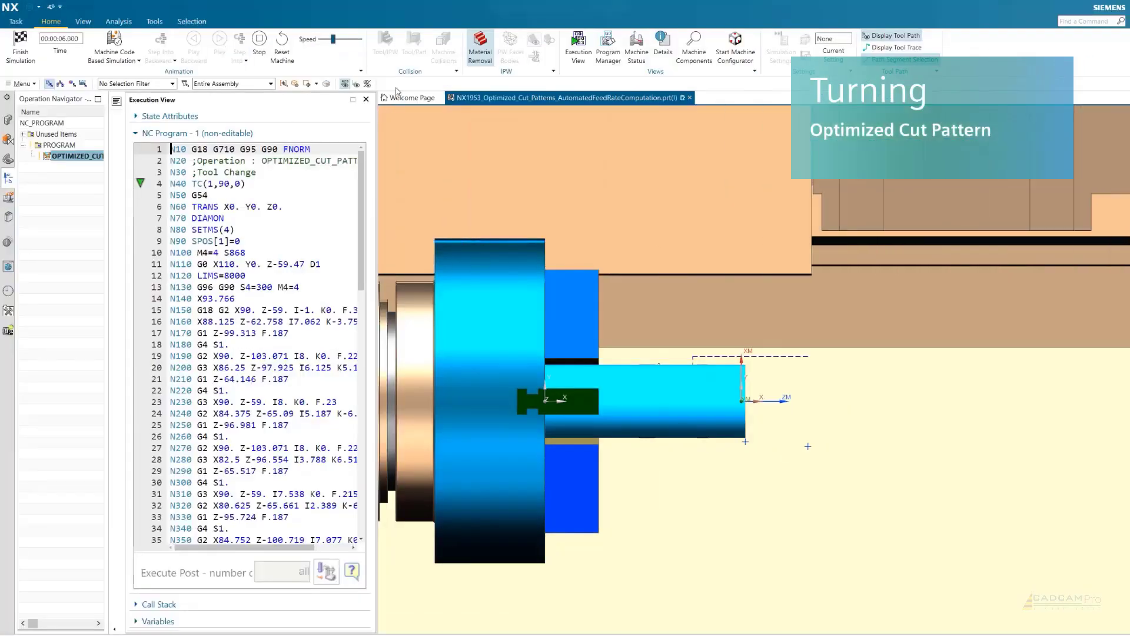
Simulate the optimized groove cuts at varied speeds, examine them close up, and review the operation's bi-tangent smoothing settings.
left_click(339, 40)
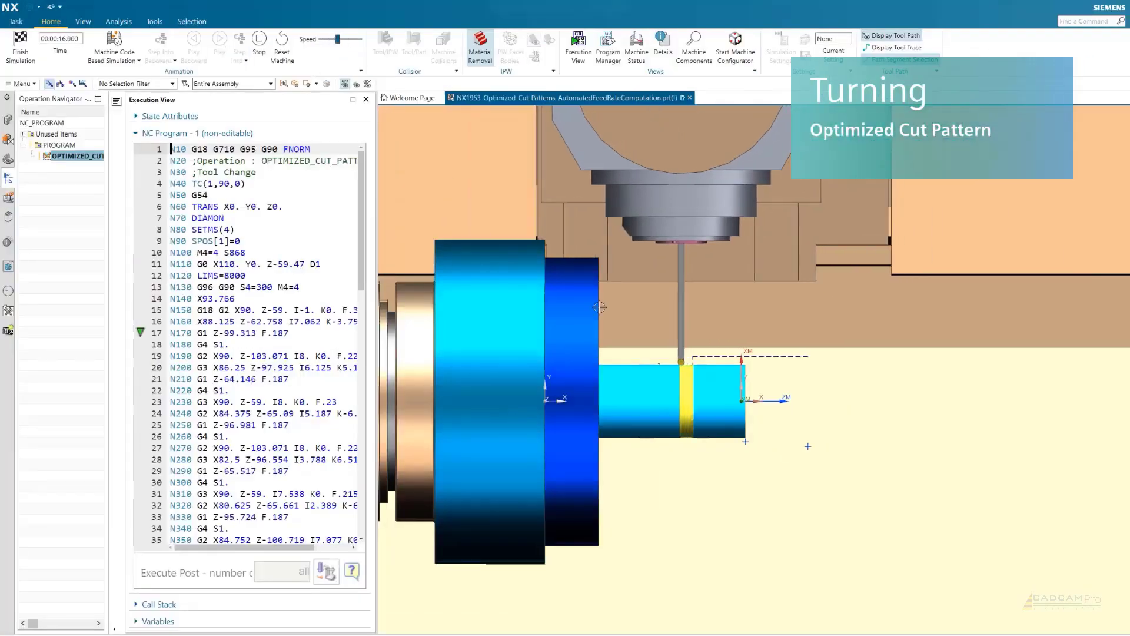
scroll(674, 344, "up", 5)
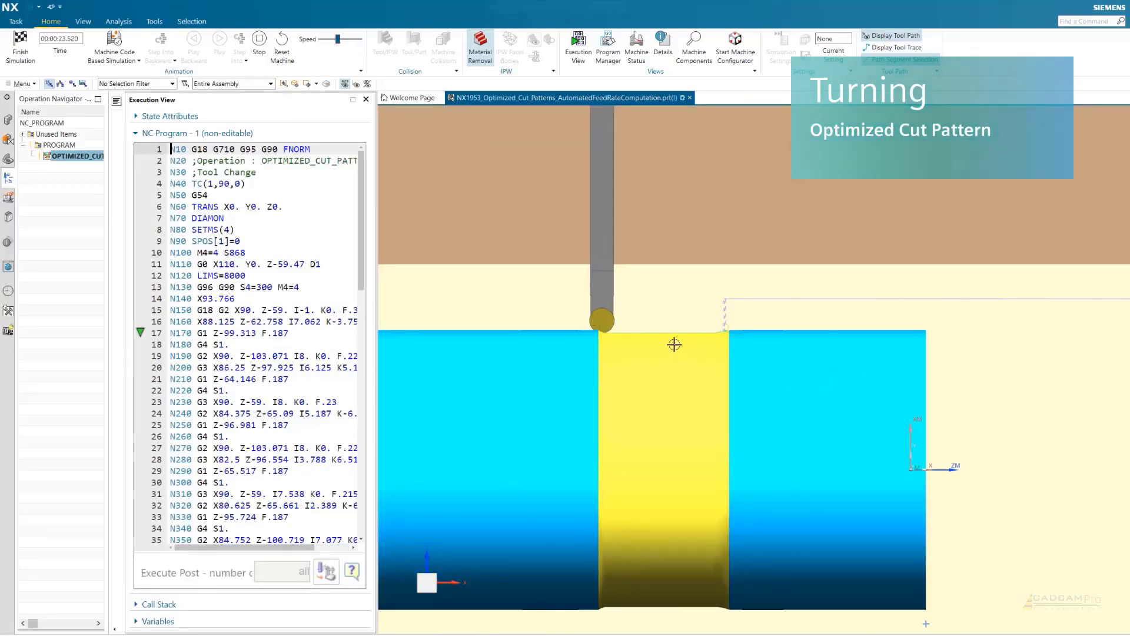
scroll(656, 346, "up", 2)
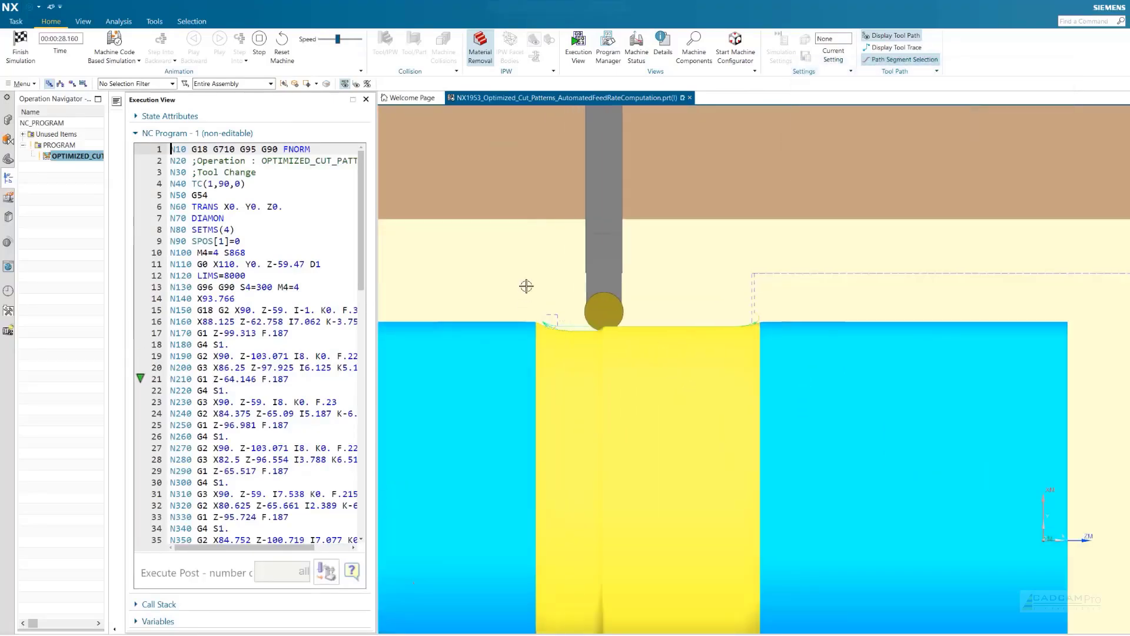
left_click(344, 41)
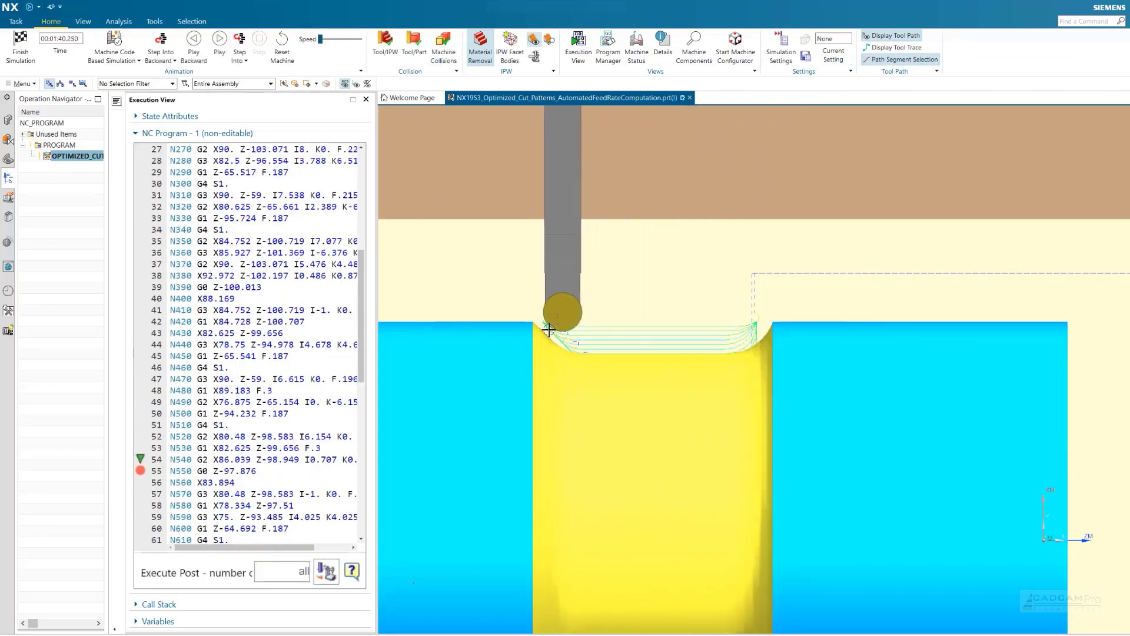
scroll(631, 359, "up", 5)
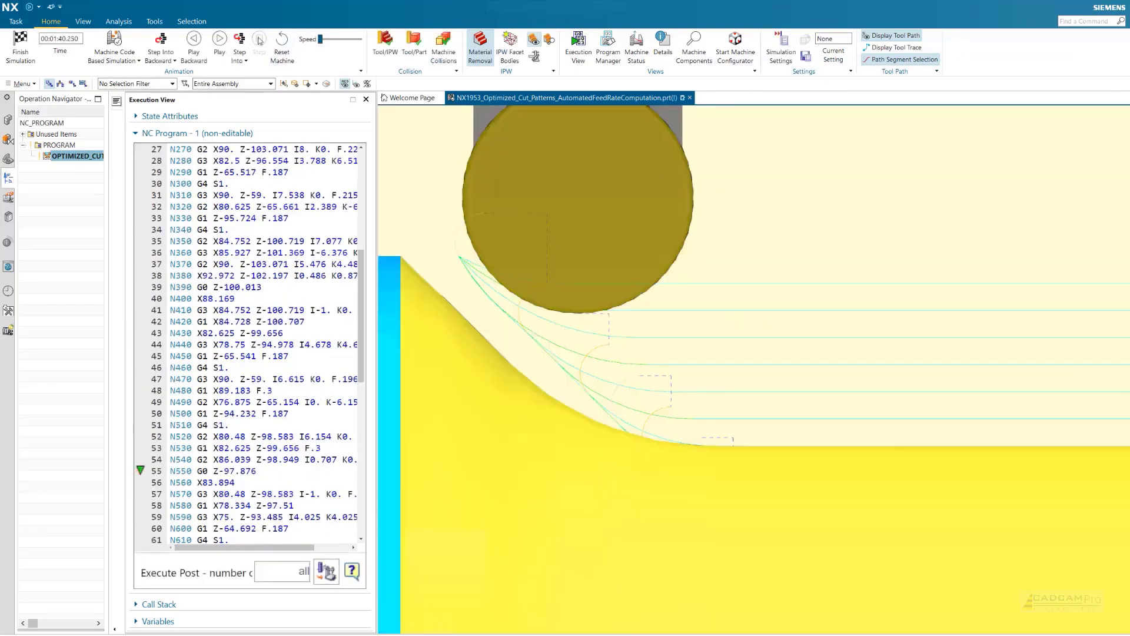
left_click(219, 40)
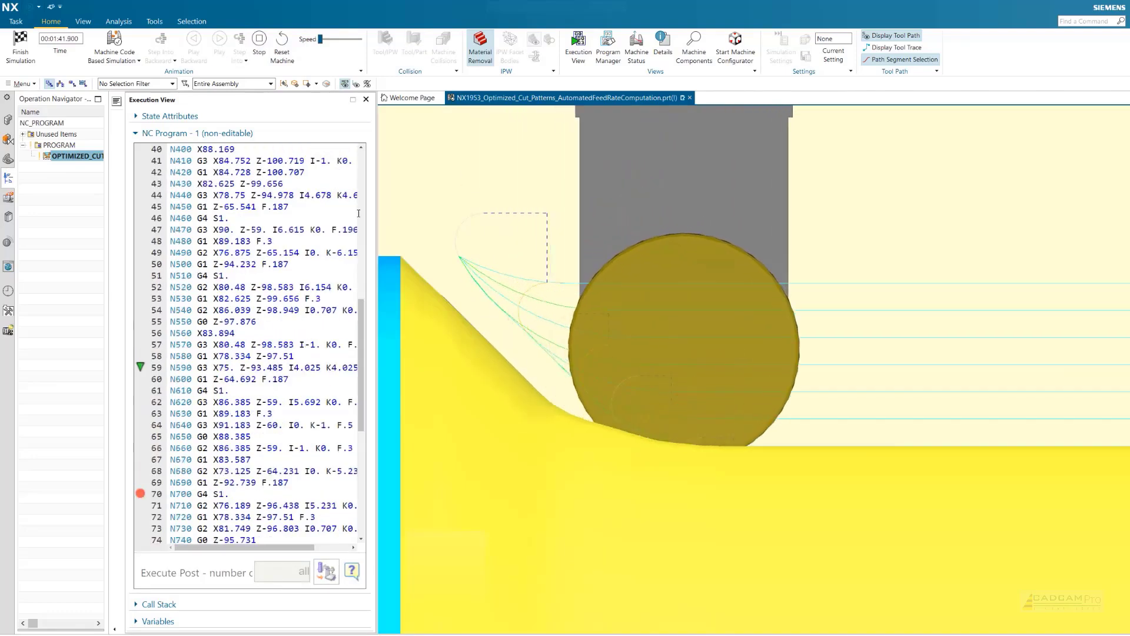
scroll(580, 434, "down", 6)
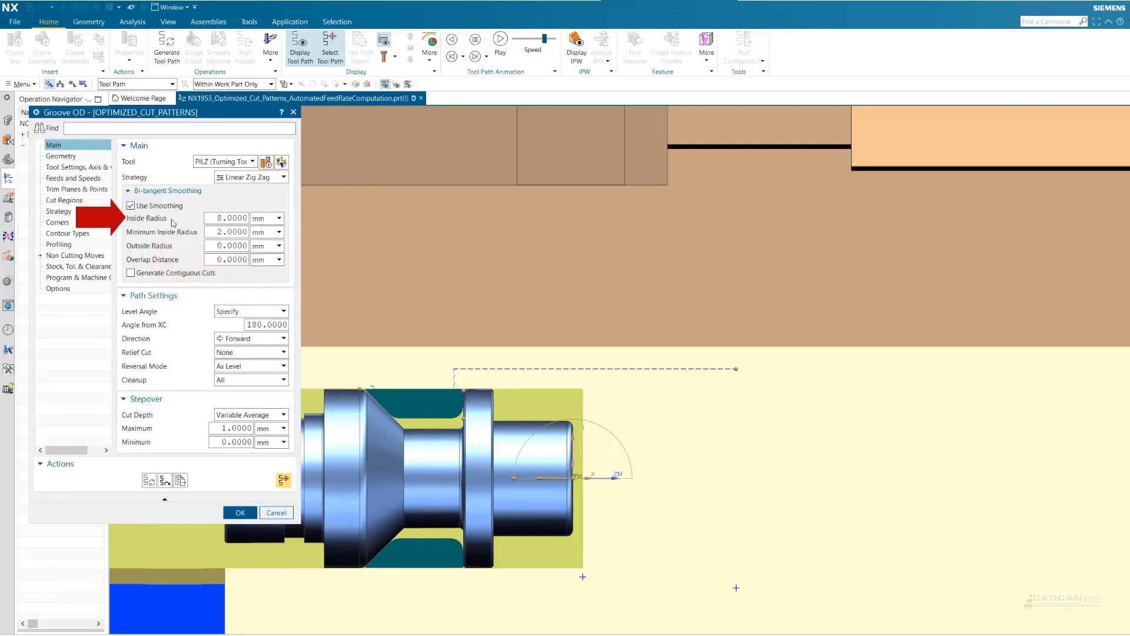
mouse_move(159, 224)
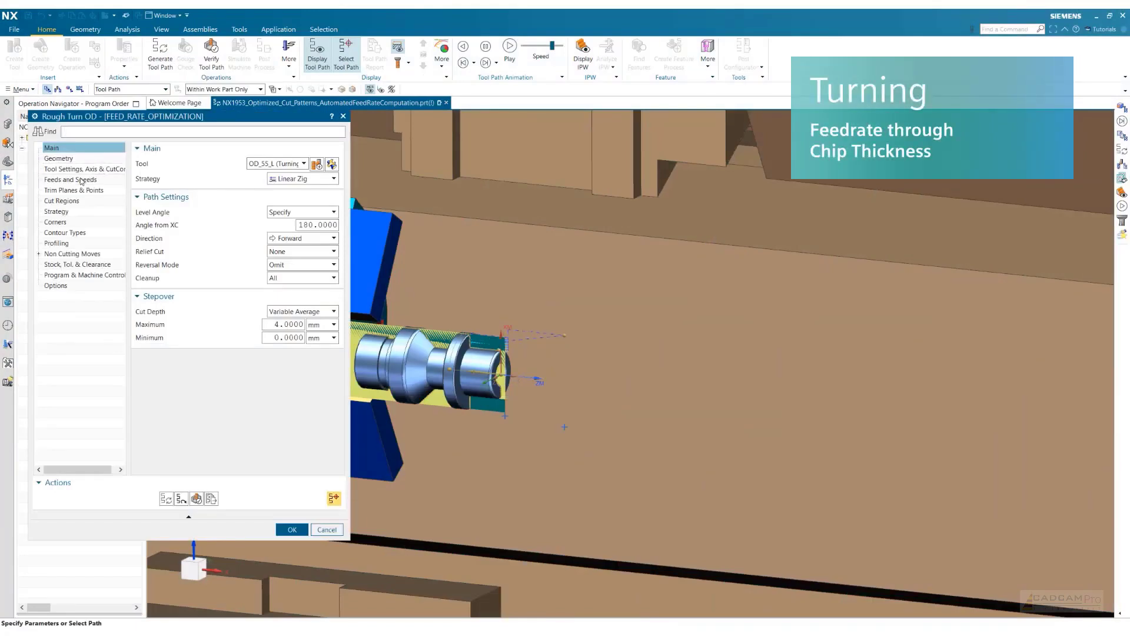
Inspect the automatic feed rate computation settings of FEED_RATE_OPTIMIZATION and the corner feed rates for circular moves of FEED_RATE_ON_ARCS.
left_click(80, 179)
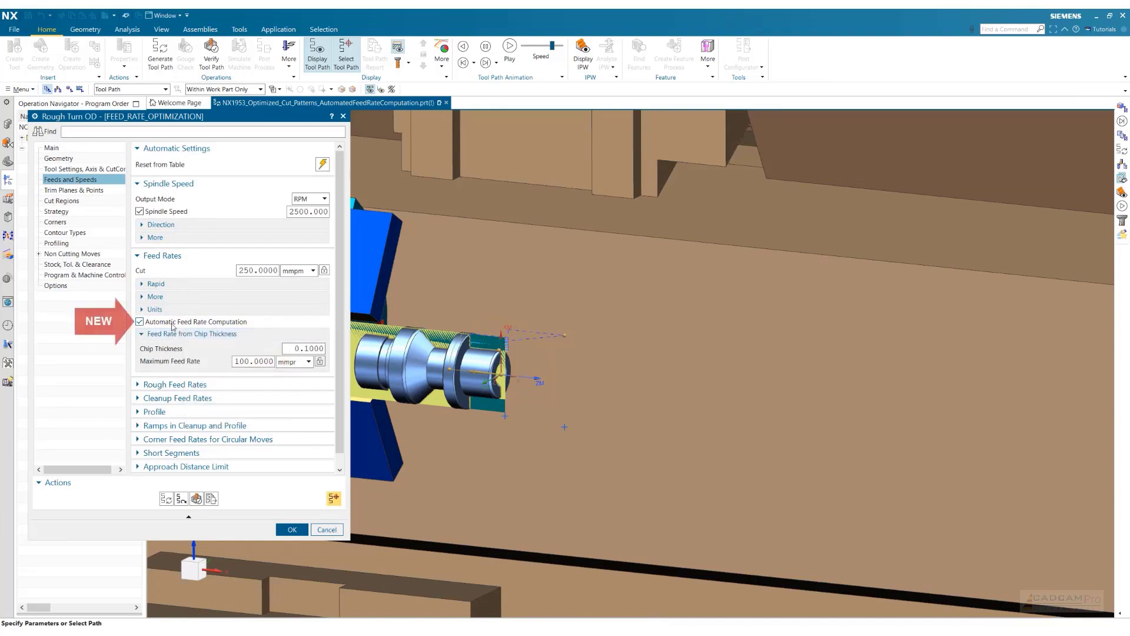
mouse_move(167, 328)
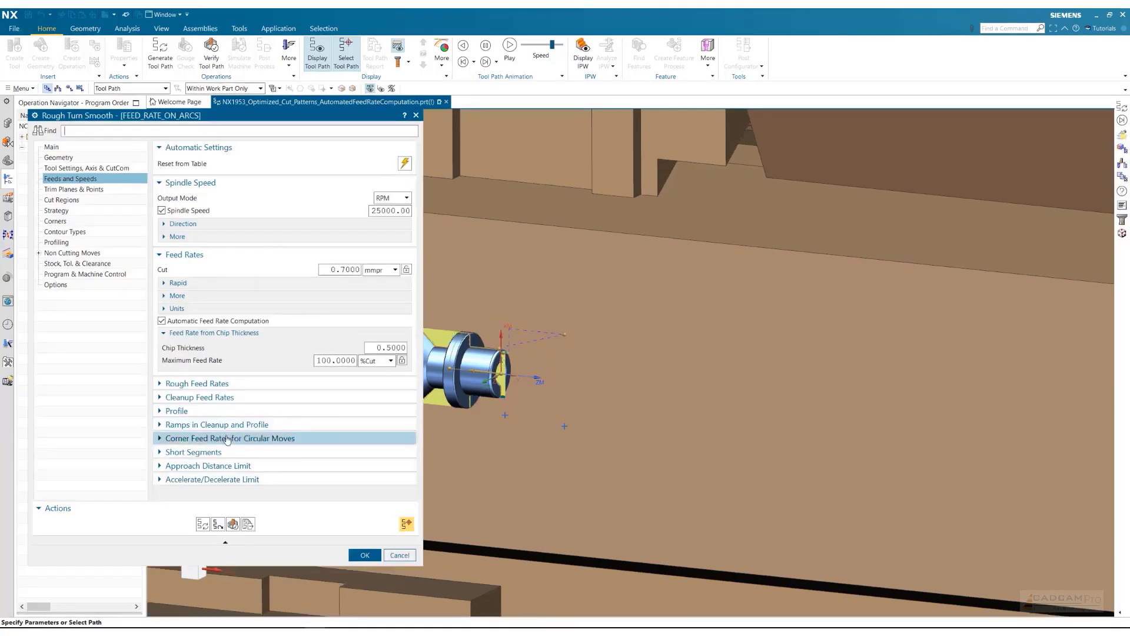
left_click(227, 439)
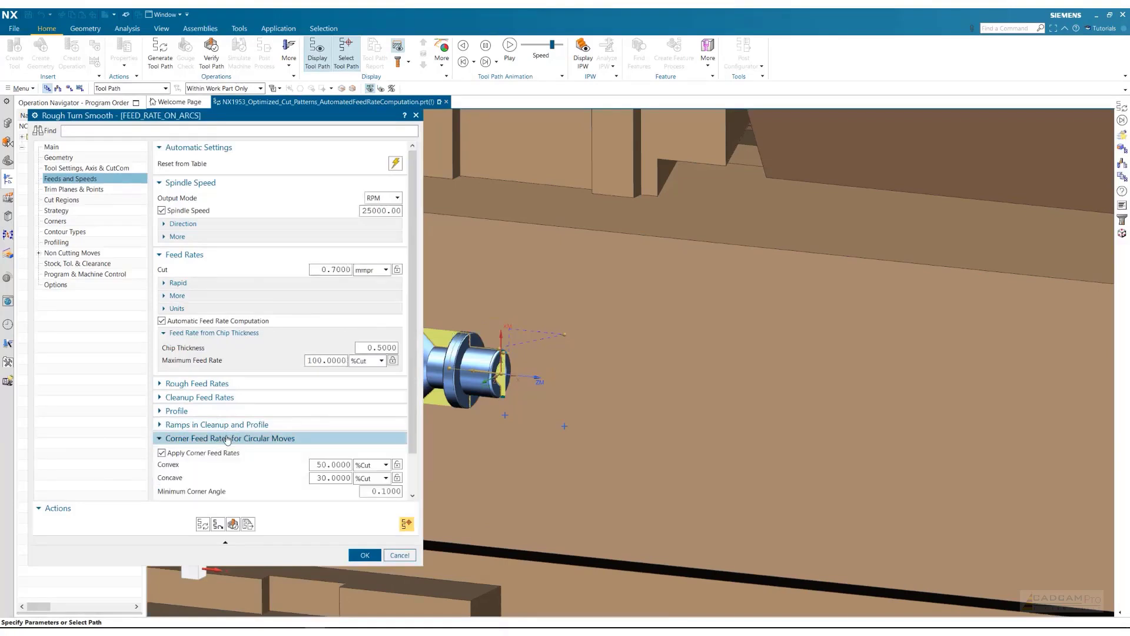
mouse_move(174, 456)
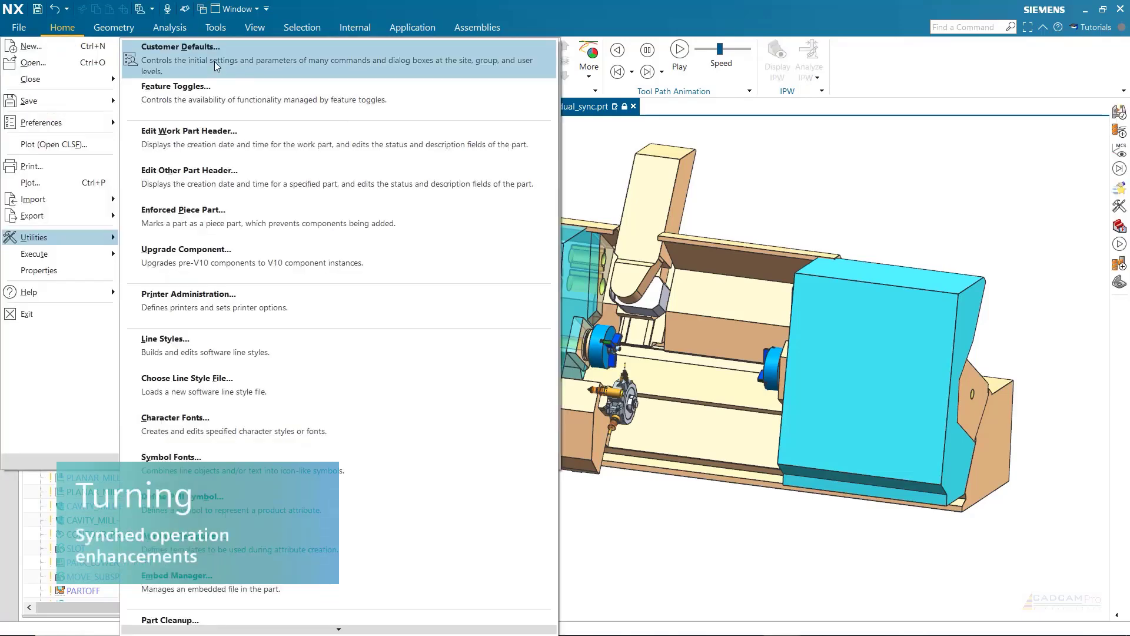
Look up the Synchronization Manager's Initialize Simulation option in the Customer Defaults for manufacturing simulation and visualization.
left_click(216, 65)
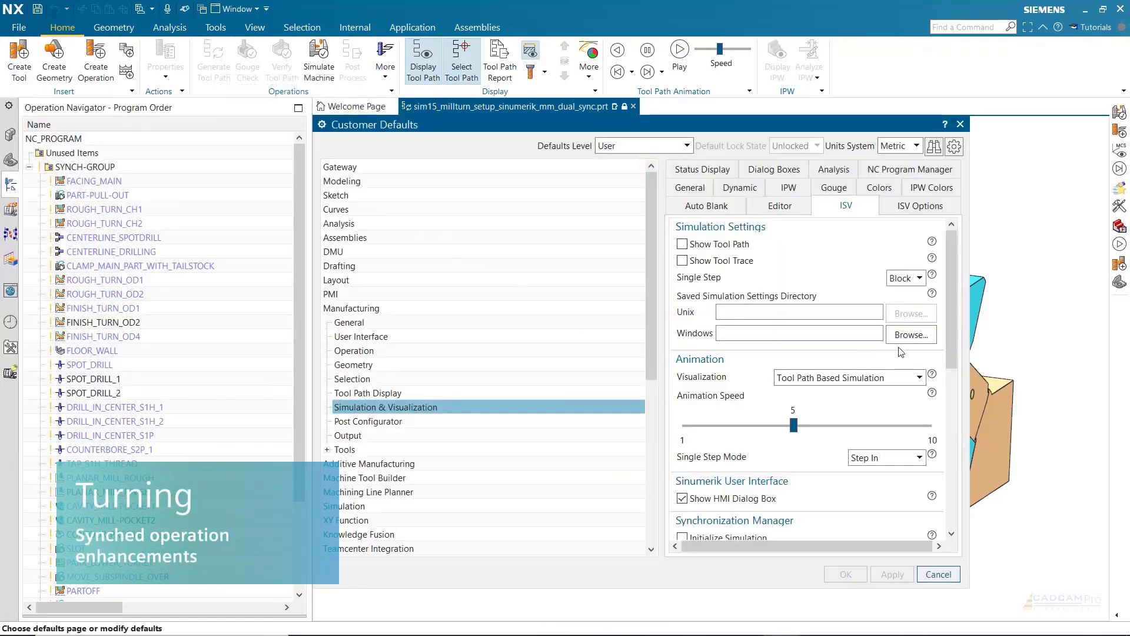
scroll(906, 354, "down", 5)
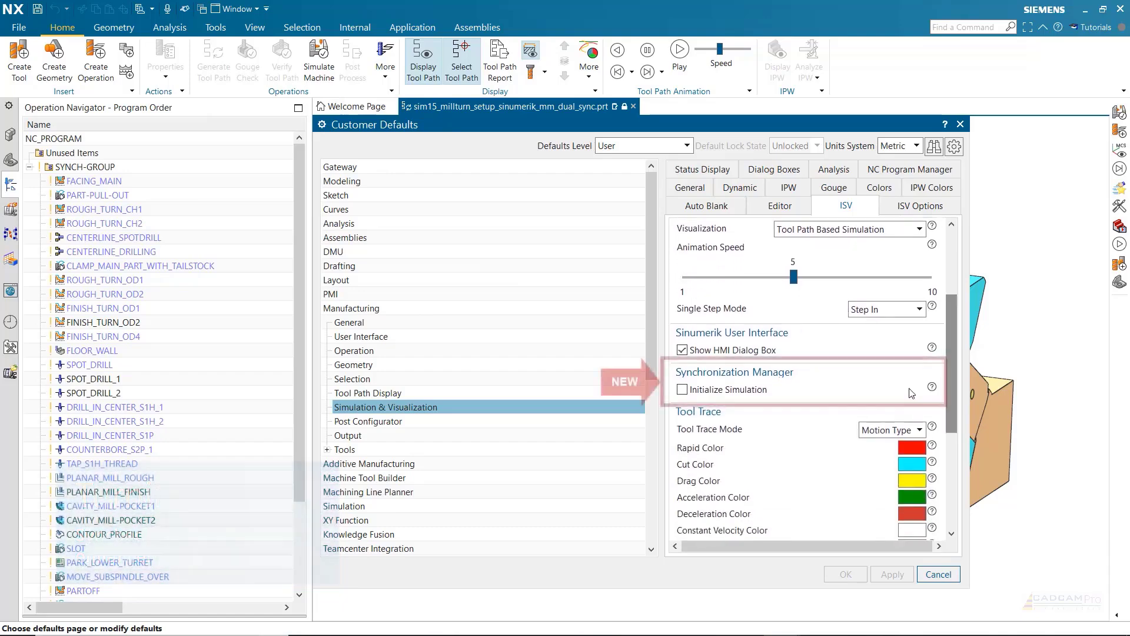
left_click(838, 386)
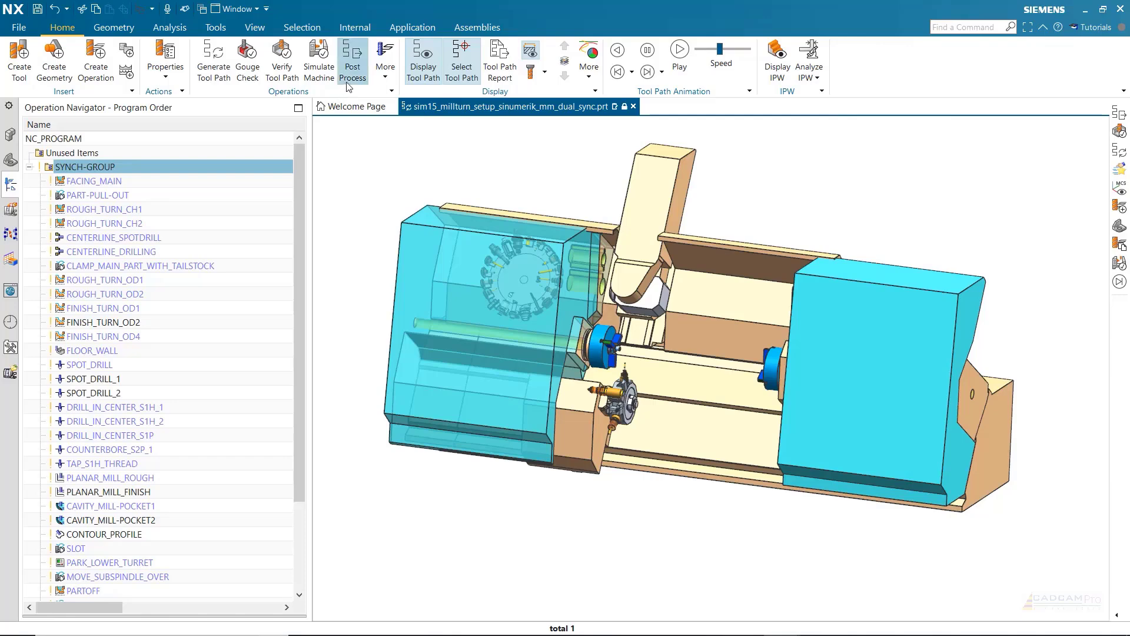
Post process the SYNCH-GROUP program.
left_click(352, 69)
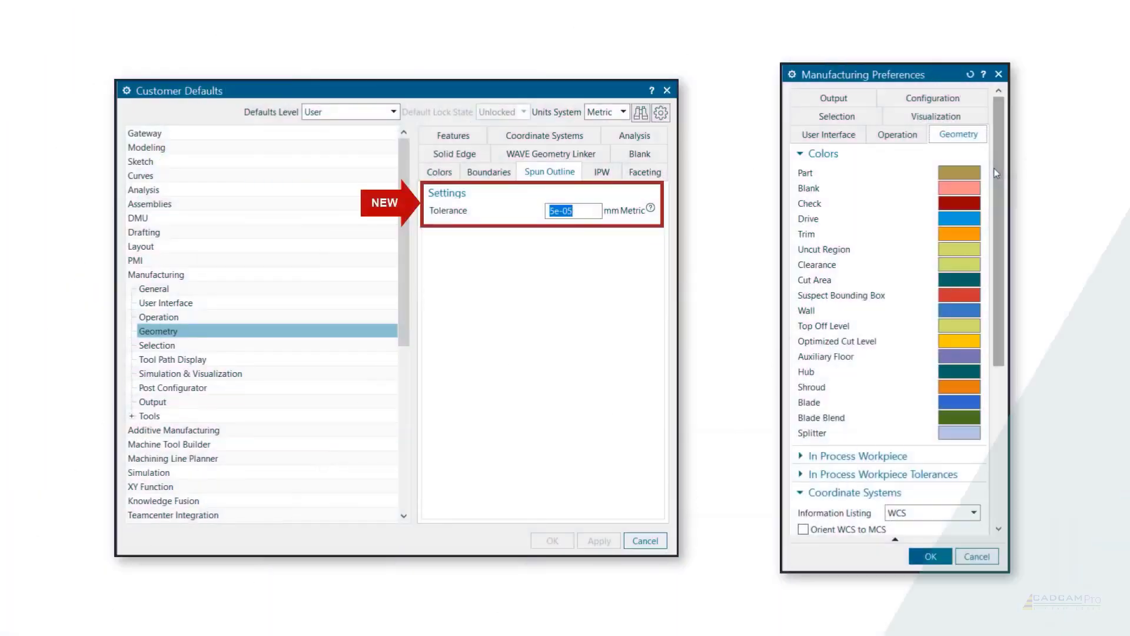
Look through the geometry settings in the Manufacturing Preferences.
left_click_drag(995, 148, 1000, 305)
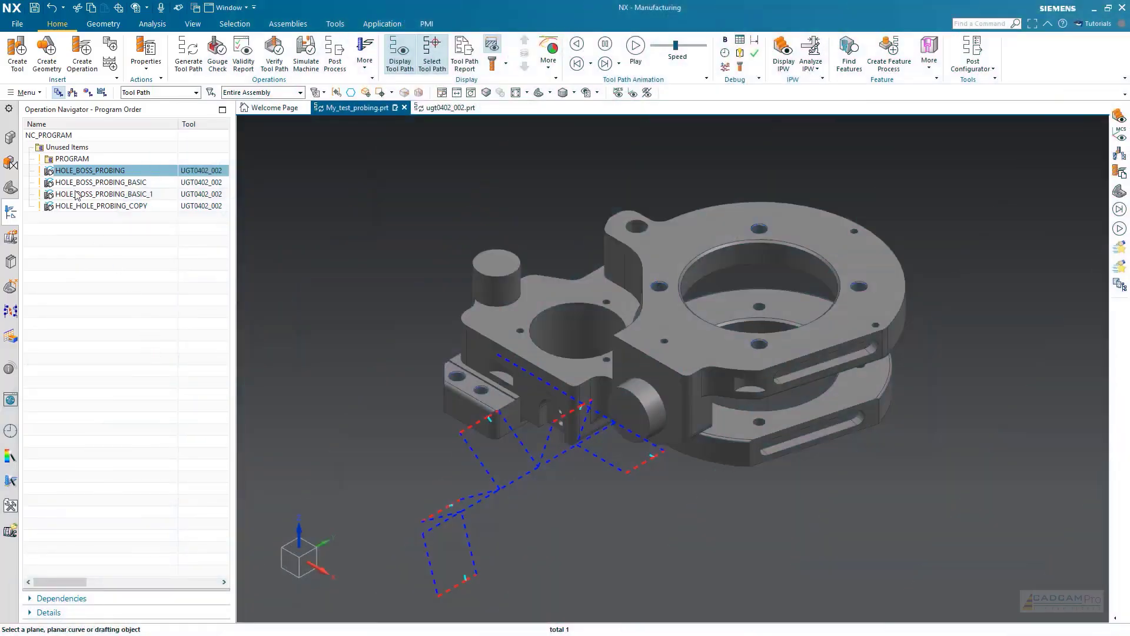
Open the Rotary Point Vector Move sub-operation of HOLE_BOSS_PROBING and list its available expressions.
double_click(71, 171)
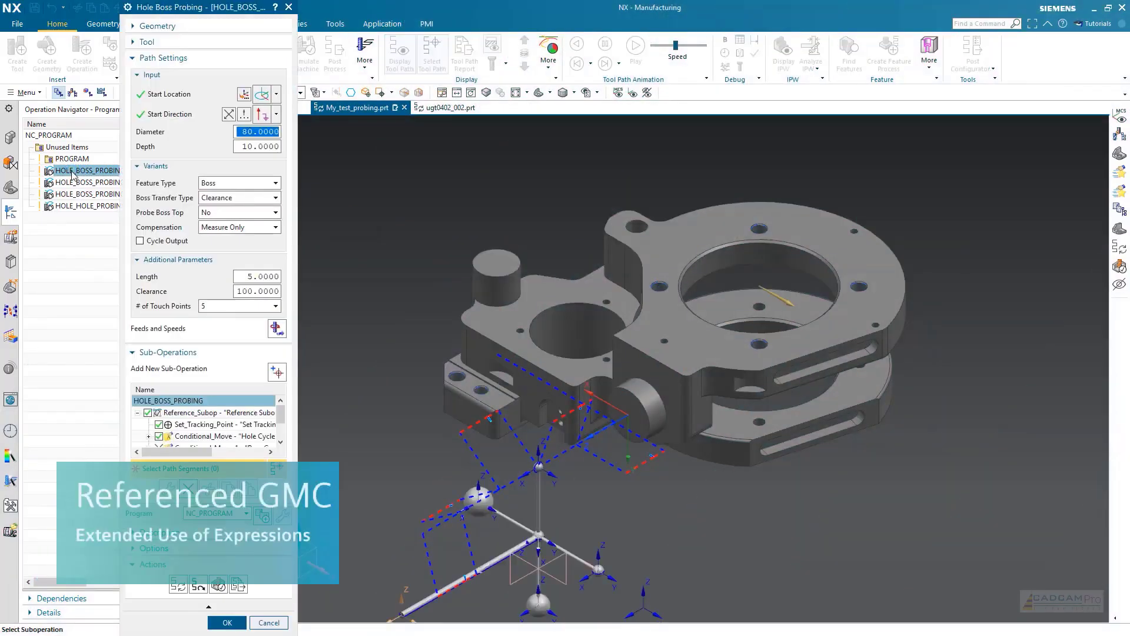
left_click(149, 436)
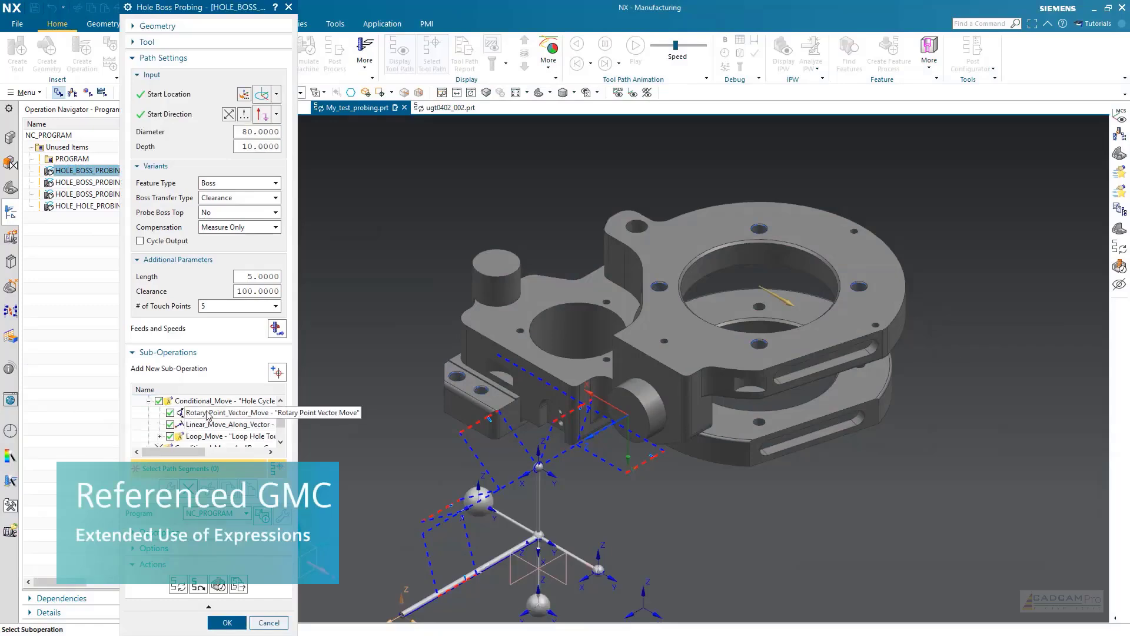
scroll(207, 424, "up", 1)
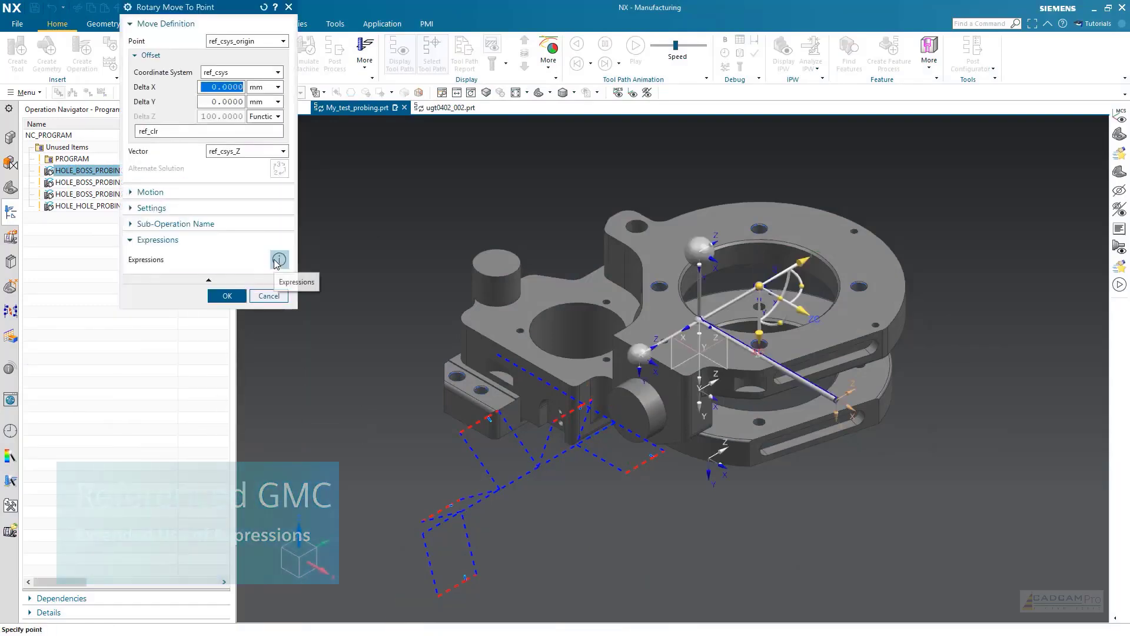
left_click(278, 261)
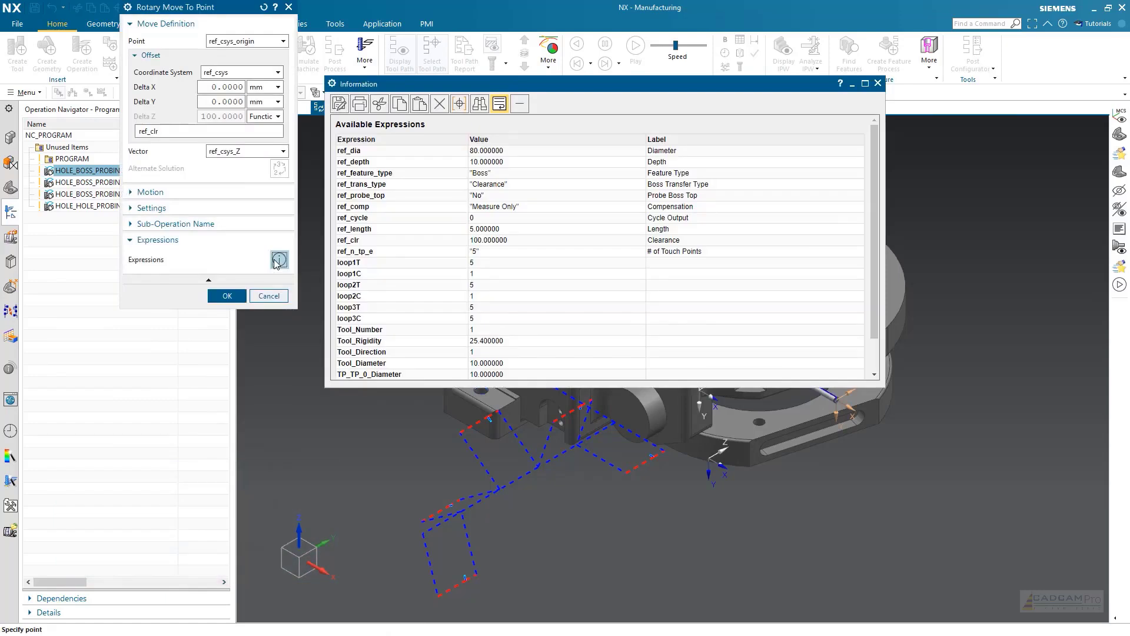
Set the Delta Z offset function of the rotary move to ref_clr+tool_diameter.
left_click_drag(470, 363, 496, 361)
left_click(241, 136)
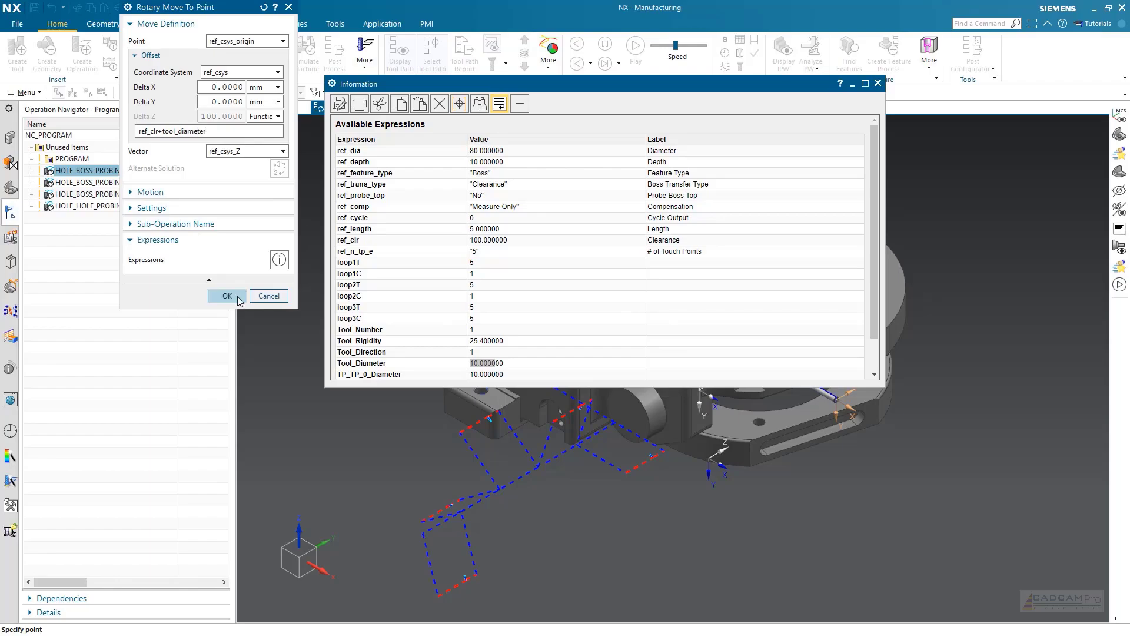
left_click(238, 298)
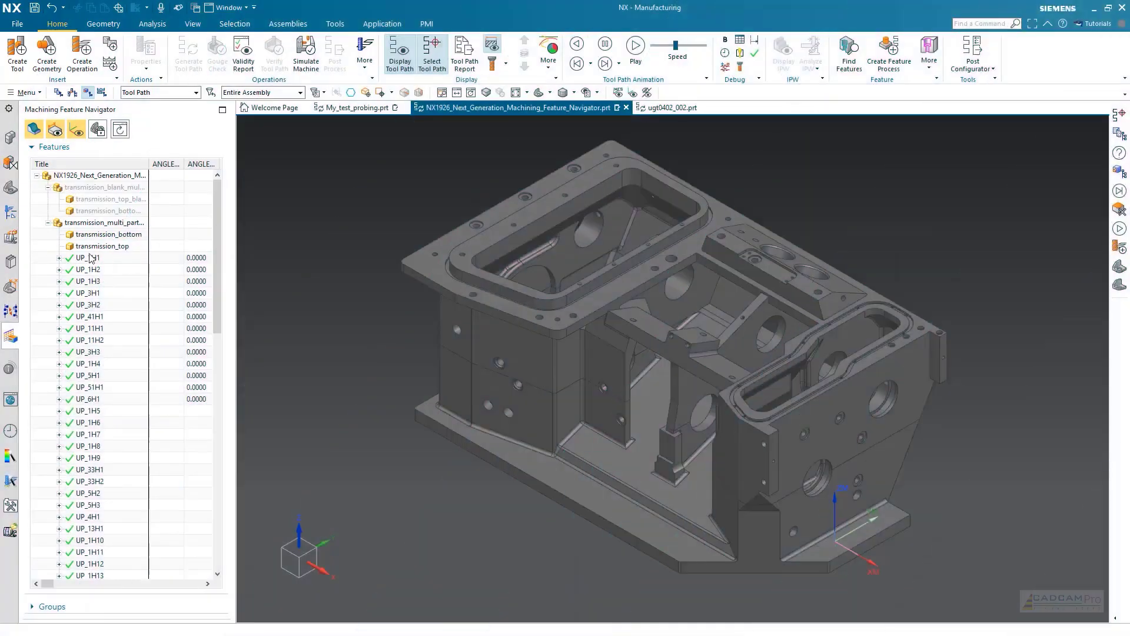
Create a rule-based feature process for all machining features using the MillDrill knowledge library and automatic geometry location.
scroll(142, 441, "down", 10)
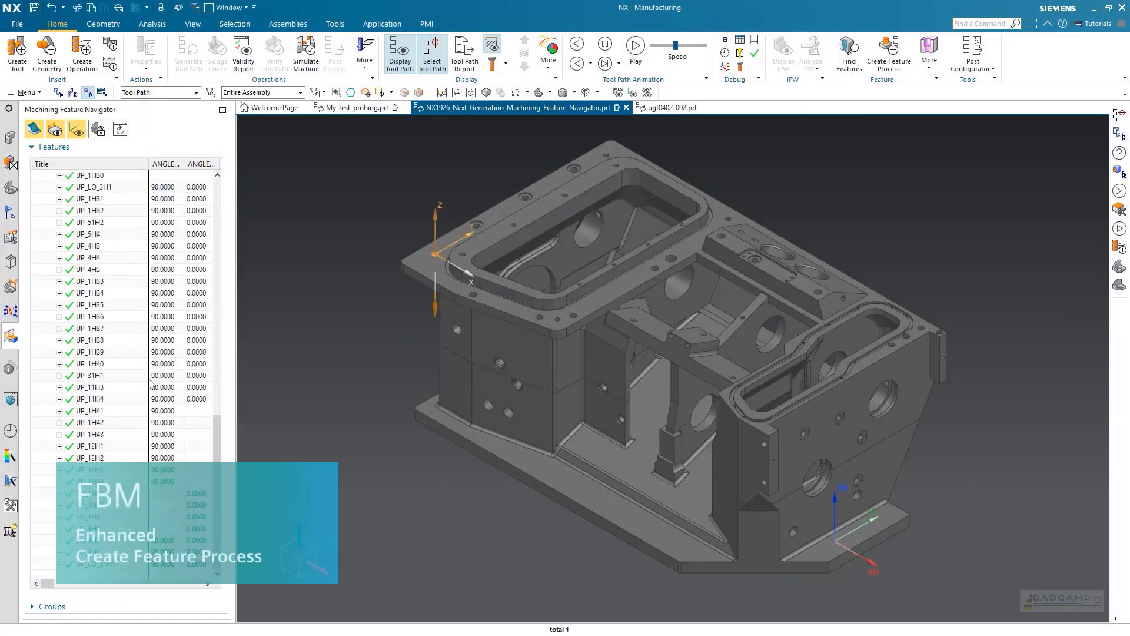
key("ctrl+a")
right_click(93, 407)
left_click(141, 428)
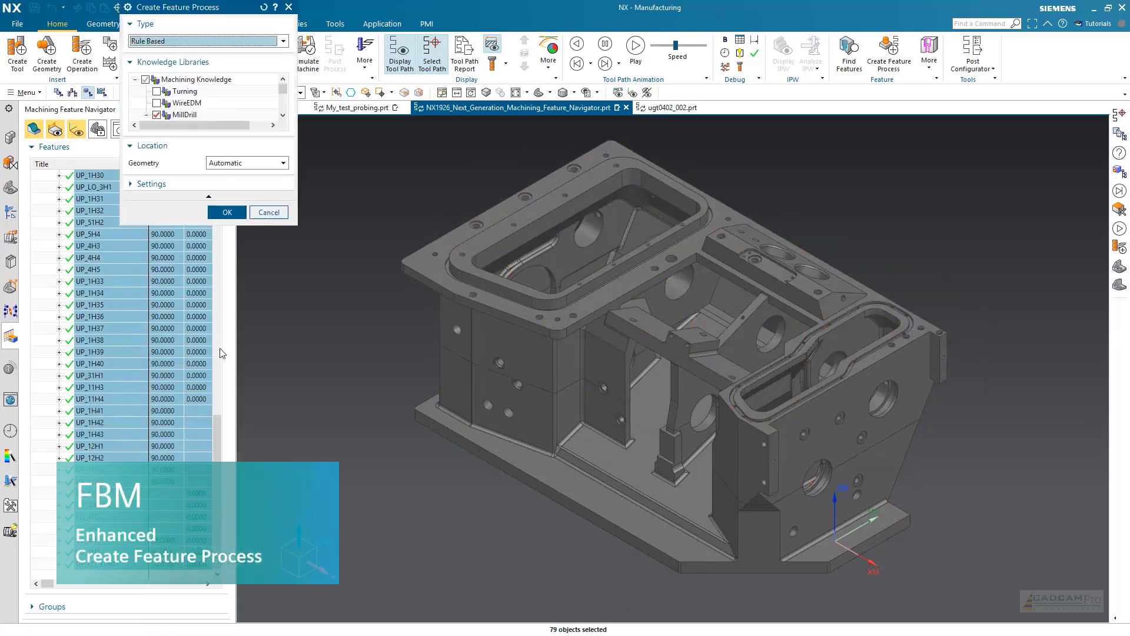
left_click(237, 215)
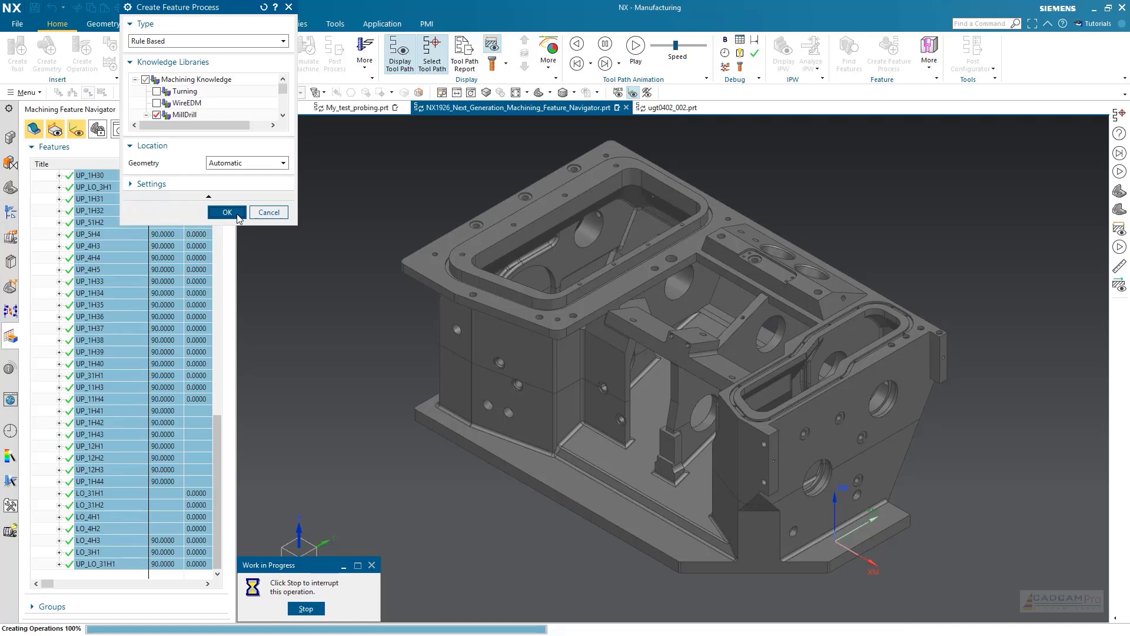
Expand all groups in the Operation Navigator's geometry view to review the created operations.
left_click(12, 216)
right_click(41, 206)
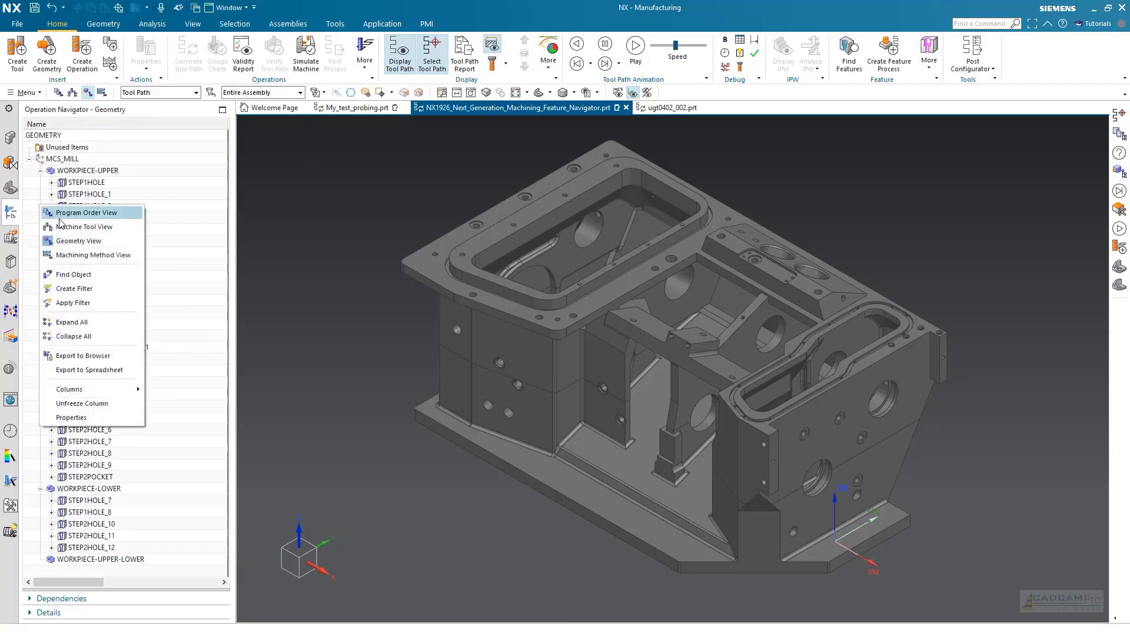
left_click(119, 322)
scroll(195, 341, "up", 10)
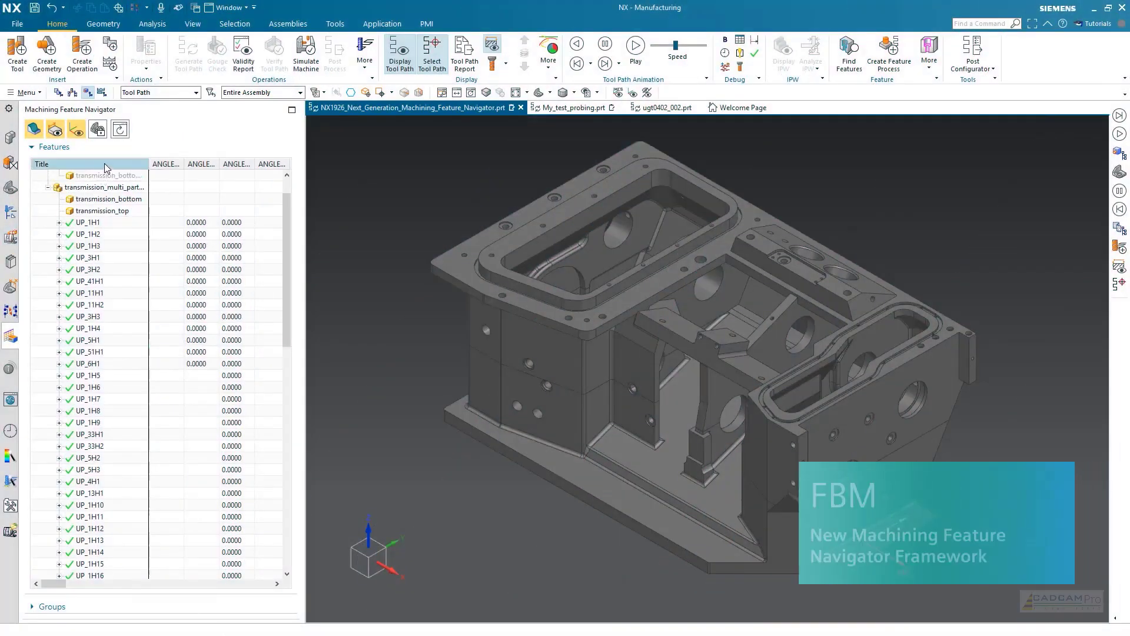
Show the feature groups in the Machining Feature Navigator, expanded down to the contents of WORKPIECE-UPPER.
left_click(109, 609)
left_click(37, 488)
left_click(48, 512)
left_click(59, 523)
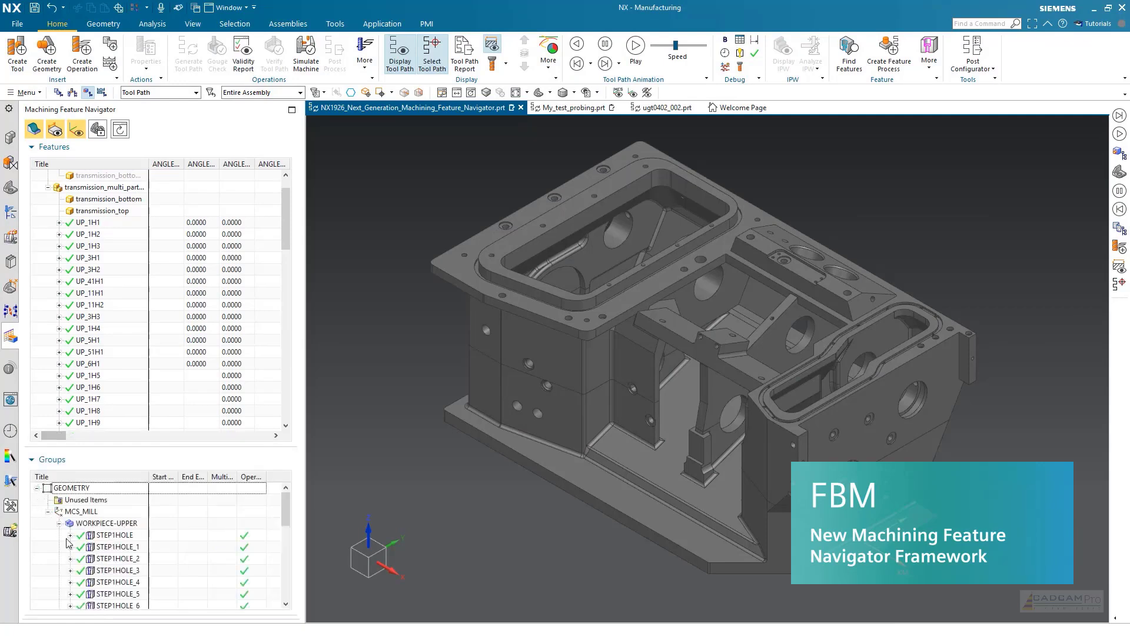
Highlight the feature groups STEP1HOLE, STEP1HOLE_1, STEP1HOLE_2 and STEP1HOLE_4 on the model, and collapse the group list.
left_click(112, 536)
left_click(109, 547)
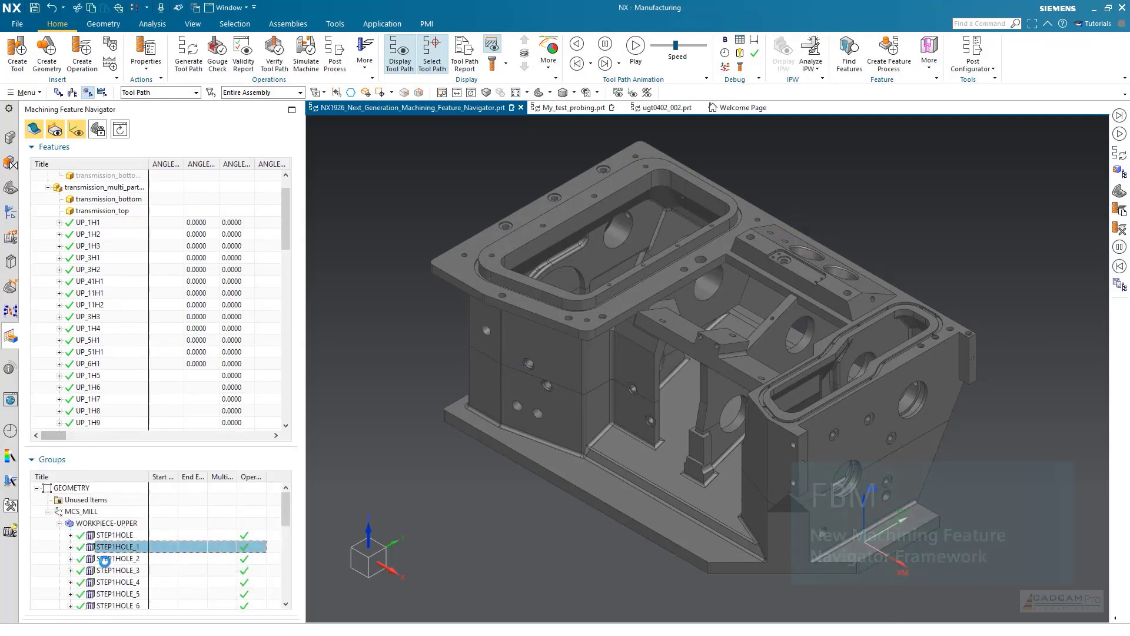
left_click(108, 559)
left_click(106, 582)
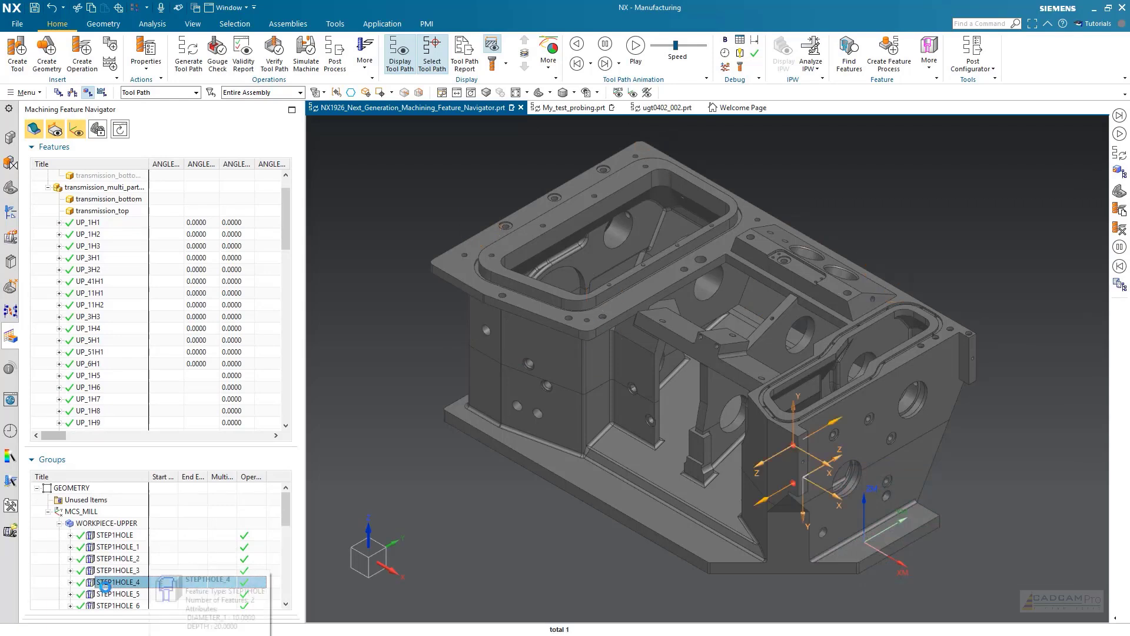
left_click(36, 460)
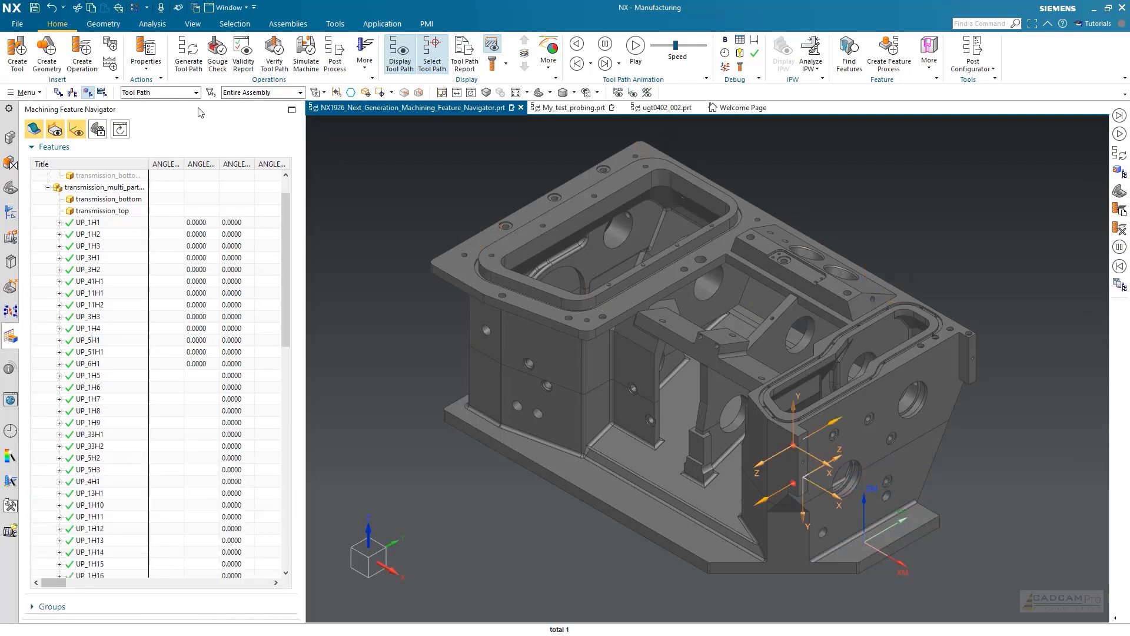
Inspect features UP_1H3 and UP_41H1 with the feature coordinate systems hidden, and show the coordinate systems again.
left_click(82, 132)
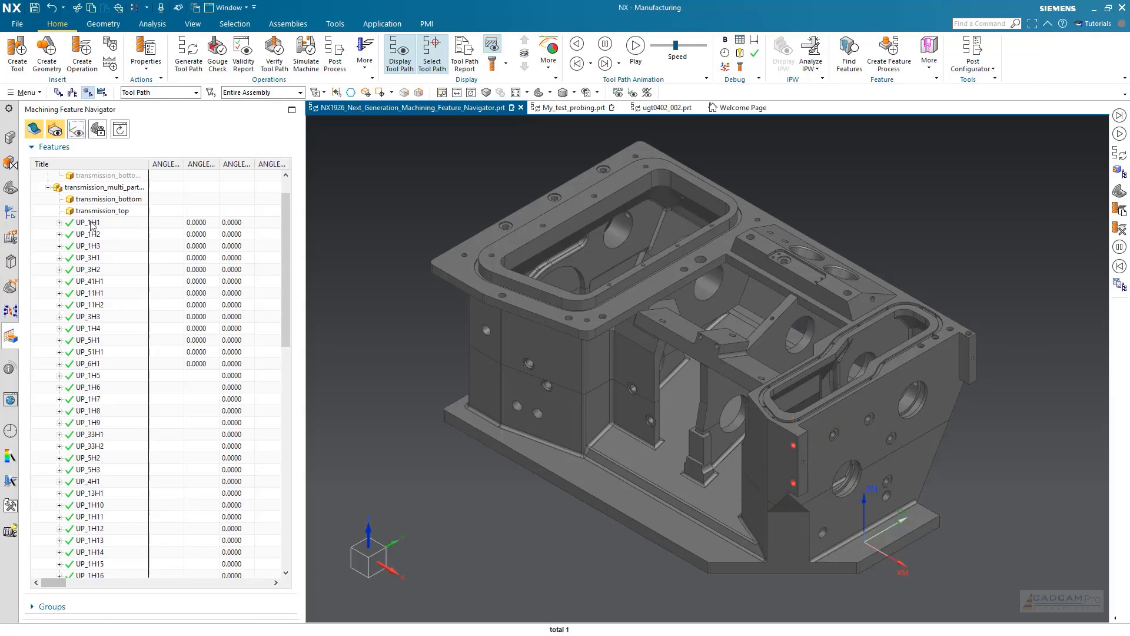
left_click(85, 247)
left_click(89, 282)
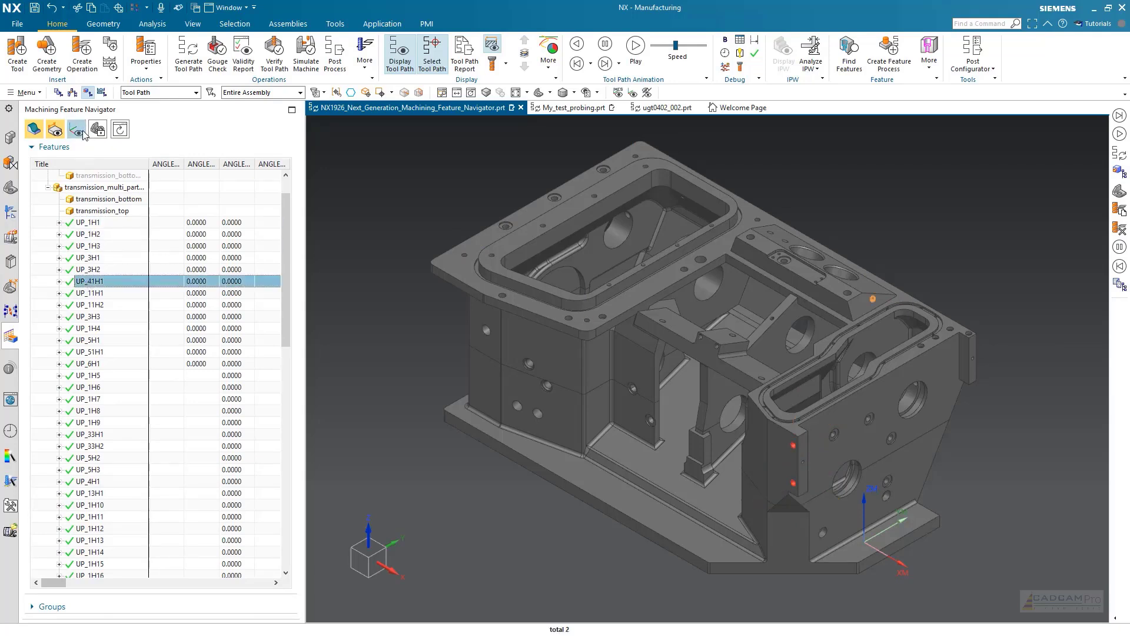
left_click(81, 132)
Configure the feature list columns so that DIAMETER_1 comes directly after the Title column.
right_click(98, 163)
mouse_move(147, 170)
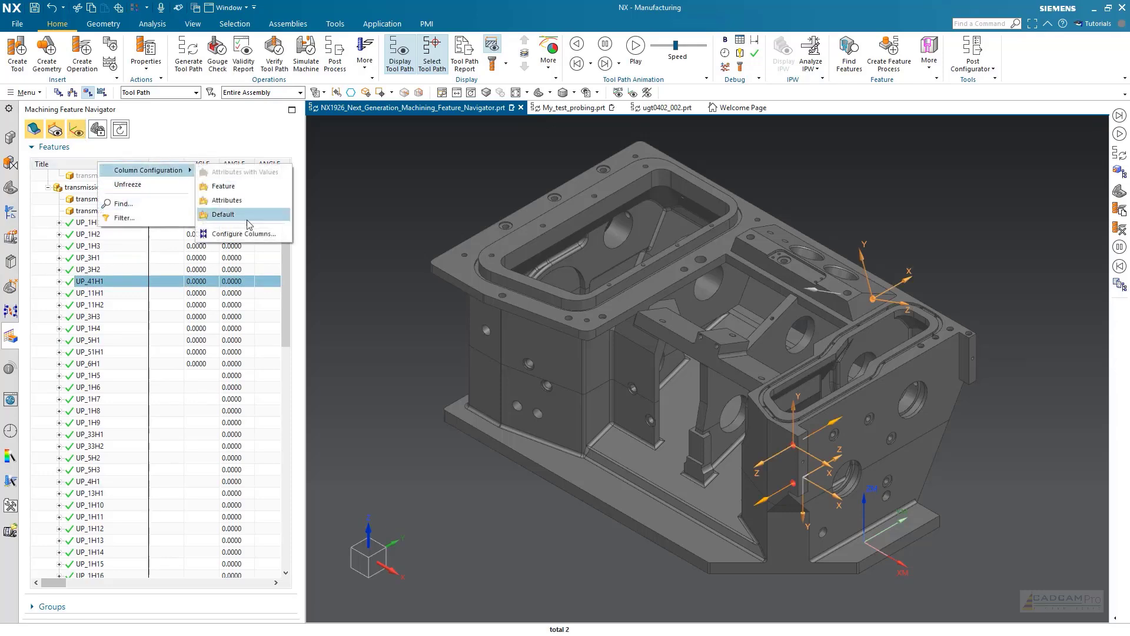
left_click(247, 238)
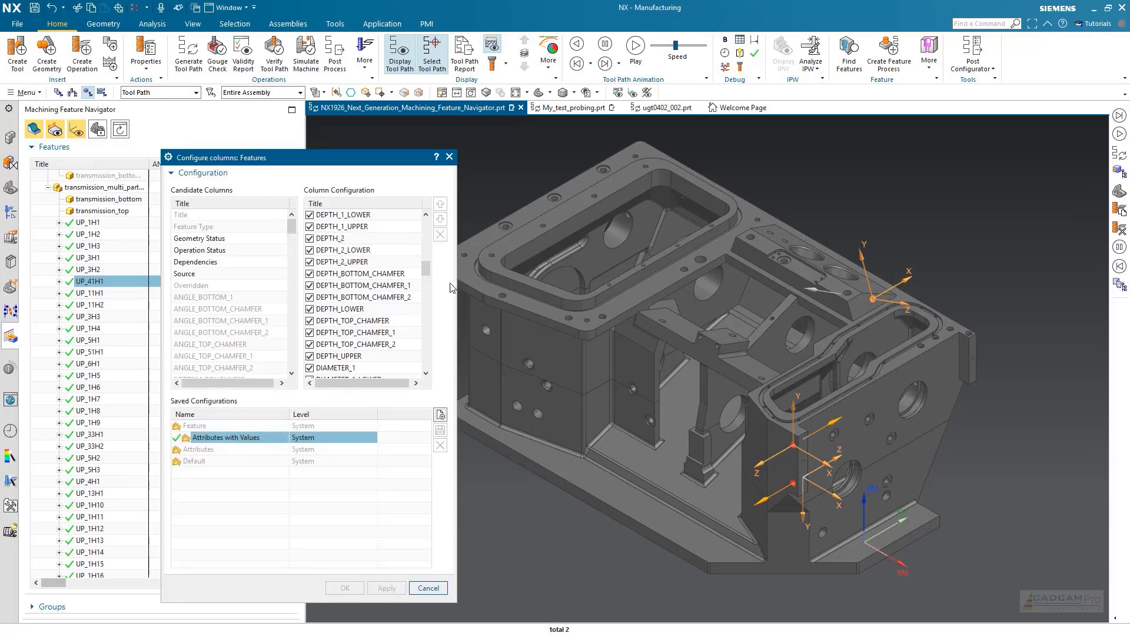
left_click(335, 368)
left_click_drag(335, 370, 360, 247)
key("Return")
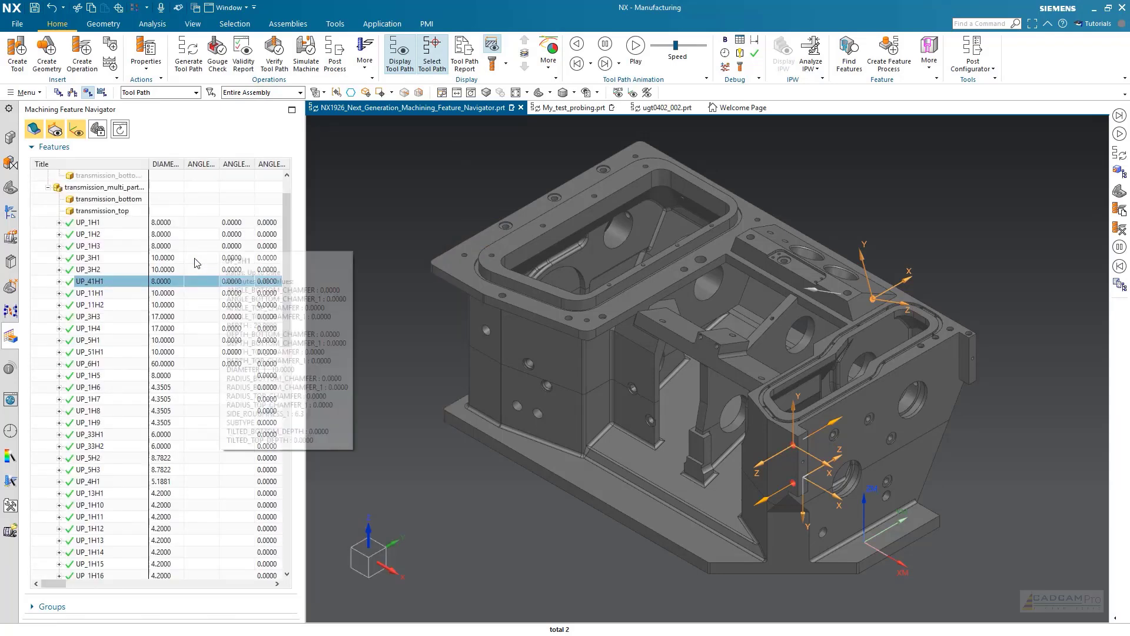
Filter the machining features by DIAMETER_1 equal to 10, and clear the filter.
right_click(169, 165)
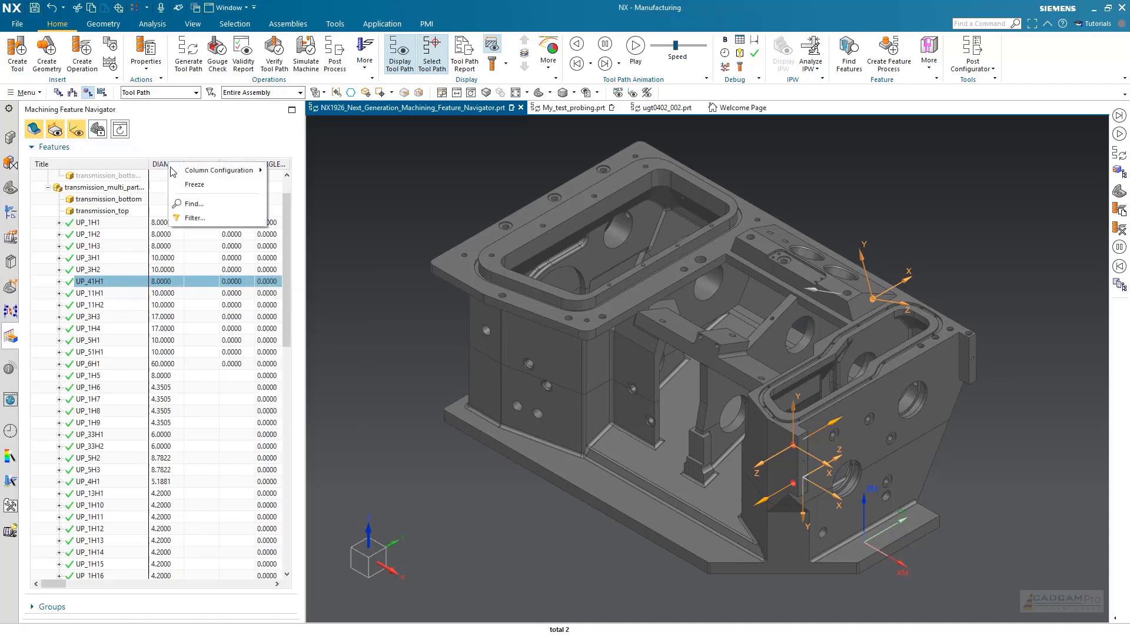
left_click(194, 218)
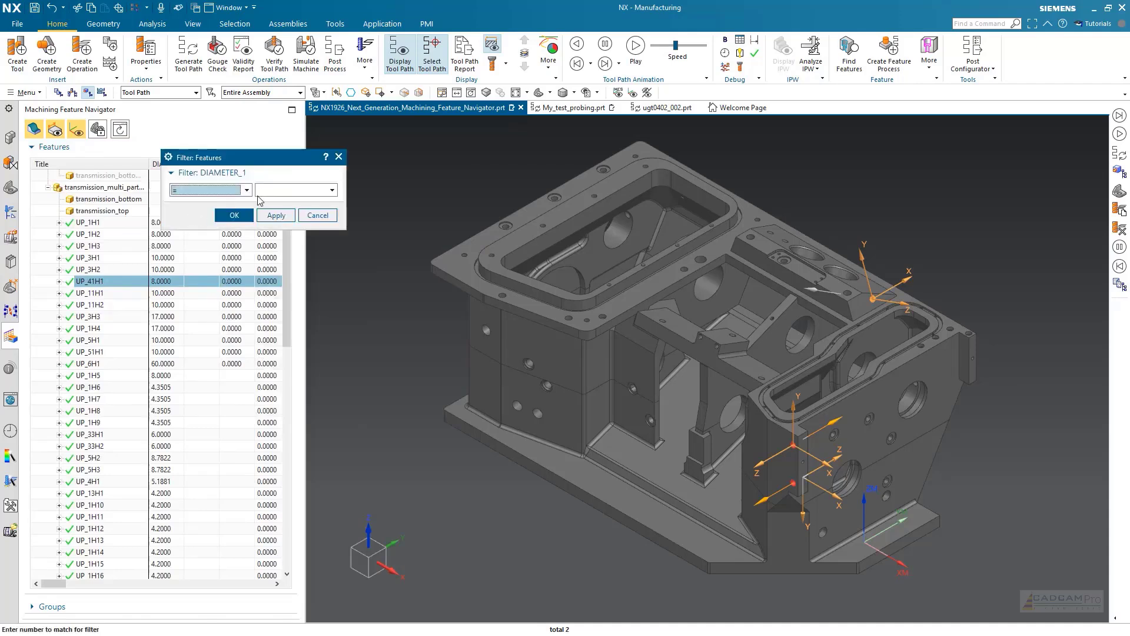
left_click(260, 191)
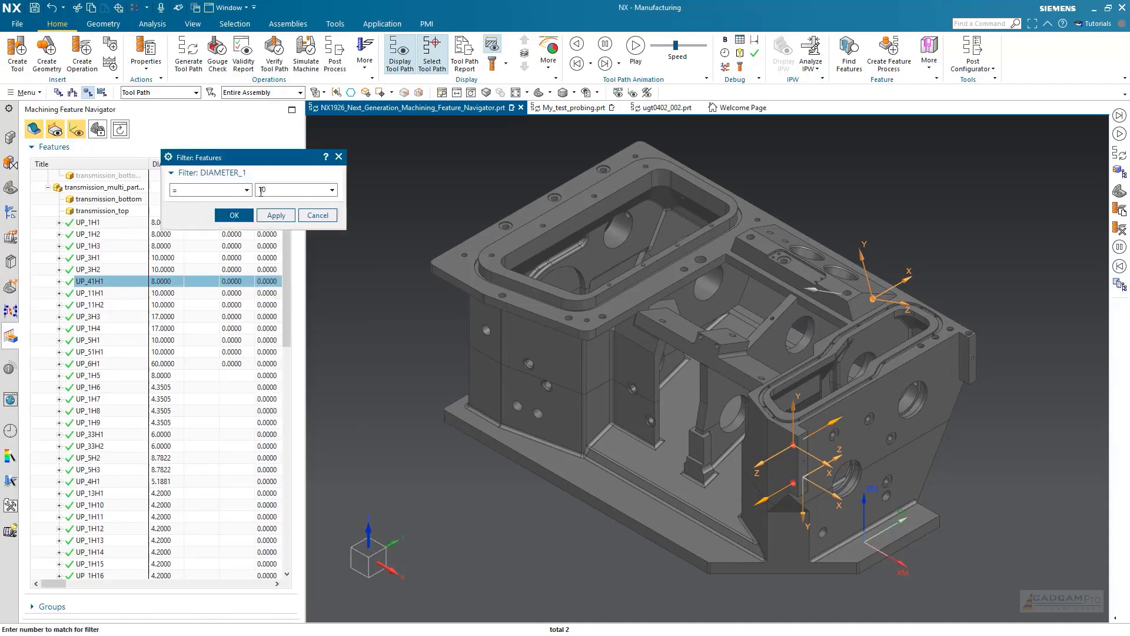
left_click(235, 215)
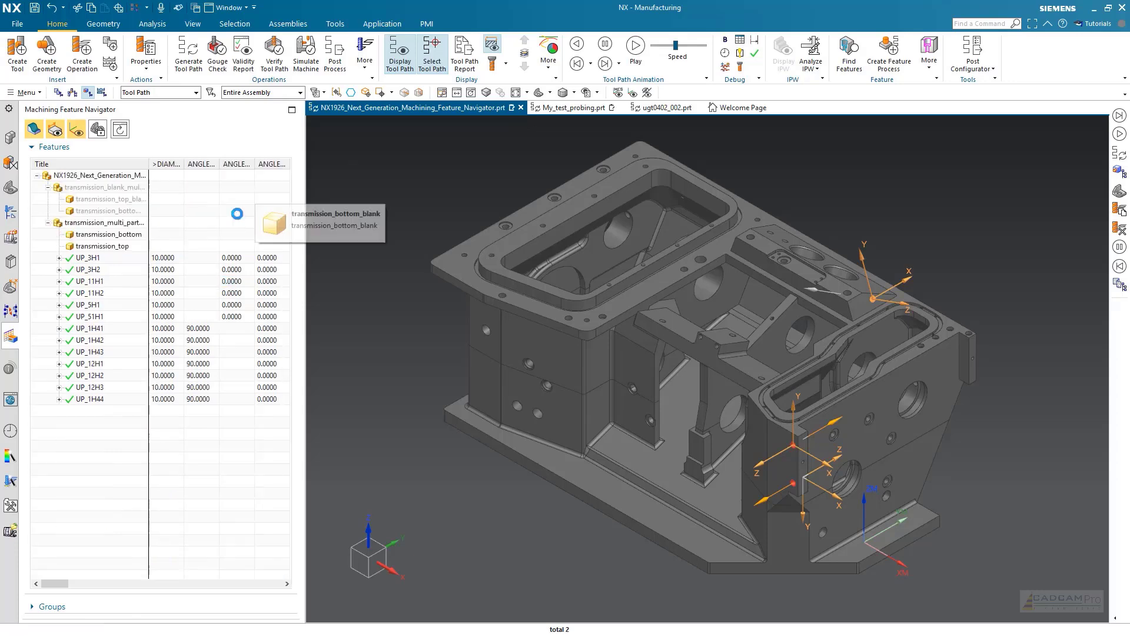
right_click(146, 163)
left_click(181, 231)
Search the feature titles for 10, showing features only, and close the search.
right_click(143, 164)
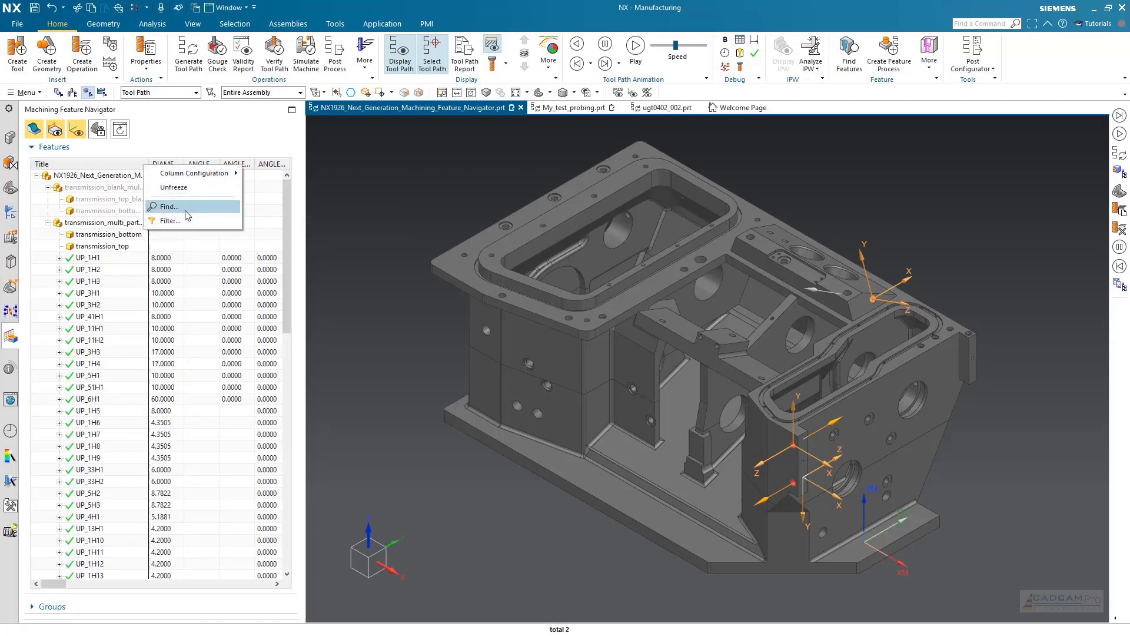
left_click(171, 207)
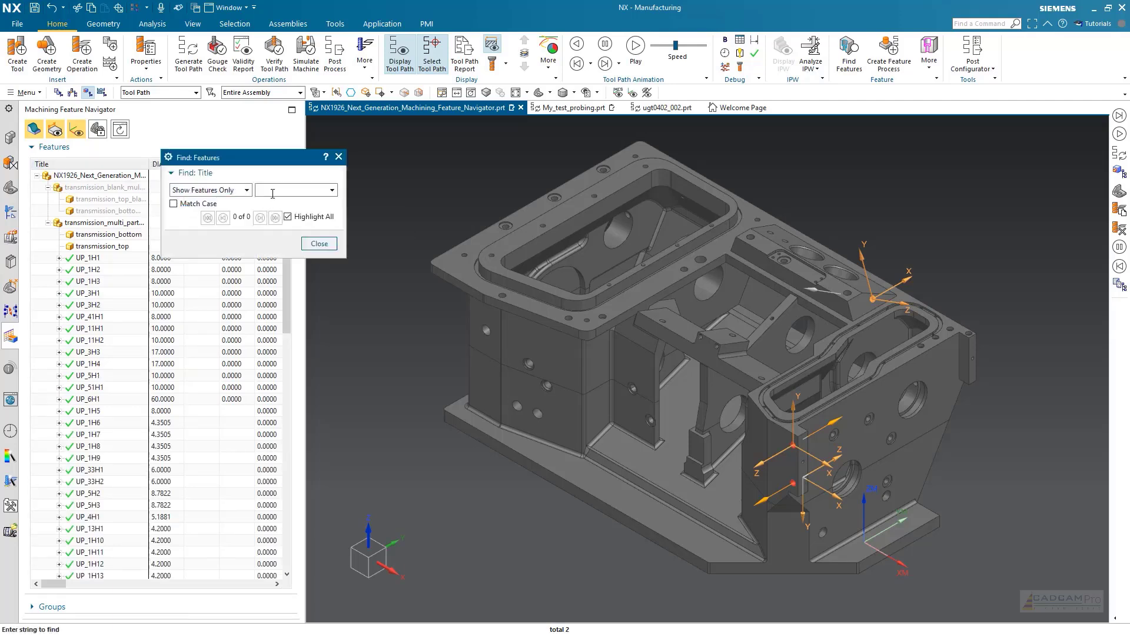
key("Return")
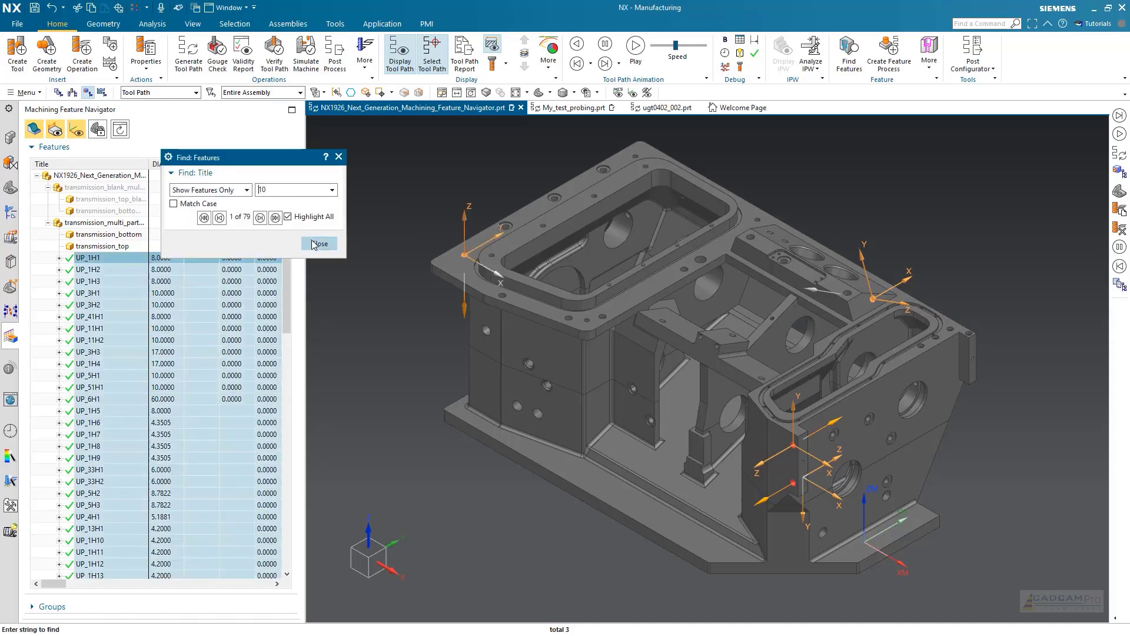
left_click(318, 244)
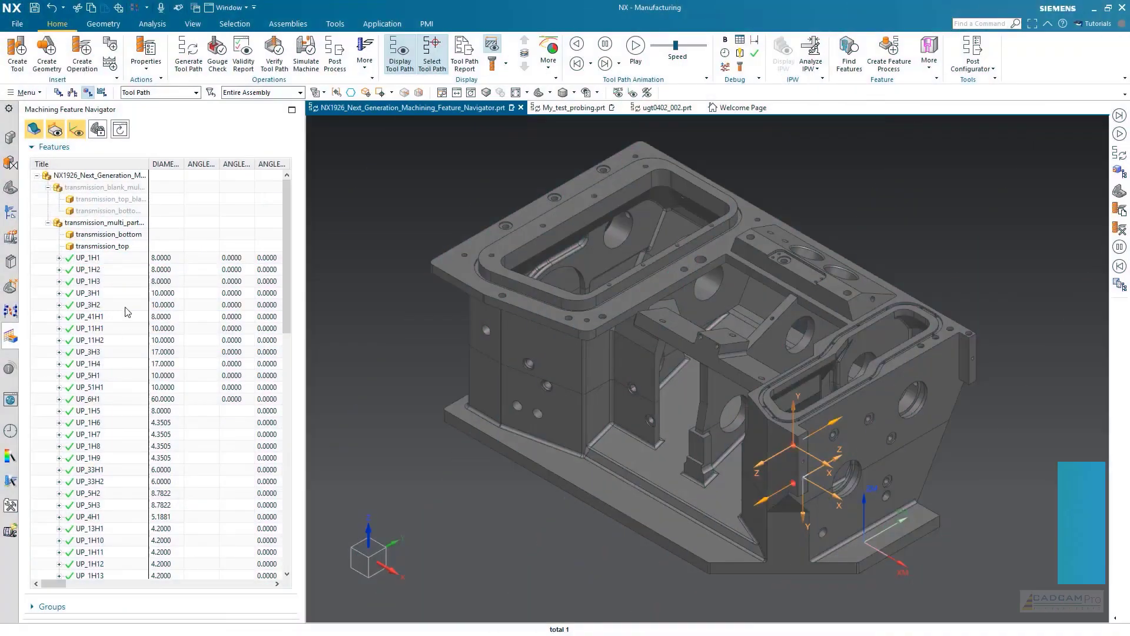
Examine the attribute tooltips of several machining features, including UP_1H1, UP_33H1 and UP_1H39.
mouse_move(100, 259)
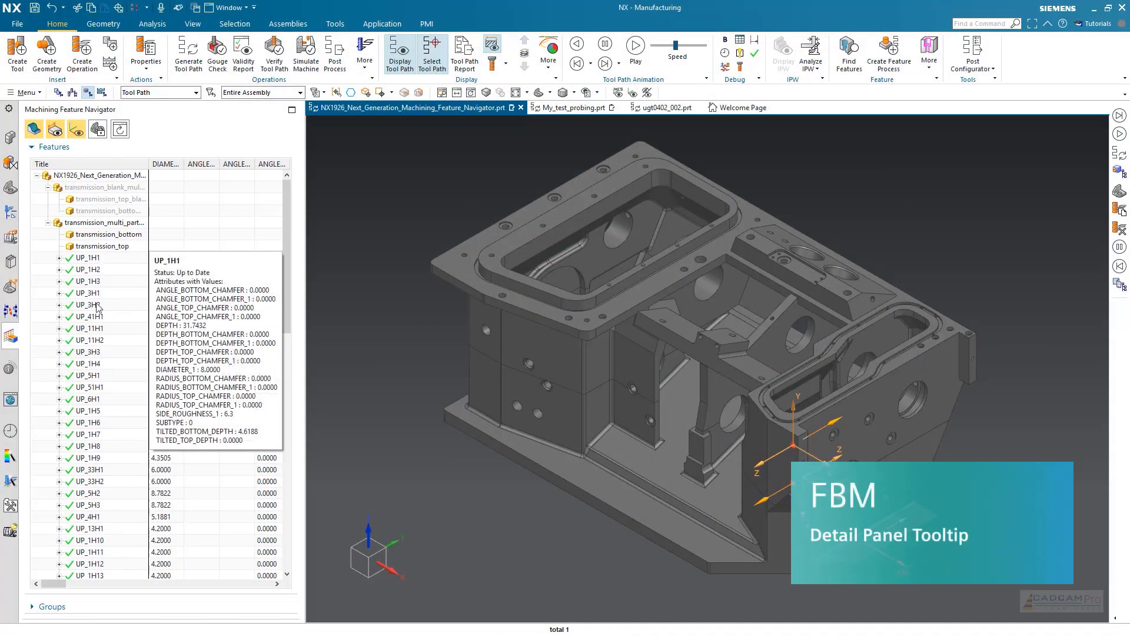
mouse_move(98, 471)
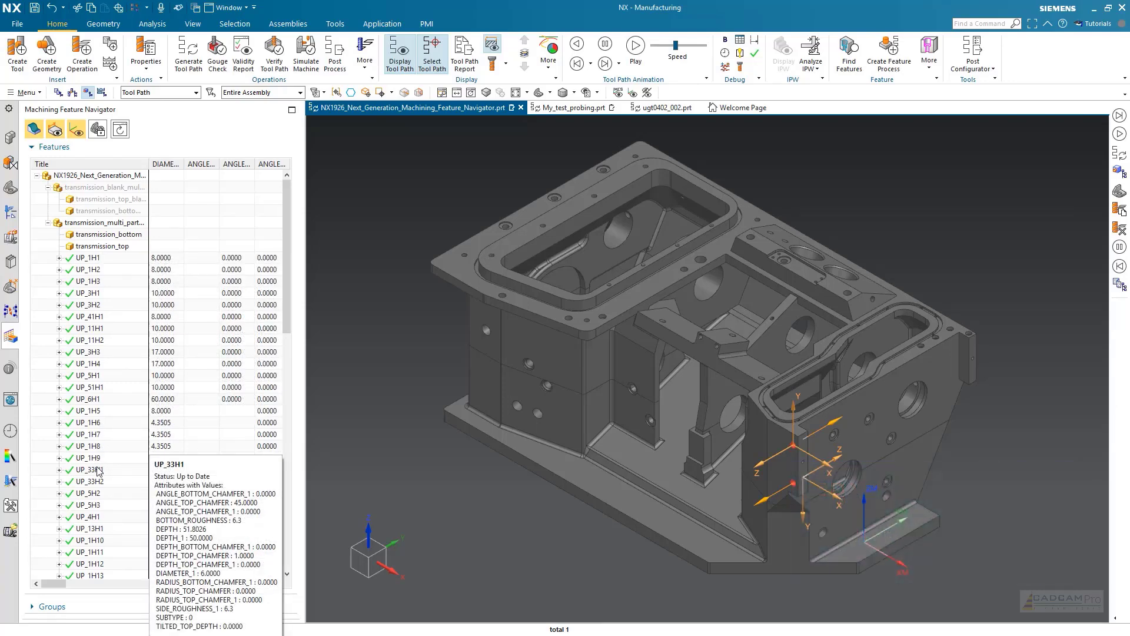
scroll(98, 471, "down", 15)
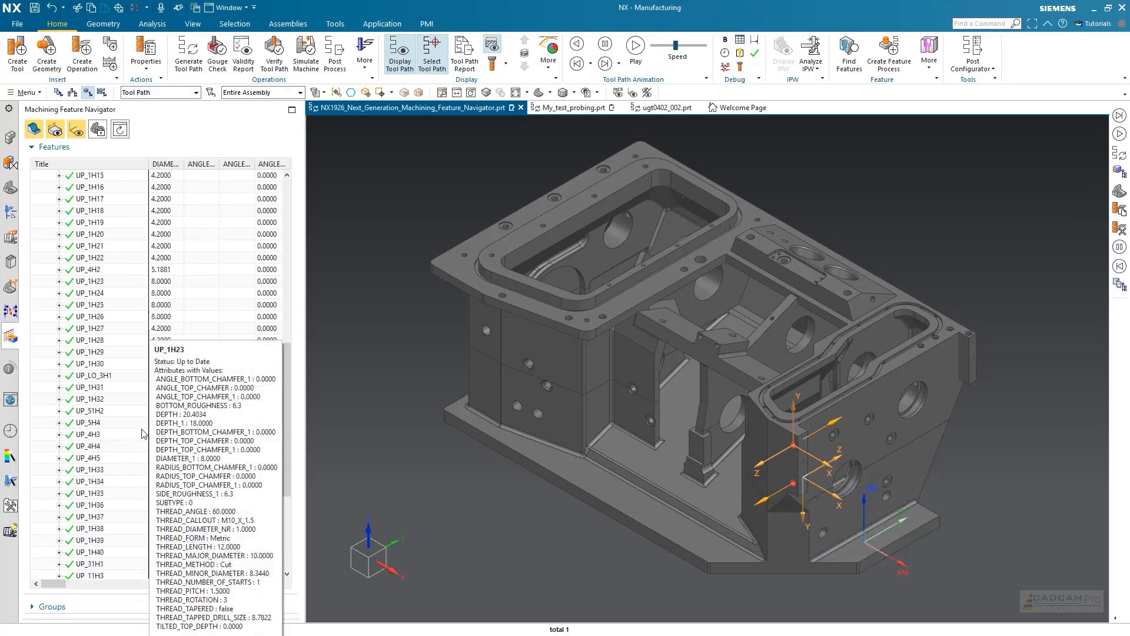
mouse_move(100, 436)
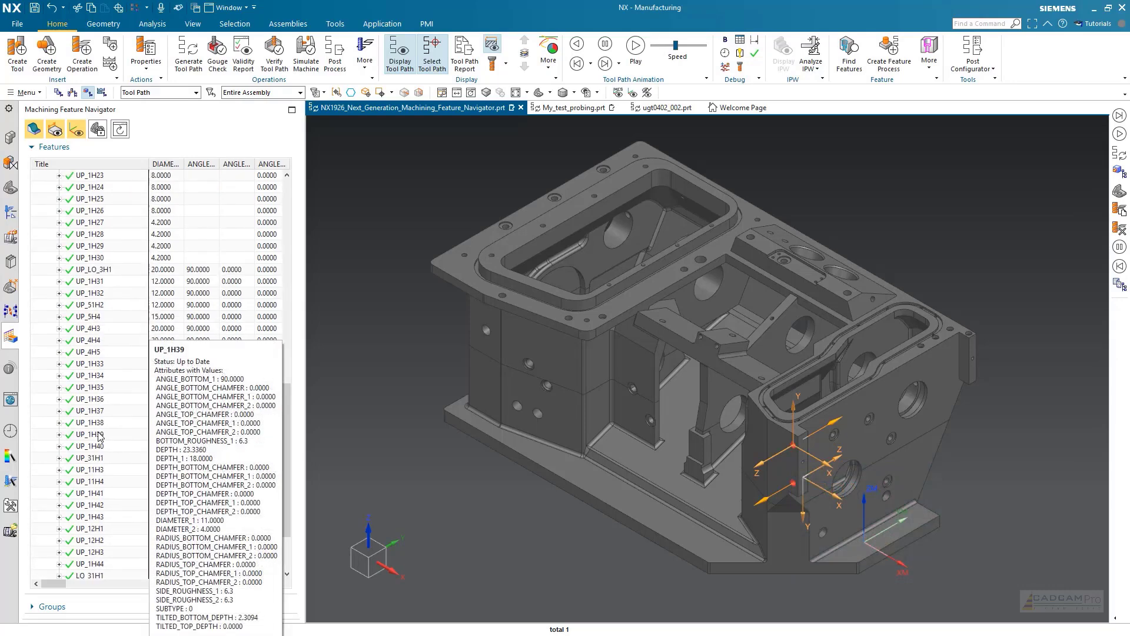
mouse_move(90, 366)
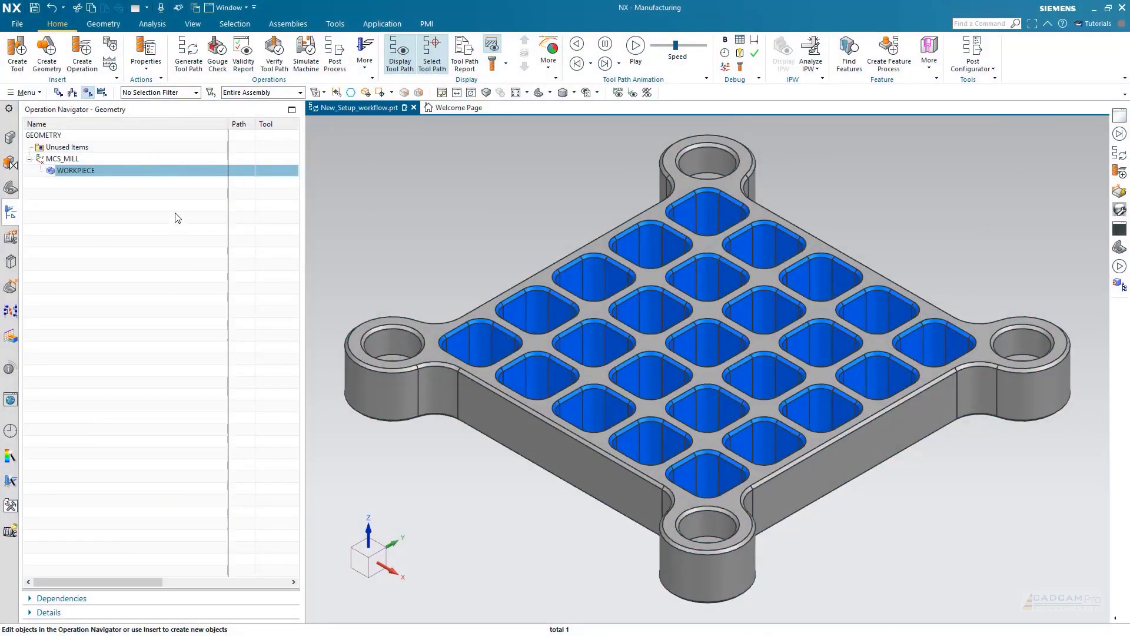
Open the WORKPIECE geometry for editing and specify the lattice plate's solid body as the part.
double_click(107, 170)
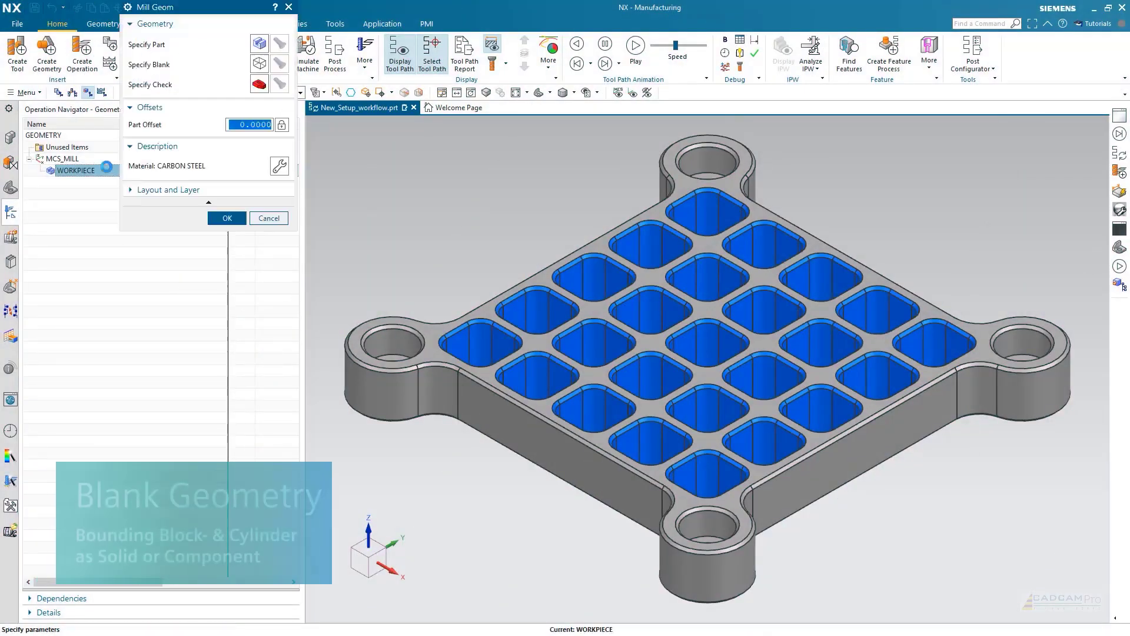
left_click(260, 44)
left_click(503, 282)
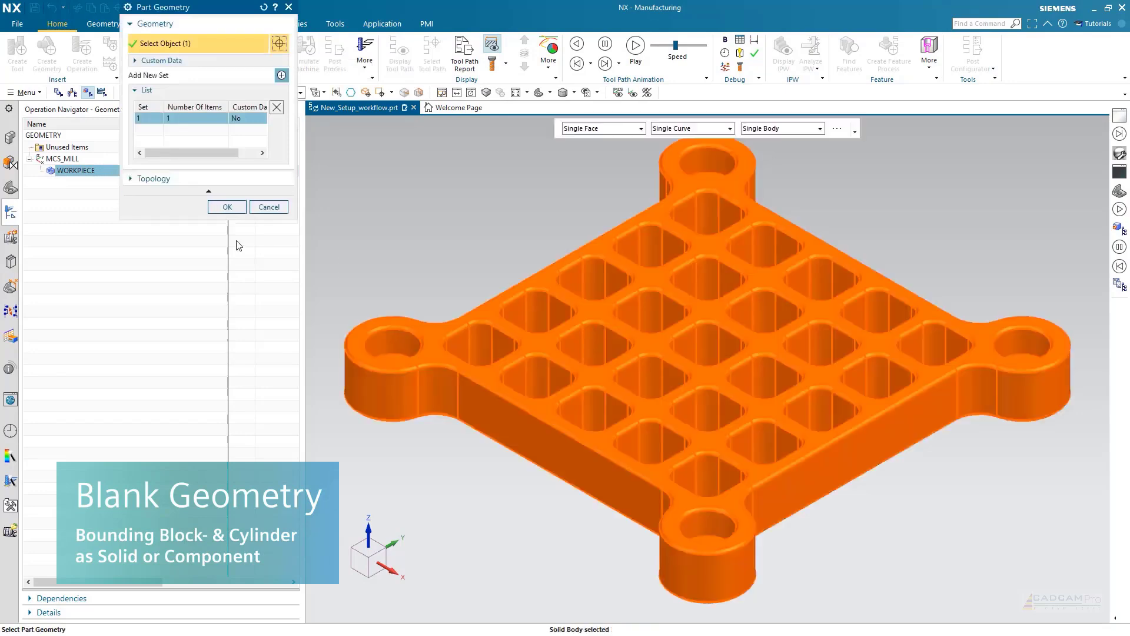
left_click(226, 208)
Define the blank as a Bounding Block that inherits the design data, with a Z+ offset of 1.
left_click(258, 57)
left_click(207, 30)
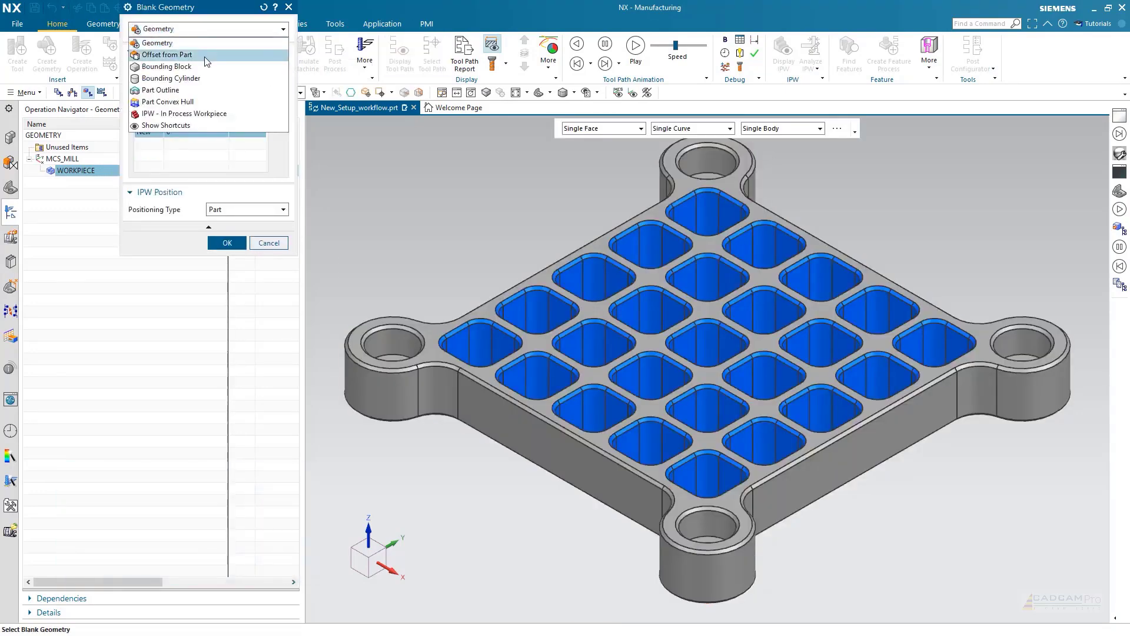
left_click(203, 67)
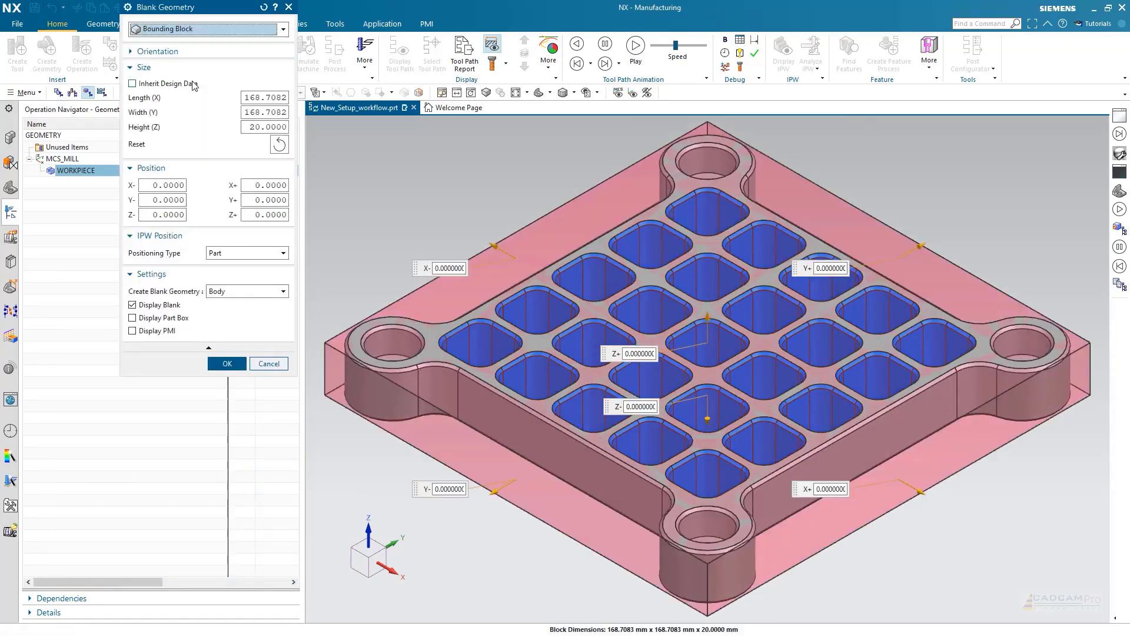
left_click(193, 84)
double_click(276, 195)
type("1")
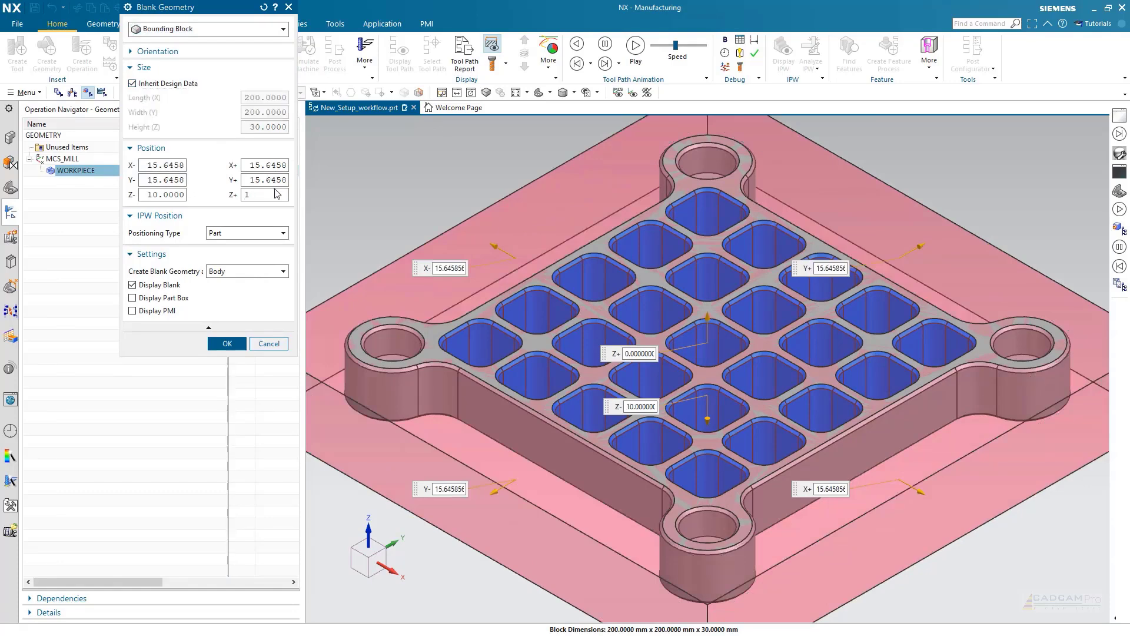
key("Return")
Enable the display of the part box and PMI for the blank, and accept the workpiece definition.
left_click(166, 301)
left_click(161, 312)
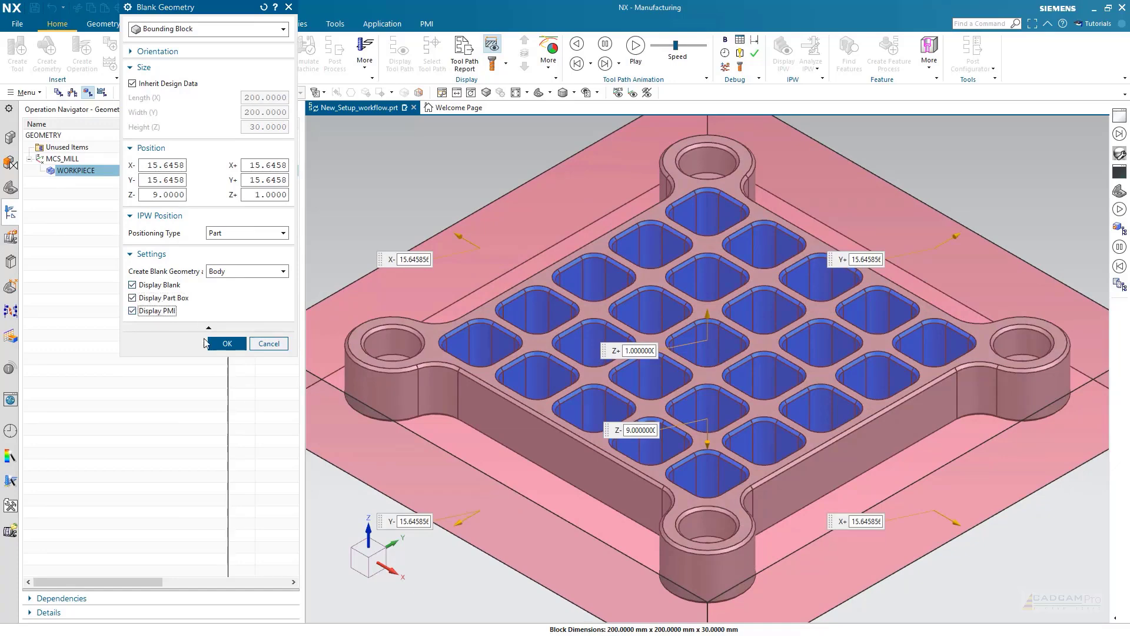
left_click(227, 343)
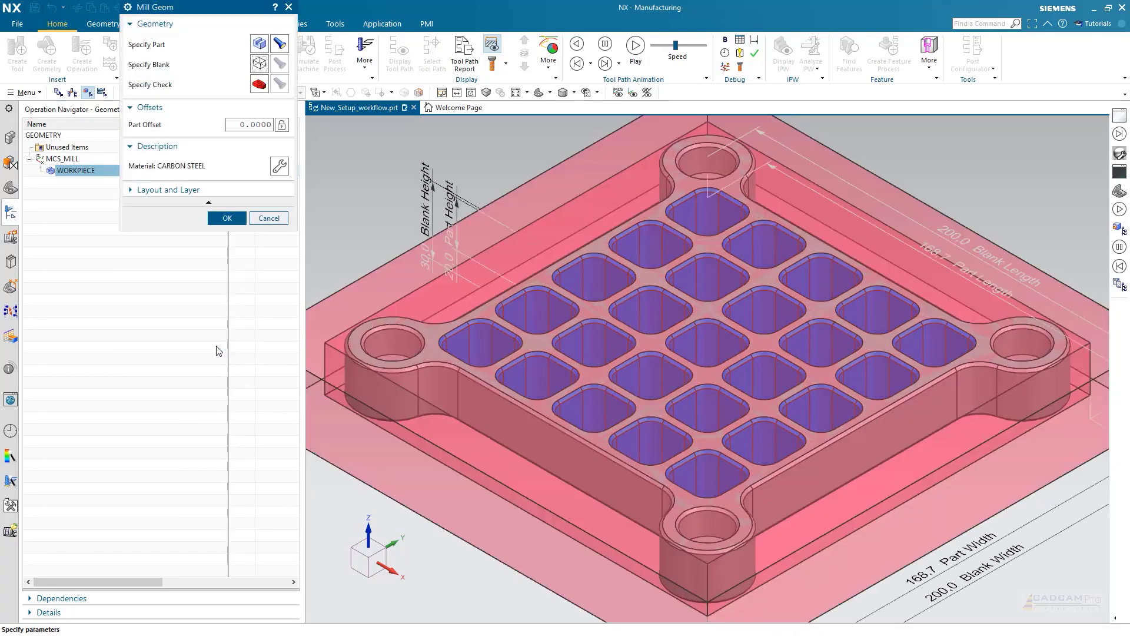
middle_click(218, 351)
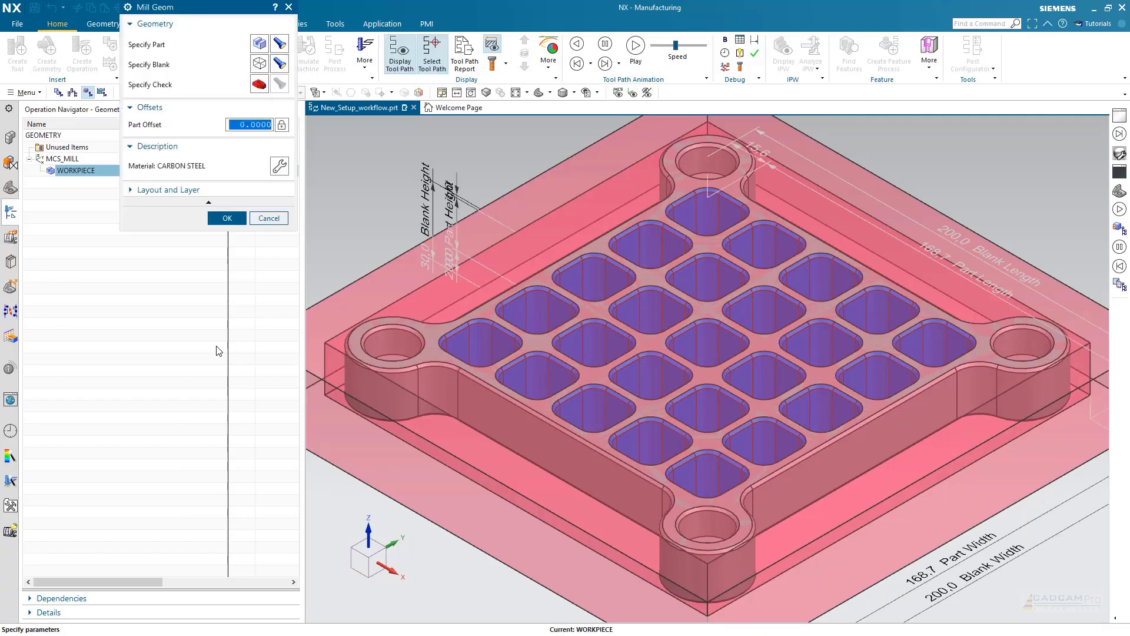
left_click(236, 219)
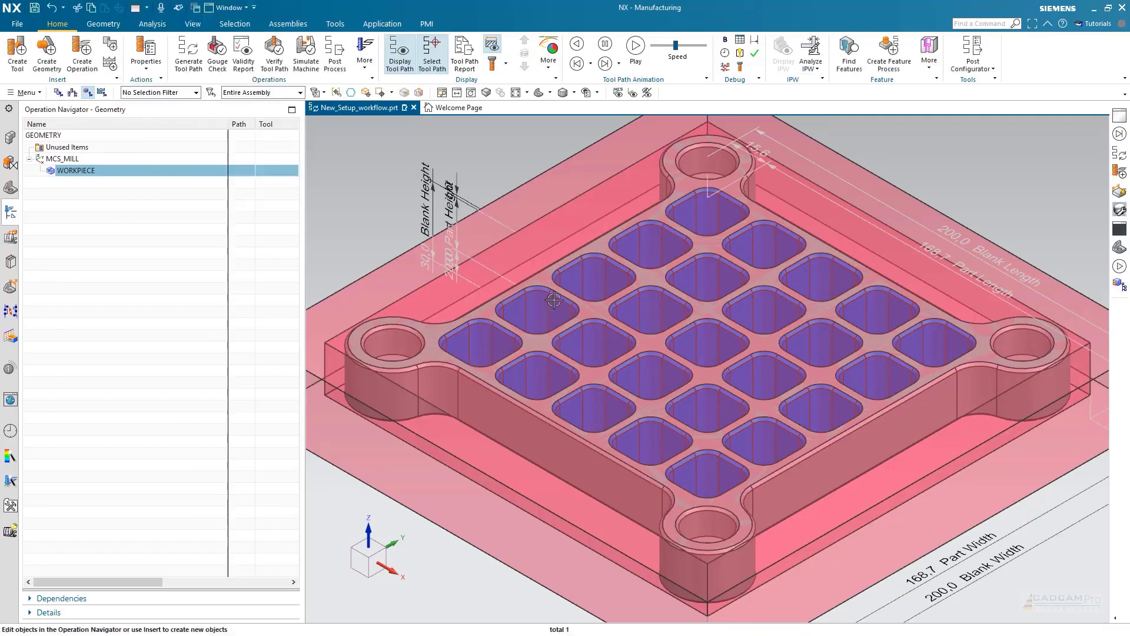
Examine the PMI dimensions between the blank and the part box at the block's lower corners.
scroll(577, 298, "down", 2)
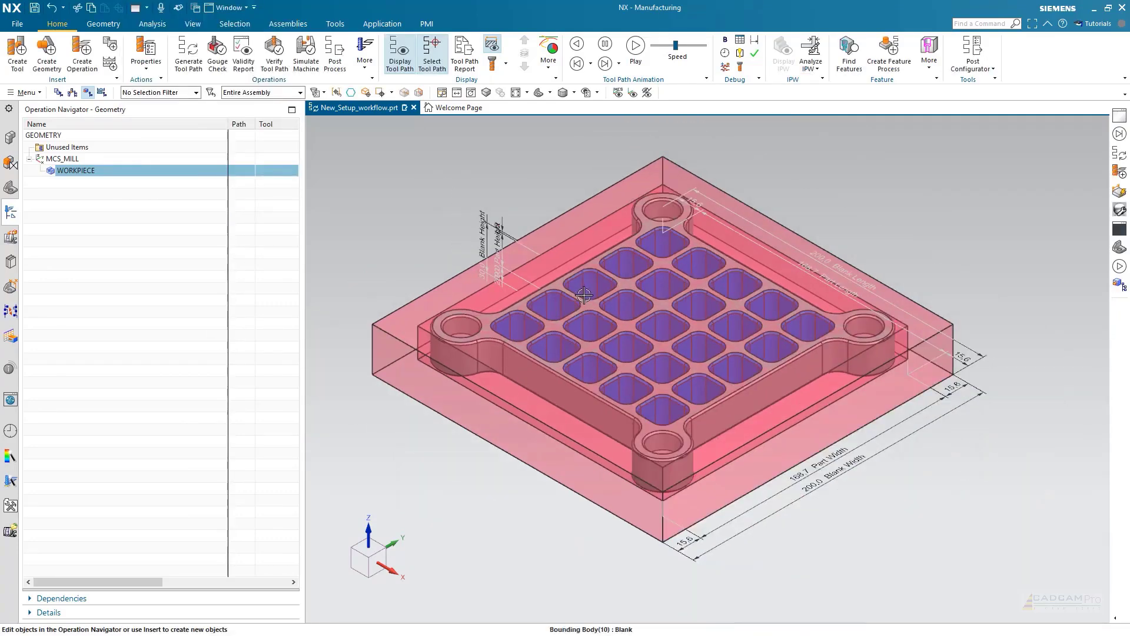
left_click(684, 544)
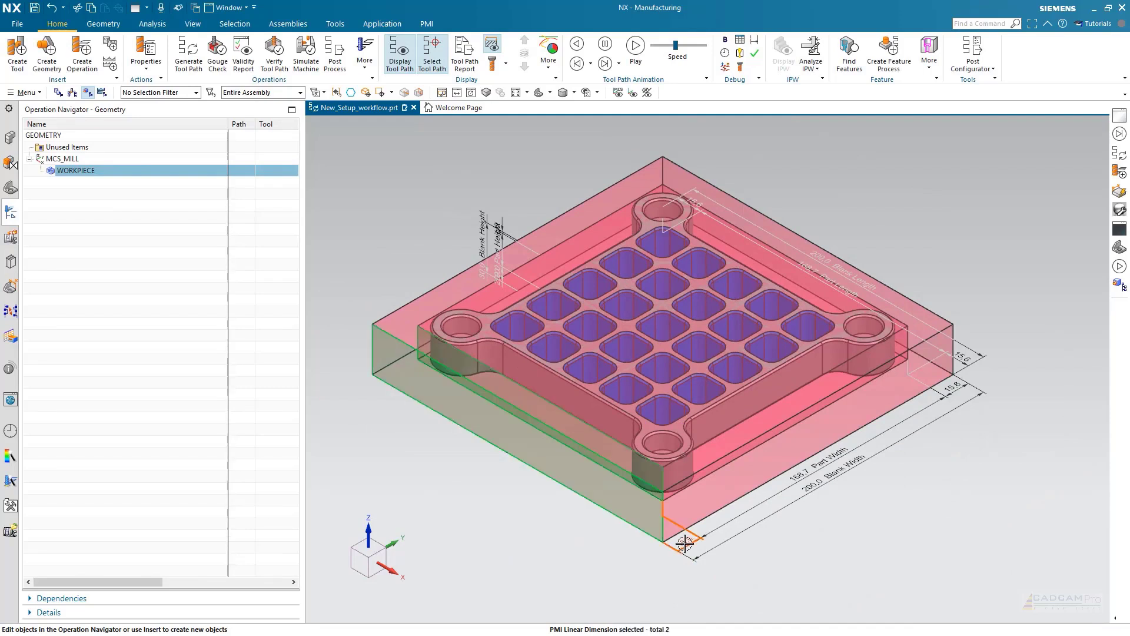
key("Escape")
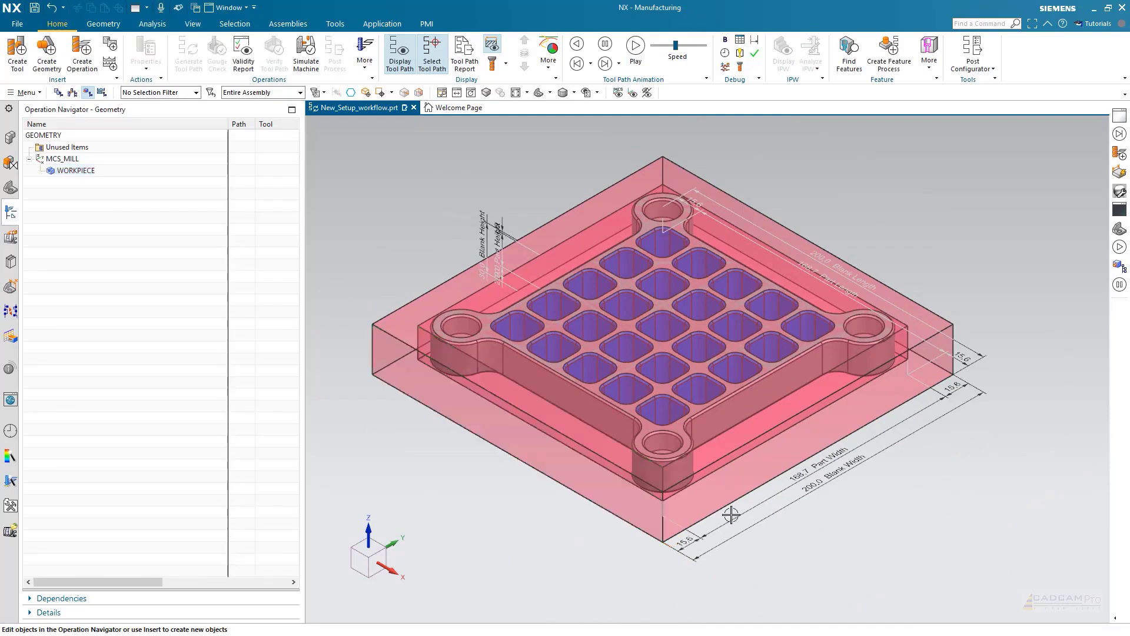
left_click(958, 390)
key("Escape")
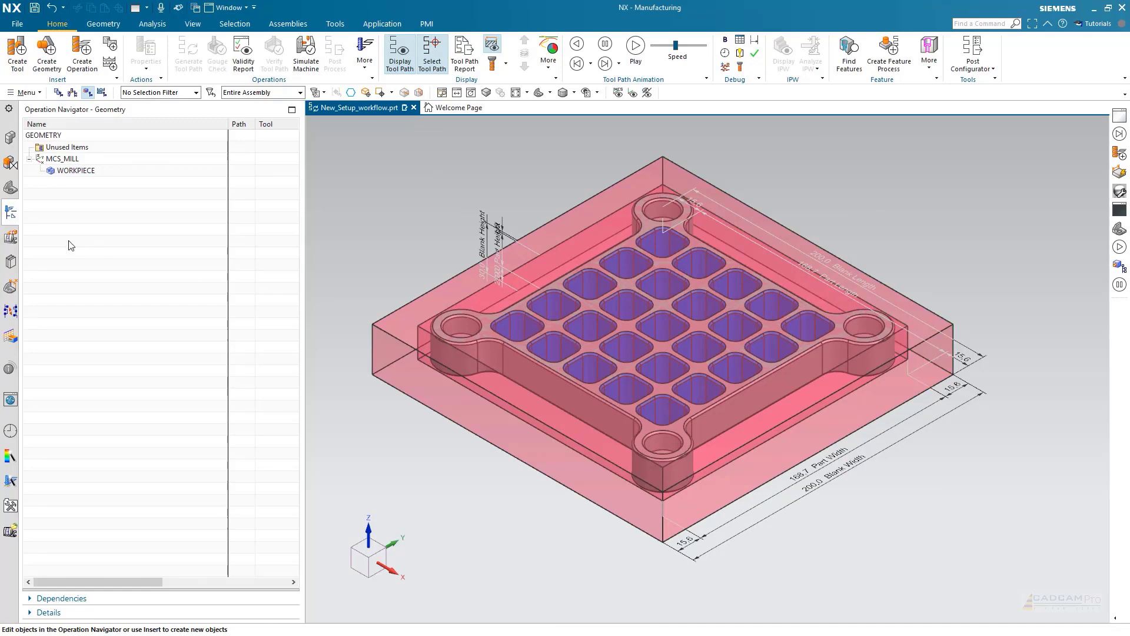
Hide the Blank and Part Box bounding bodies in the CAM workpiece feature group of the model history.
left_click(10, 188)
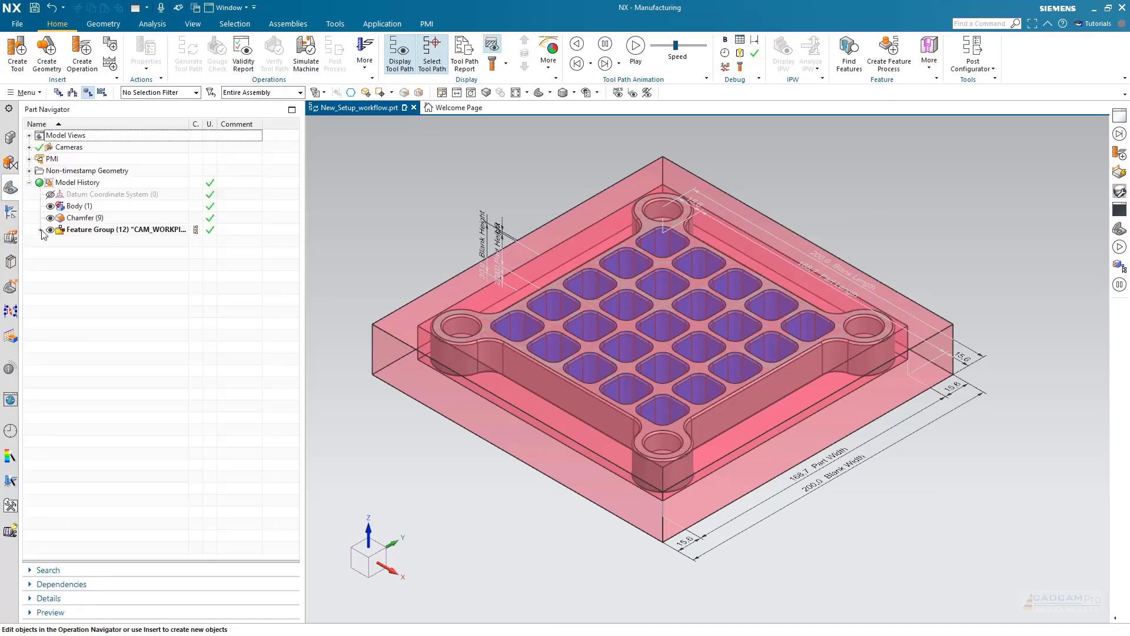
left_click(40, 230)
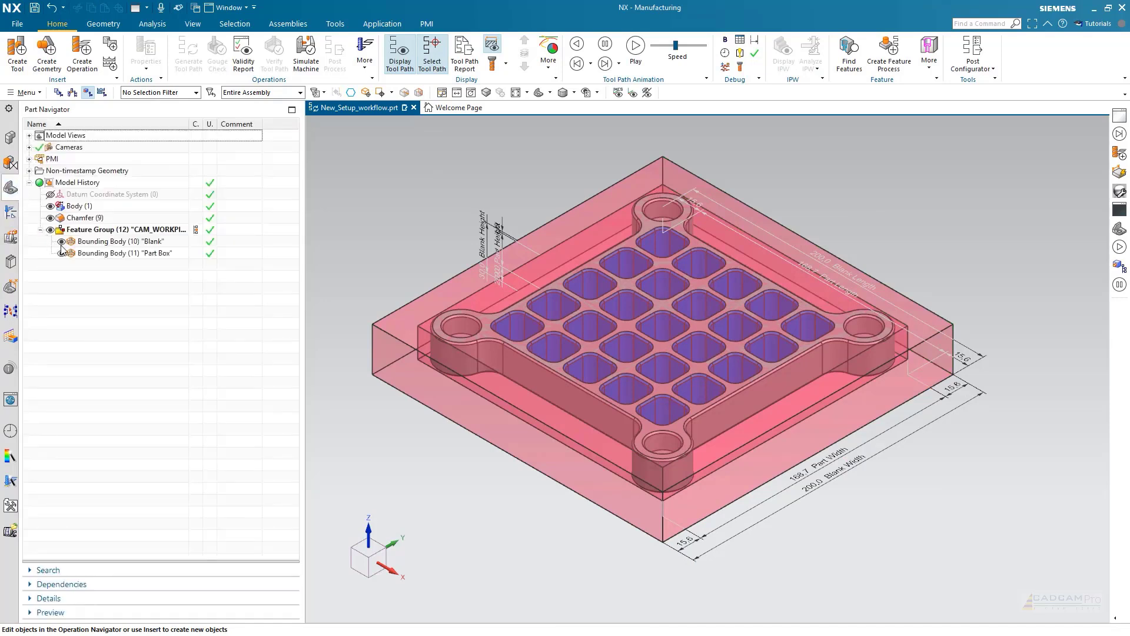
left_click(61, 242)
left_click(61, 253)
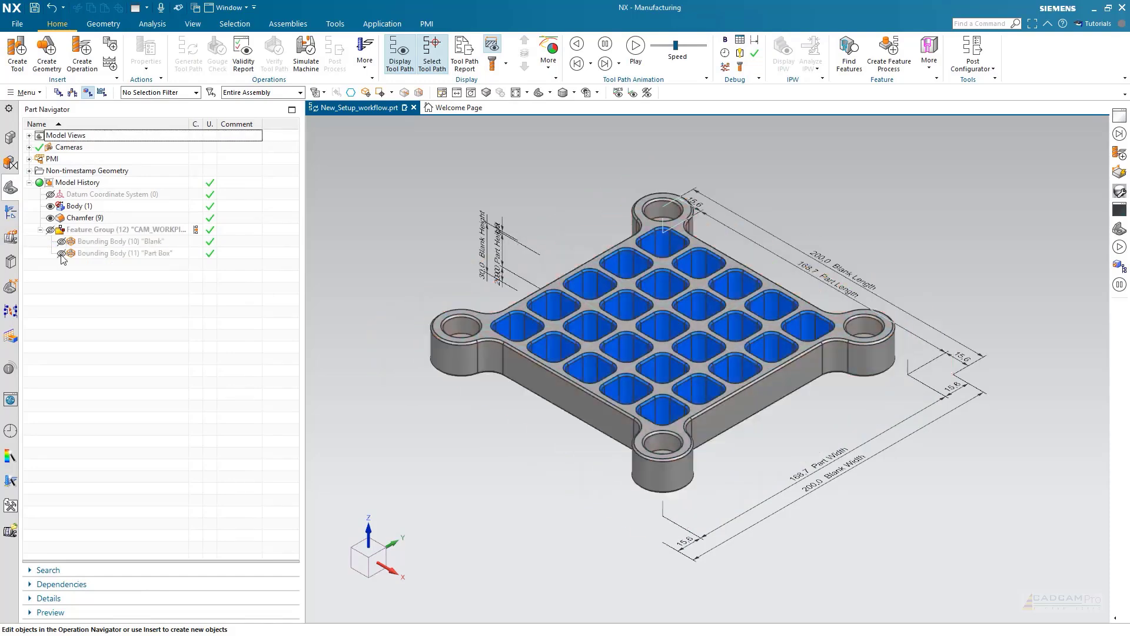
Expand the PMI group of the part and select all of its linear dimensions.
left_click(29, 159)
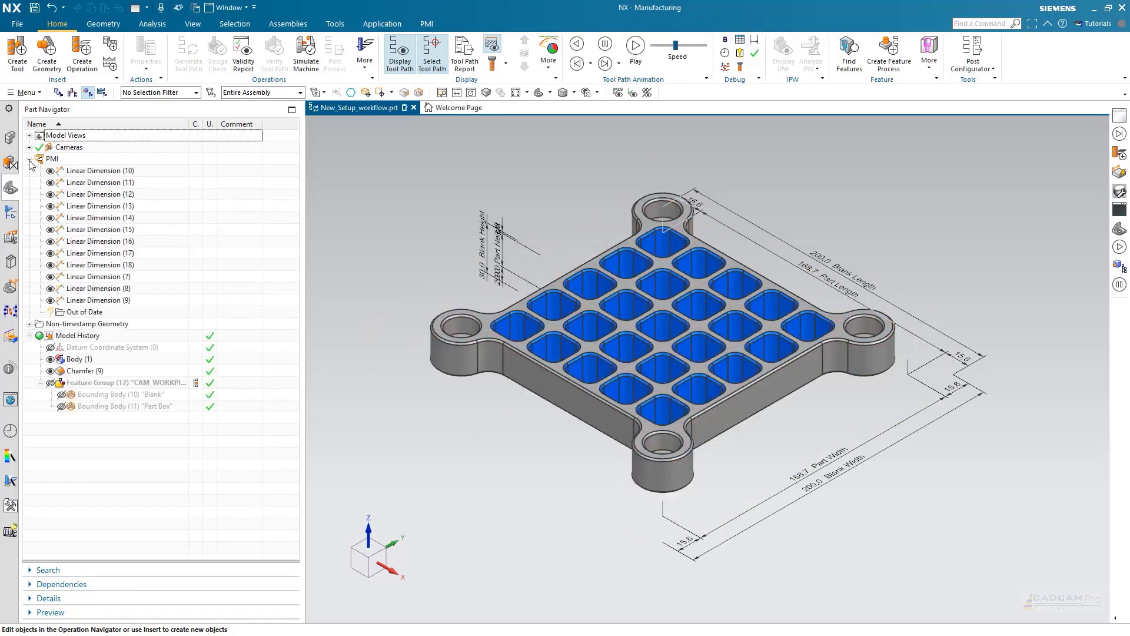
left_click(114, 172)
left_click(79, 302, "shift")
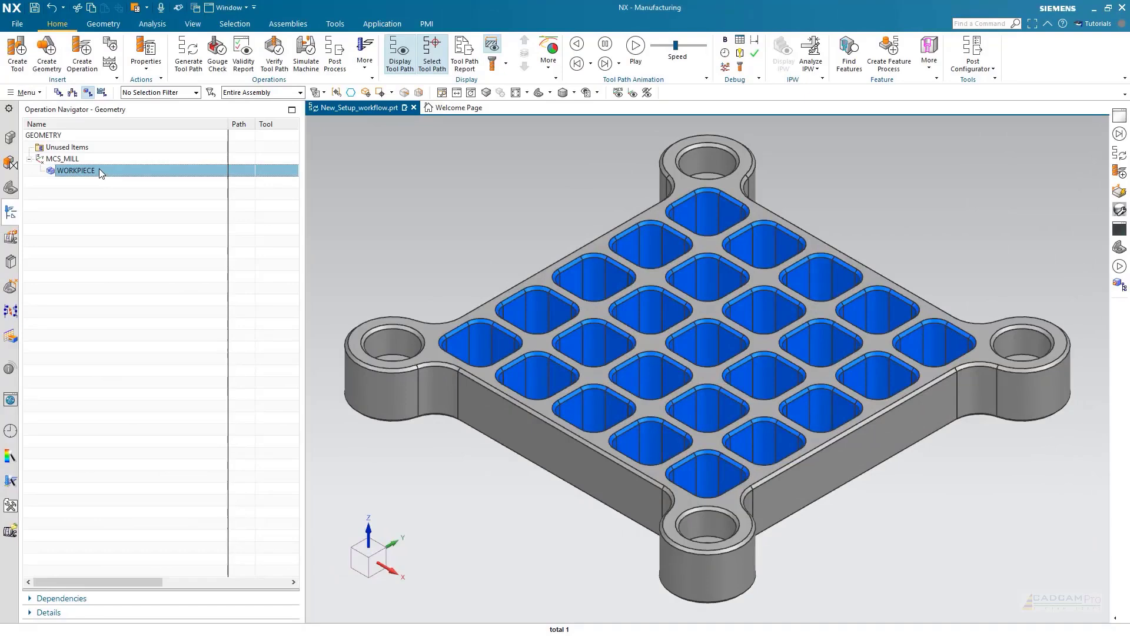
Edit the WORKPIECE geometry and select the plate's solid body as its part geometry.
double_click(99, 169)
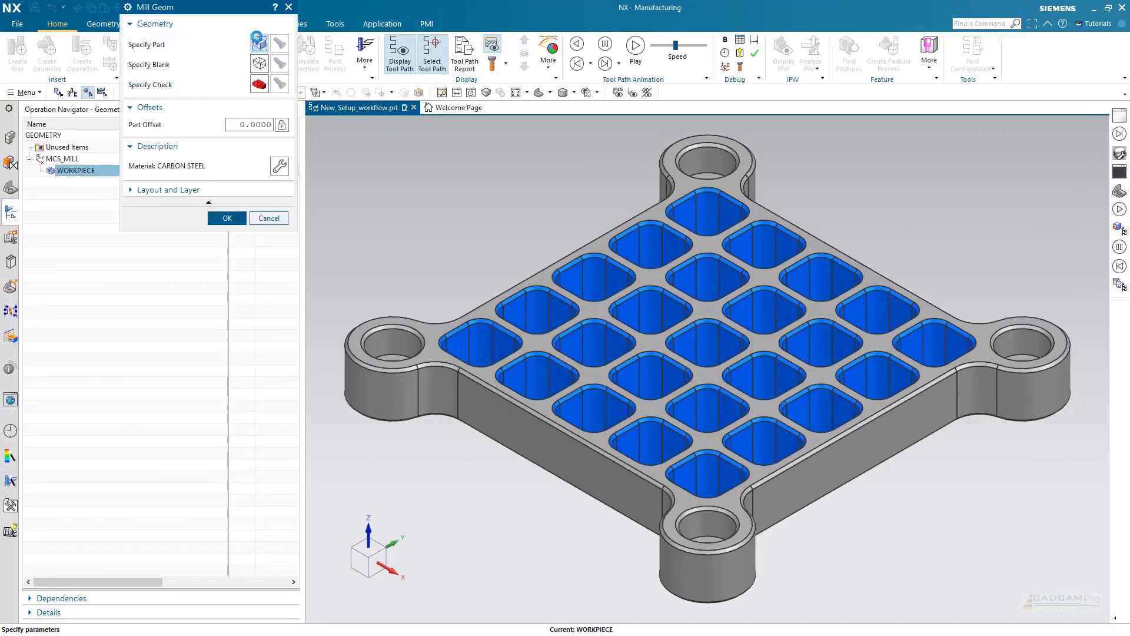
left_click(260, 43)
left_click(613, 374)
left_click(227, 208)
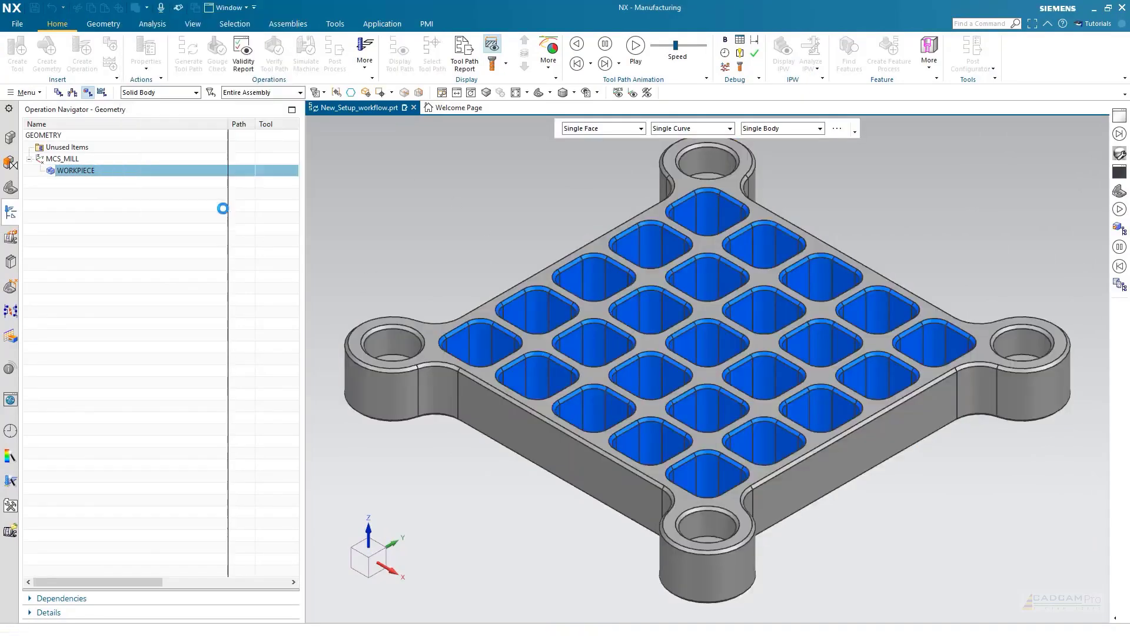
Define the blank as a Bounding Block with length 220, width 210 and height 35 mm.
left_click(259, 66)
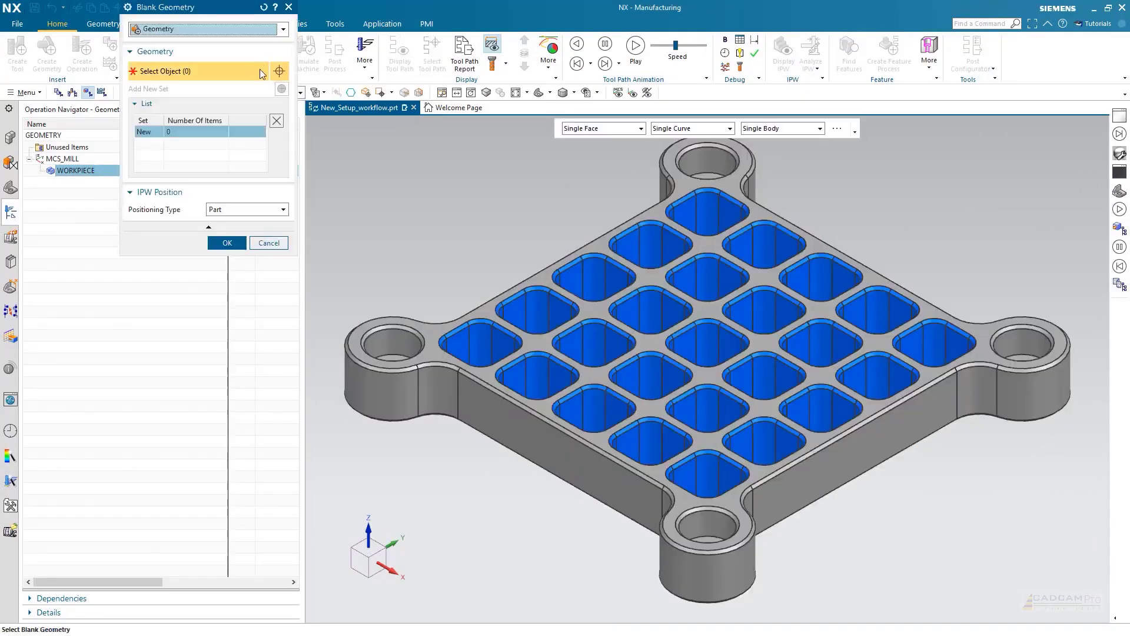
left_click(213, 29)
left_click(206, 67)
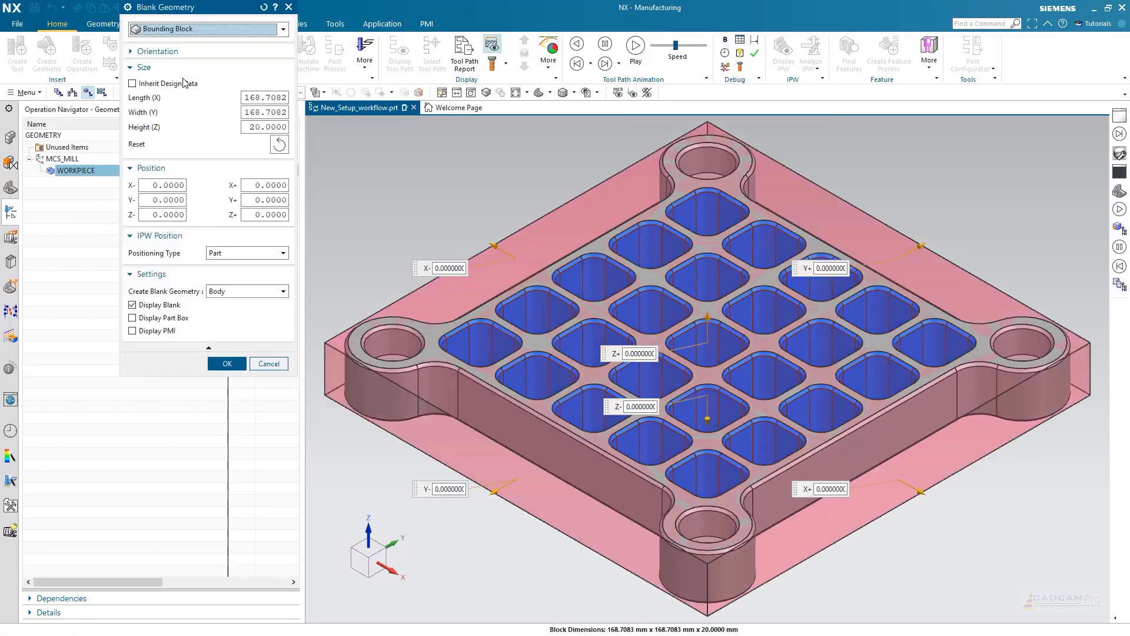
left_click(258, 97)
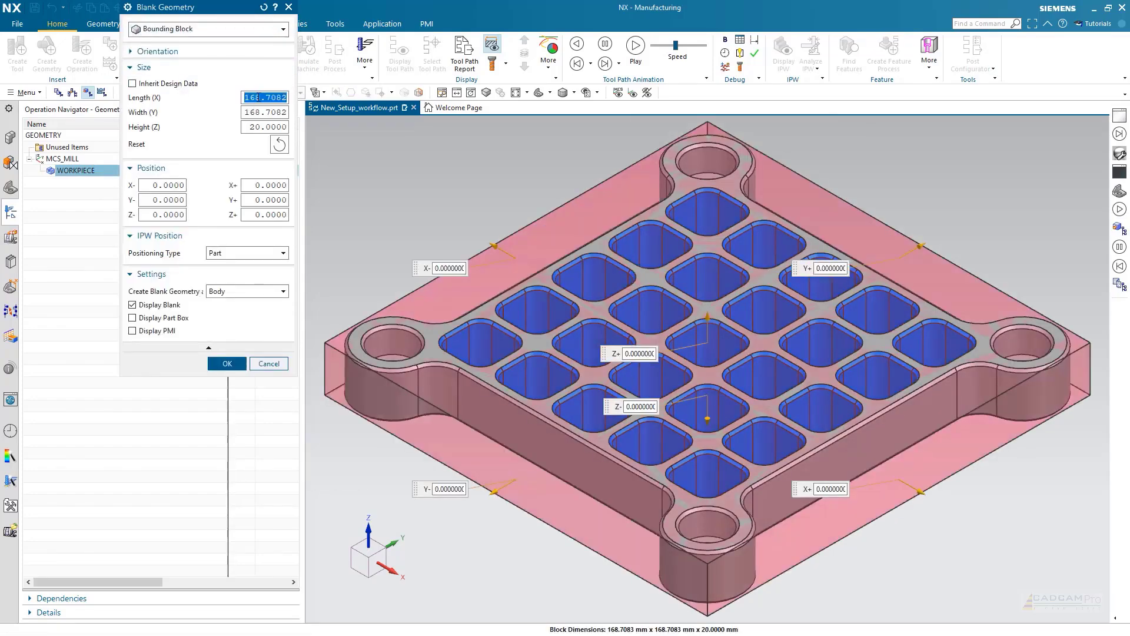
type("220")
key("Tab")
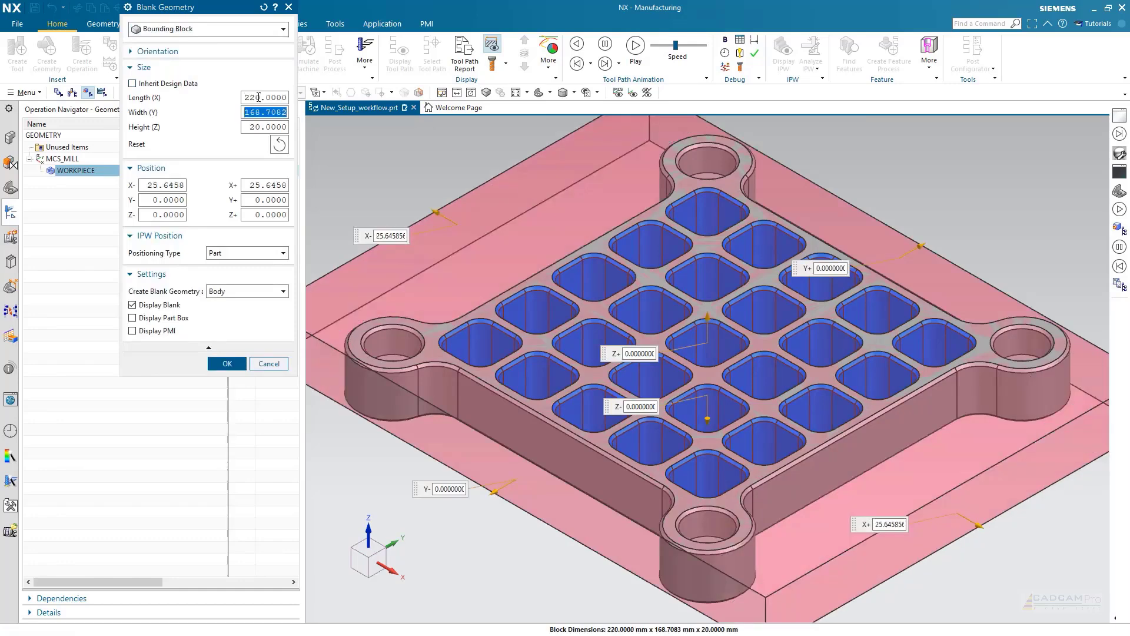
type("210")
key("Tab")
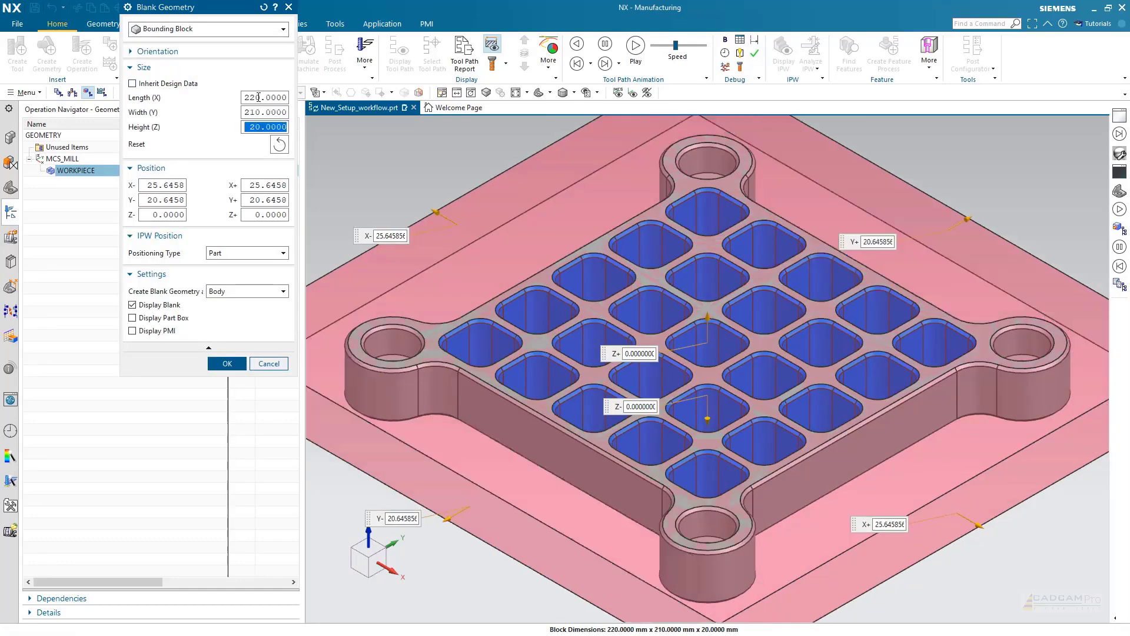
type("35")
key("Return")
Set the blank's Z+ offset to 5 and have the blank geometry created as a Component.
left_click(266, 215)
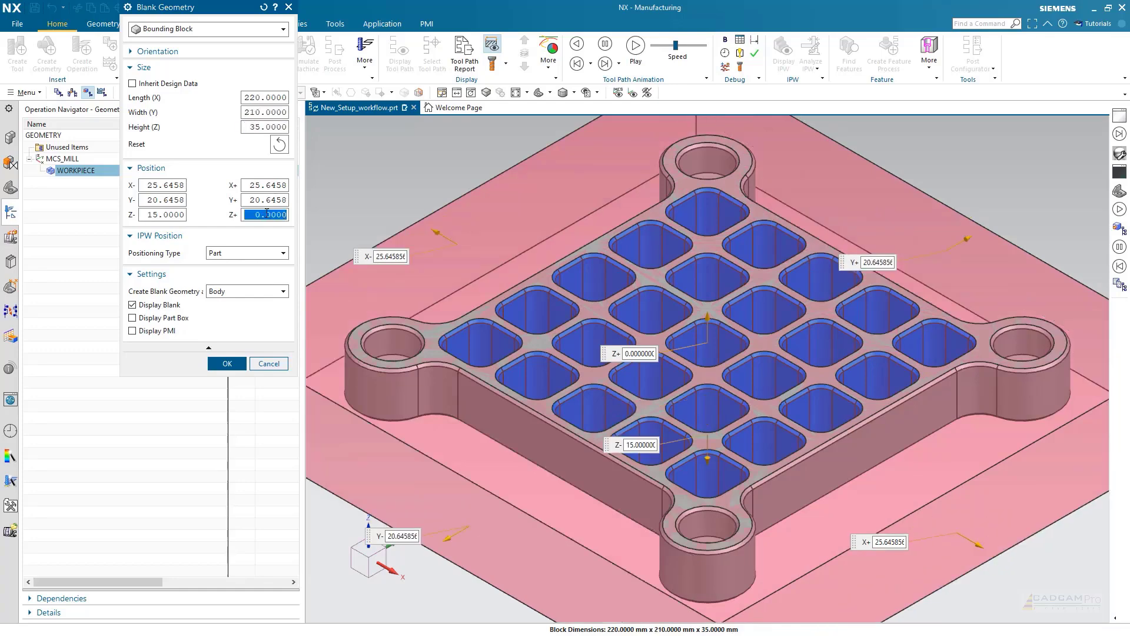
type("5")
key("Return")
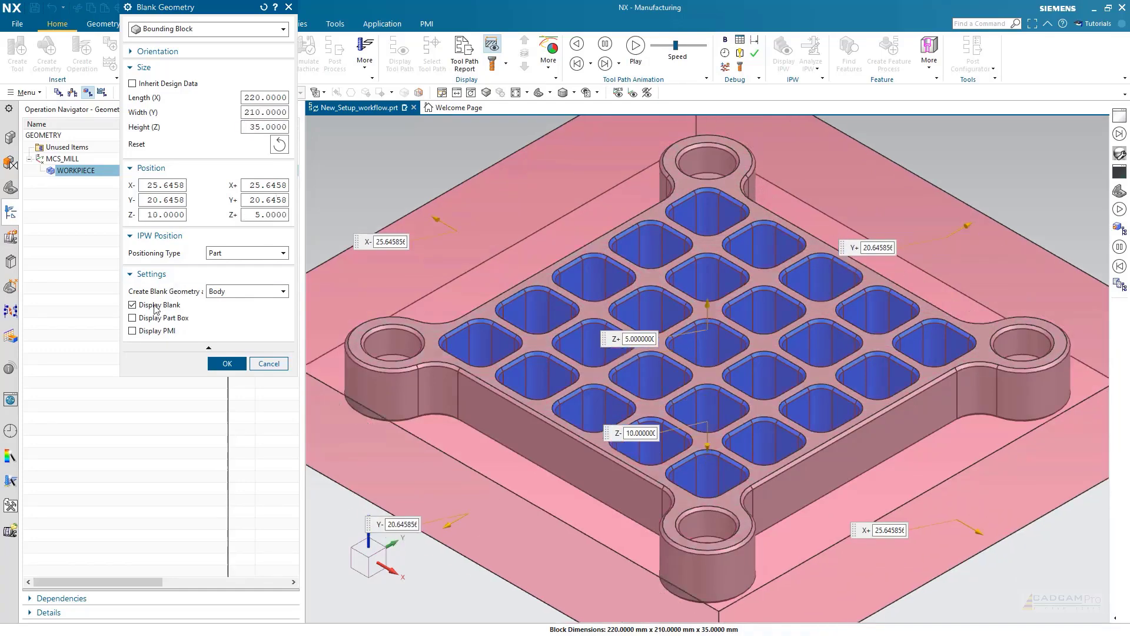
left_click(235, 293)
left_click(230, 321)
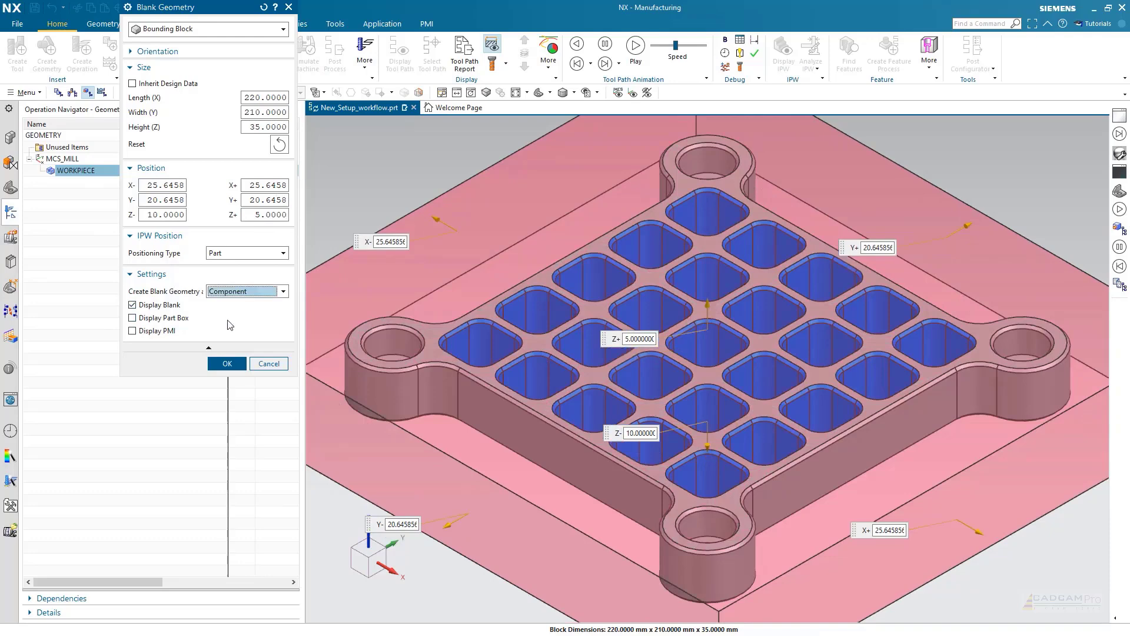
Enable the PMI and part box display for the component blank, and accept the blank and workpiece definitions.
left_click(157, 333)
left_click(177, 320)
left_click(223, 365)
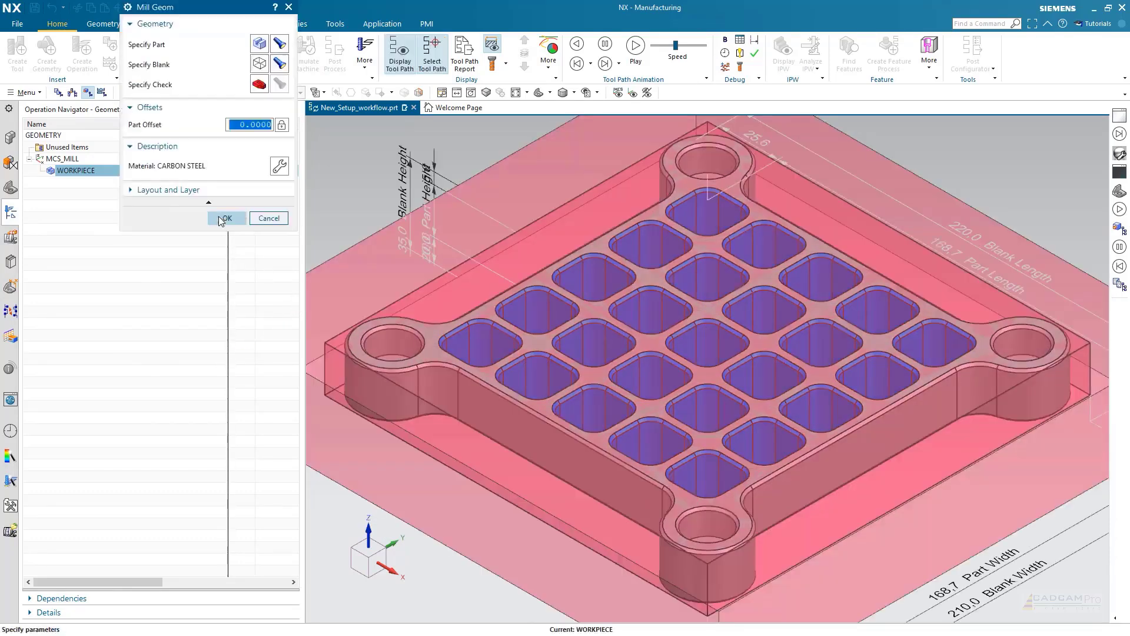
left_click(224, 218)
Highlight the New_Setup_workflow_blank1 component in the assembly, and view the attributes of the New_Setup_workflow part.
key("ctrl+f")
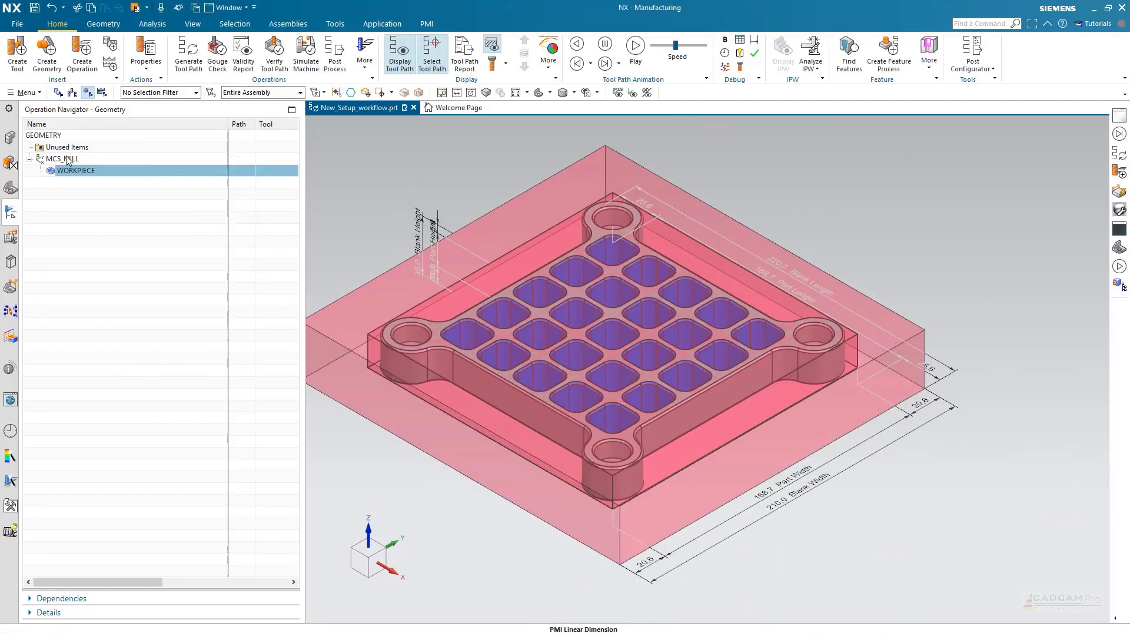
left_click(11, 137)
left_click(117, 159)
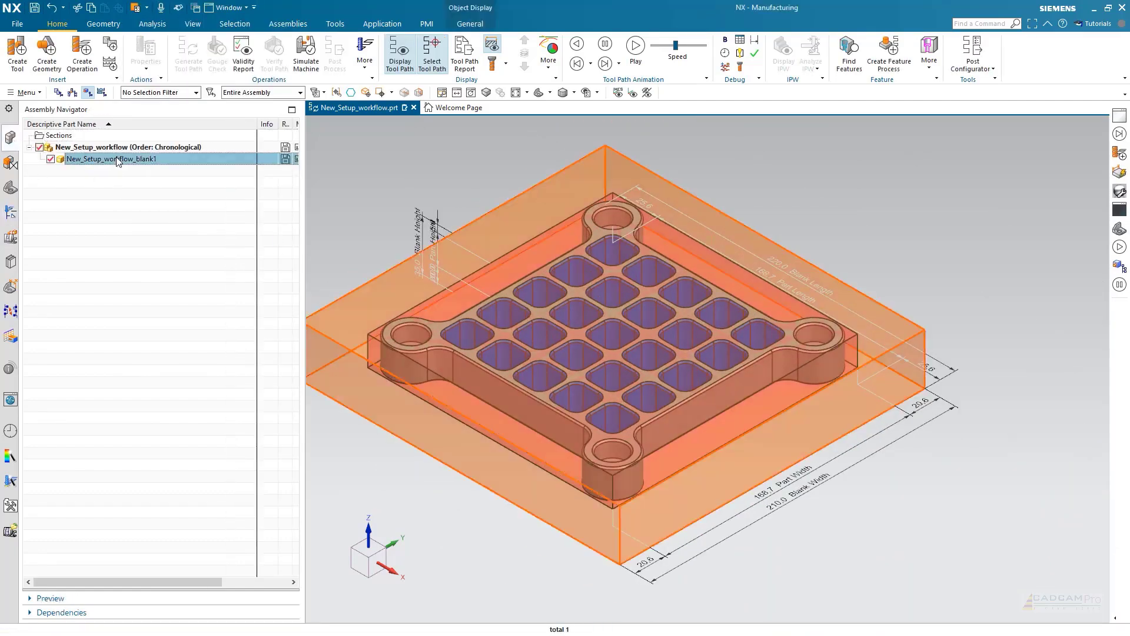
right_click(75, 148)
left_click(118, 279)
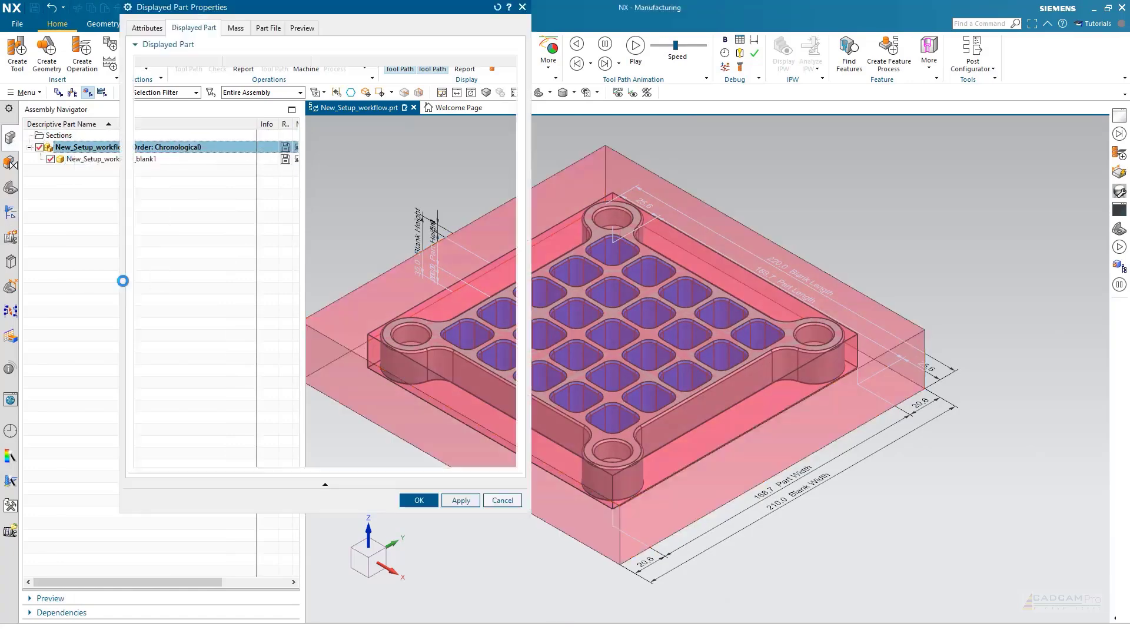
left_click(147, 28)
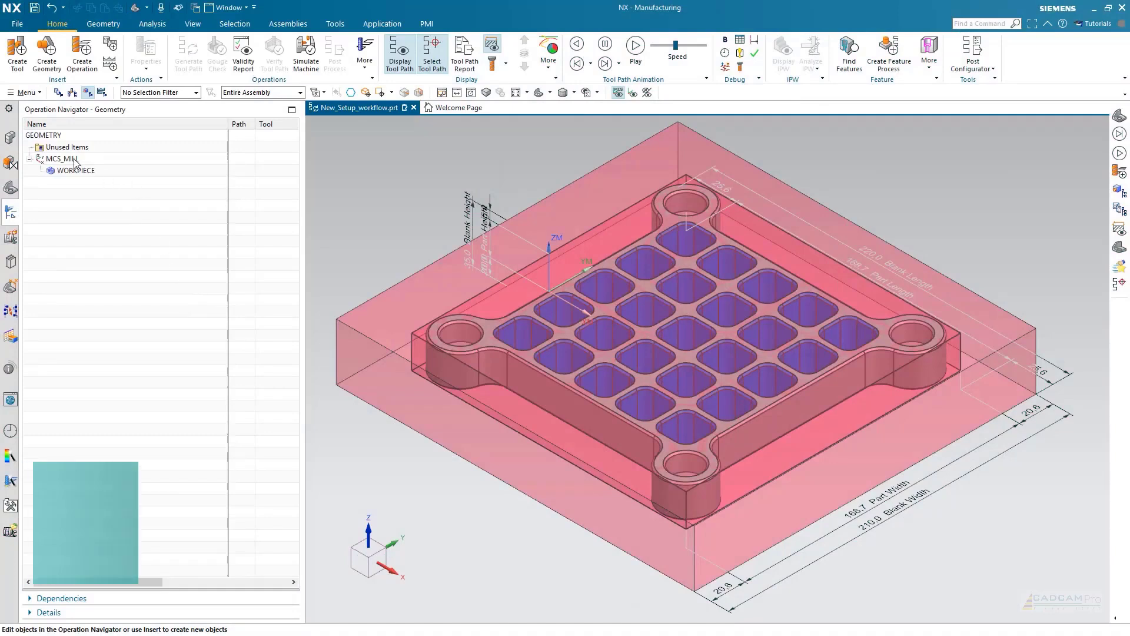
Edit MCS_MILL and set its origin on the blank, trying the side face centre, a top corner and the midpoint of a top edge.
double_click(75, 160)
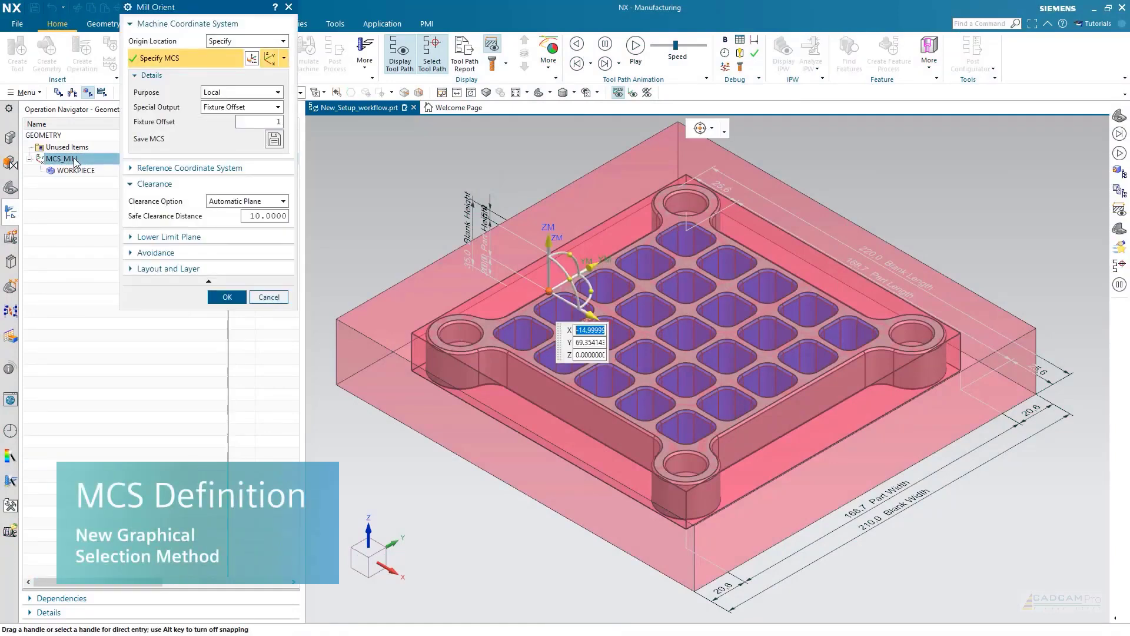
left_click(257, 44)
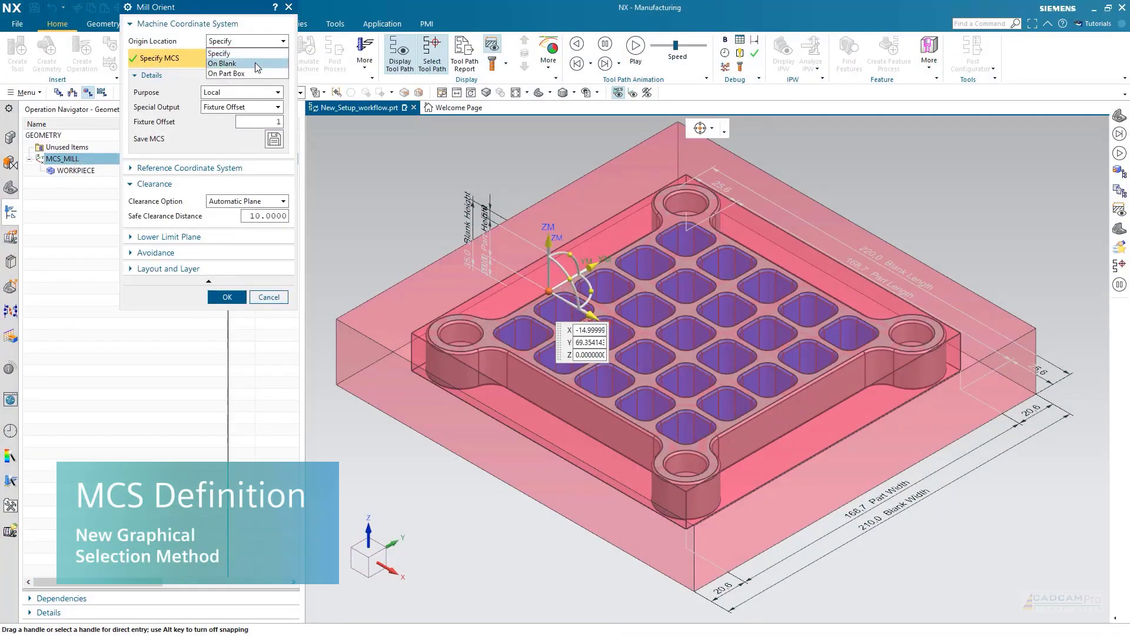
left_click(258, 65)
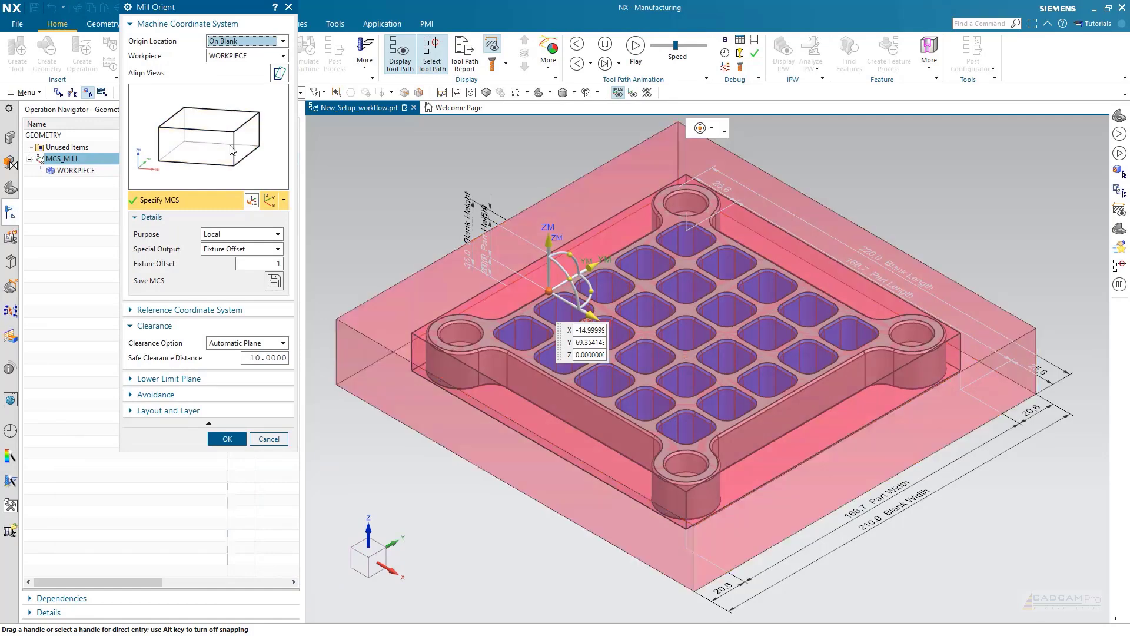
left_click(246, 140)
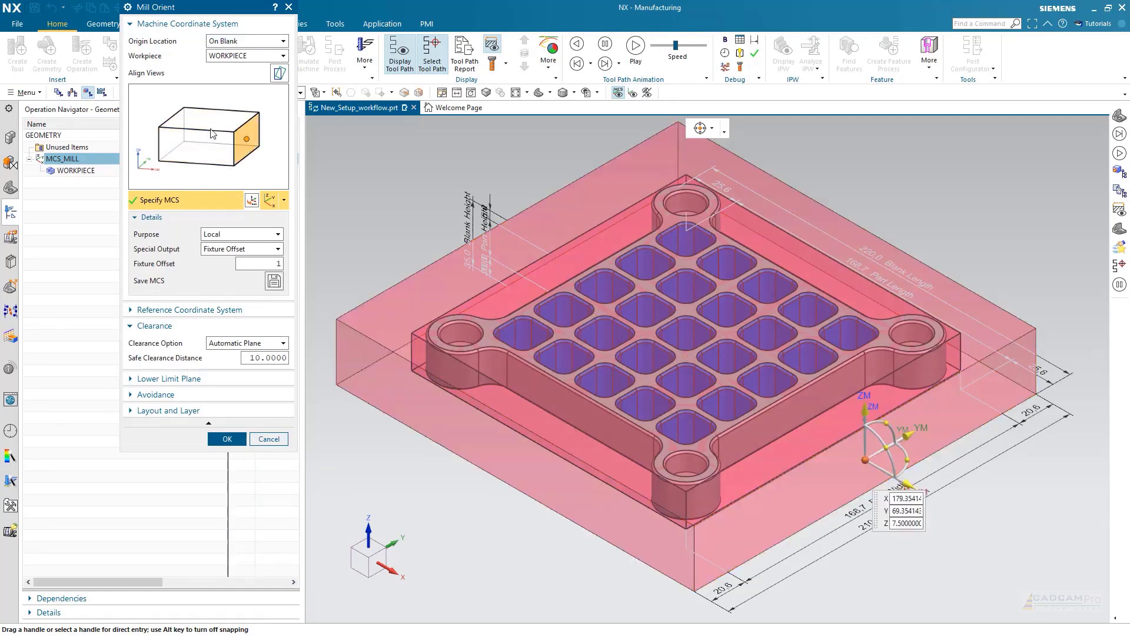
left_click(178, 117)
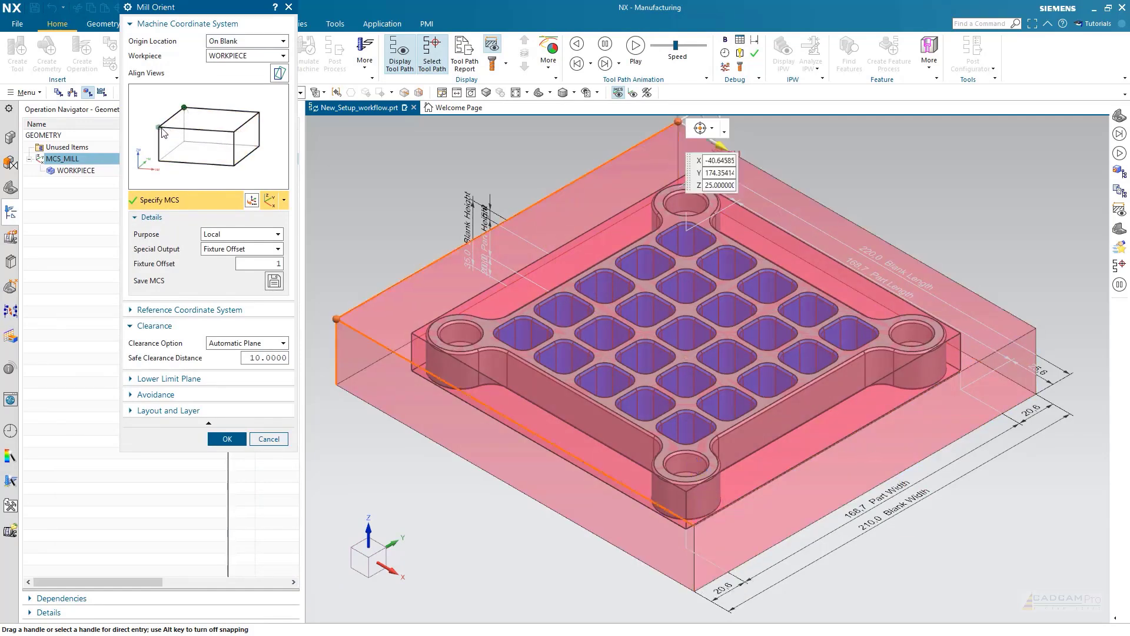
left_click(171, 118)
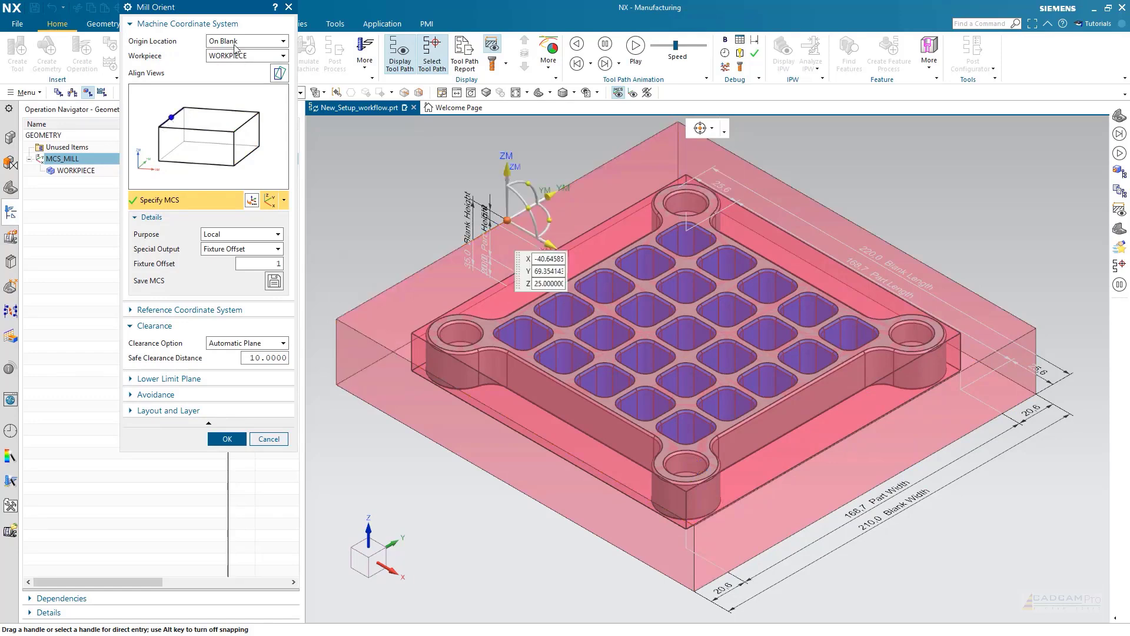
Locate the MCS_MILL origin on the part box at the centre of its top face, trying the bottom positions first, and accept the definition.
left_click(243, 41)
left_click(240, 70)
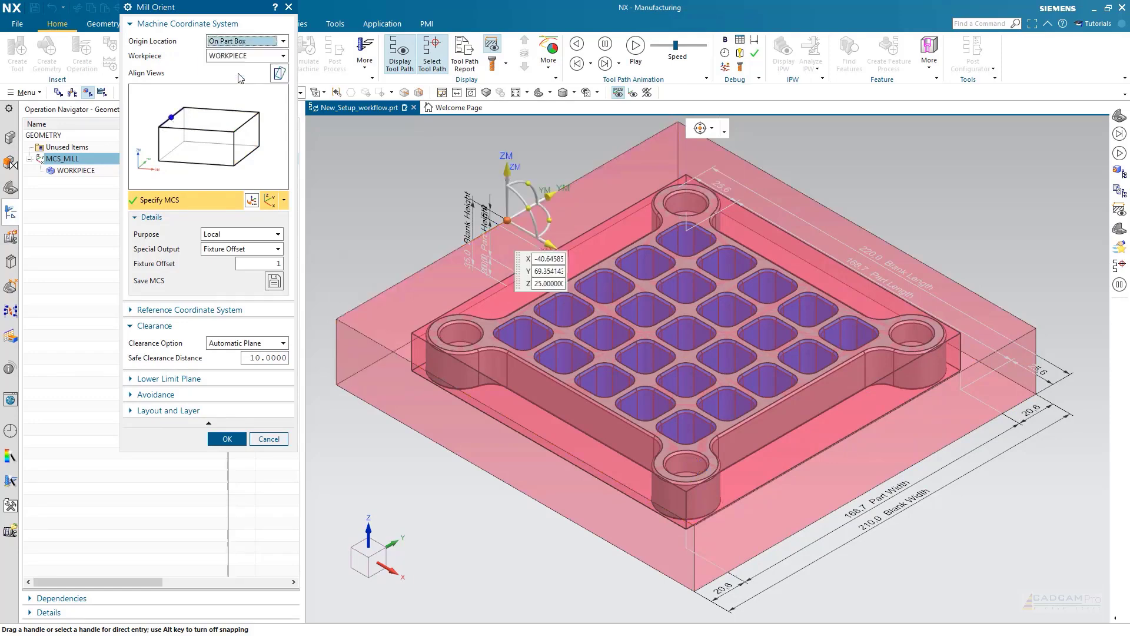
left_click(208, 138)
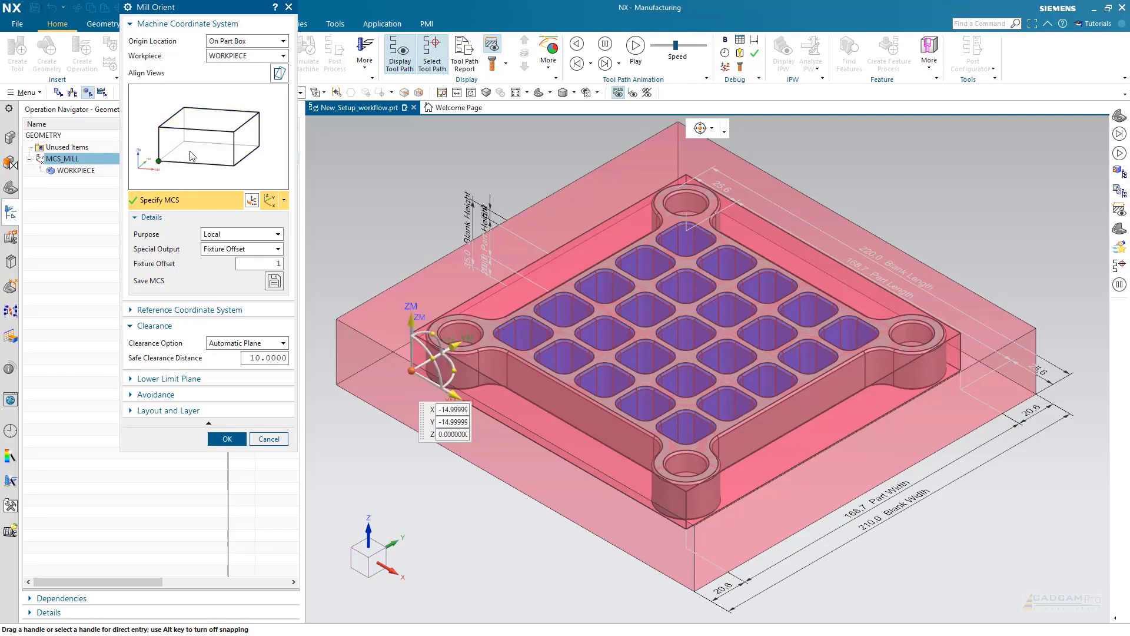
left_click(212, 154)
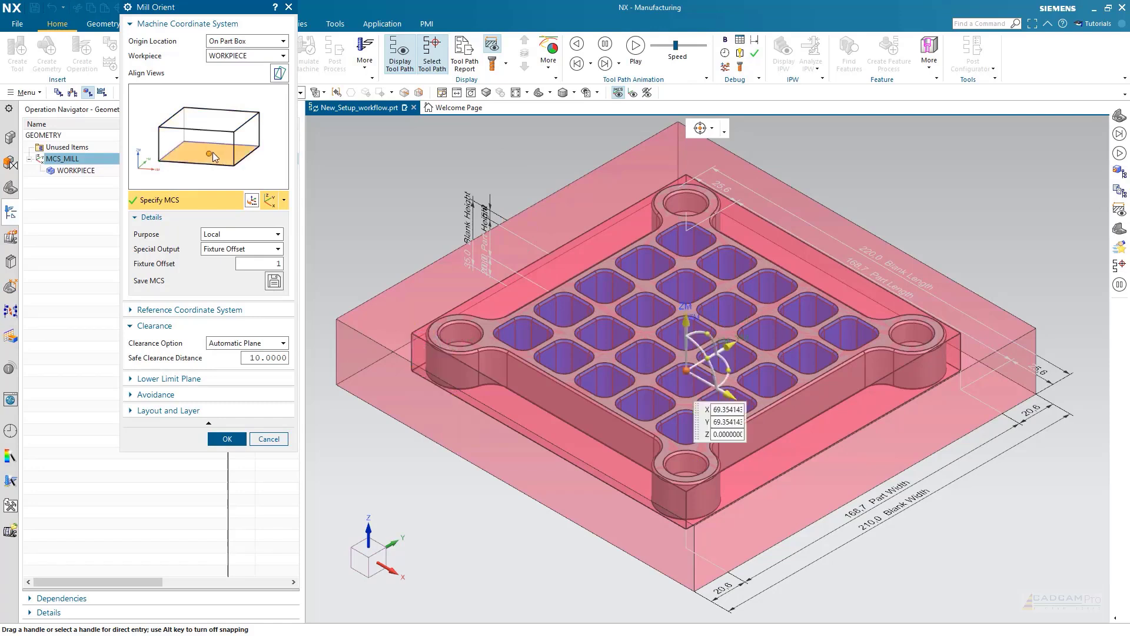
left_click(214, 119)
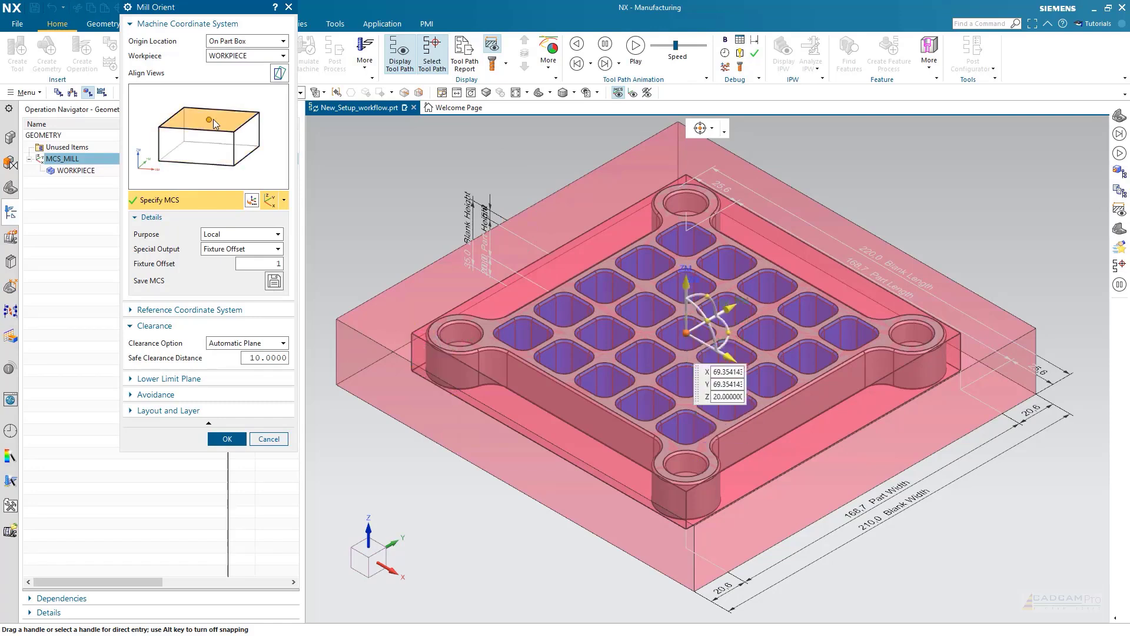
left_click(222, 438)
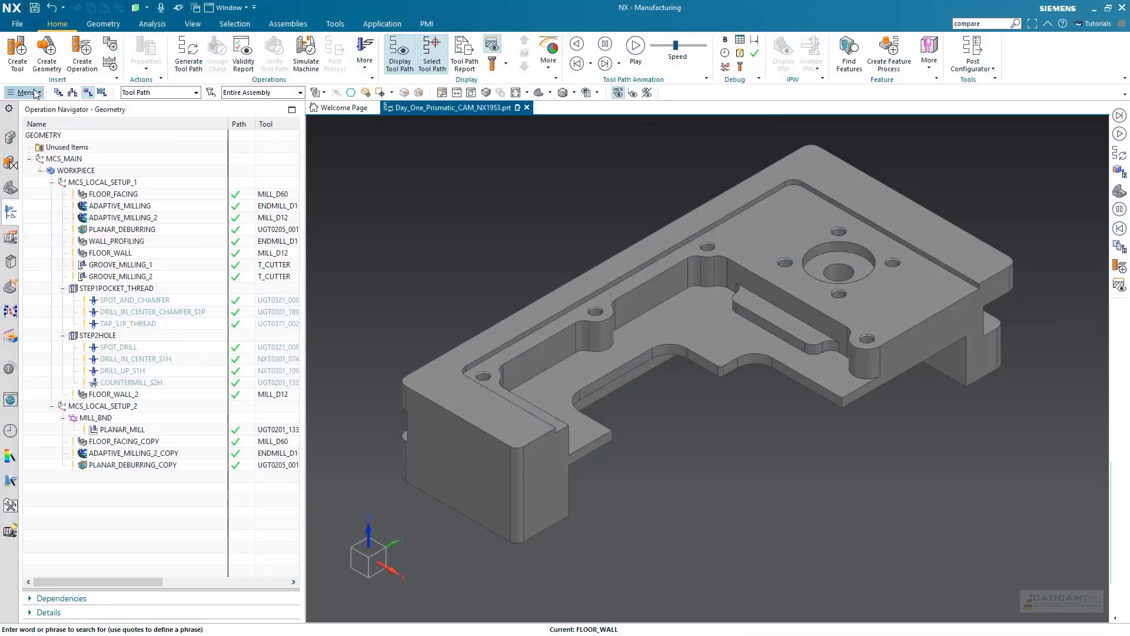
Compare the parameters of the ADAPTIVE_MILLING operation with ADAPTIVE_MILLING_2 in the work part using Compare Objects.
left_click(37, 93)
mouse_move(54, 178)
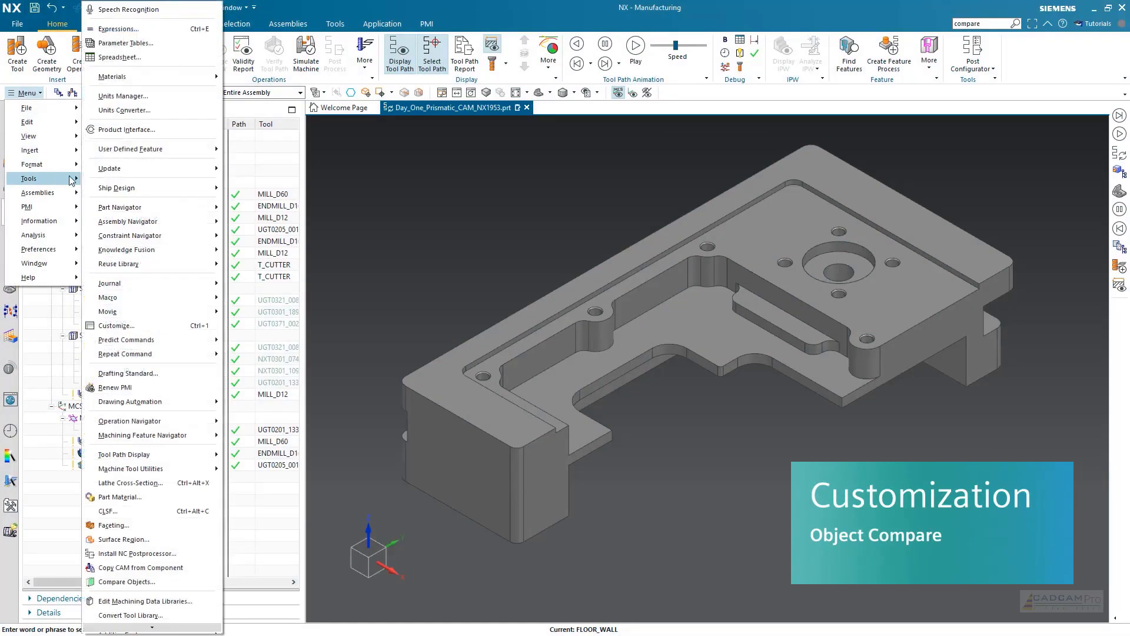
left_click(181, 582)
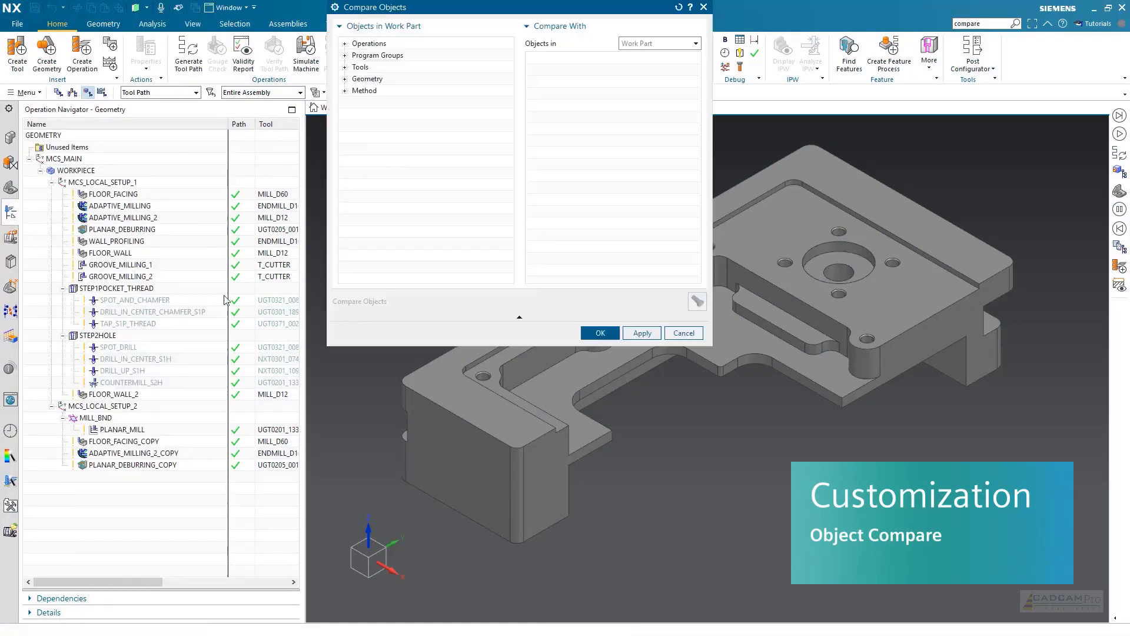
left_click(345, 44)
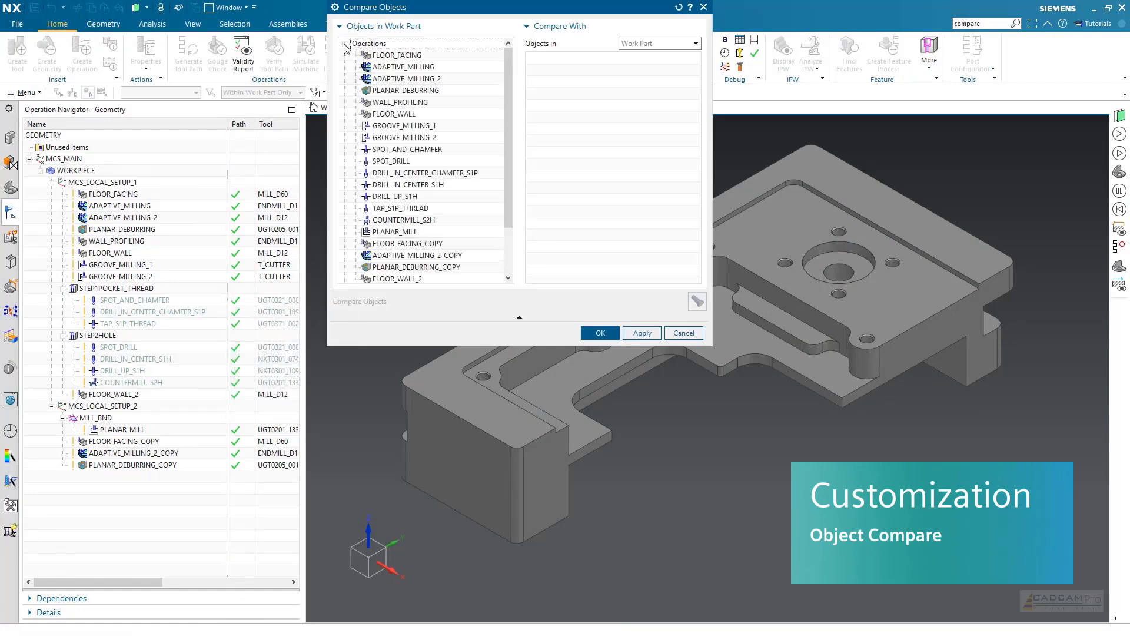
left_click(386, 67)
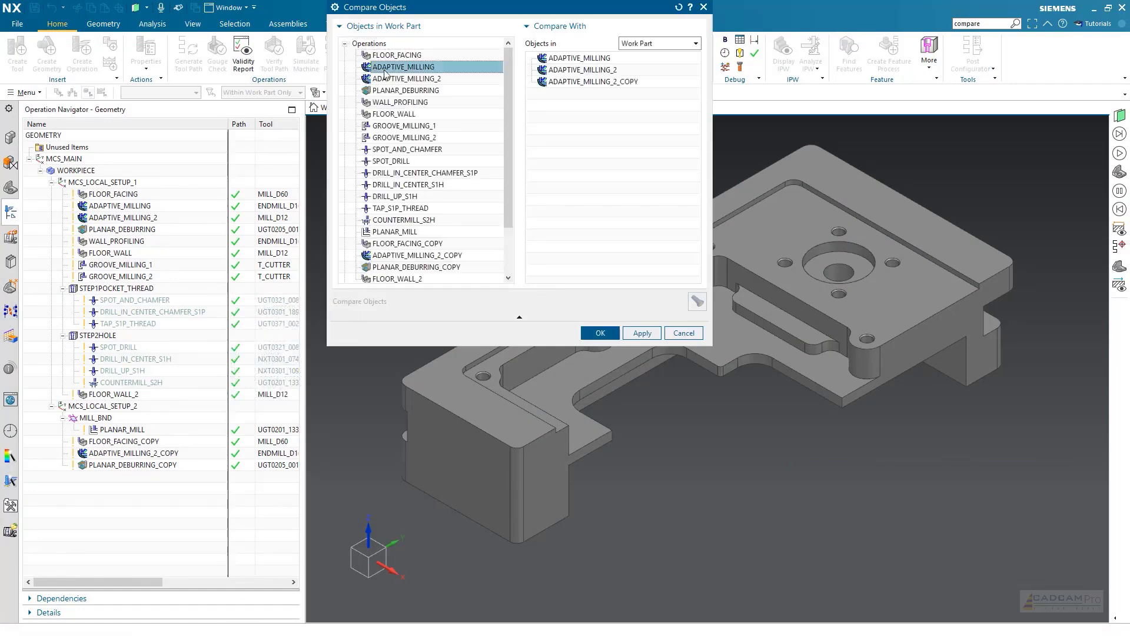
left_click(605, 70)
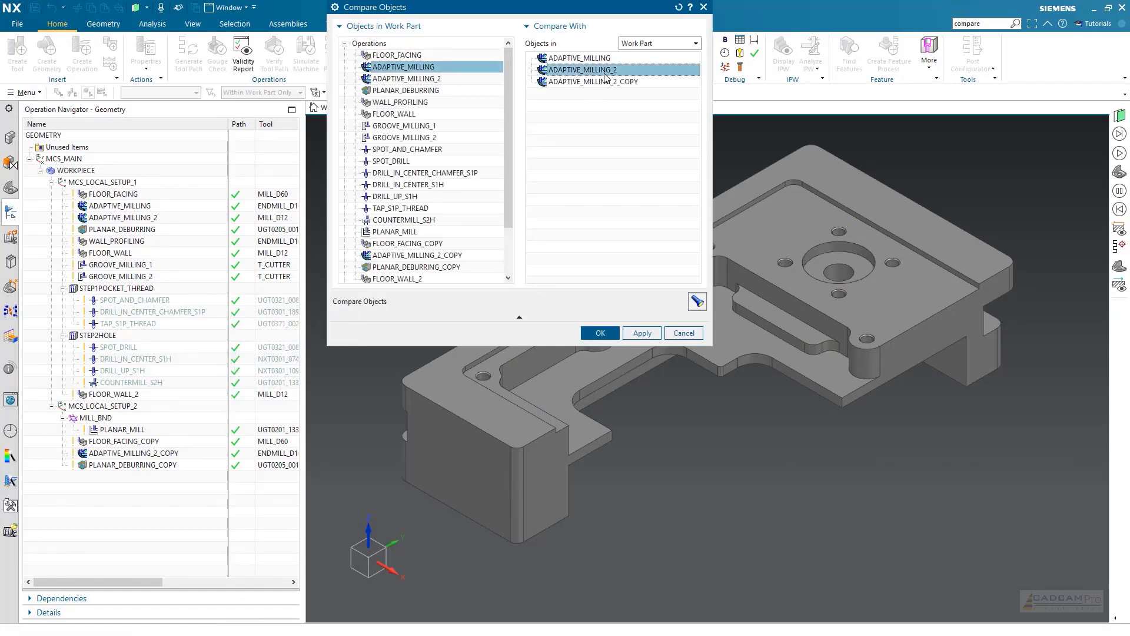
left_click(698, 301)
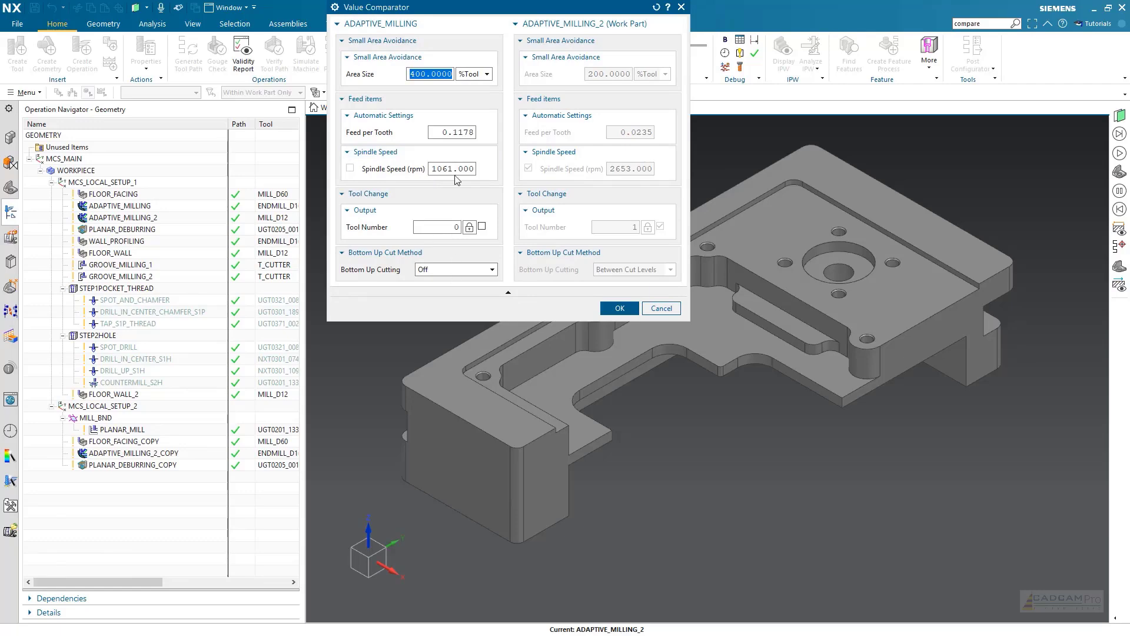
left_click(622, 305)
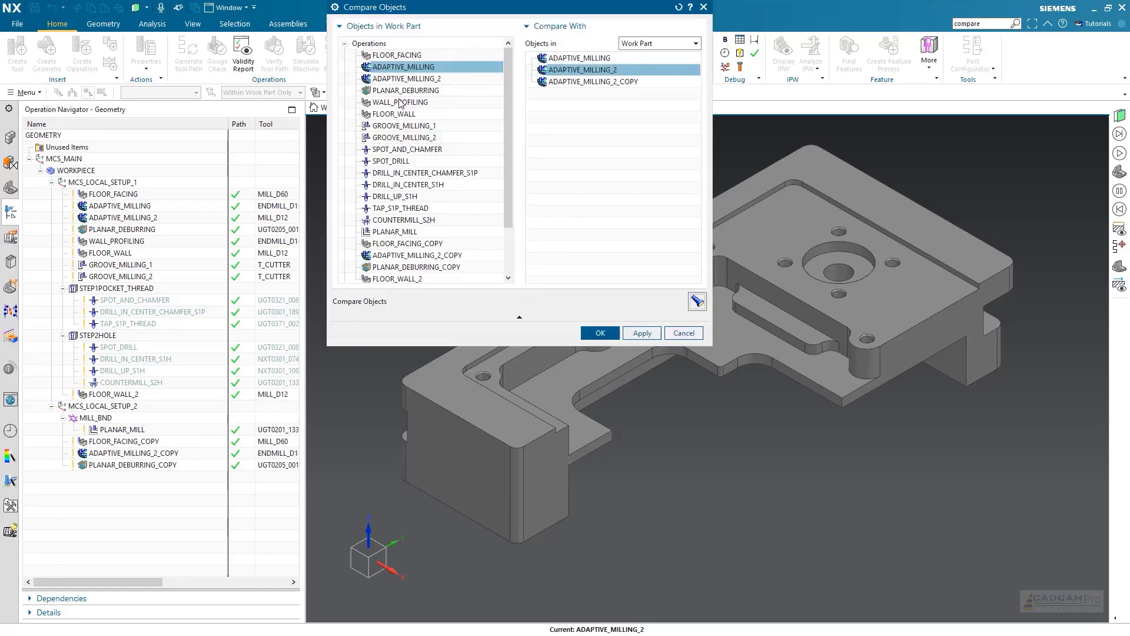
Compare the FLOOR_FACING operation with FLOOR_FACING_COPY and close the value comparison.
left_click(398, 55)
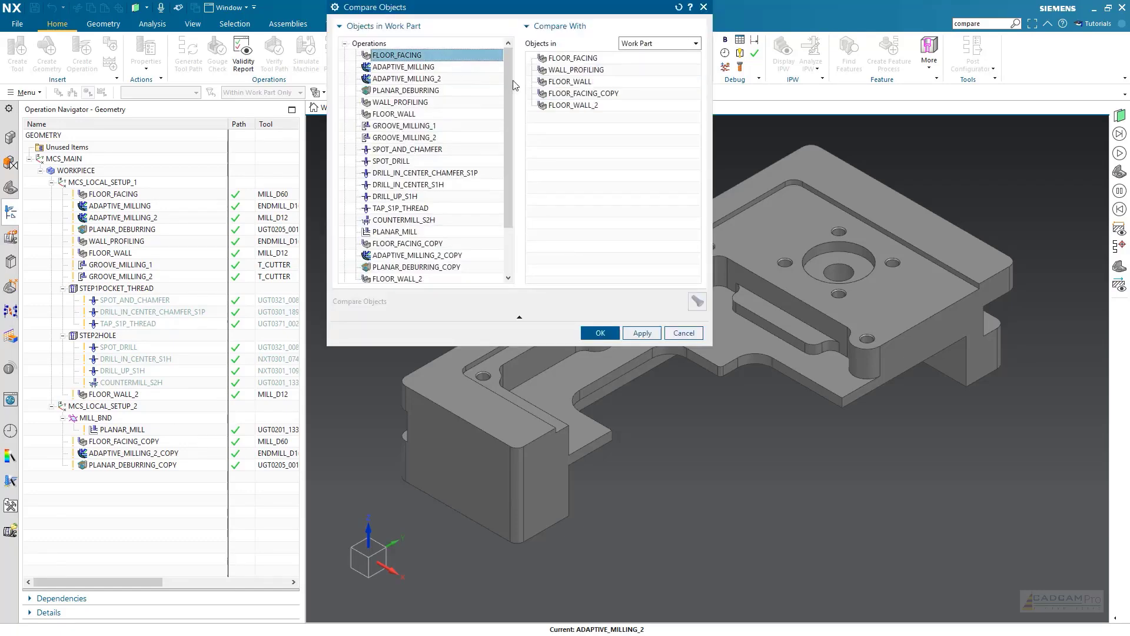
left_click(568, 94)
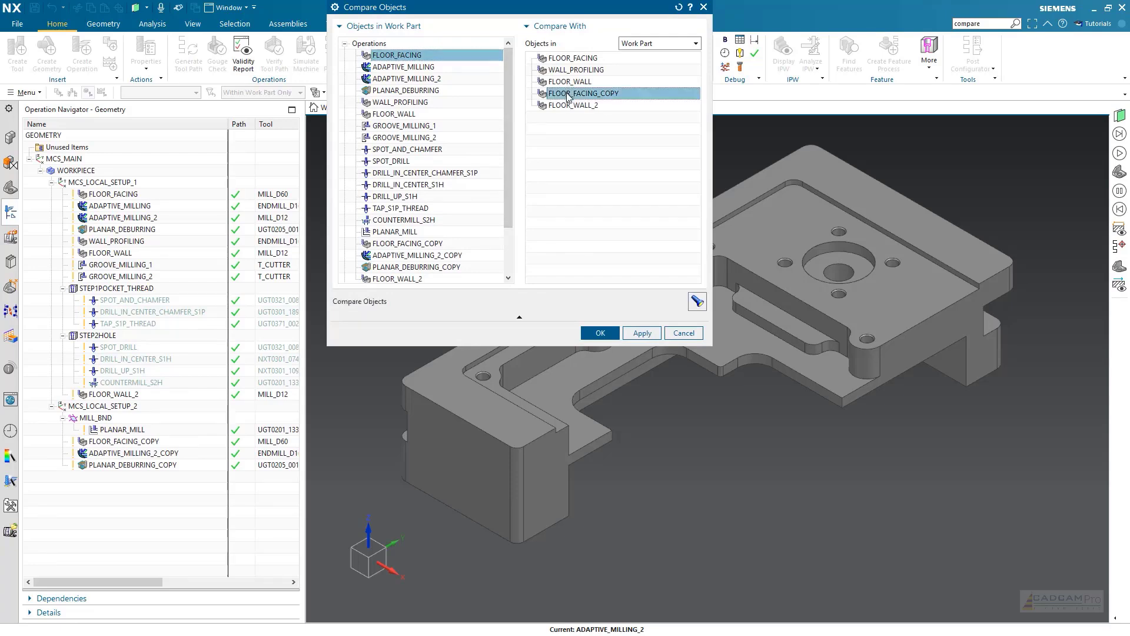
left_click(699, 303)
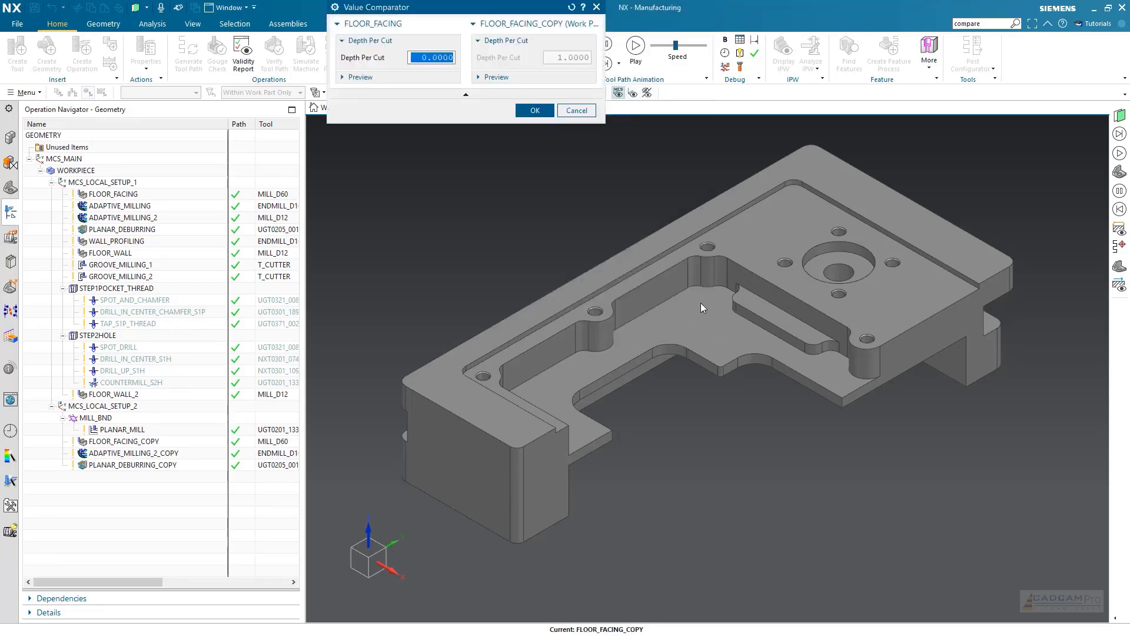
left_click(535, 111)
Compare the FLOOR_FACING operation with FLOOR_WALL, review the differing values and close the comparison.
left_click(575, 82)
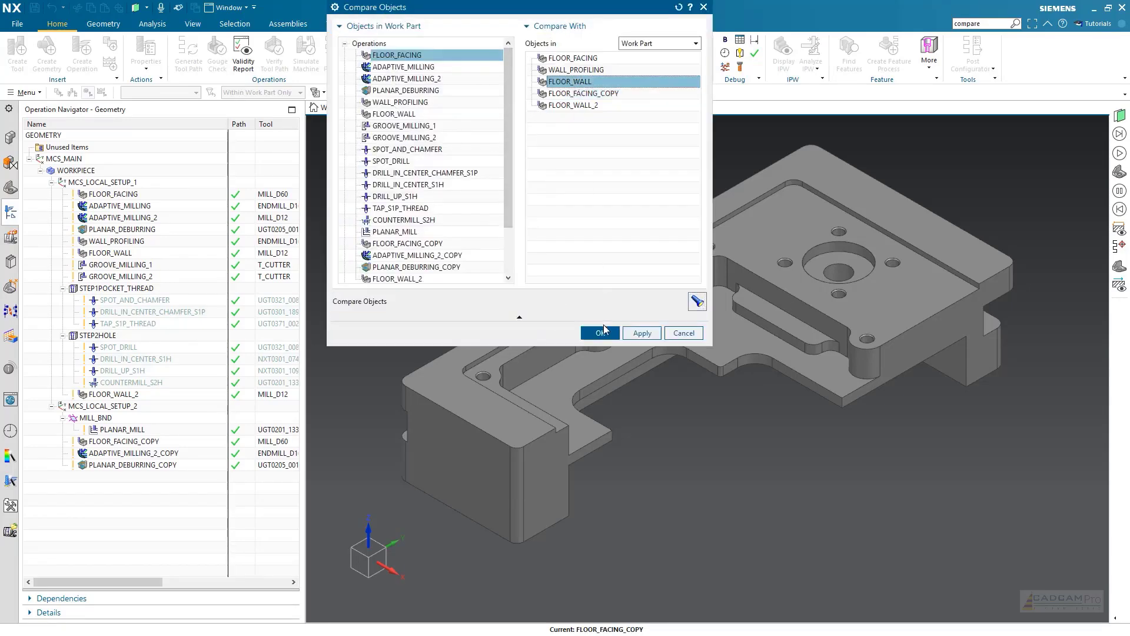
left_click(692, 302)
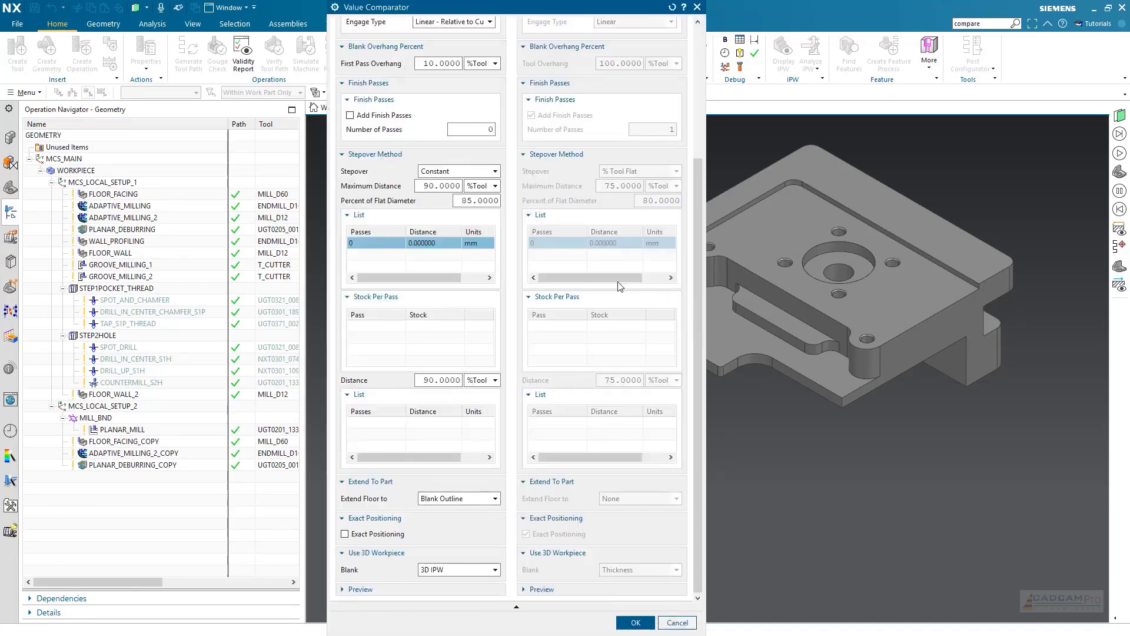
left_click(643, 622)
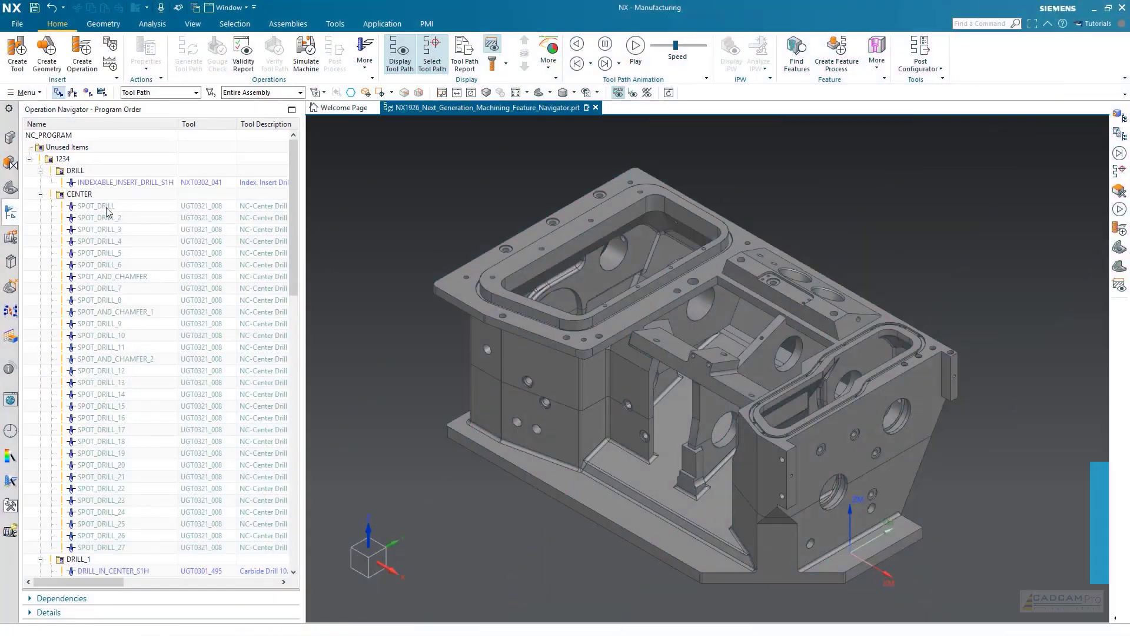
Mass-edit all operations in the CENTER group, SPOT_DRILL through SPOT_DRILL_27, setting the top offset distance to 0.5.
left_click(112, 207)
left_click(120, 547, "shift")
right_click(131, 405)
left_click(203, 168)
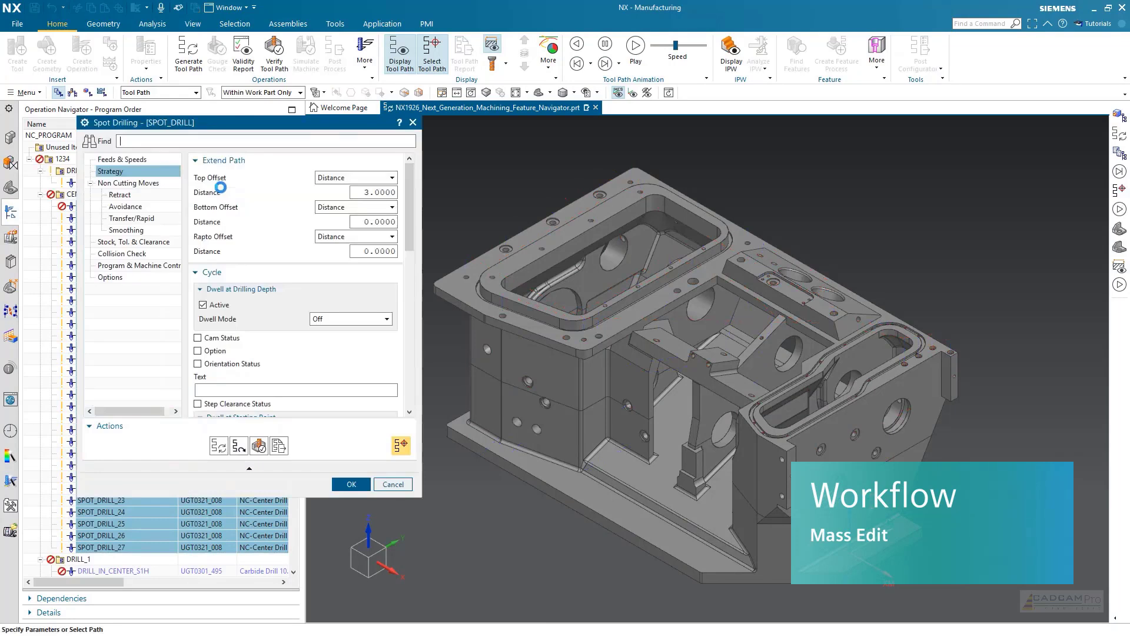
double_click(390, 192)
type("0.5")
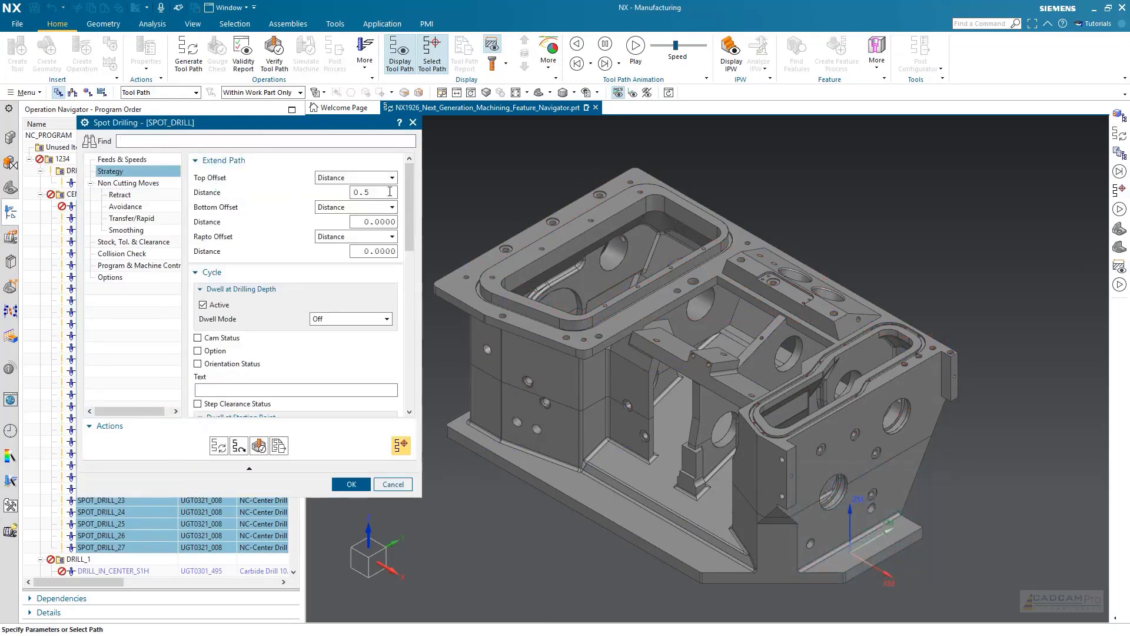
left_click(352, 484)
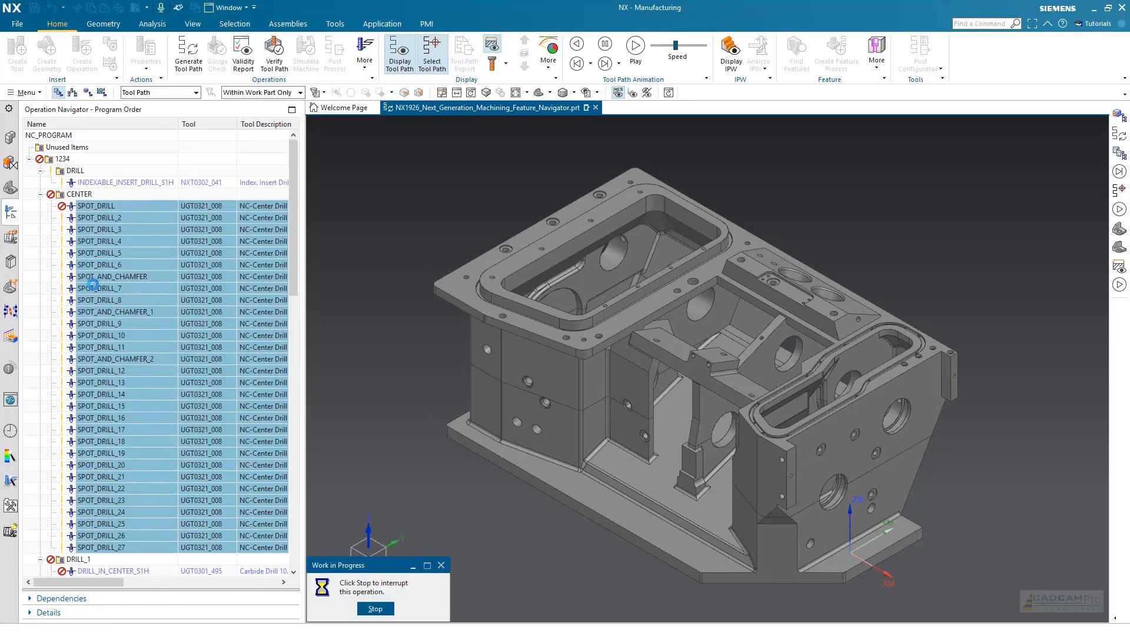
Check the top offset in the strategy settings of the SPOT_DRILL_9 operation.
double_click(112, 323)
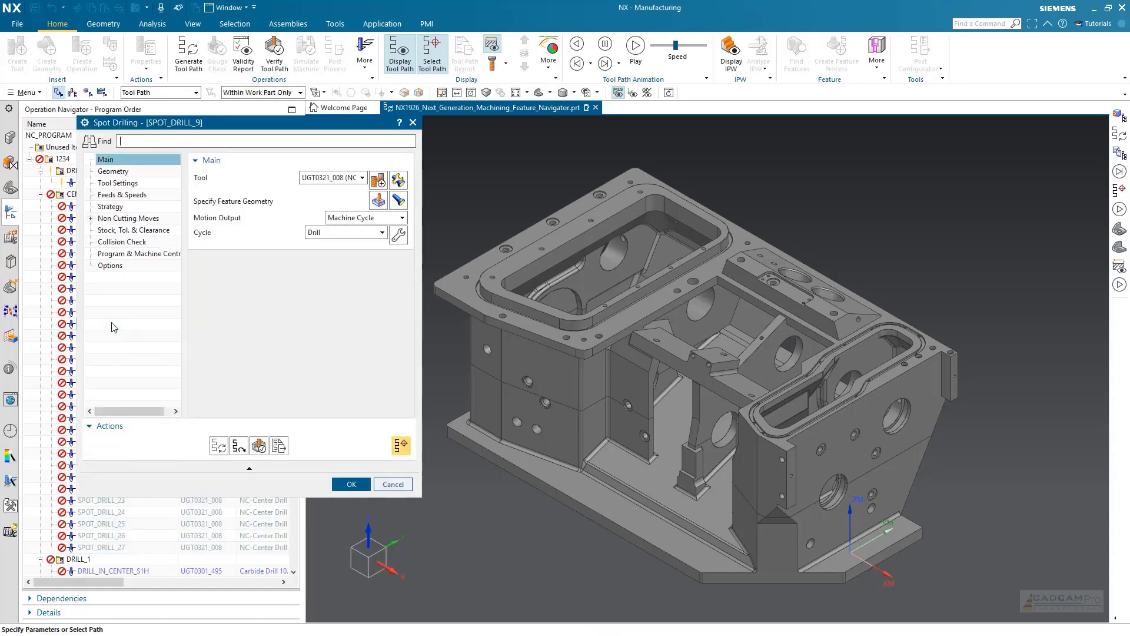
left_click(112, 207)
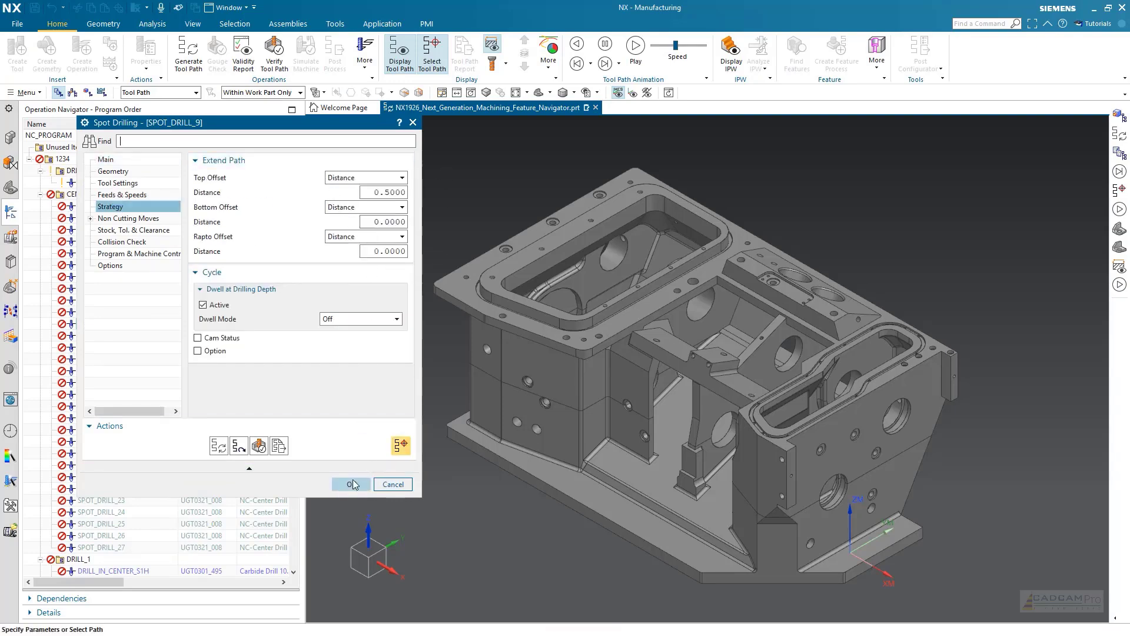
left_click(351, 484)
Mass-edit the MILL_SEMI_FINISH operations COUNTERMILL_S2H through COUNTERMILL_S2H_2, setting their cut pattern to Helical/Spiral.
scroll(153, 430, "down", 15)
scroll(159, 435, "down", 7)
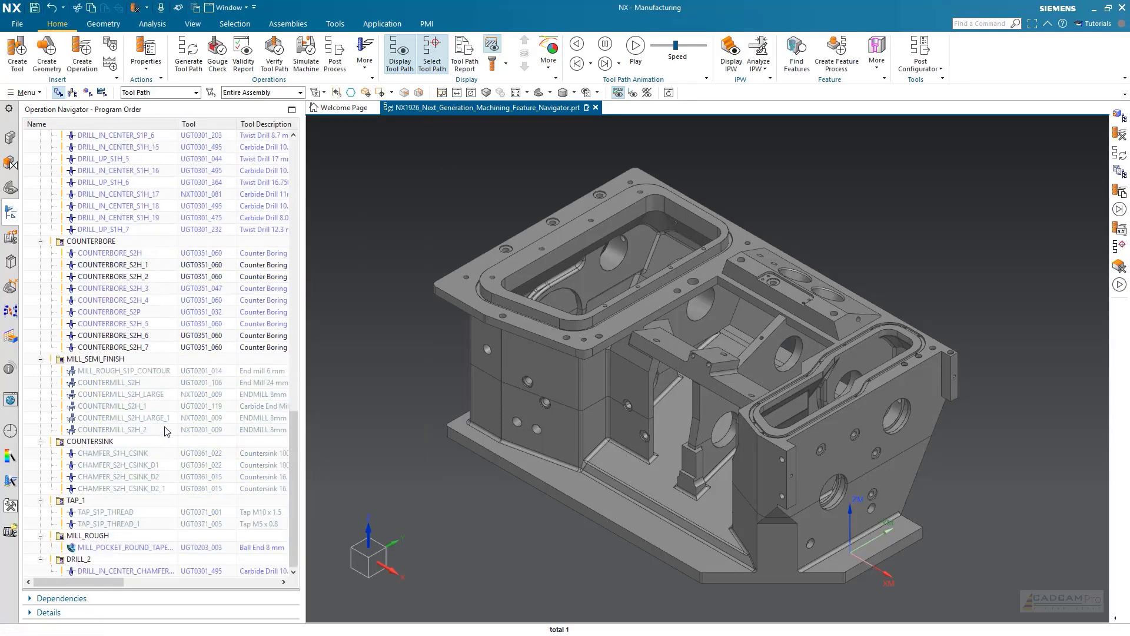
left_click(141, 383)
left_click(119, 430, "shift")
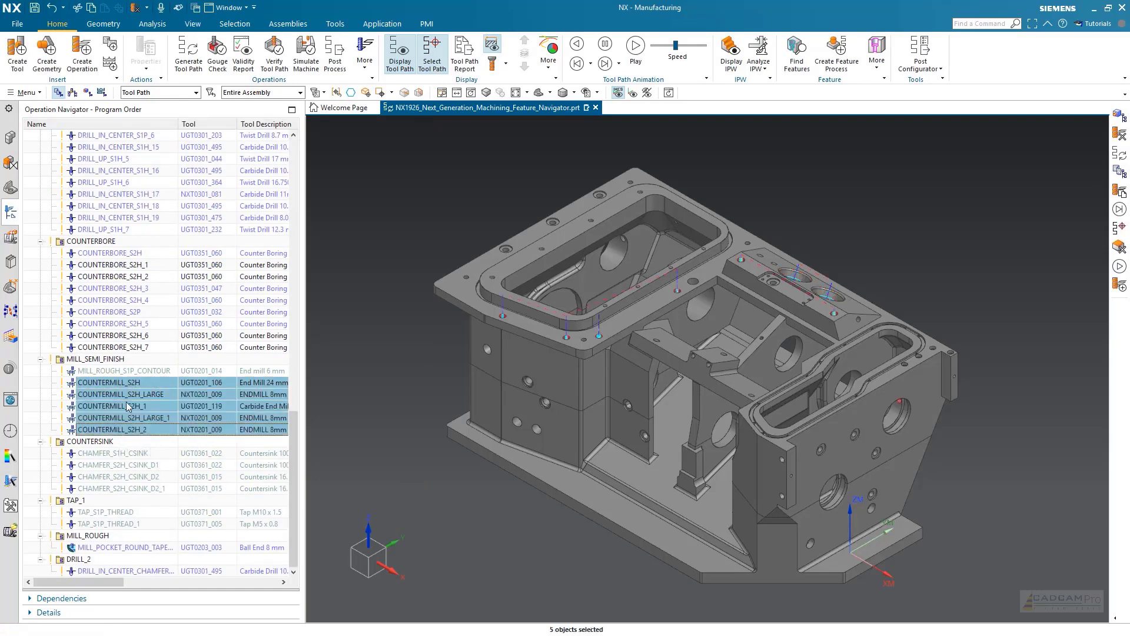
right_click(127, 403)
left_click(161, 167)
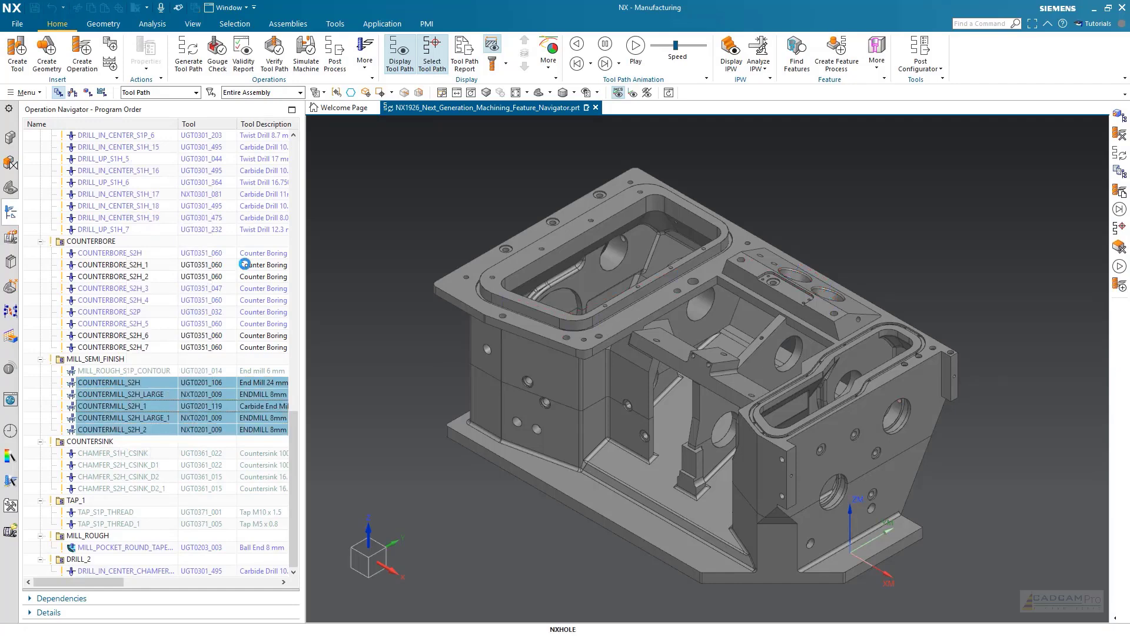
left_click(347, 184)
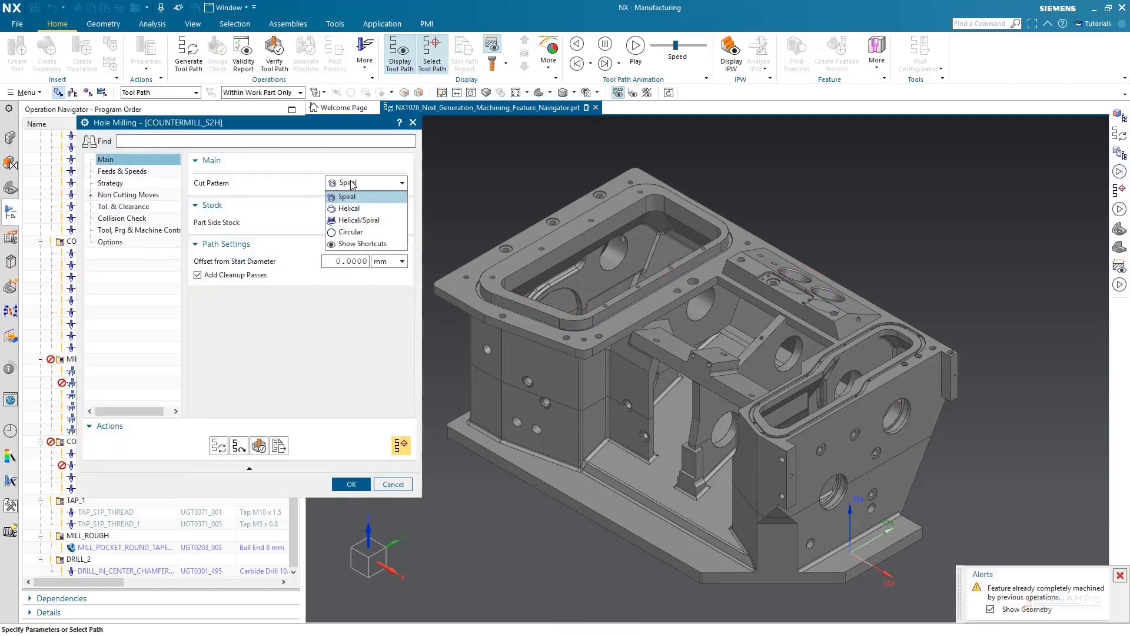
left_click(362, 220)
left_click(352, 484)
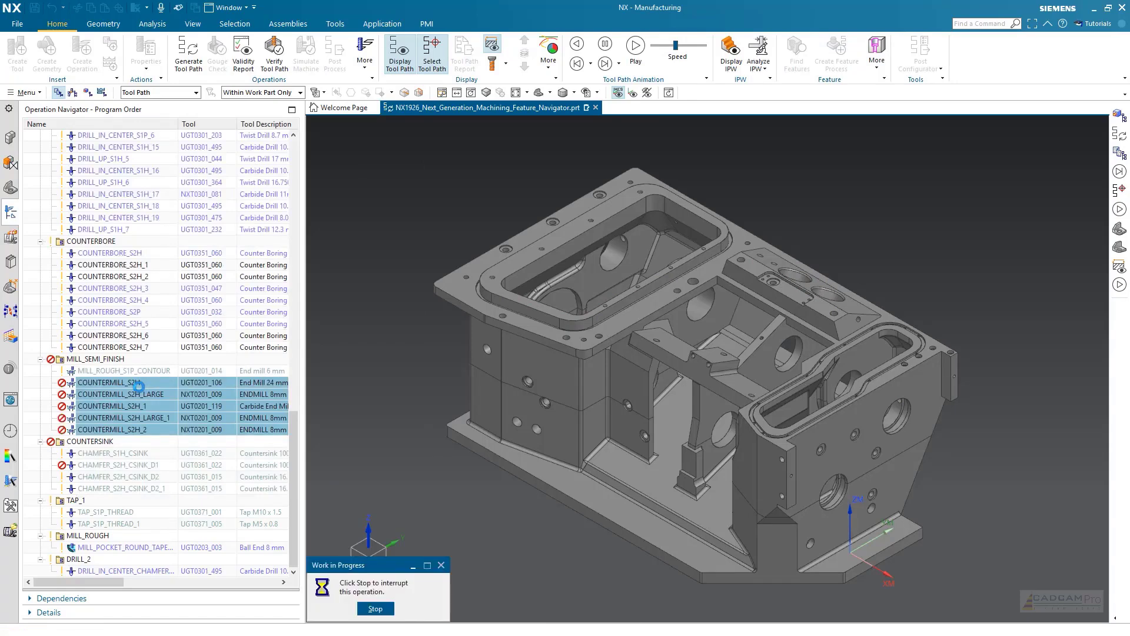
Check the cut pattern in the main settings of the COUNTERMILL_S2H operation.
double_click(140, 386)
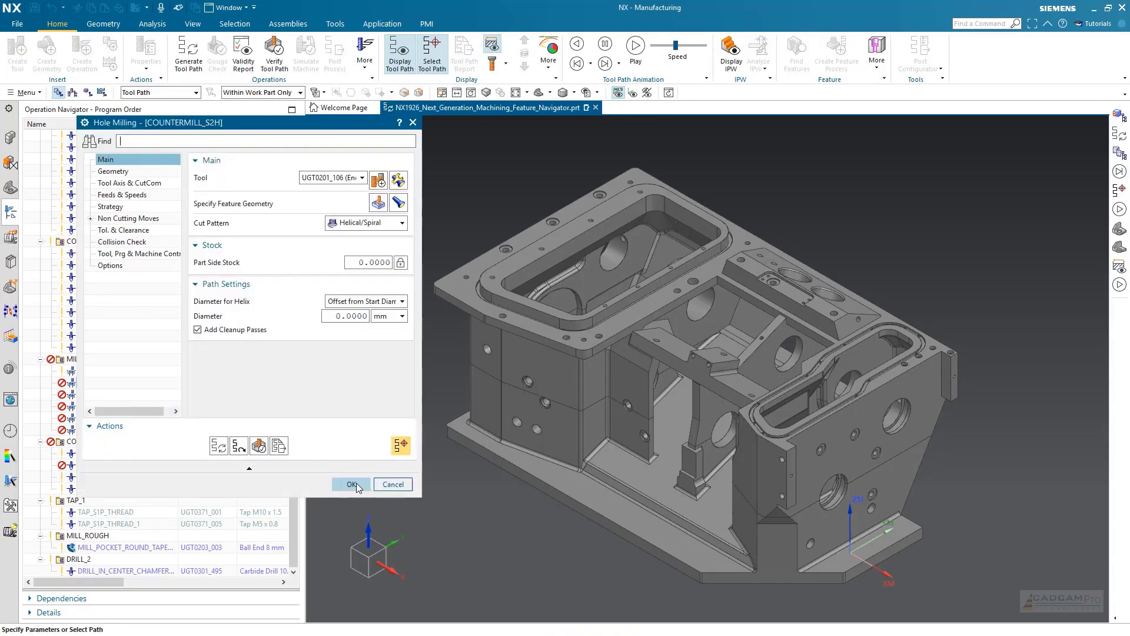
left_click(352, 484)
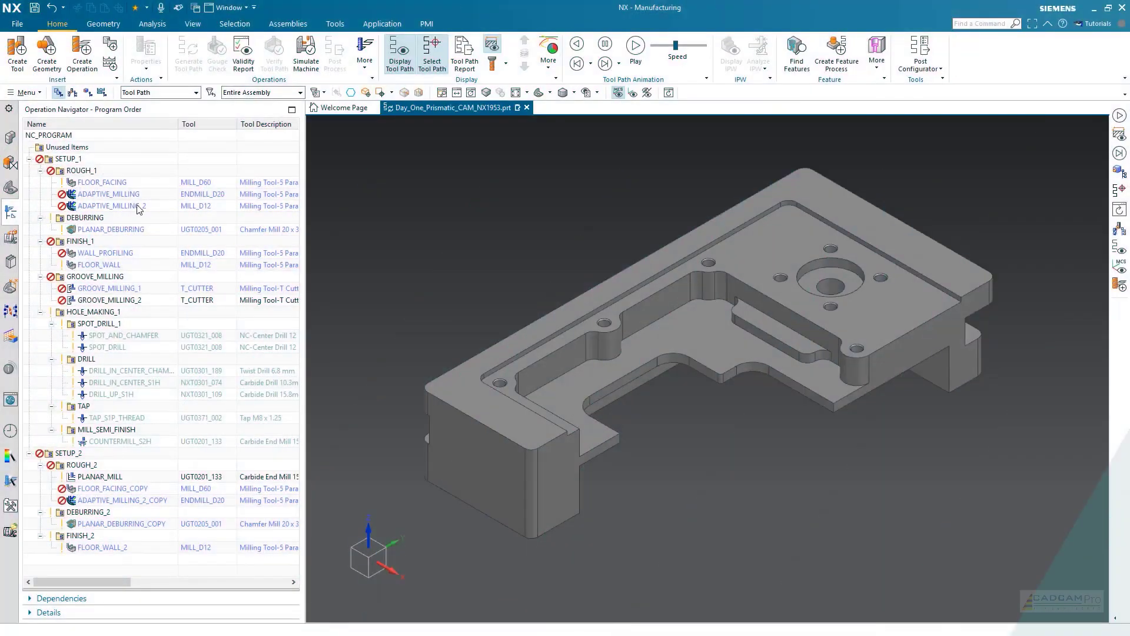
Edit the ENDMILL_D20 tool of the ADAPTIVE_MILLING operation, setting its relief diameter to 19.8 and relief length to 10.
left_click(131, 195)
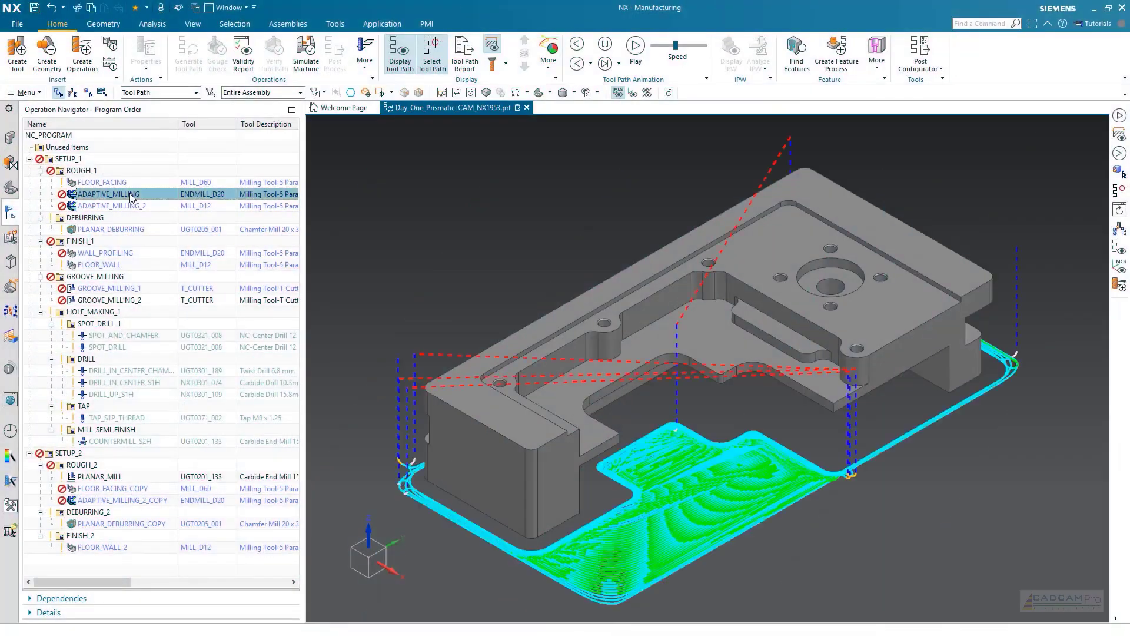
double_click(131, 194)
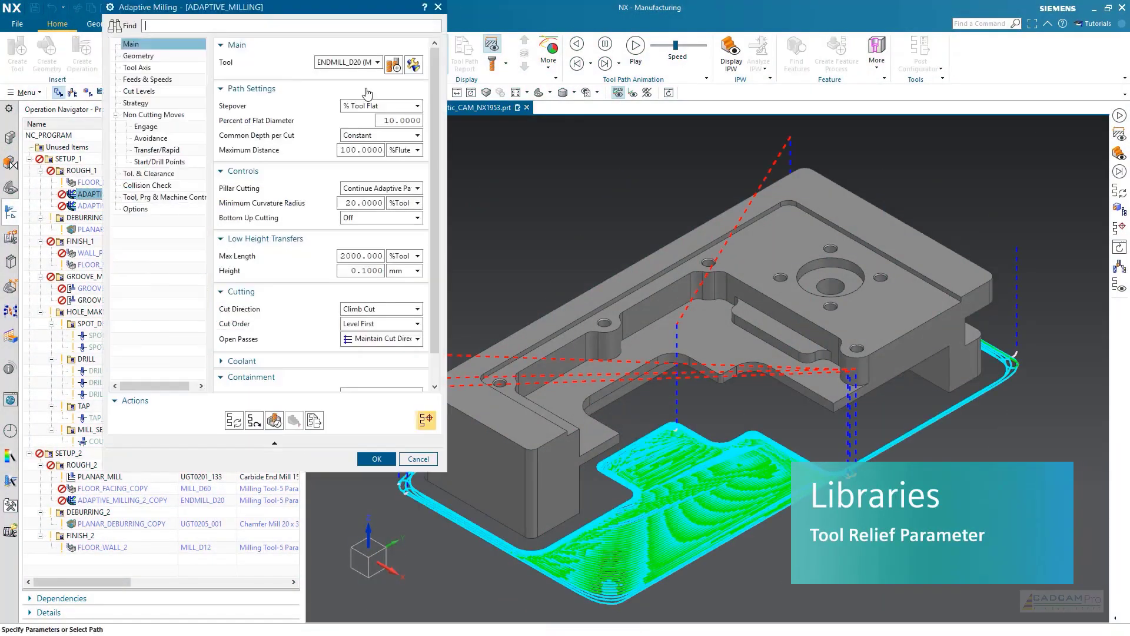
left_click(414, 65)
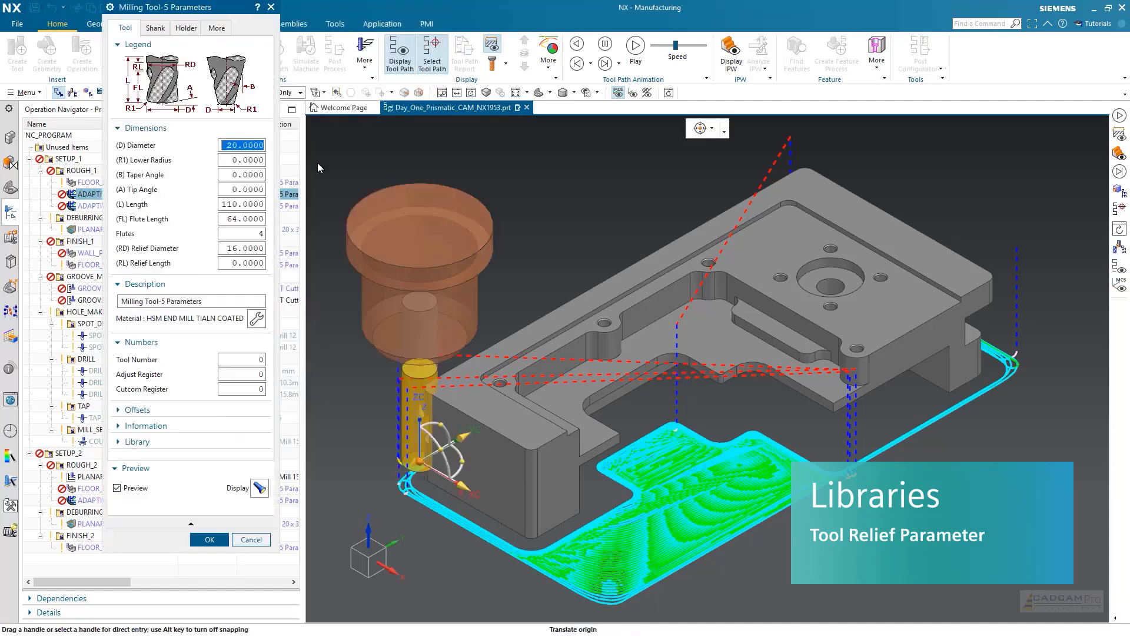
left_click(240, 250)
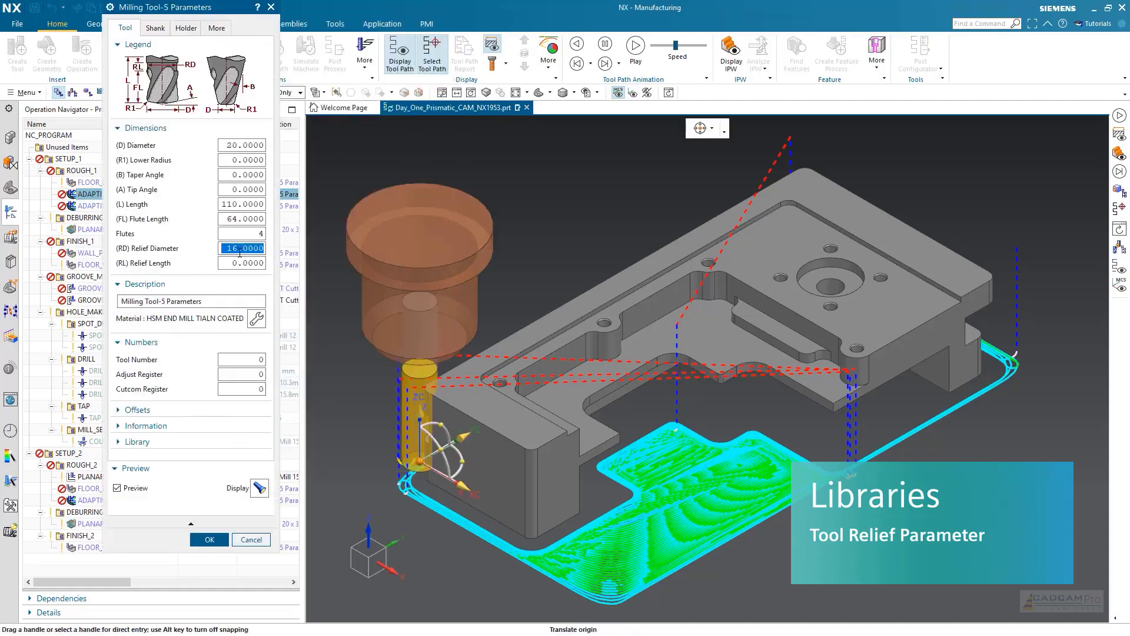
type("15")
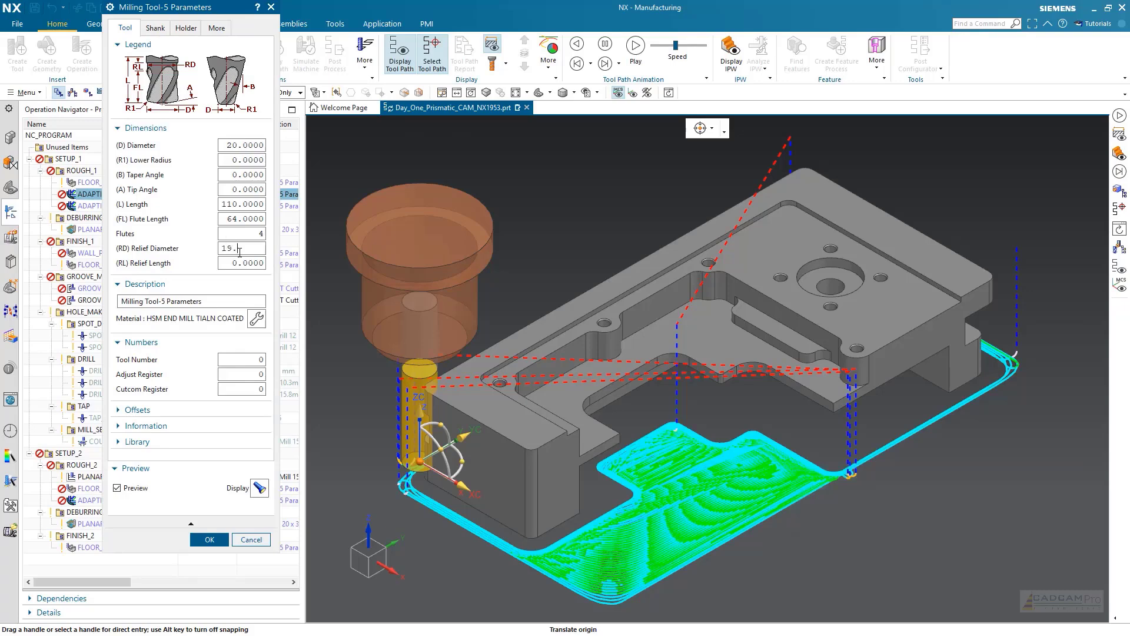
left_click(238, 260)
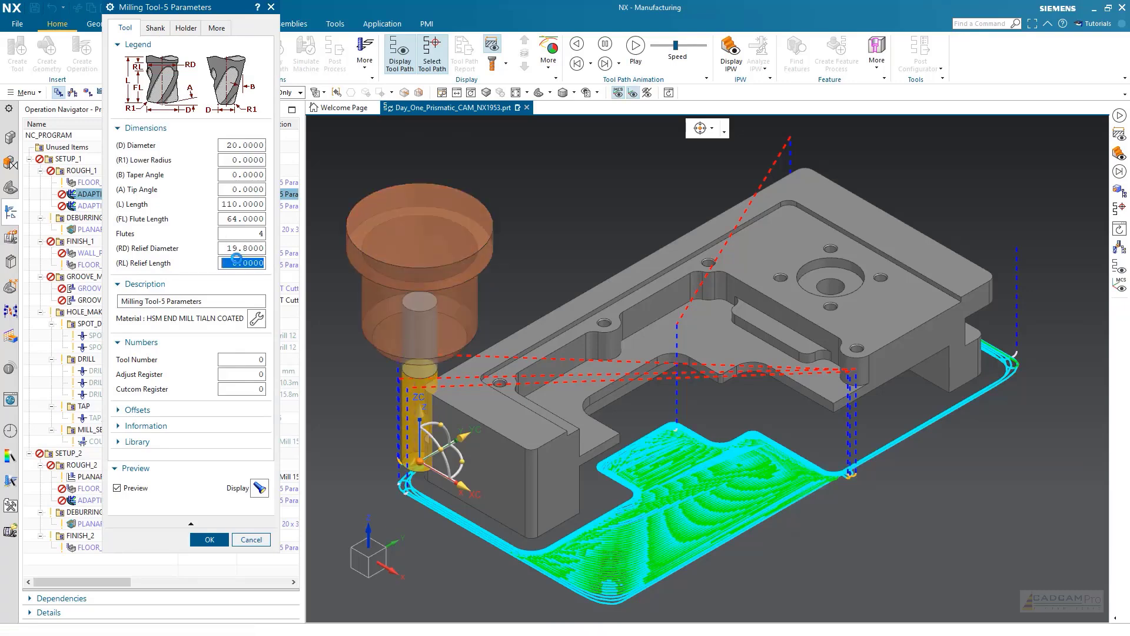
type("10")
left_click(234, 247)
scroll(414, 353, "up", 5)
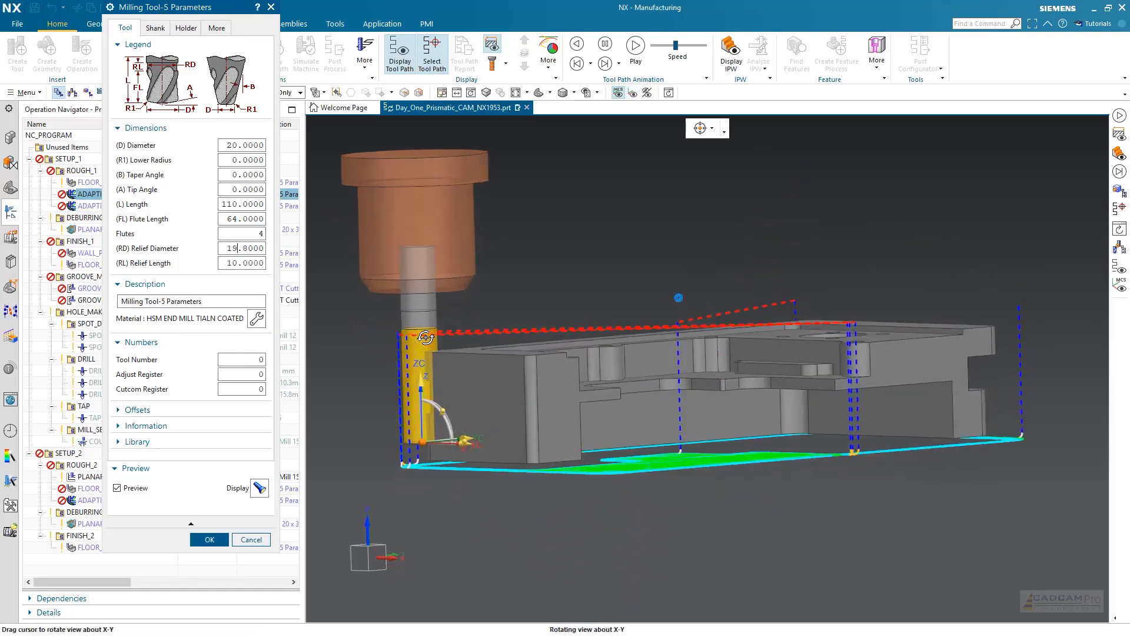
scroll(415, 306, "up", 3)
scroll(642, 328, "down", 2)
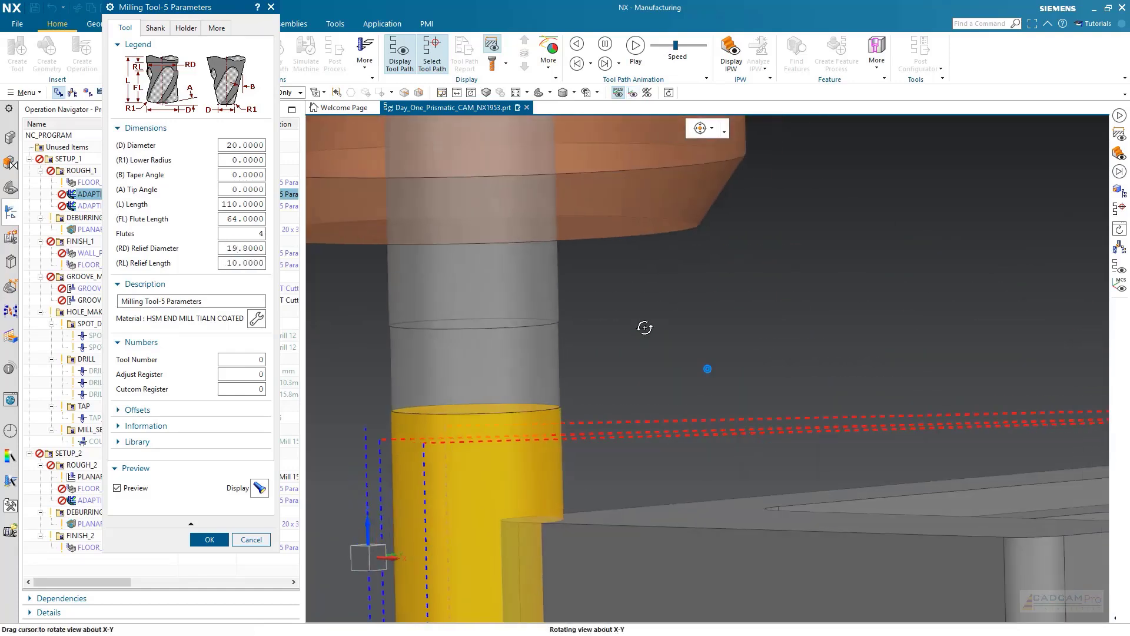
Set the end mill's relief length to 15 and its relief diameter to 19.
double_click(240, 263)
type("15")
double_click(248, 247)
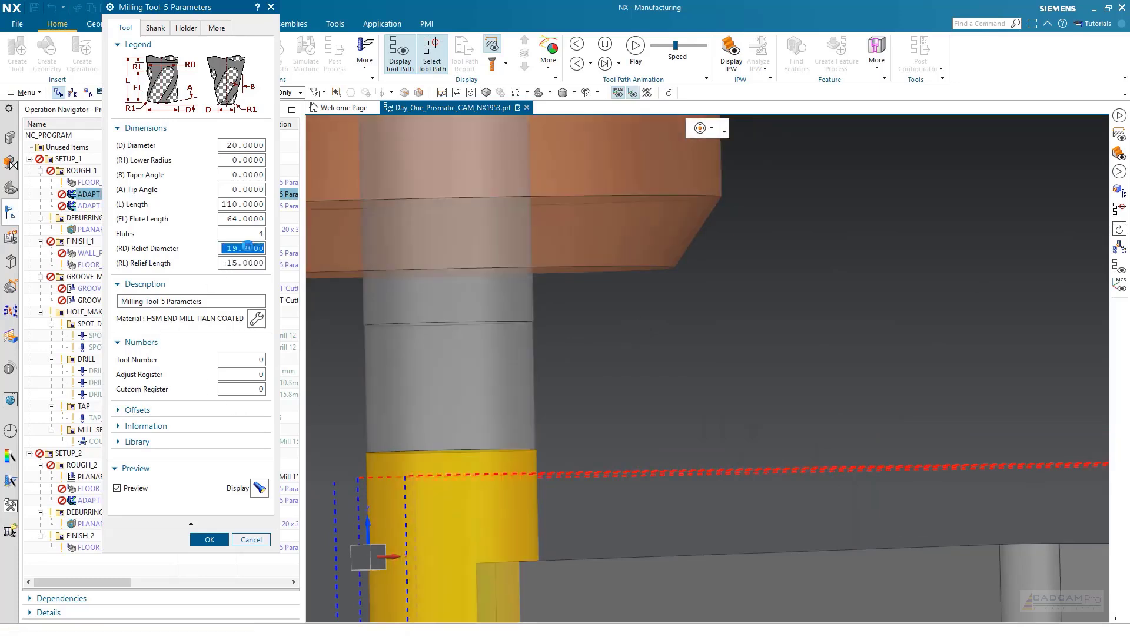
type("19")
left_click(240, 263)
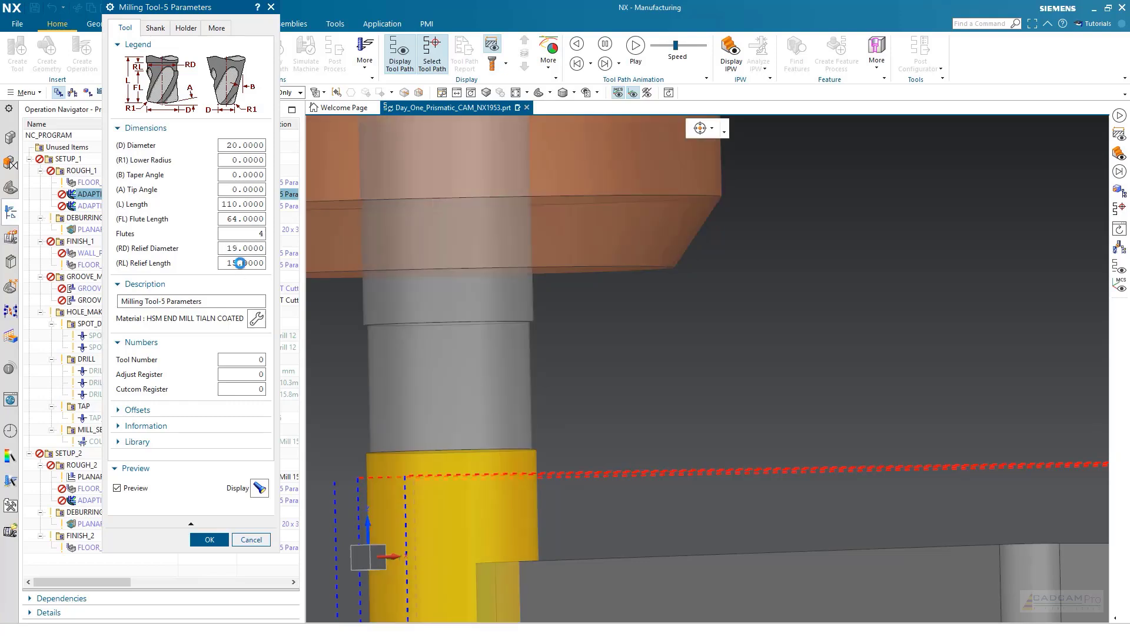
Set the end mill's relief diameter to 19.8 and accept the tool and ADAPTIVE_MILLING operation changes.
double_click(241, 250)
type("19.")
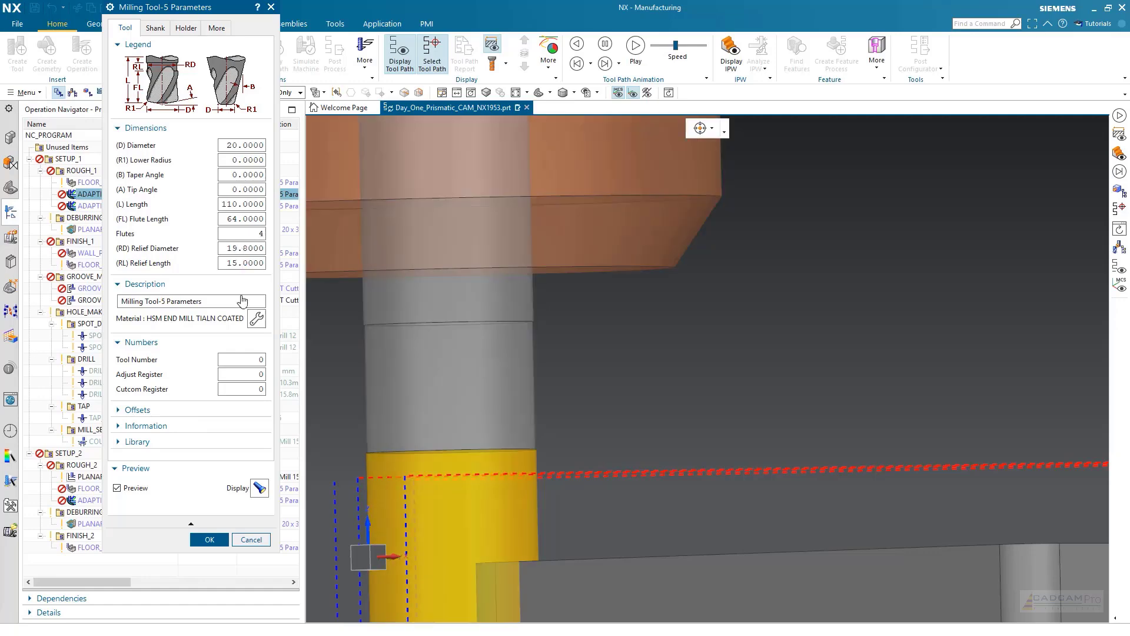
left_click(209, 539)
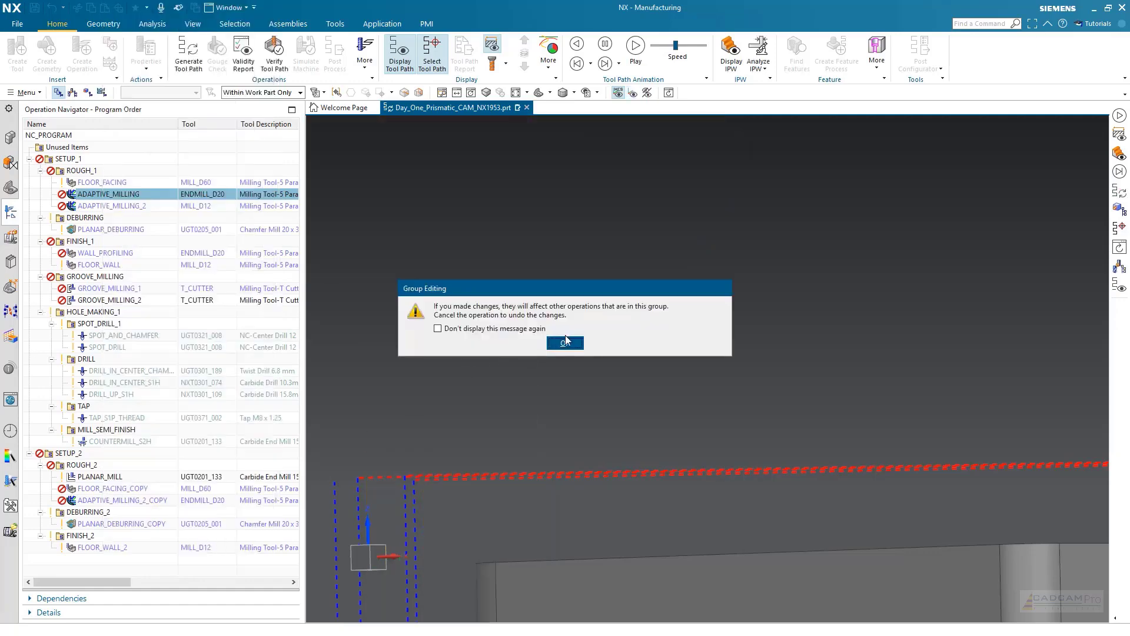
left_click(565, 341)
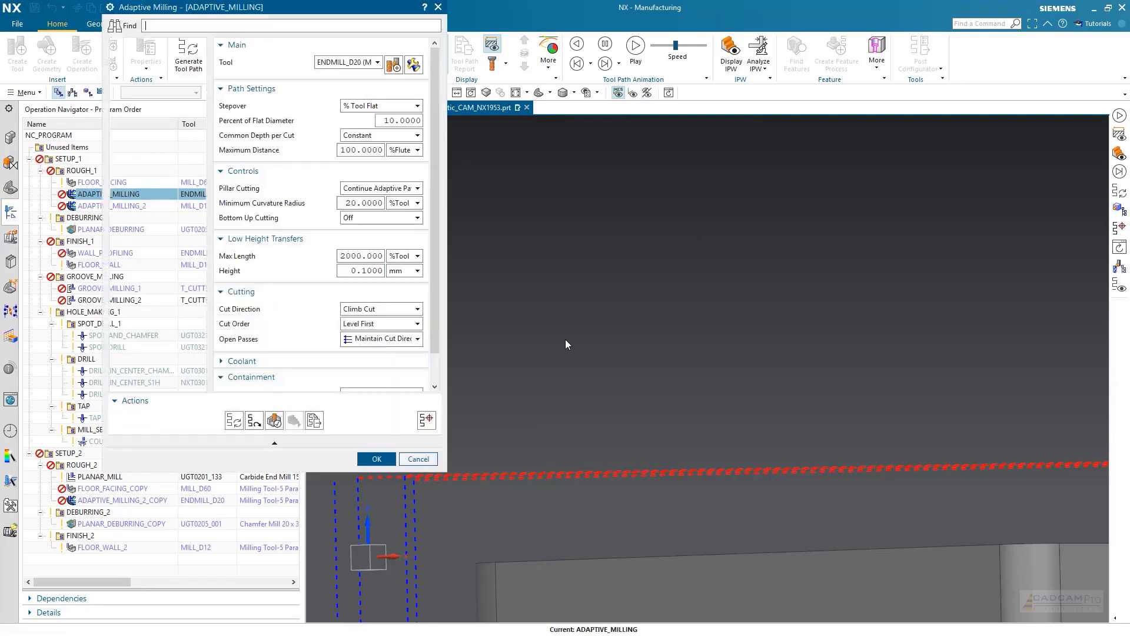
left_click(376, 460)
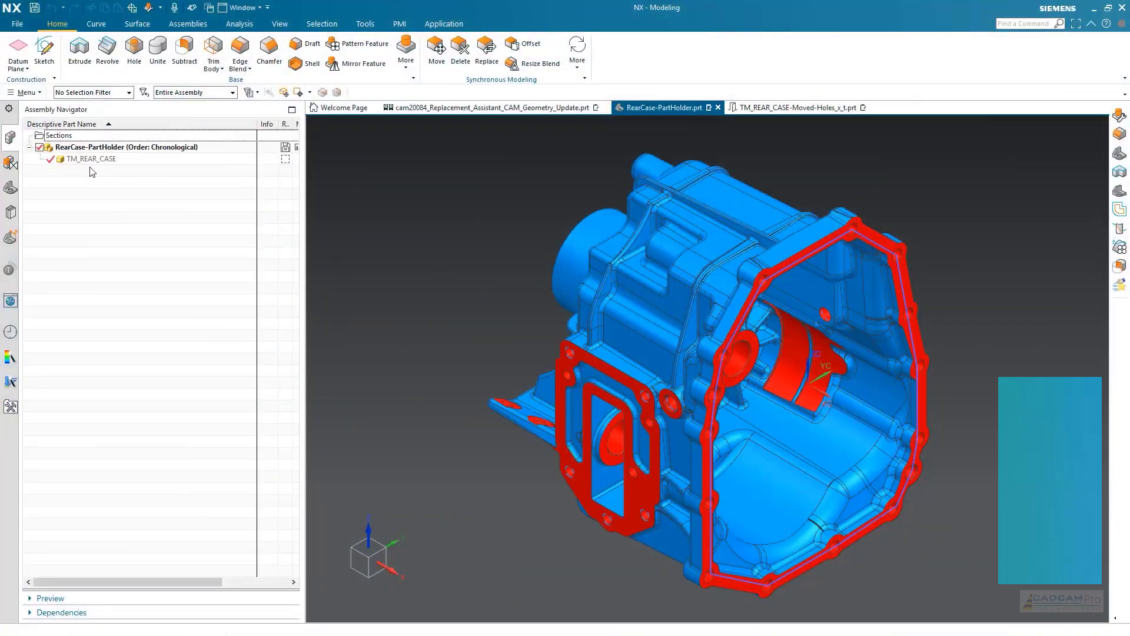
Replace the TM_REAR_CASE component in the RearCase-PartHolder assembly with the loaded part TM_REAR_CASE-Moved-Holes_x_t.prt.
right_click(90, 161)
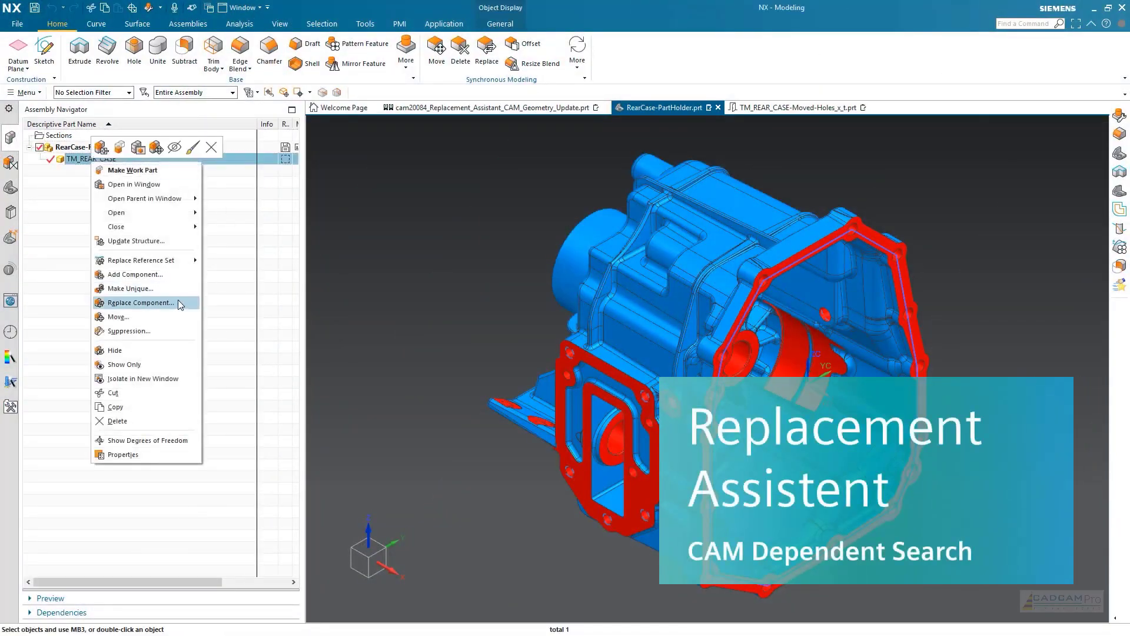
left_click(178, 302)
left_click(200, 270)
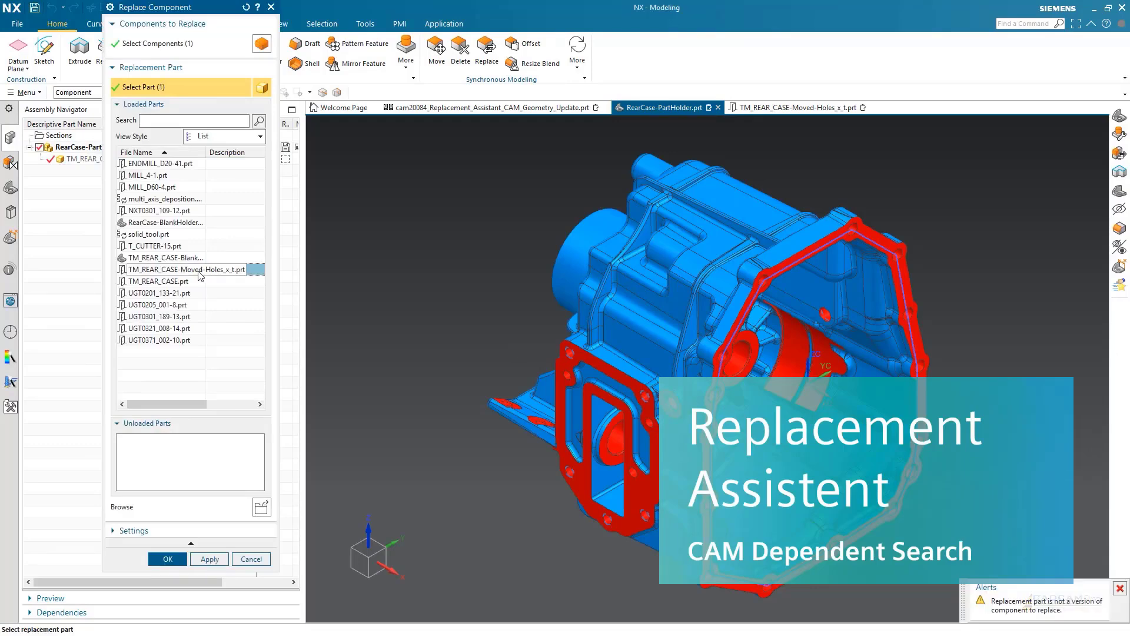
left_click(168, 560)
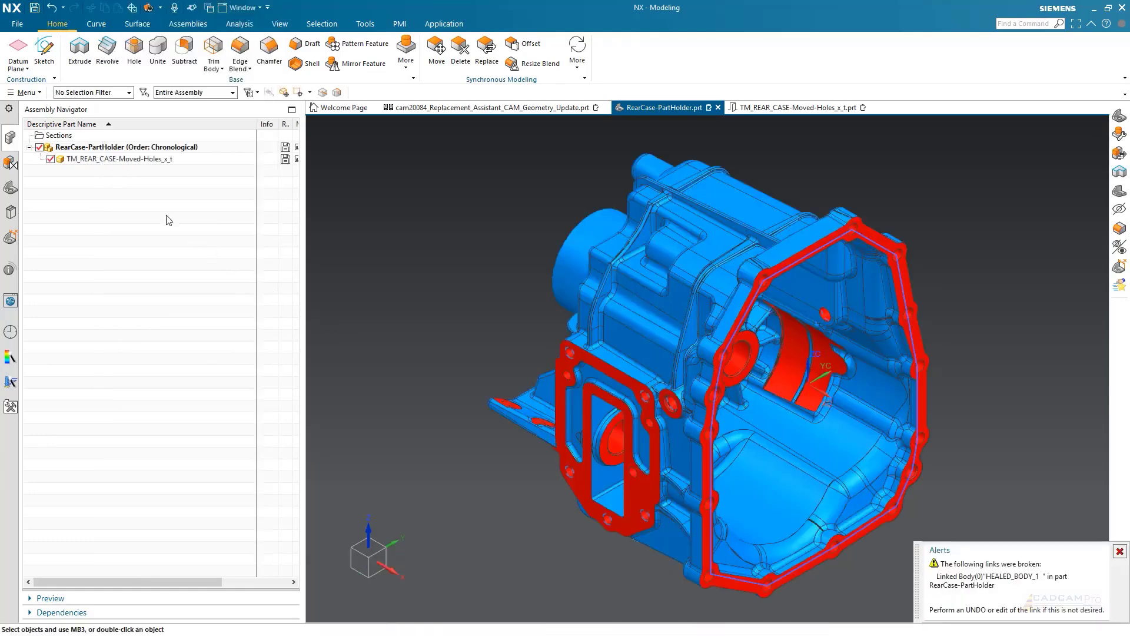
Edit the broken linked body HEALED_BODY_1 and select the replacement rear case body as its new parent.
left_click(12, 188)
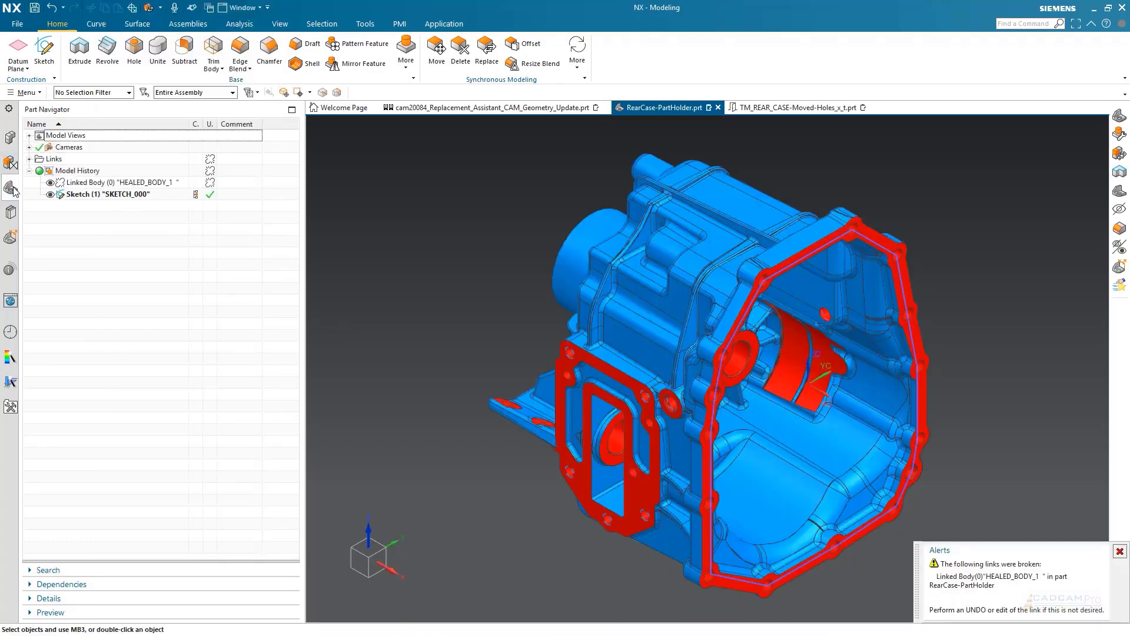
left_click(1119, 552)
double_click(121, 184)
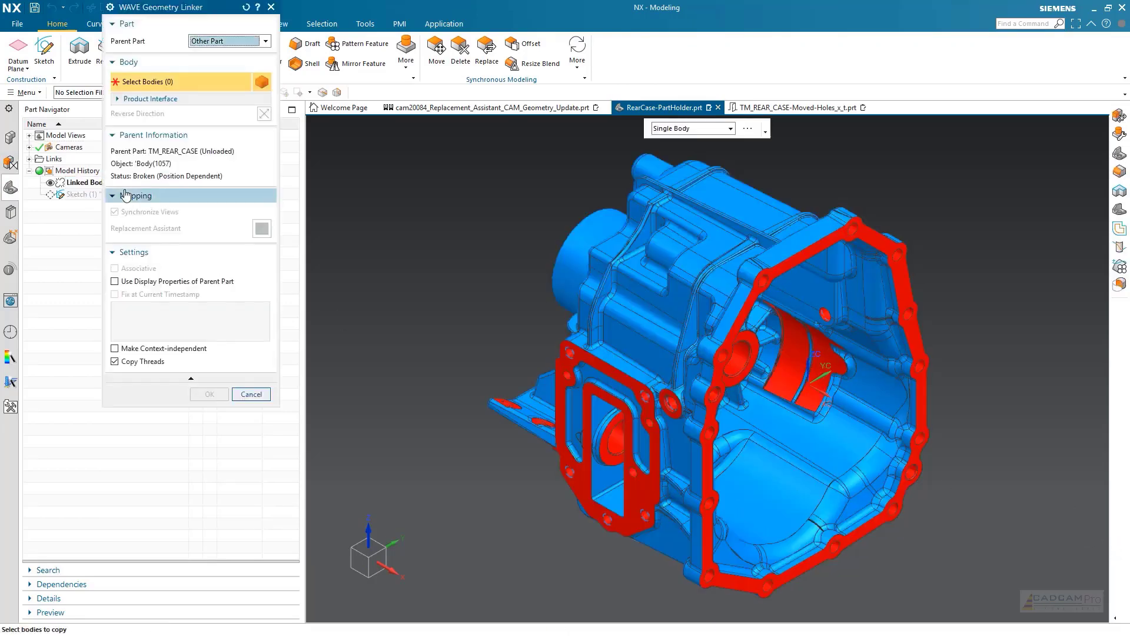
scroll(497, 420, "up", 6)
left_click(479, 415)
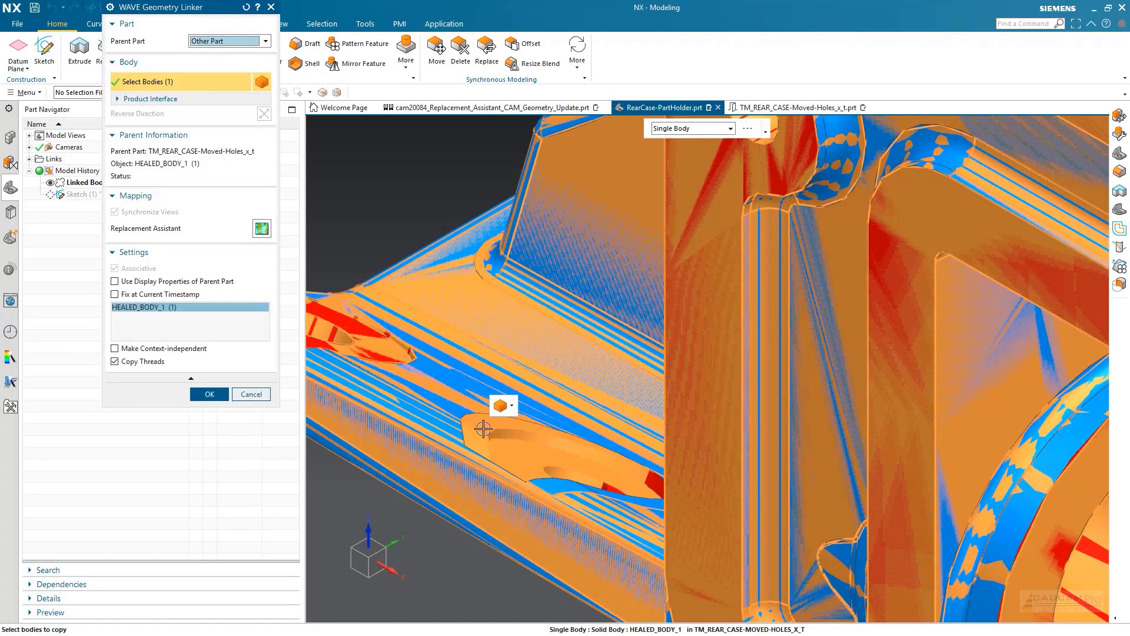
Start the Replacement Assistant for the linked body, restrict the object type to objects with dependents and find those objects.
left_click(263, 230)
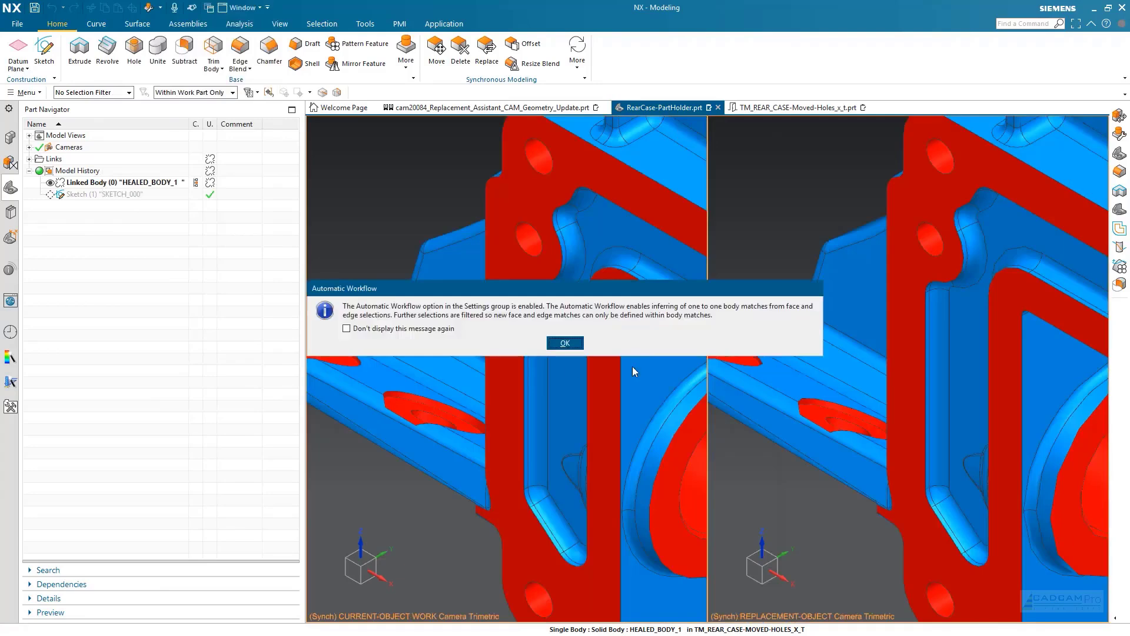
left_click(578, 348)
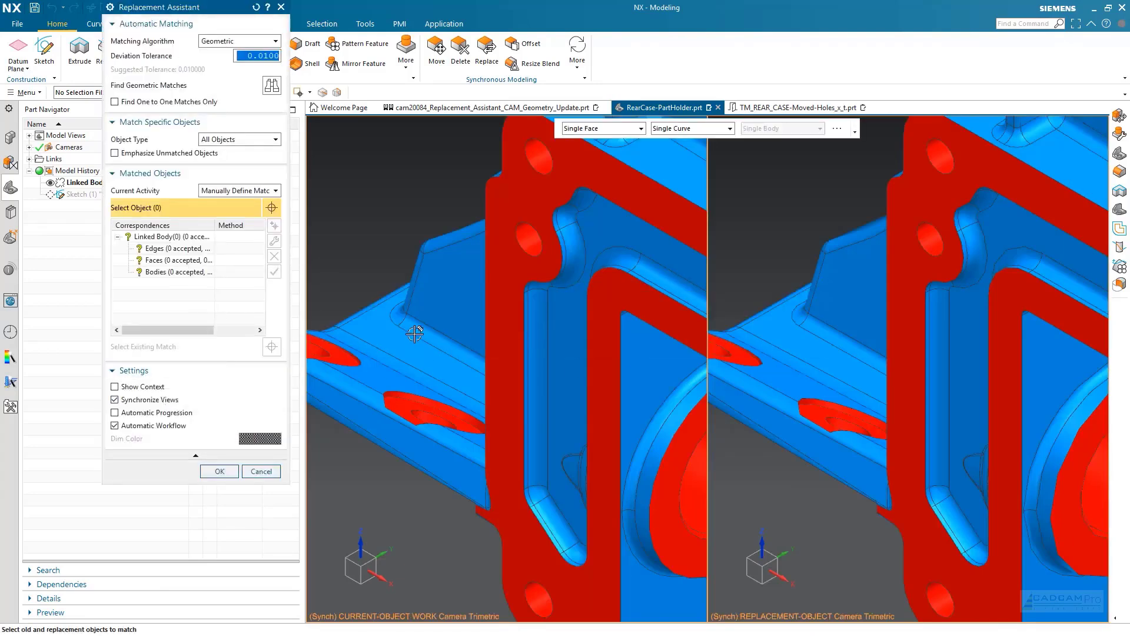
key("ctrl+f")
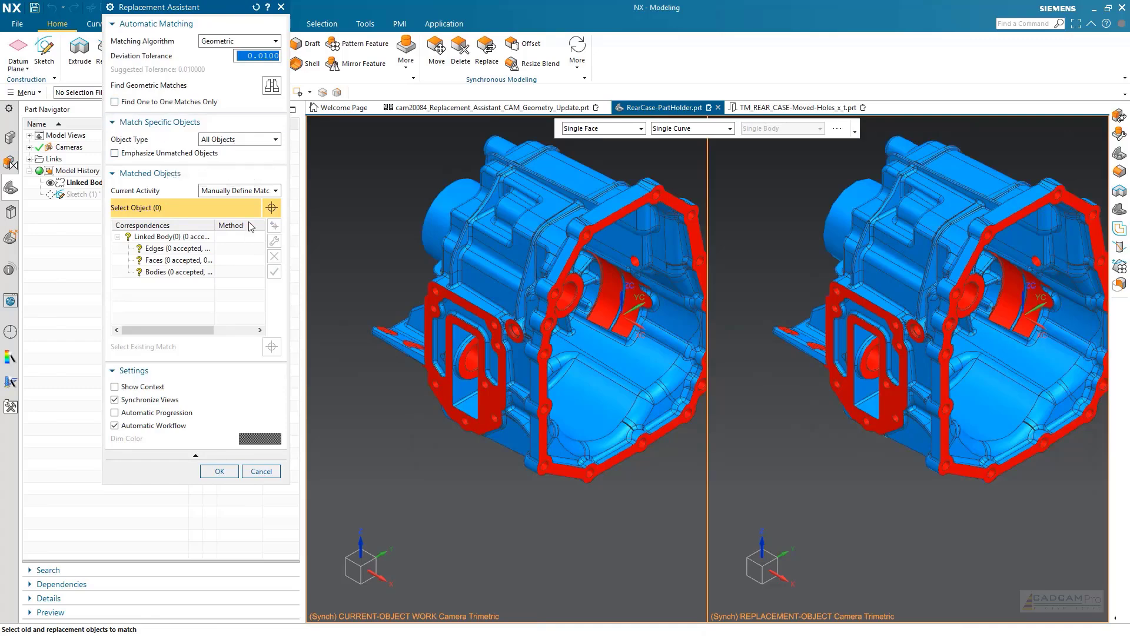
left_click(243, 192)
left_click(243, 193)
left_click(235, 140)
left_click(238, 163)
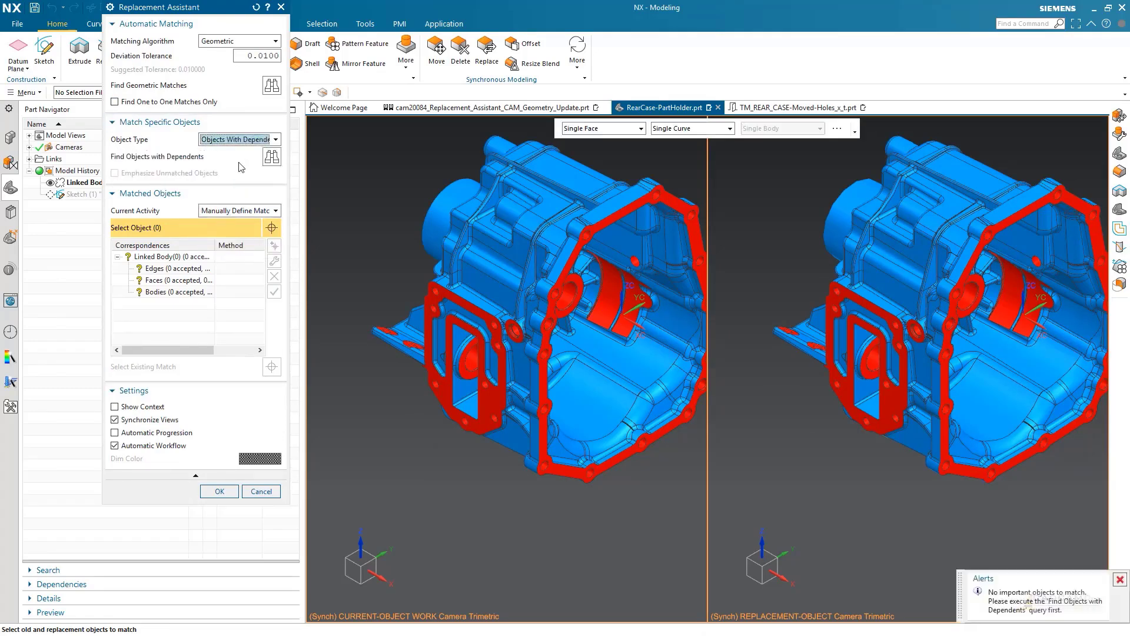
left_click(275, 158)
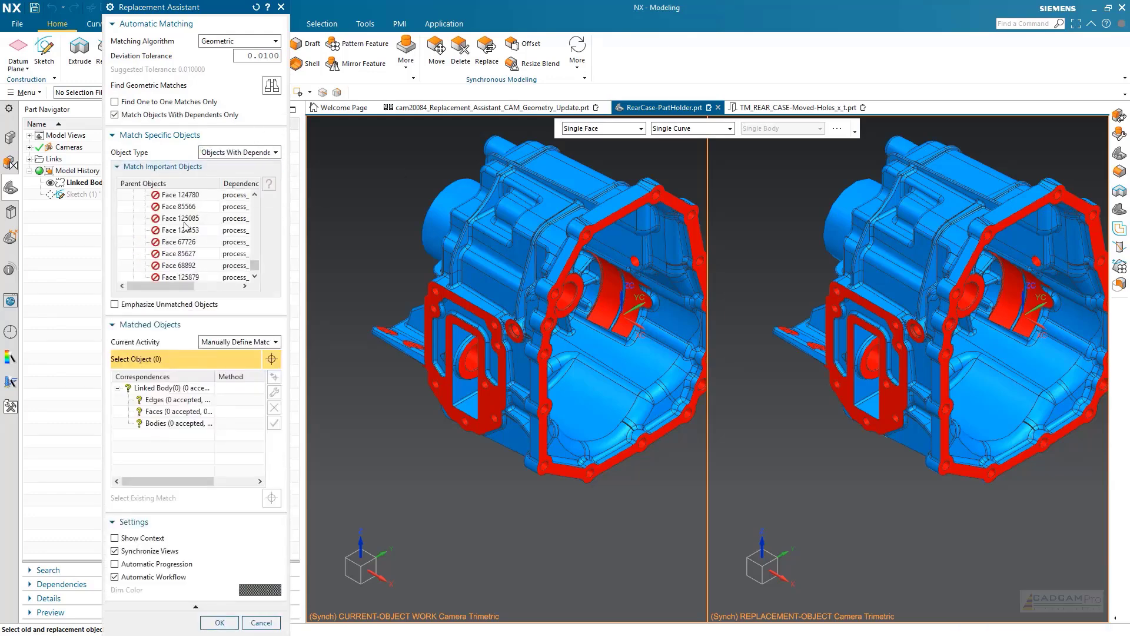
Highlight the parent faces from Face 124780 to the end of the important objects and examine them on the model.
left_click(186, 199)
scroll(181, 260, "down", 1)
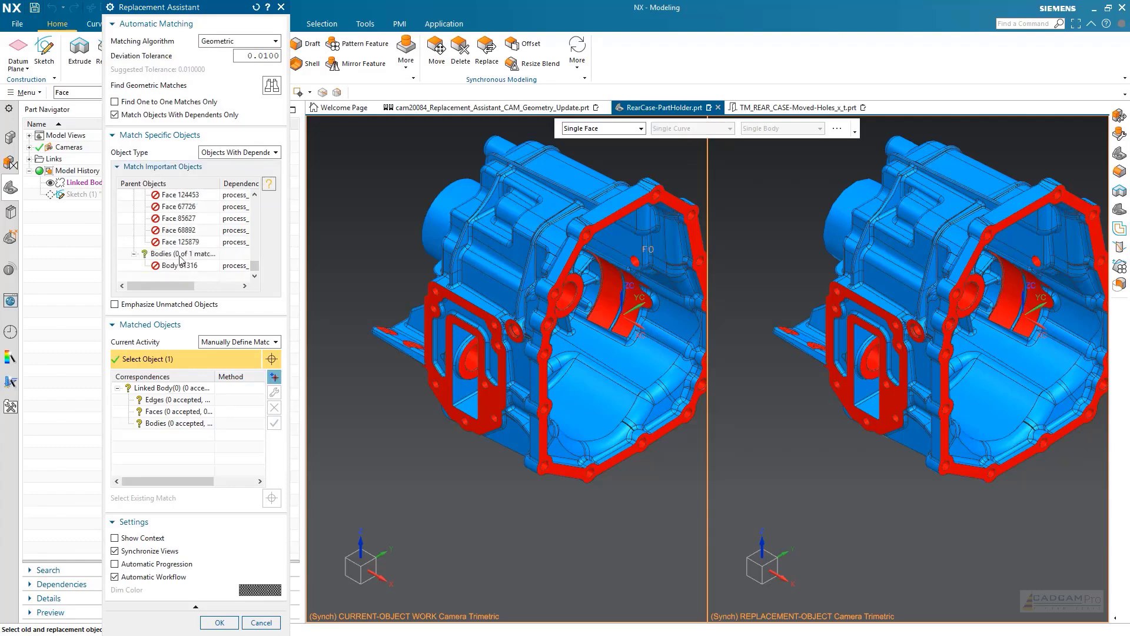
left_click(181, 259, "shift")
scroll(172, 248, "up", 1)
scroll(490, 381, "up", 4)
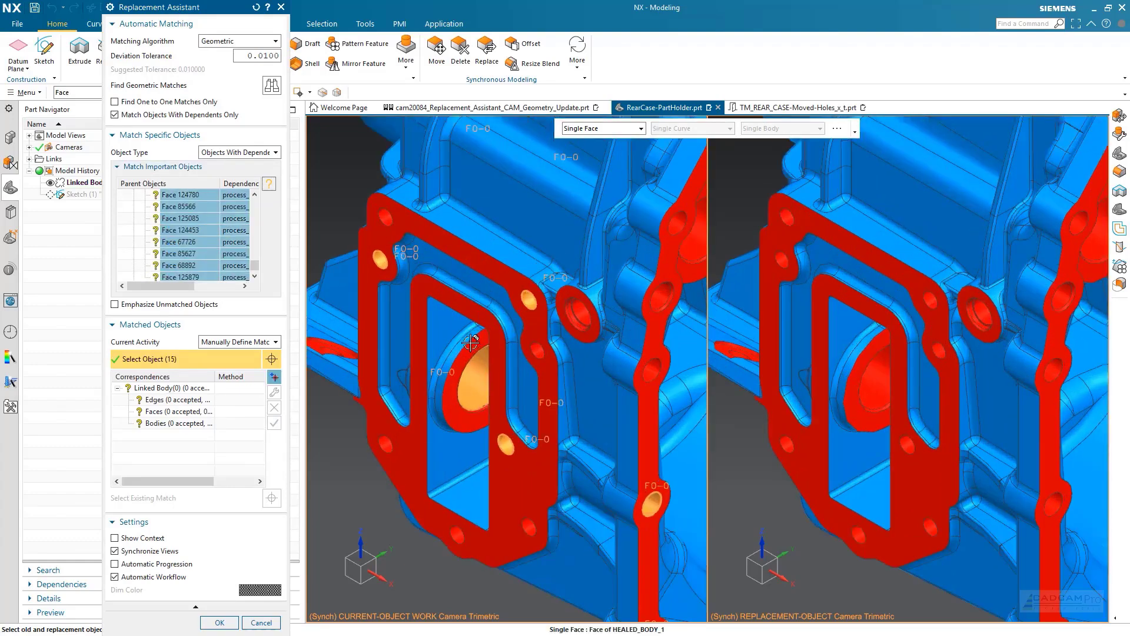
scroll(471, 342, "down", 5)
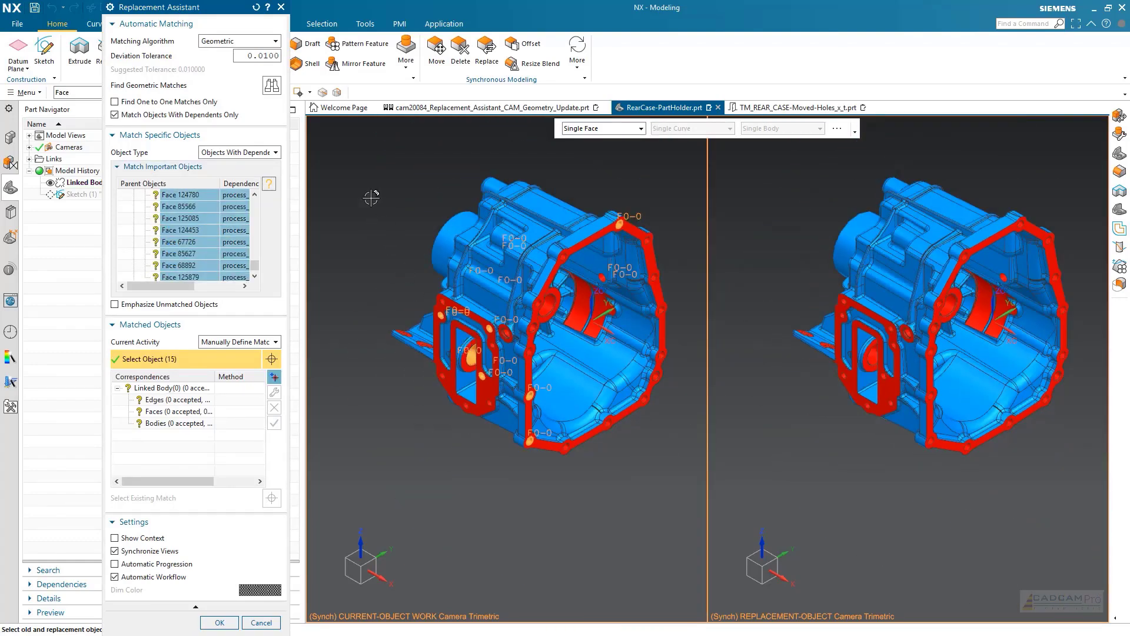
Find the geometric matches for the objects with dependents and accept all matches of the linked body.
left_click(272, 86)
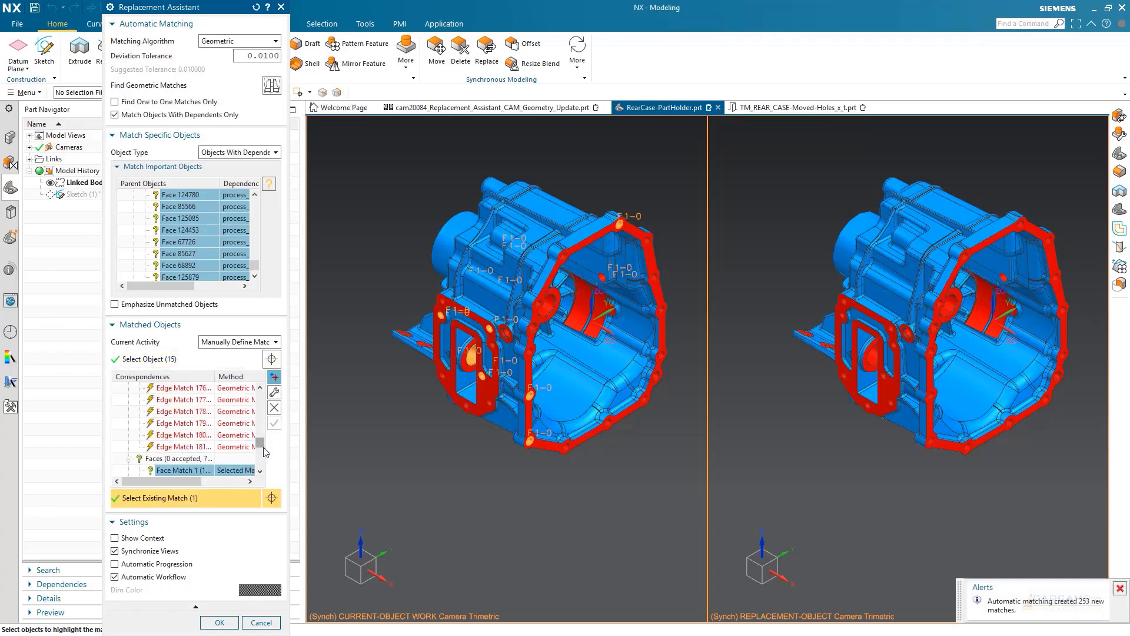
left_click_drag(260, 443, 203, 399)
left_click(177, 388)
left_click(275, 423)
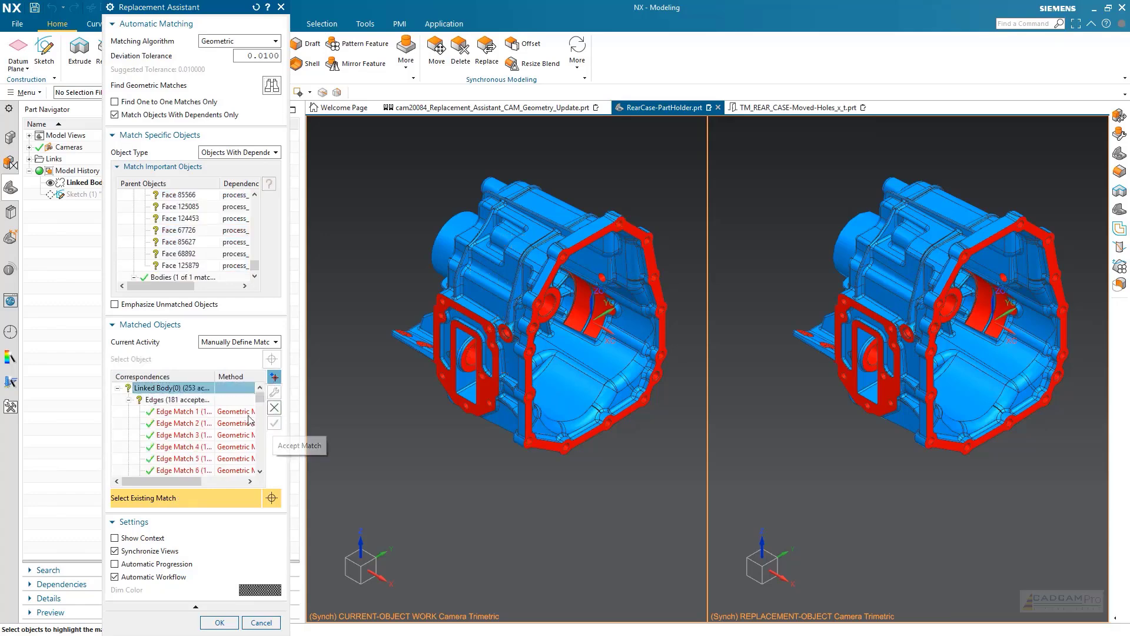
Inspect Face Match 69 through Face Match 72 on both bodies and confirm the replacement mapping.
left_click_drag(260, 400, 256, 461)
left_click(200, 435)
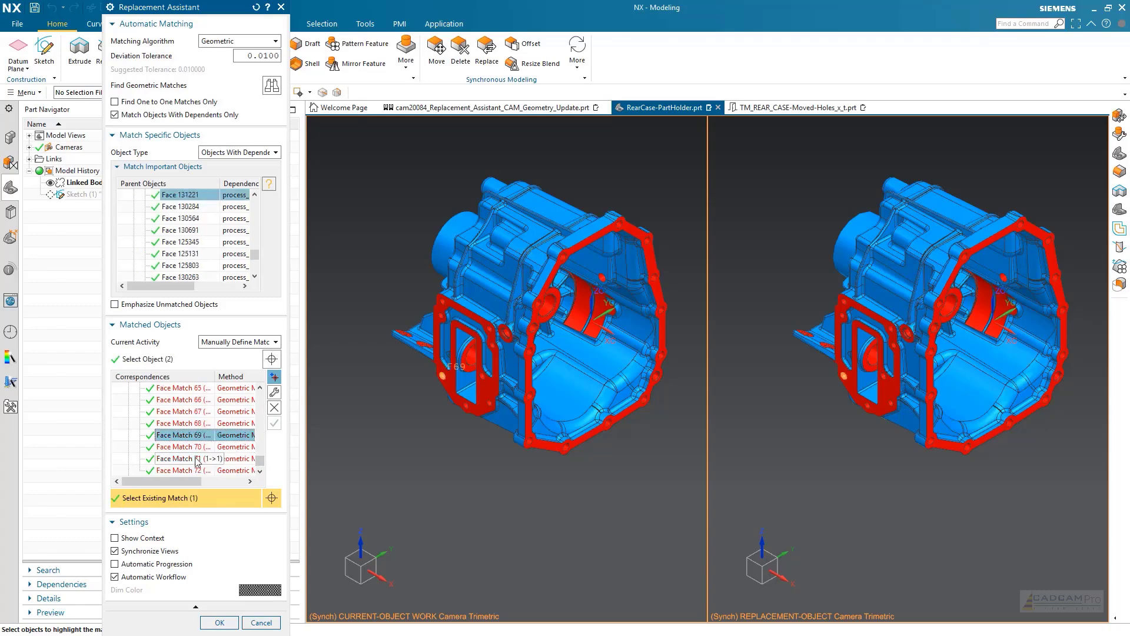
scroll(191, 446, "down", 1)
left_click(190, 447, "shift")
scroll(488, 305, "up", 3)
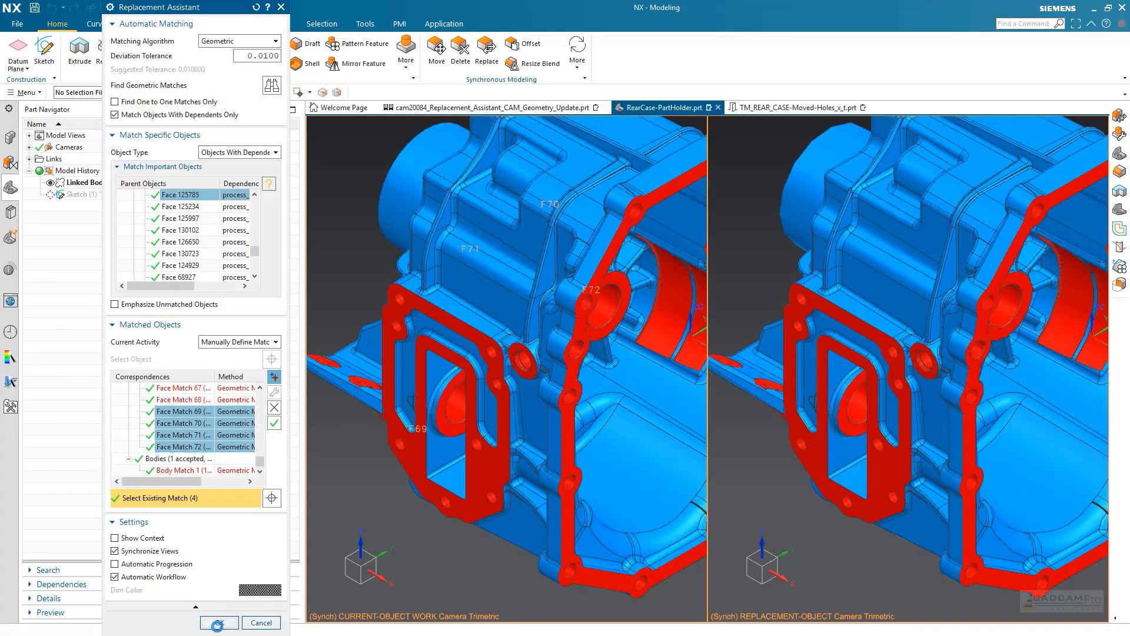
left_click(216, 623)
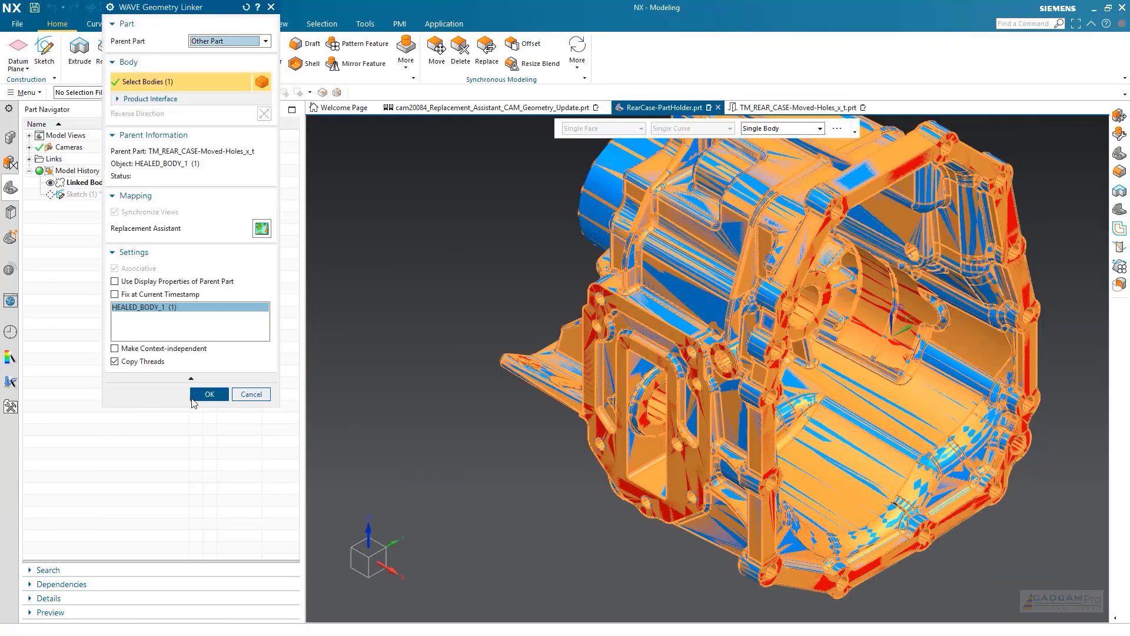
Apply the geometry replacement to the linked body and highlight the updated body HEALED_BODY_1 on the model.
left_click(194, 396)
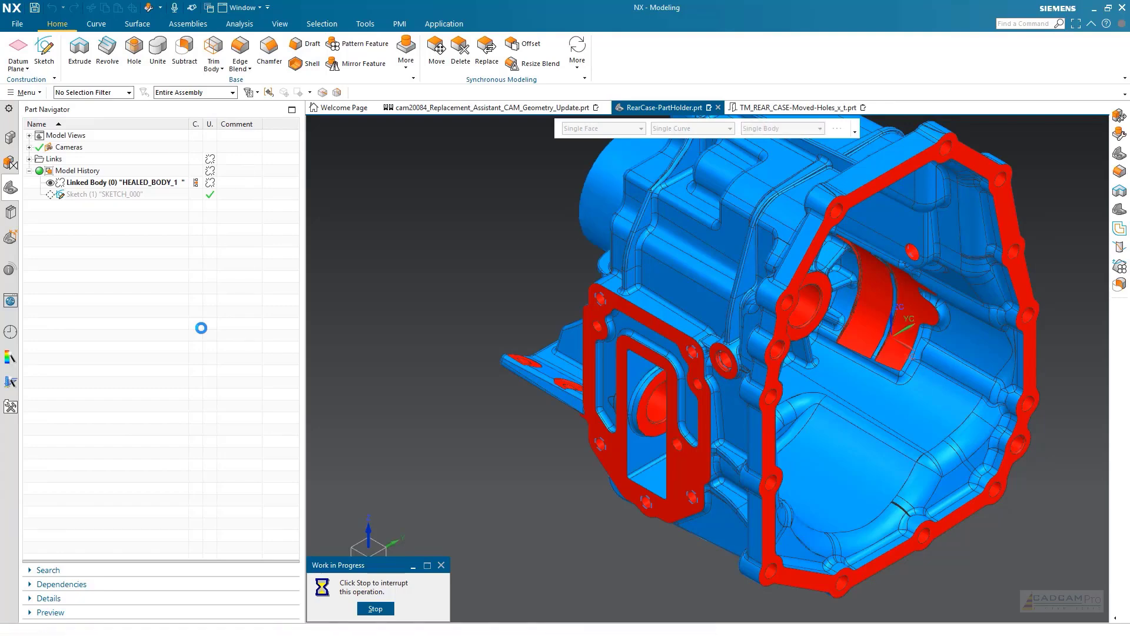
left_click(83, 188)
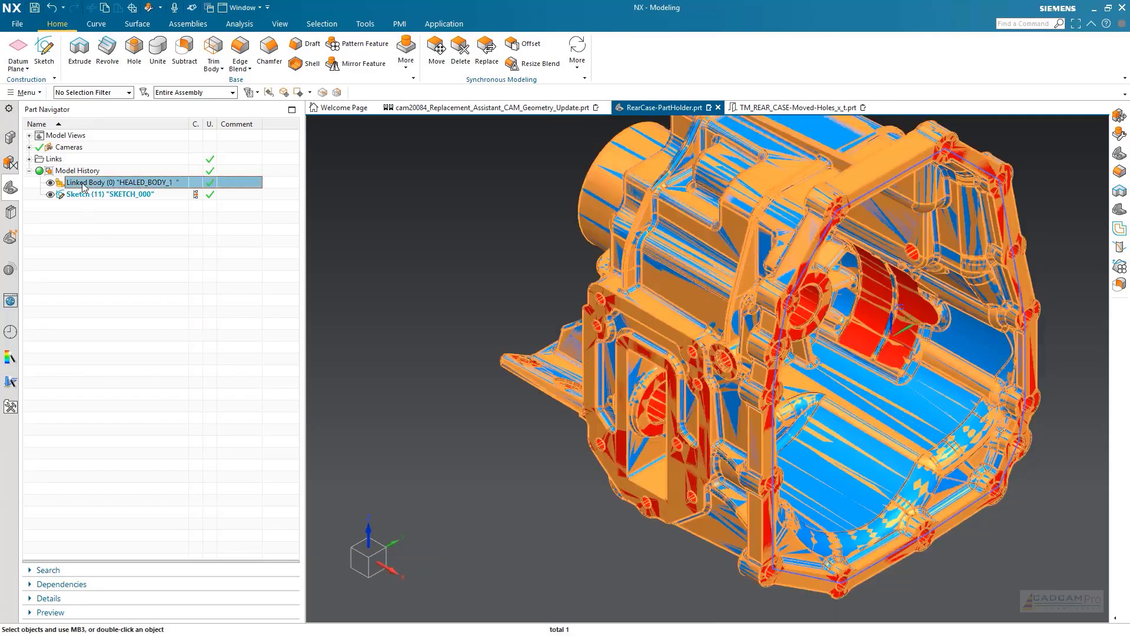
scroll(519, 371, "up", 5)
scroll(619, 371, "down", 5)
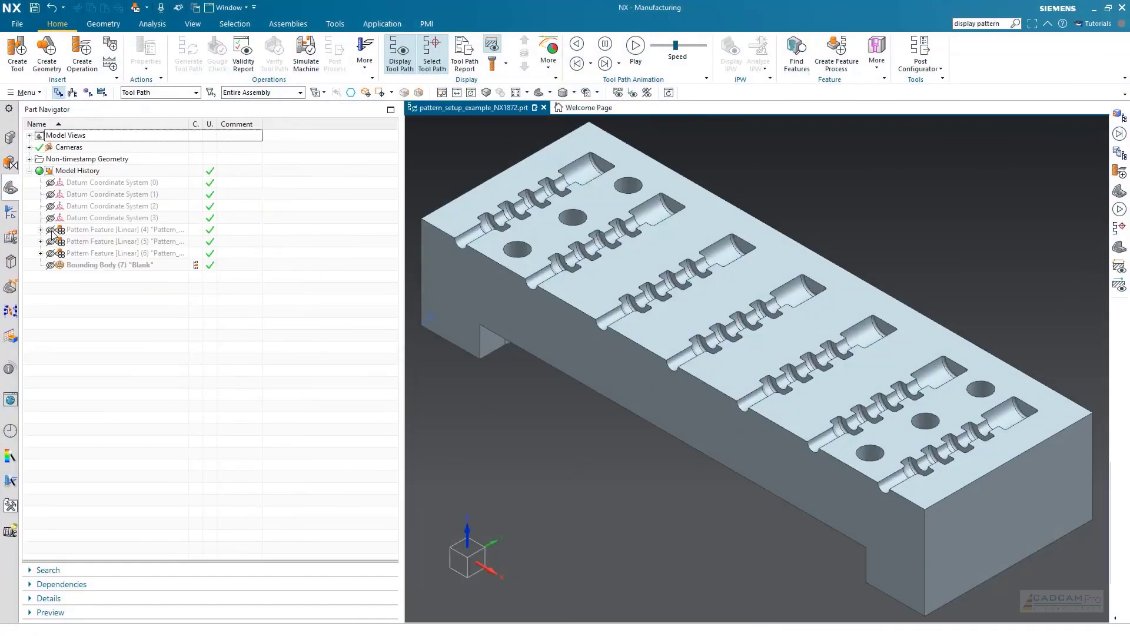
Show the linear pattern features on the fixture part one at a time, and bring up the program order of the operations.
left_click(50, 242)
left_click(50, 253)
left_click(10, 212)
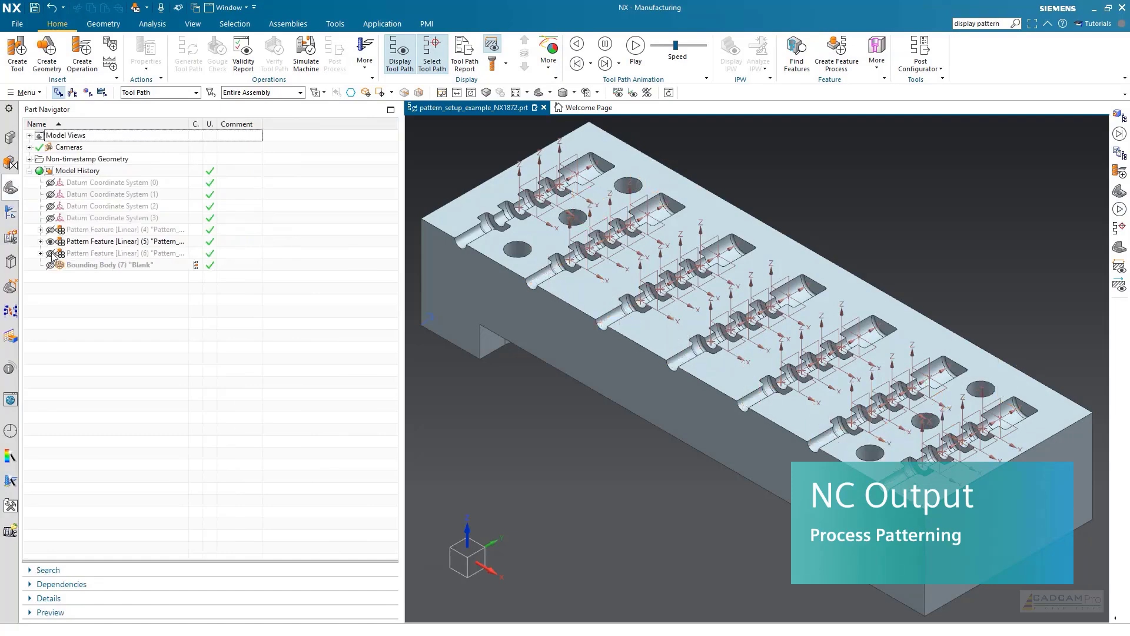
left_click(53, 253)
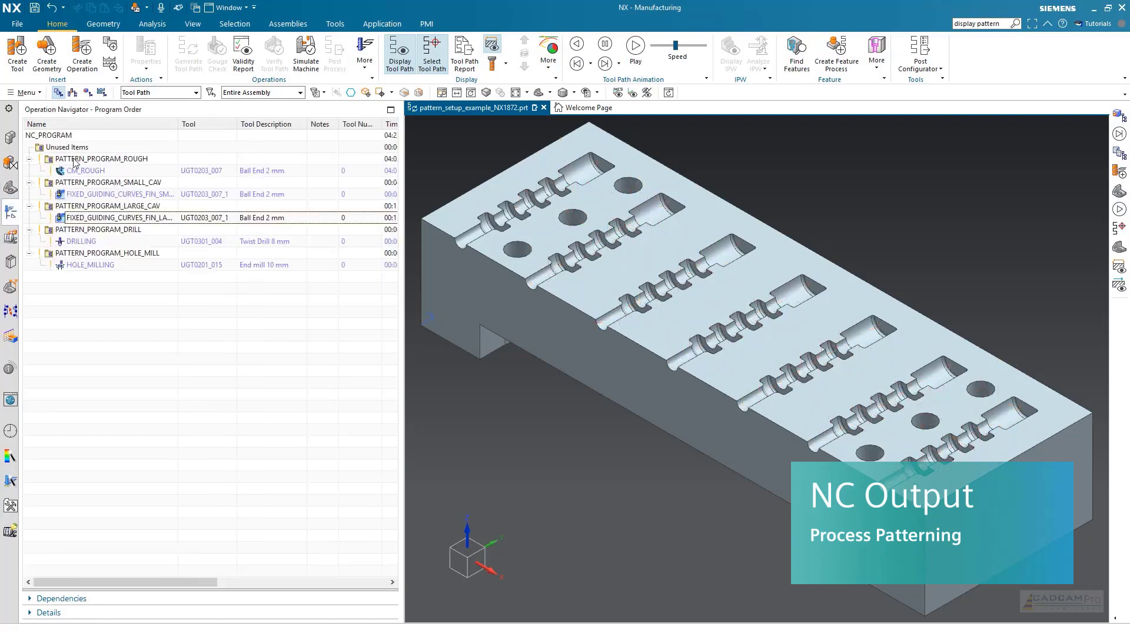
Assign the Pattern_Cavities feature to PATTERN_PROGRAM_ROUGH and display the patterned tool path of CM_ROUGH.
double_click(75, 160)
left_click(147, 89)
left_click(146, 116)
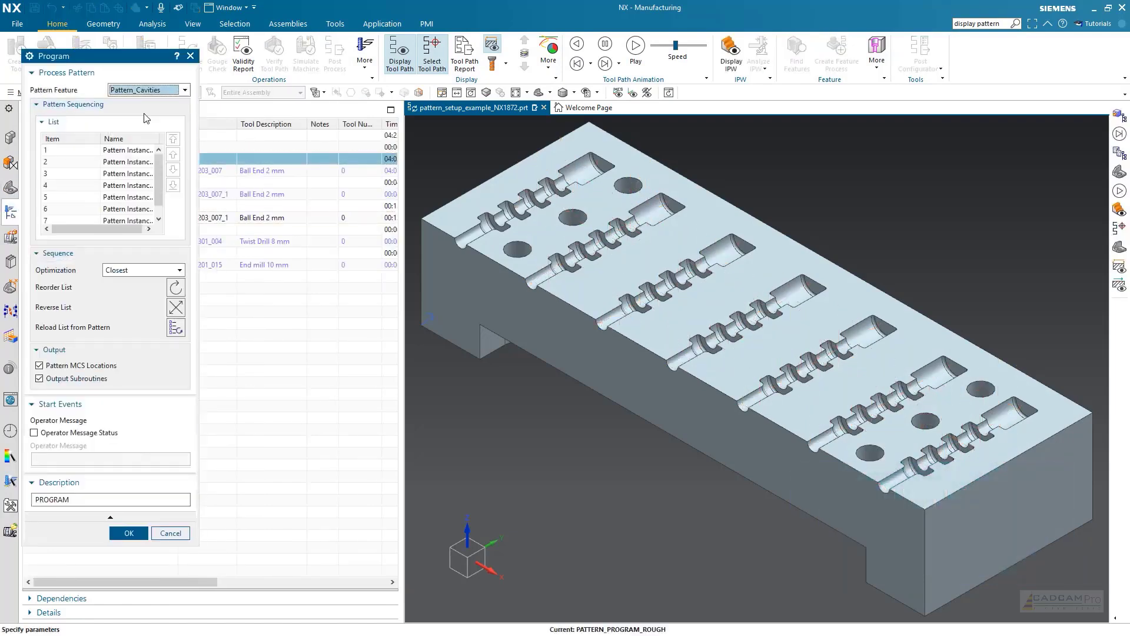
left_click(128, 533)
left_click(82, 170)
right_click(76, 172)
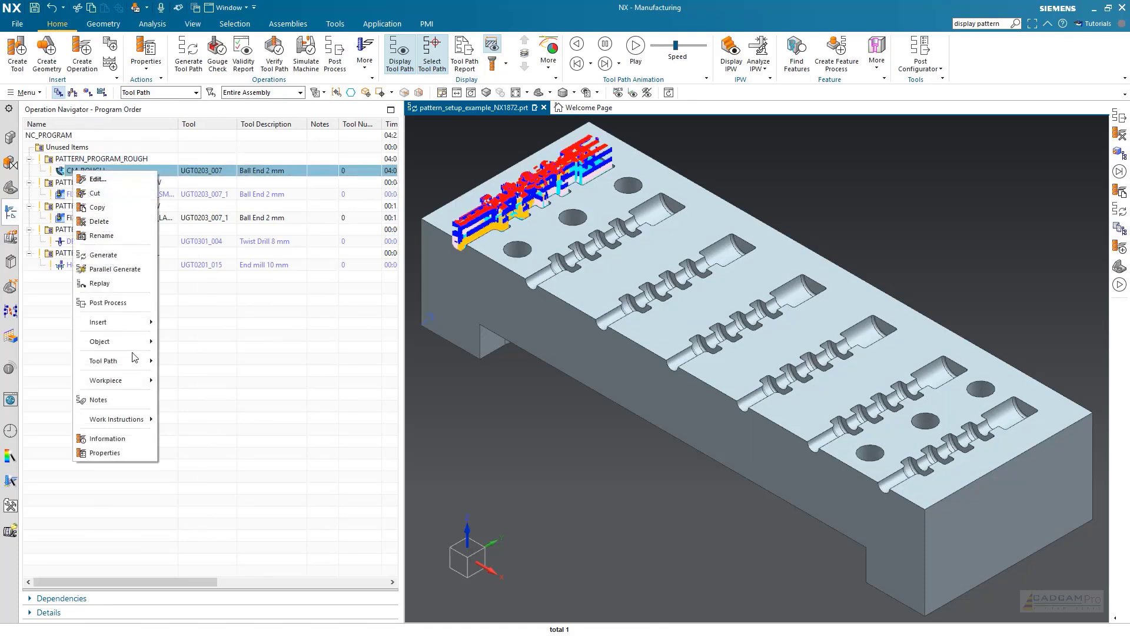
mouse_move(118, 360)
left_click(195, 476)
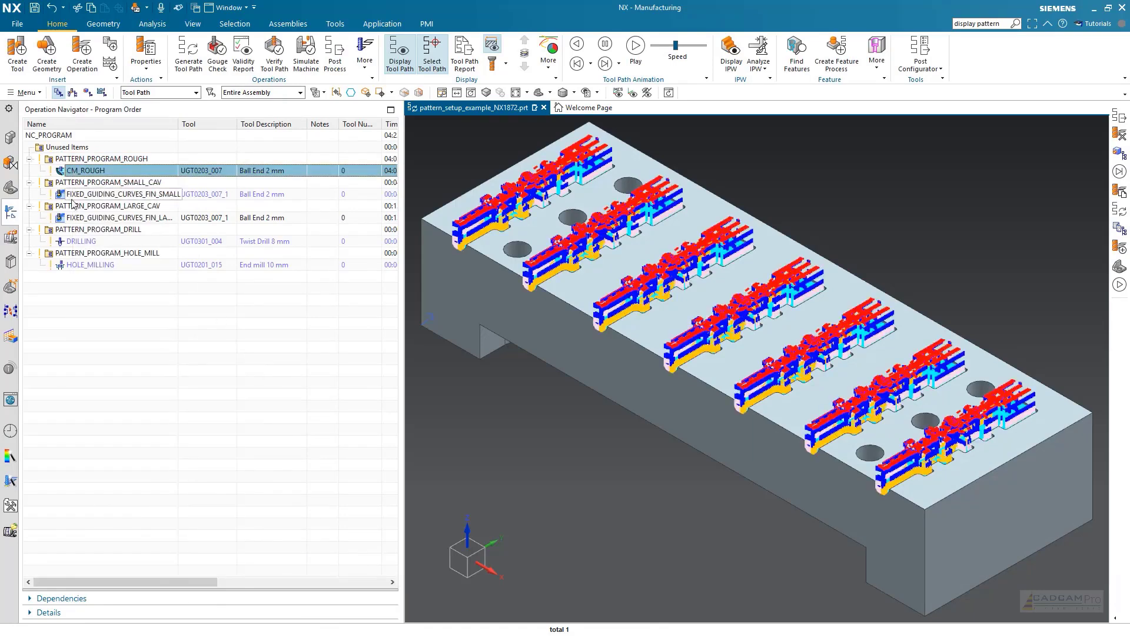
Assign the Pattern_Position_Toleranced feature to PATTERN_PROGRAM_SMALL_CAV and display the pattern of its guiding curves operation.
double_click(83, 183)
left_click(146, 90)
left_click(142, 121)
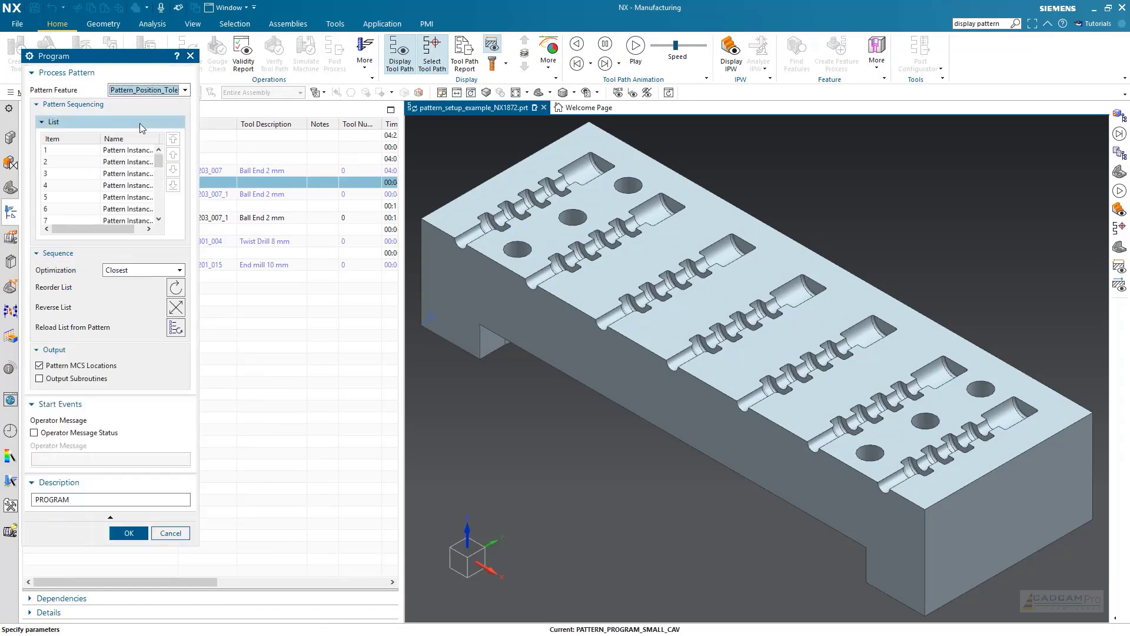
left_click(128, 533)
right_click(103, 194)
mouse_move(141, 388)
left_click(230, 505)
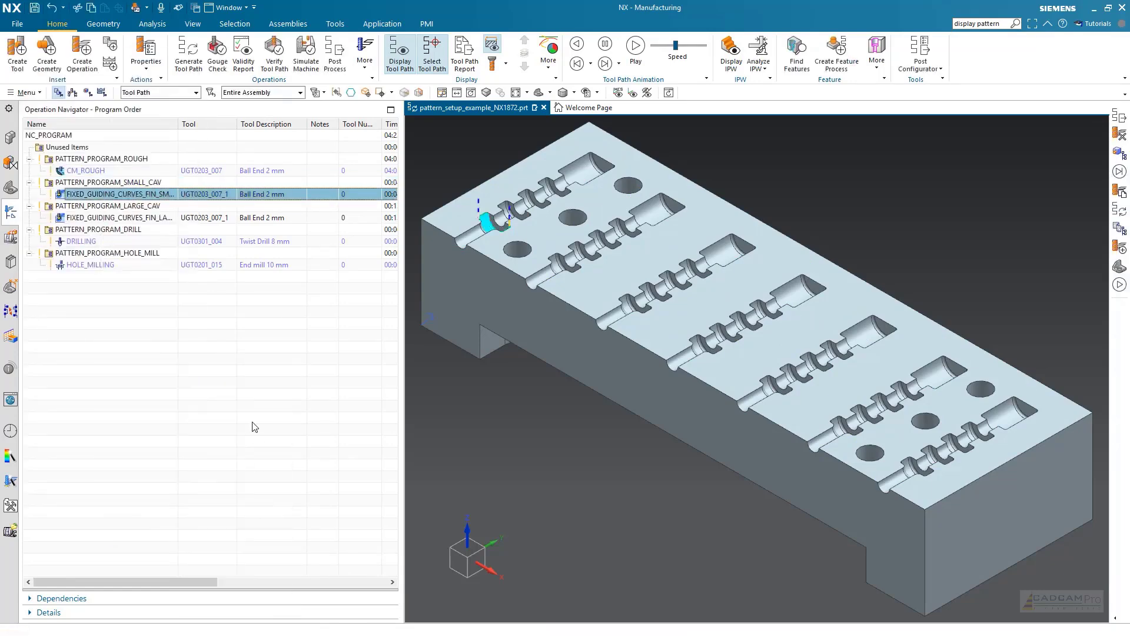
Assign the Pattern_Position_Toleranced feature to PATTERN_PROGRAM_LARGE_CAV and display the pattern of its guiding curves operation.
double_click(101, 207)
left_click(144, 89)
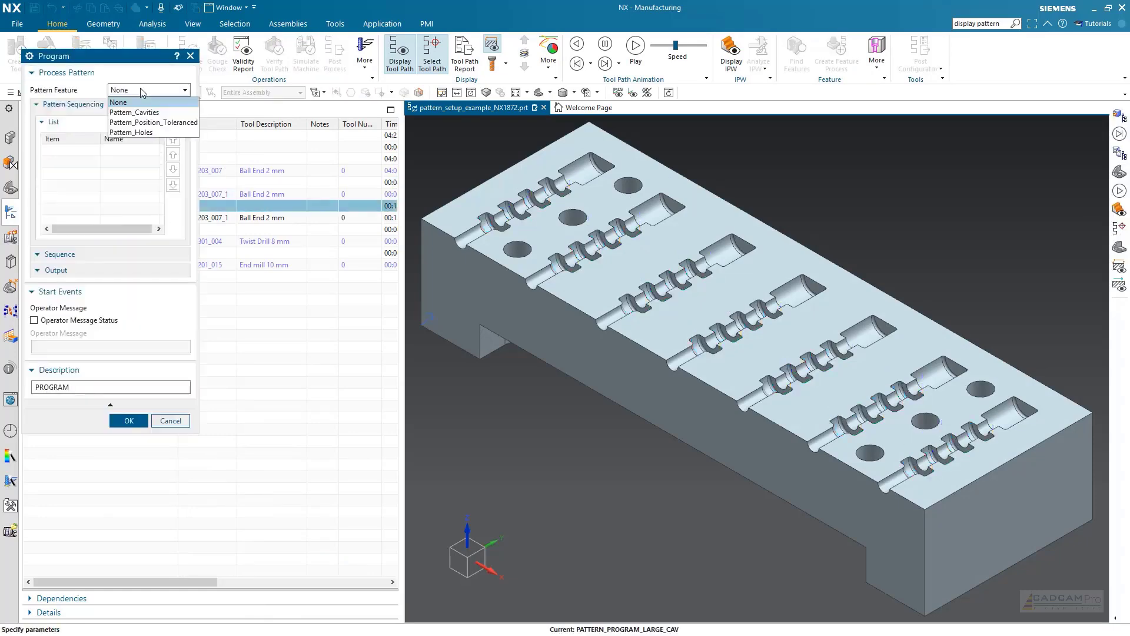
left_click(160, 122)
left_click(126, 524)
right_click(109, 219)
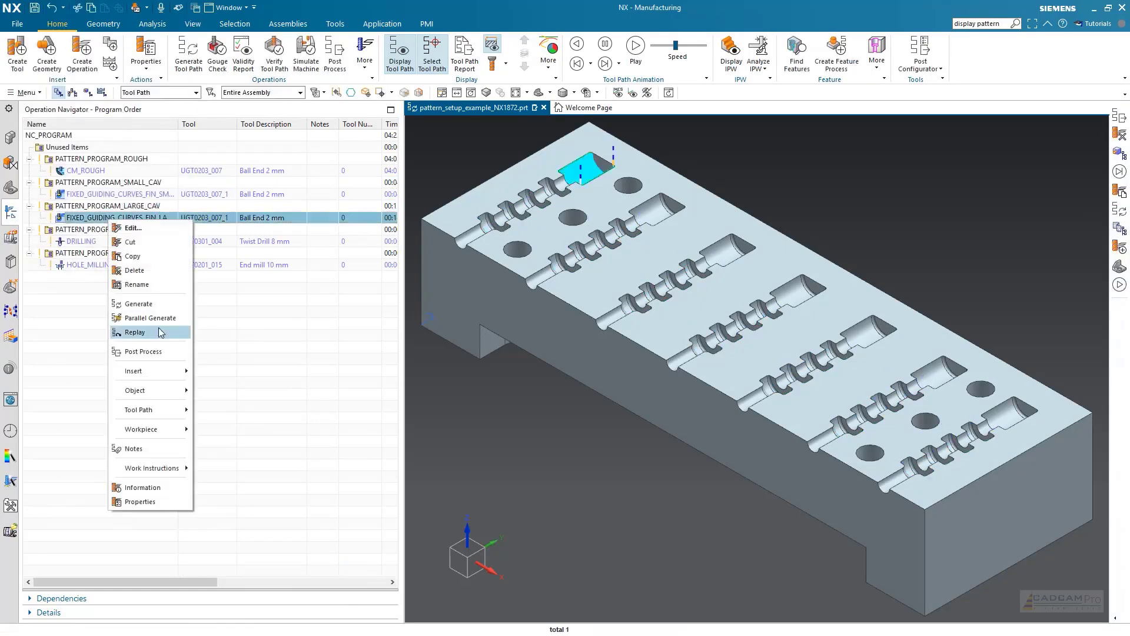
mouse_move(176, 410)
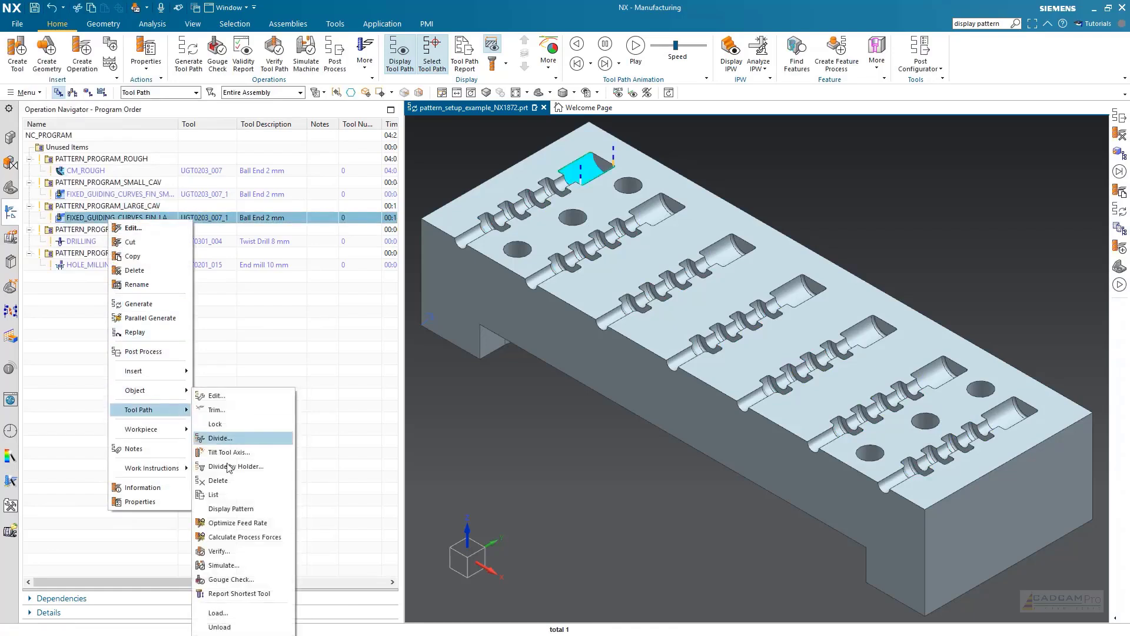
left_click(231, 508)
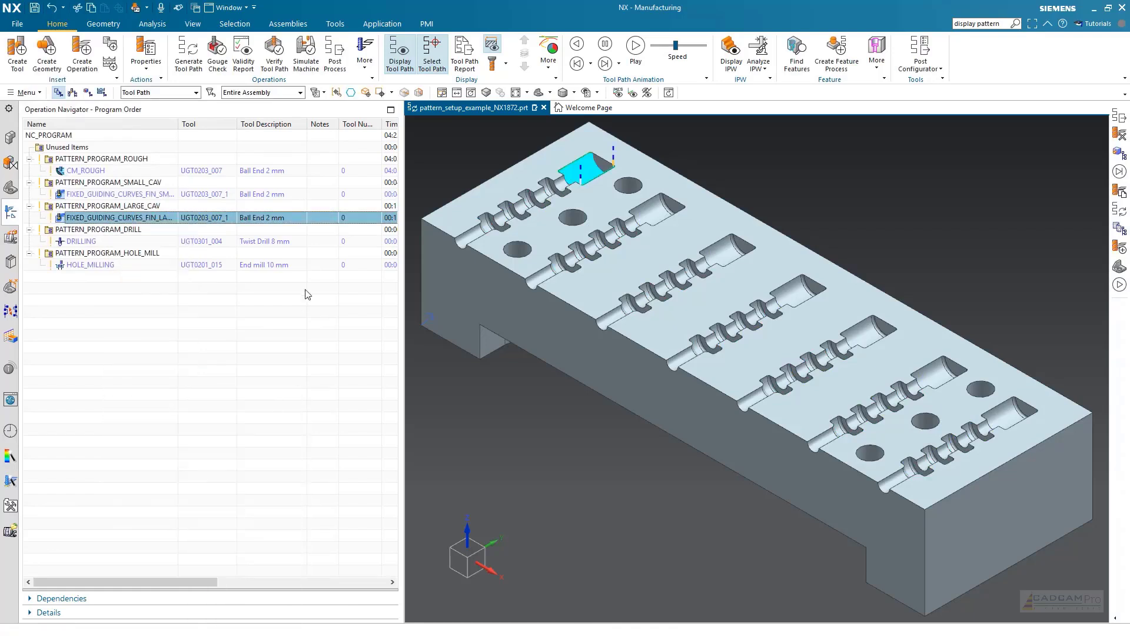
Assign the Pattern_Holes feature to both PATTERN_PROGRAM_DRILL and PATTERN_PROGRAM_HOLE_MILL.
double_click(95, 229)
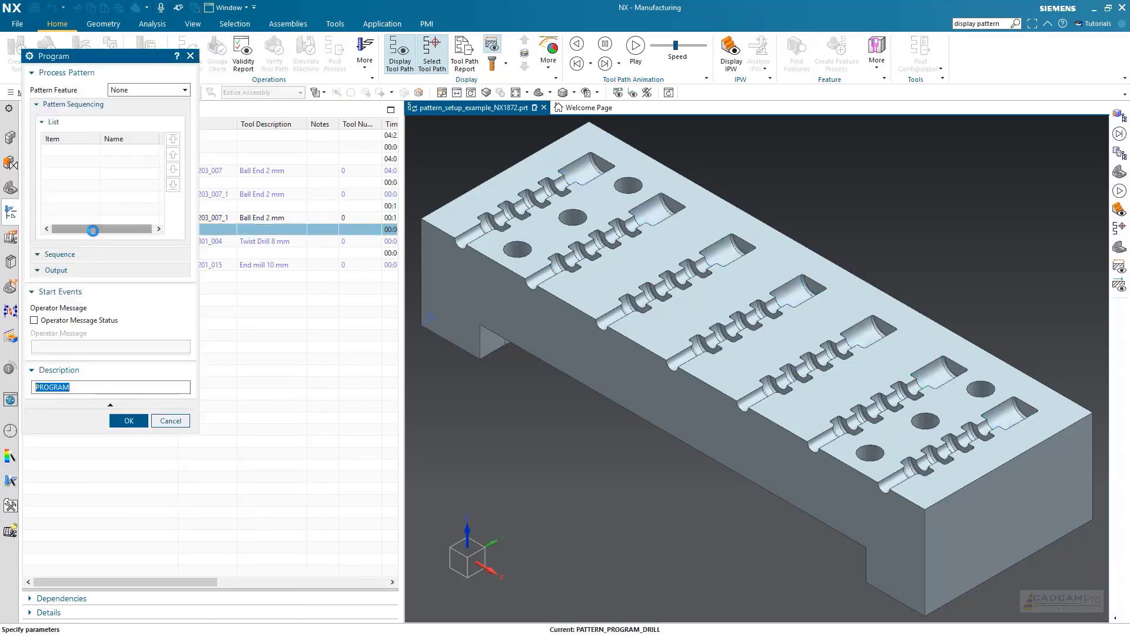
left_click(149, 90)
left_click(153, 123)
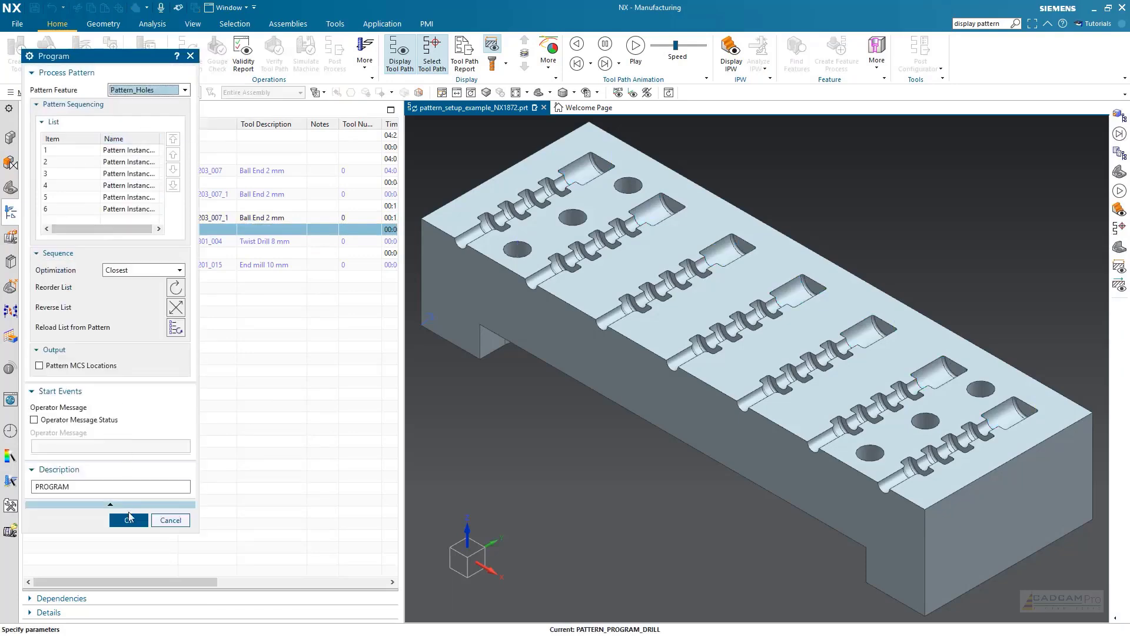
left_click(129, 521)
left_click(80, 254)
double_click(79, 254)
left_click(148, 89)
left_click(155, 133)
left_click(129, 521)
Display the pattern of the DRILLING operation's tool path on the part.
right_click(94, 242)
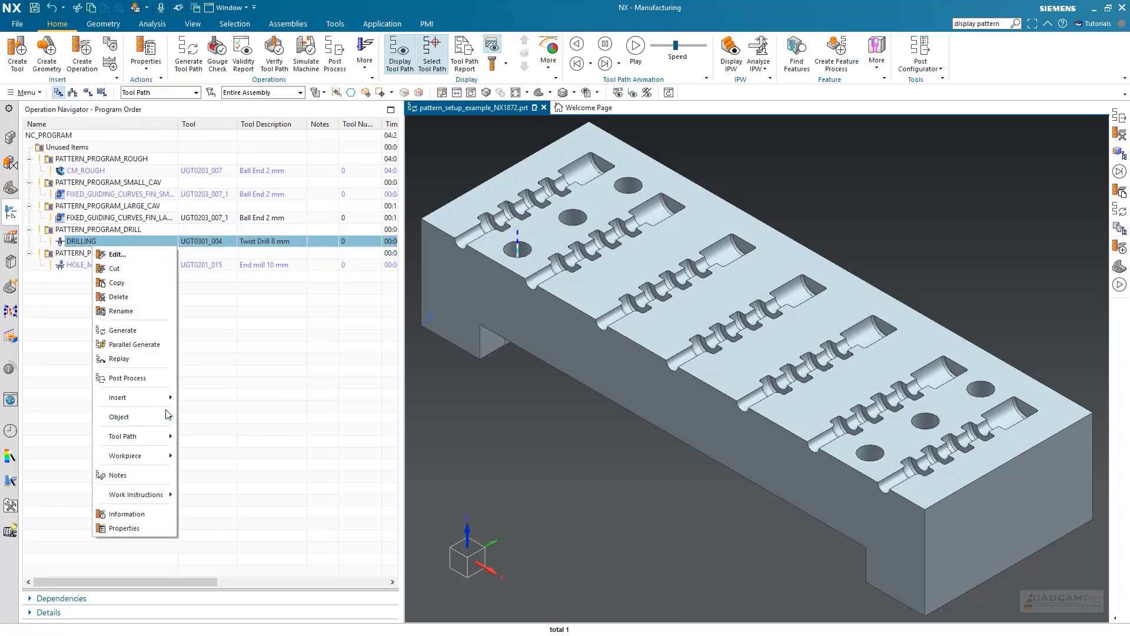
mouse_move(135, 436)
left_click(226, 509)
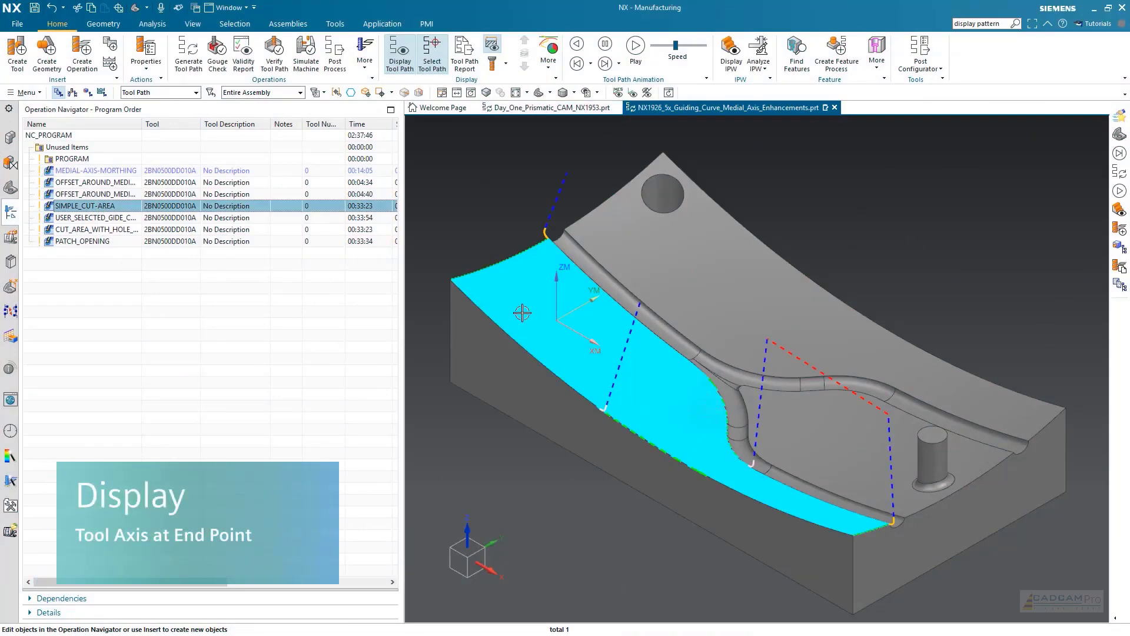
Turn on the tool axis display at end points and show the tool path of the SIMPLE_CUT-AREA operation.
scroll(521, 312, "up", 5)
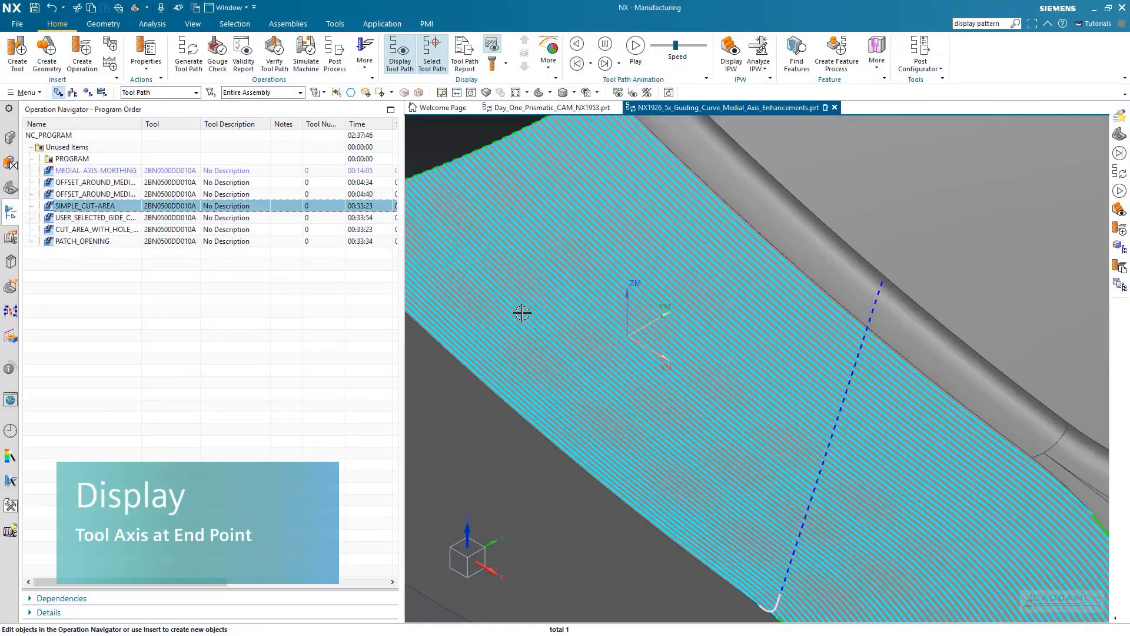
left_click(549, 54)
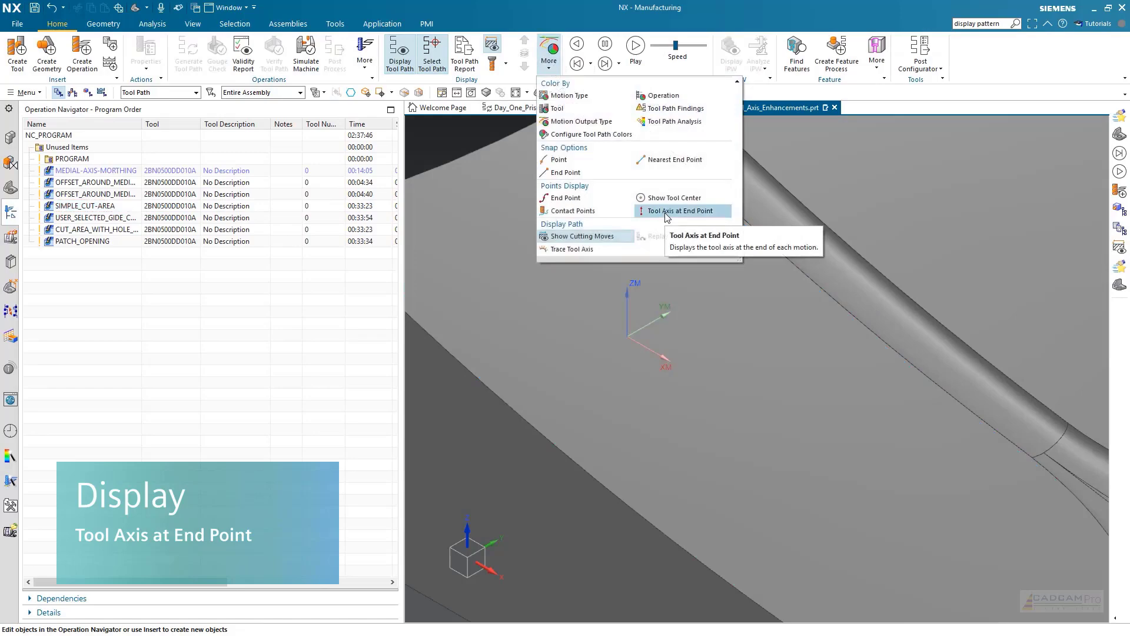
left_click(668, 212)
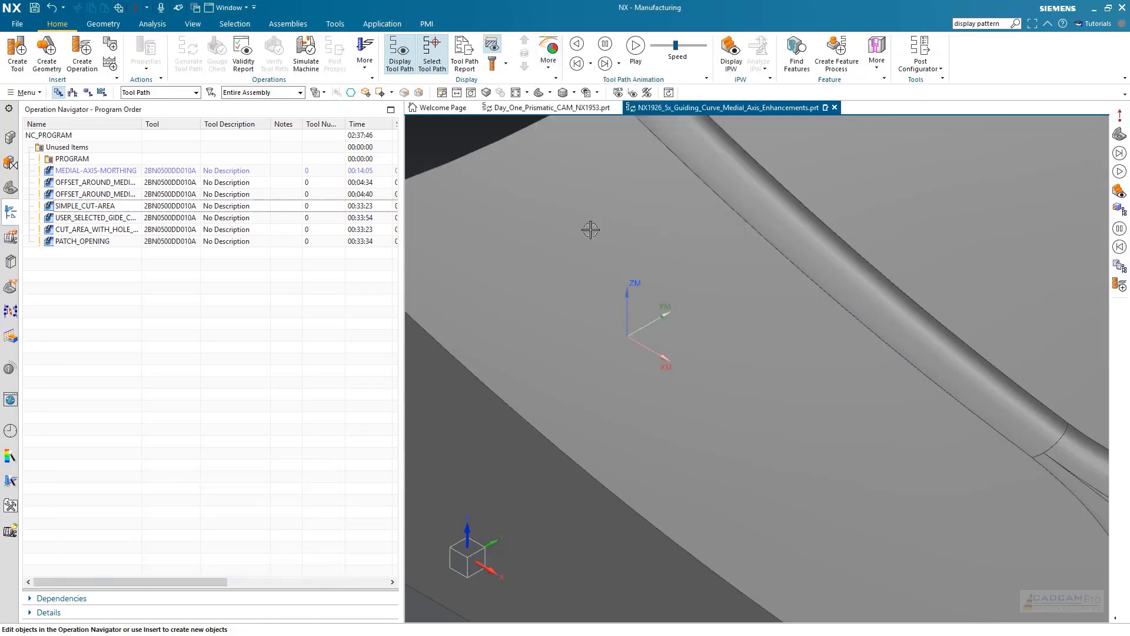
left_click(109, 206)
mouse_move(628, 311)
middle_mouse_down()
mouse_move(598, 275)
mouse_move(622, 312)
middle_mouse_up()
Set the tool axis trace length to 20 mm in the manufacturing preferences and display the SIMPLE_CUT-AREA tool path again.
left_click(27, 93)
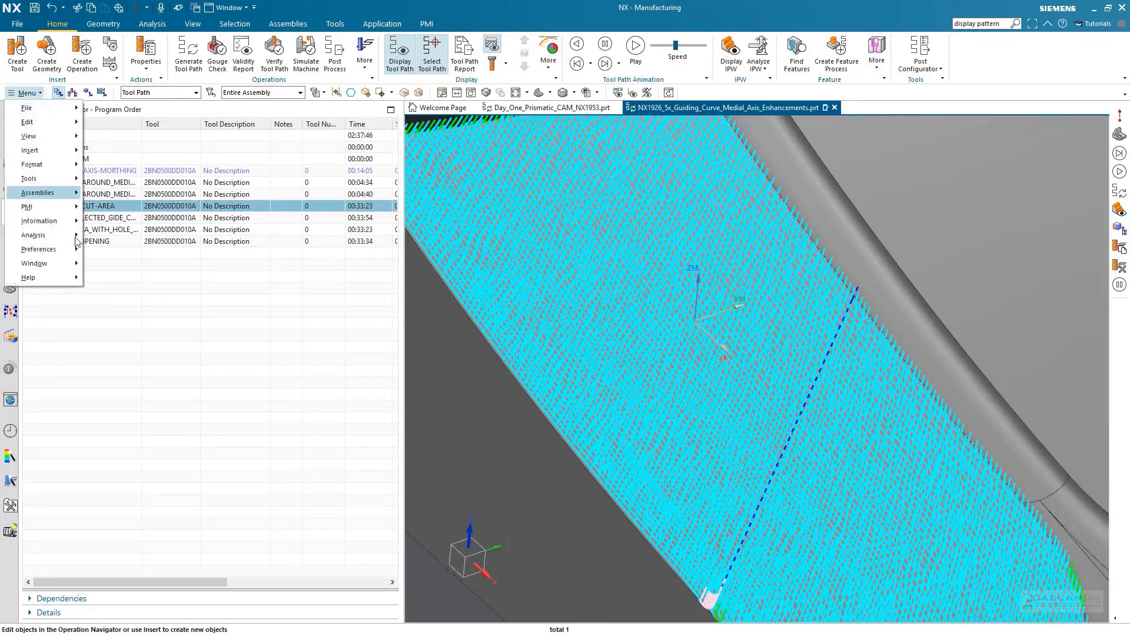
mouse_move(72, 249)
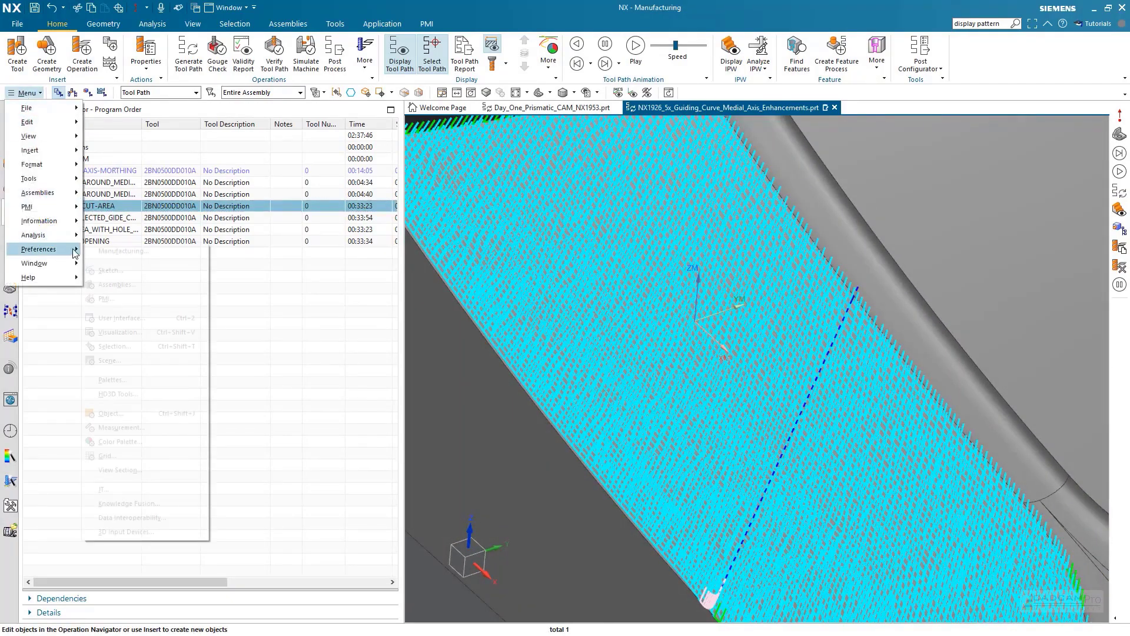
left_click(124, 252)
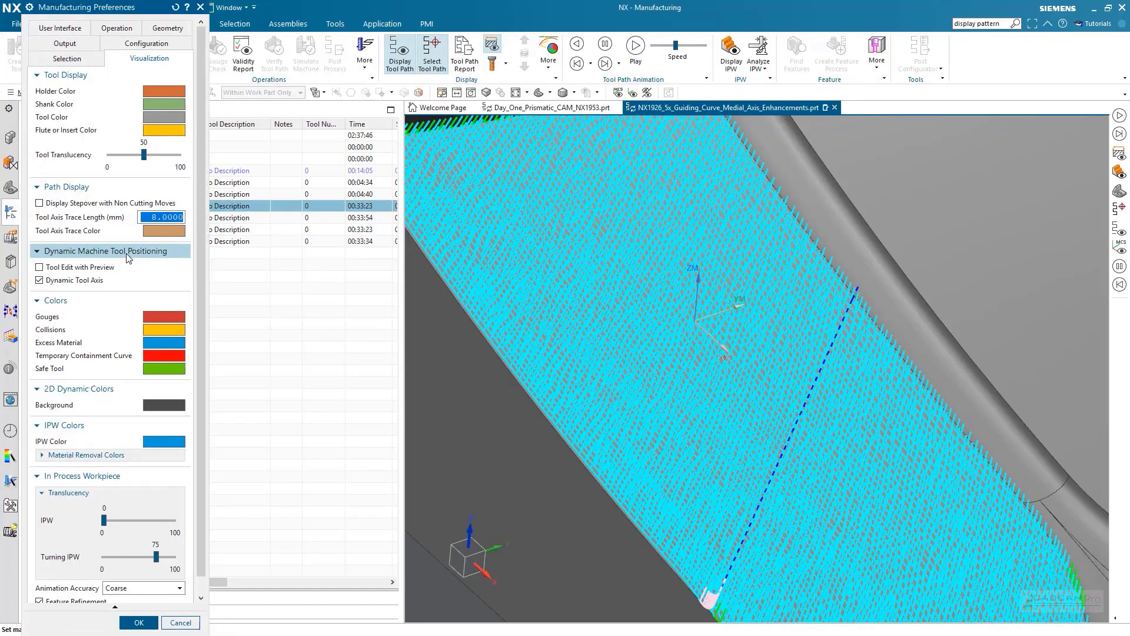
left_click(161, 216)
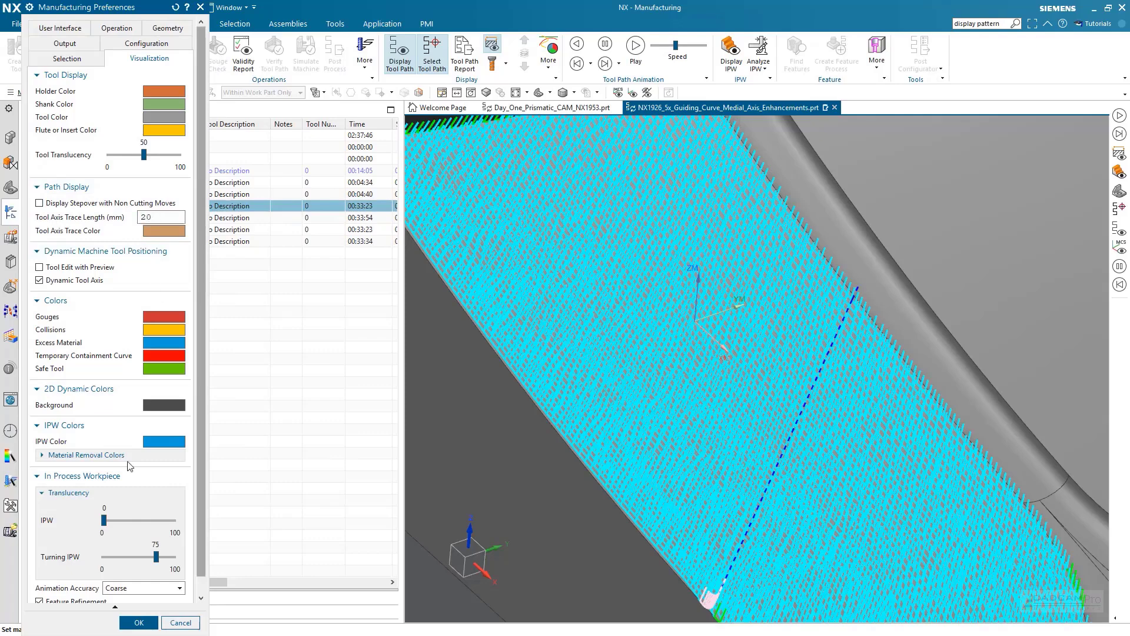
left_click(139, 623)
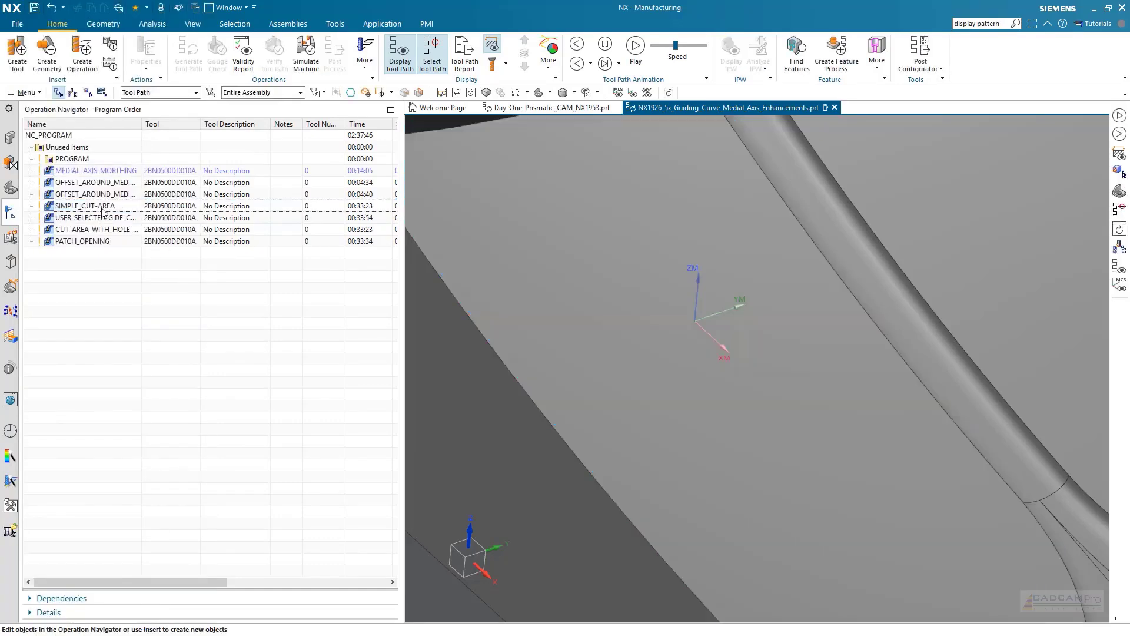
left_click(103, 207)
middle_click_drag(716, 315, 753, 342)
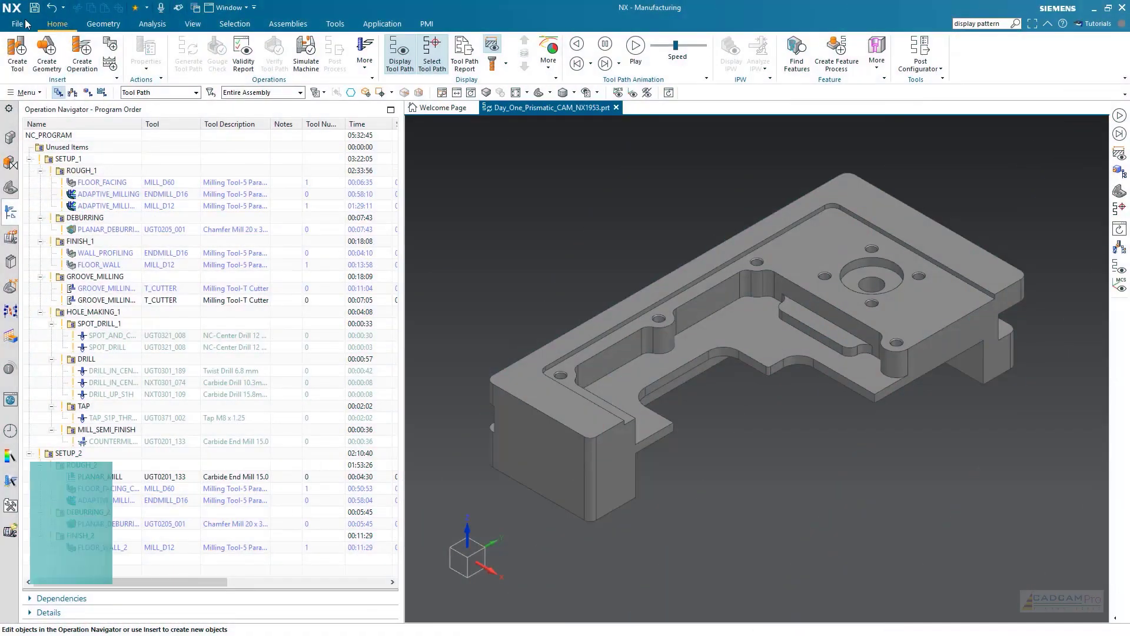
Review and confirm the assembly load options, and open an entry from the file utilities.
left_click(18, 25)
left_click(160, 67)
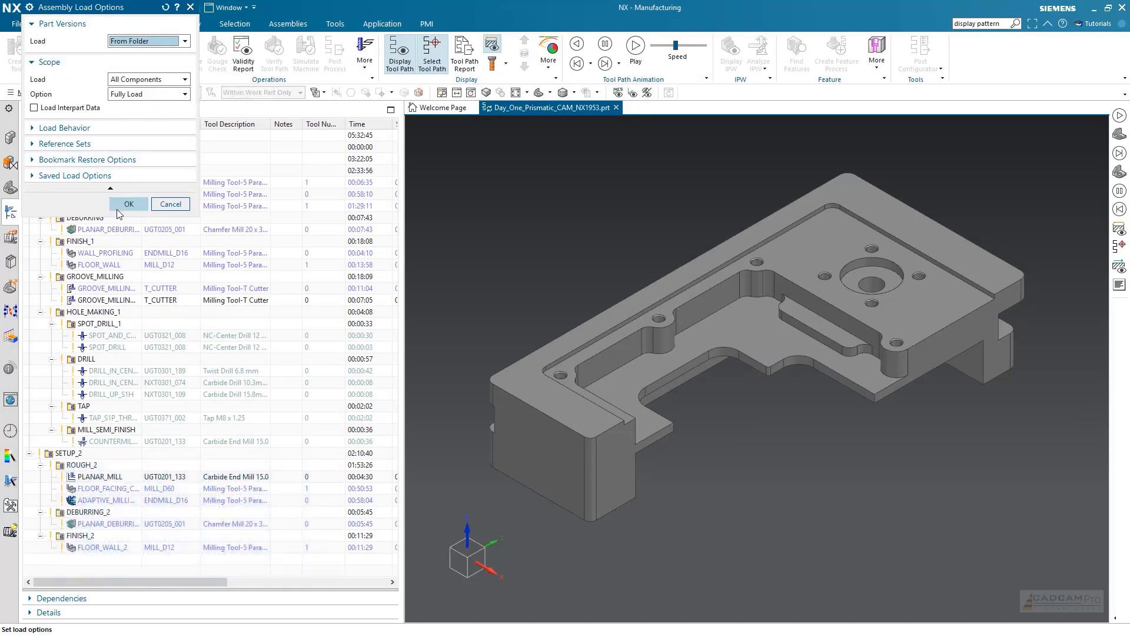
left_click(129, 204)
left_click(18, 26)
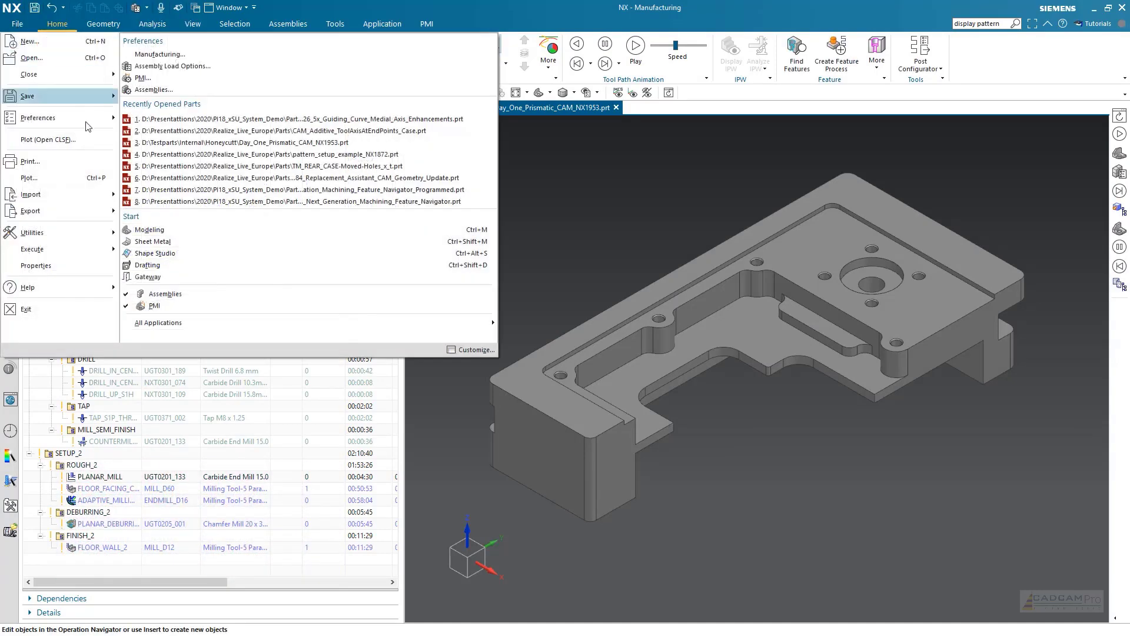
mouse_move(116, 231)
left_click(214, 55)
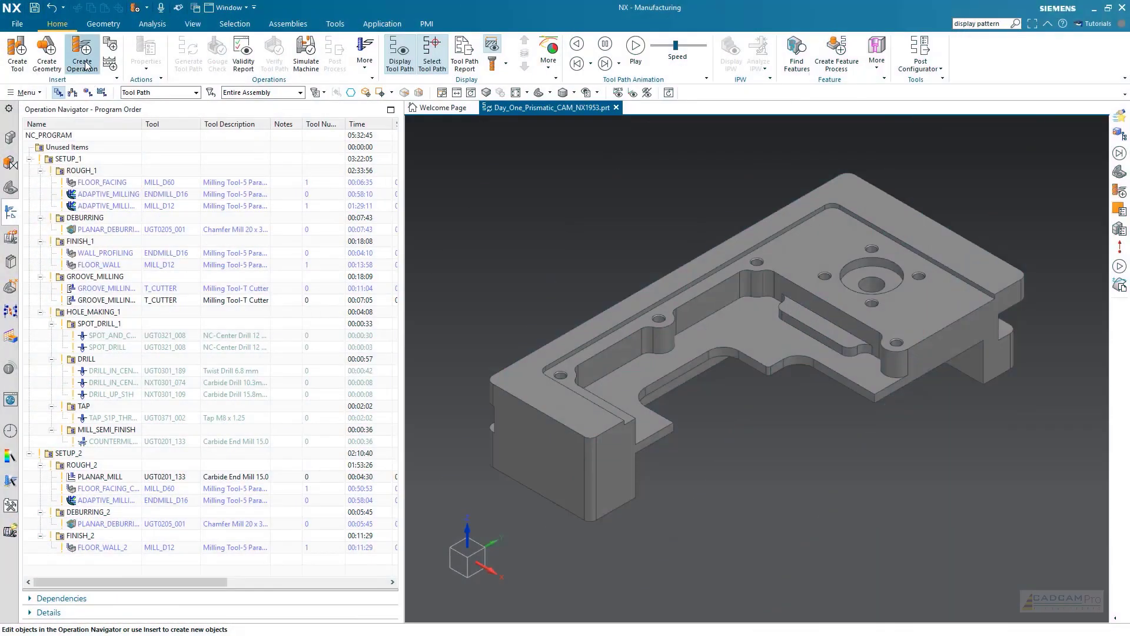
Create a MILL_PART_PROBING operation from the probing templates in the DEBURRING program with the WORKPIECE geometry.
left_click(82, 53)
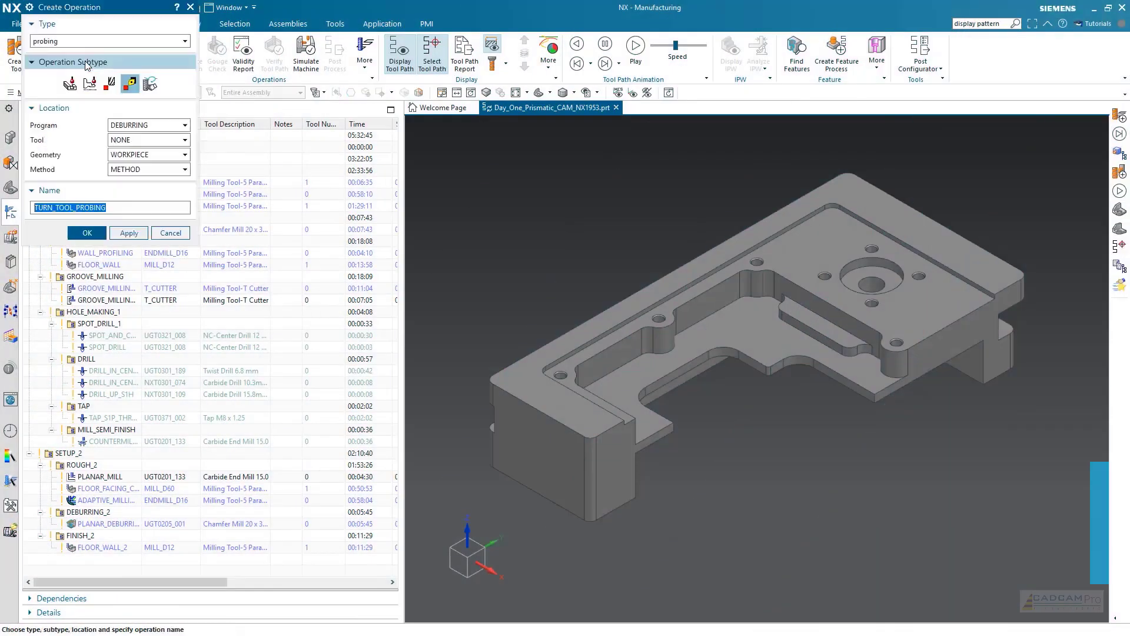
left_click(69, 83)
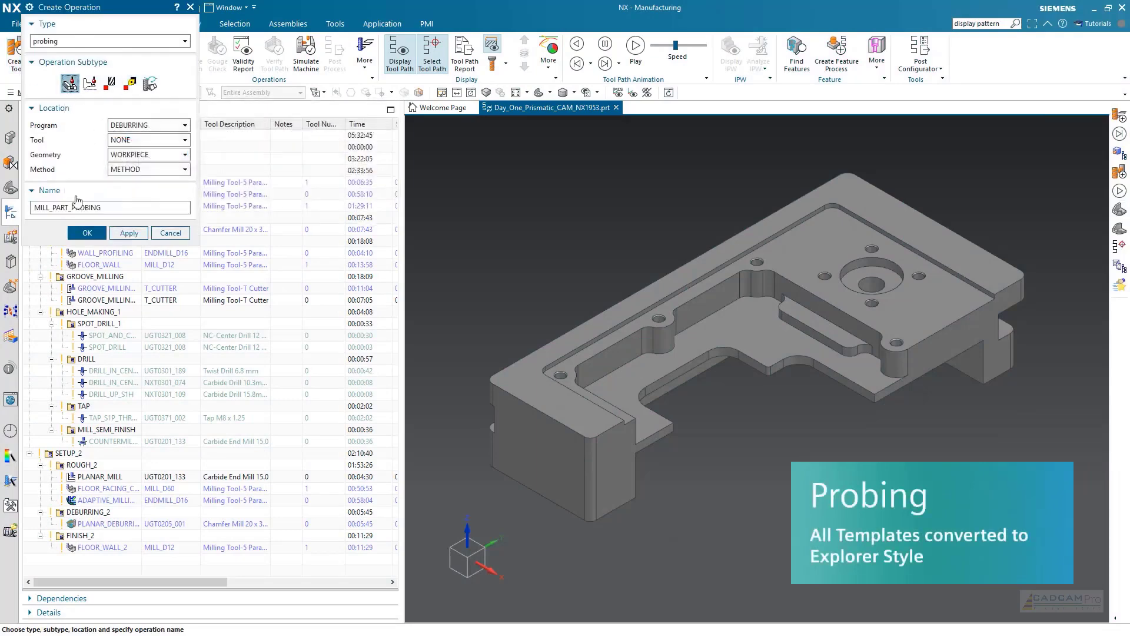
left_click(86, 233)
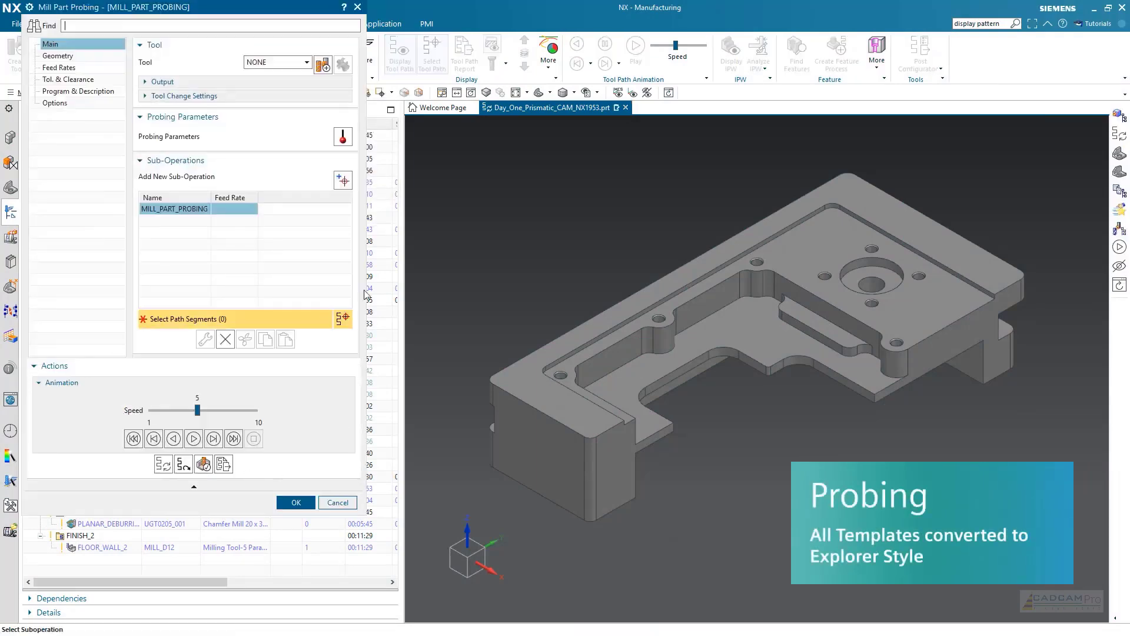
left_click(297, 505)
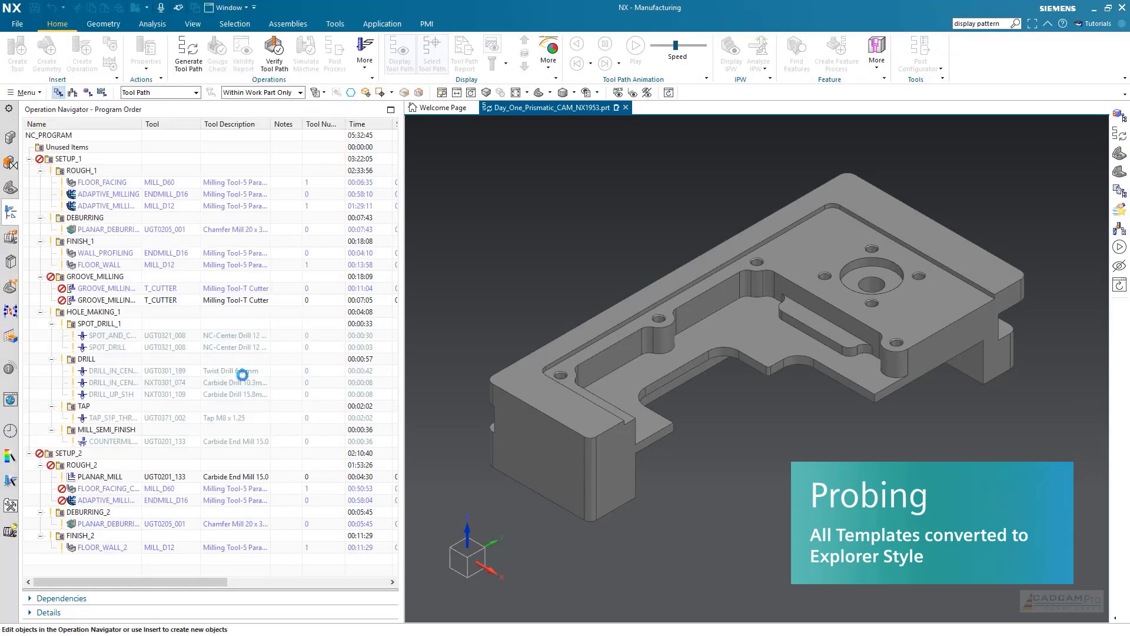
Create a TURN_PART_PROBING operation from the probing templates in the DEBURRING program.
left_click(82, 52)
left_click(89, 83)
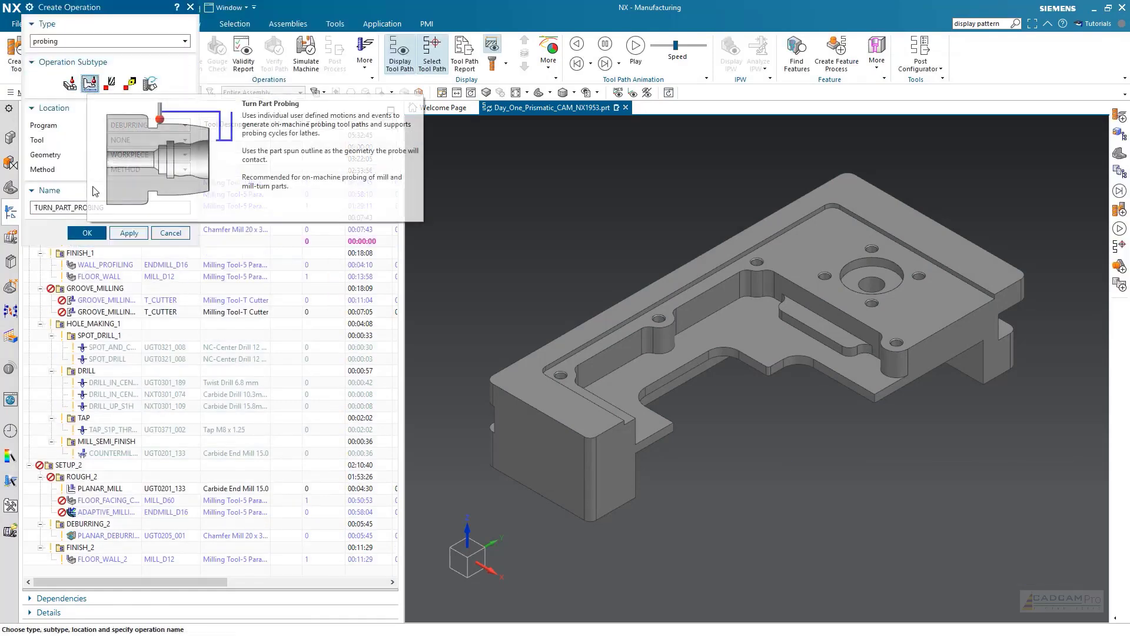
left_click(90, 233)
left_click(297, 502)
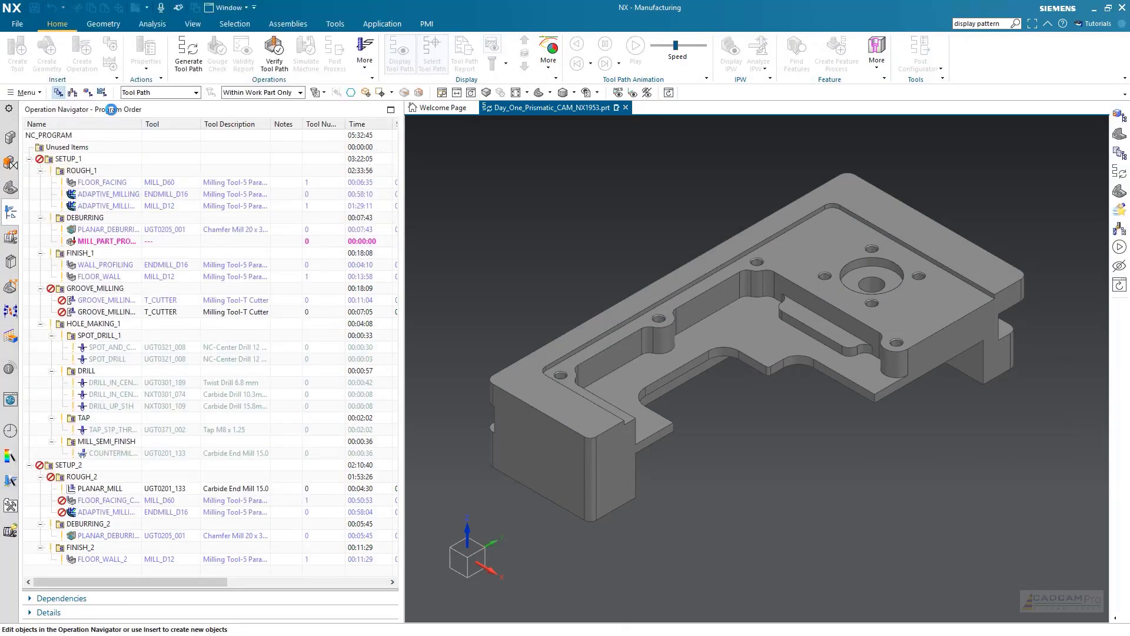
Add a MILL_TOOL_PROBING operation from the probing templates to the DEBURRING program.
left_click(81, 52)
left_click(110, 84)
left_click(87, 233)
left_click(286, 501)
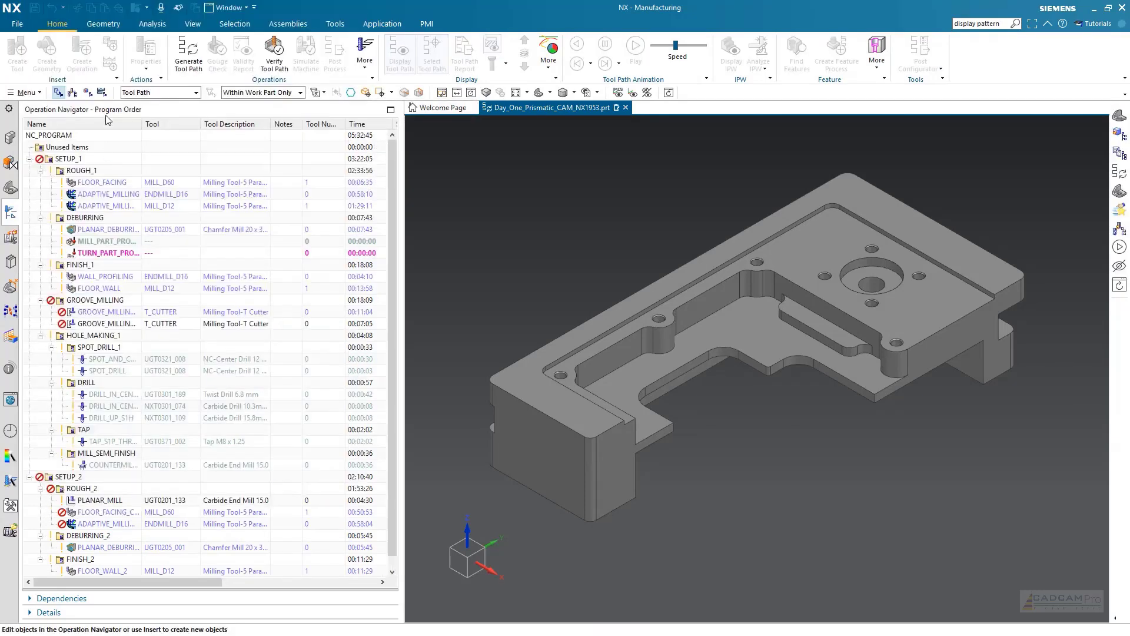
Create a TURN_TOOL_PROBING operation in the DEBURRING program with tool NONE, geometry WORKPIECE and method METHOD.
left_click(82, 51)
left_click(130, 84)
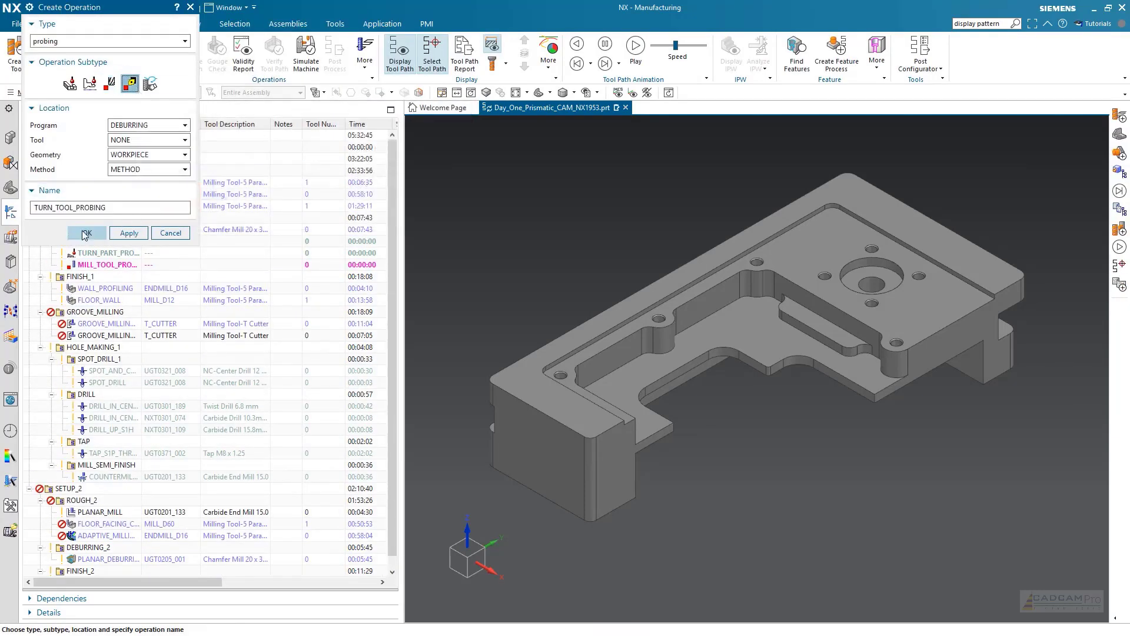
left_click(86, 233)
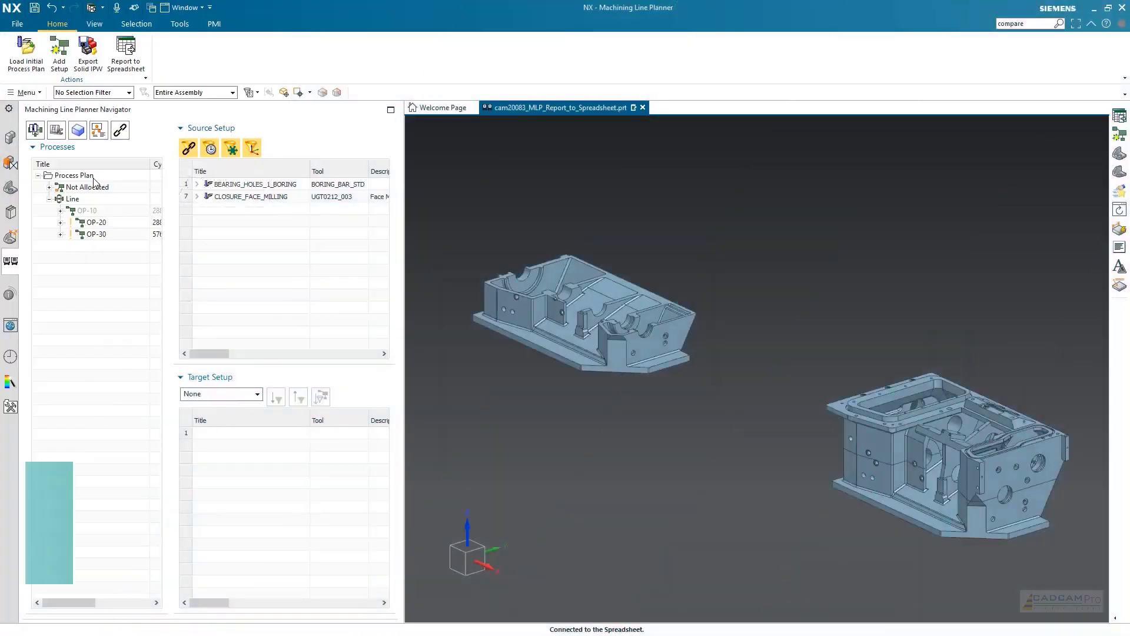
Export the machining line plan report to a spreadsheet and review the chart and pivot table on the Setup view sheet.
left_click(127, 66)
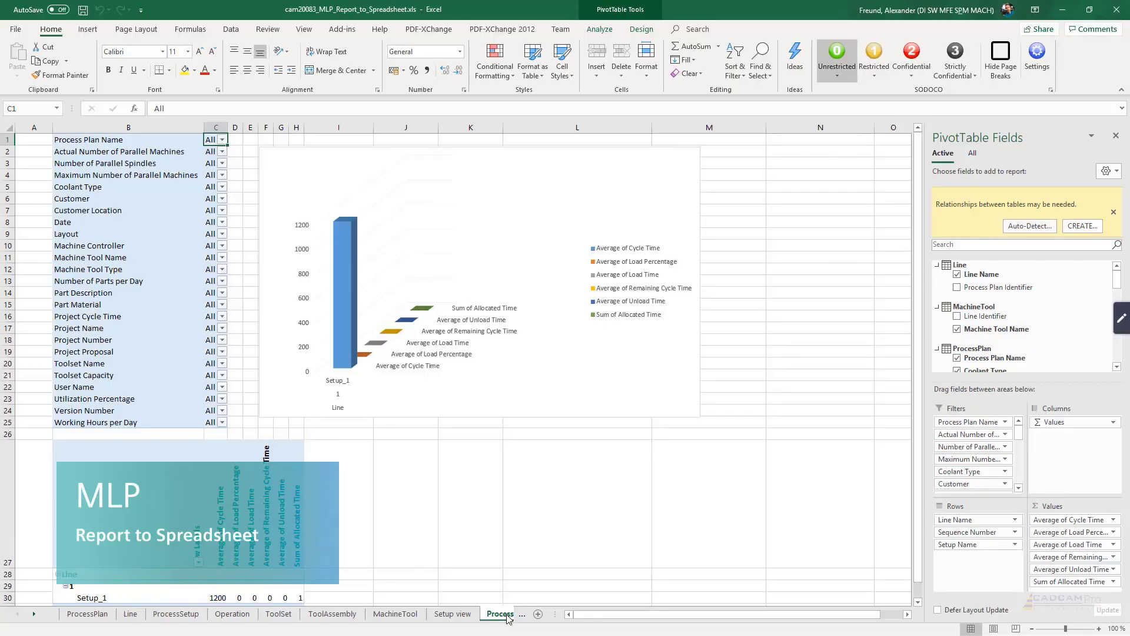
left_click(452, 614)
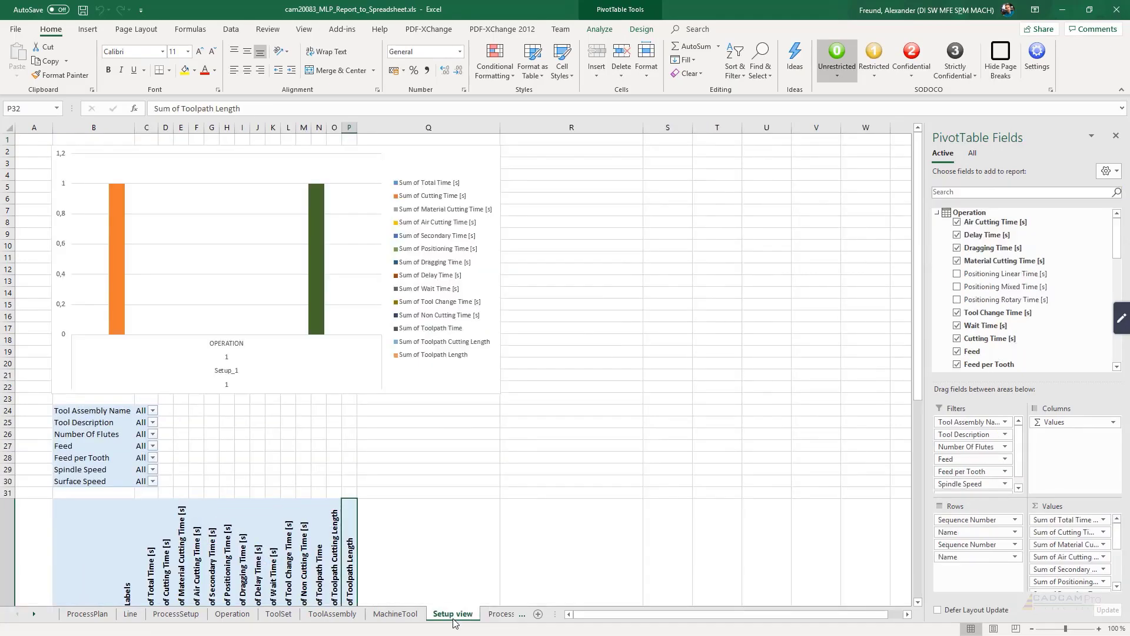
scroll(437, 541, "down", 6)
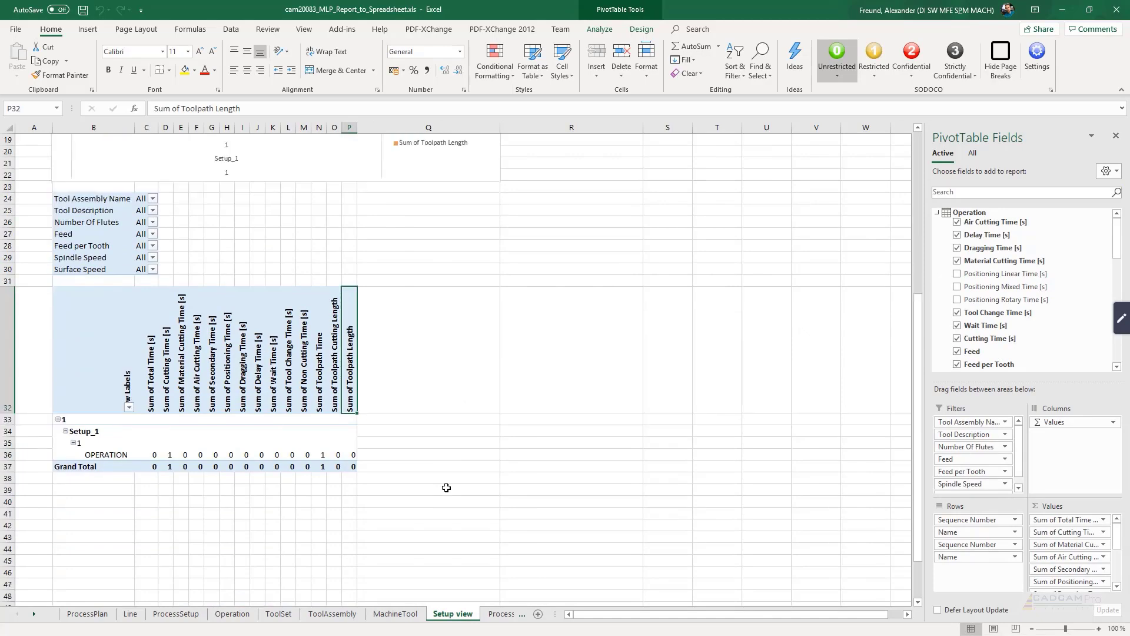
scroll(447, 488, "up", 6)
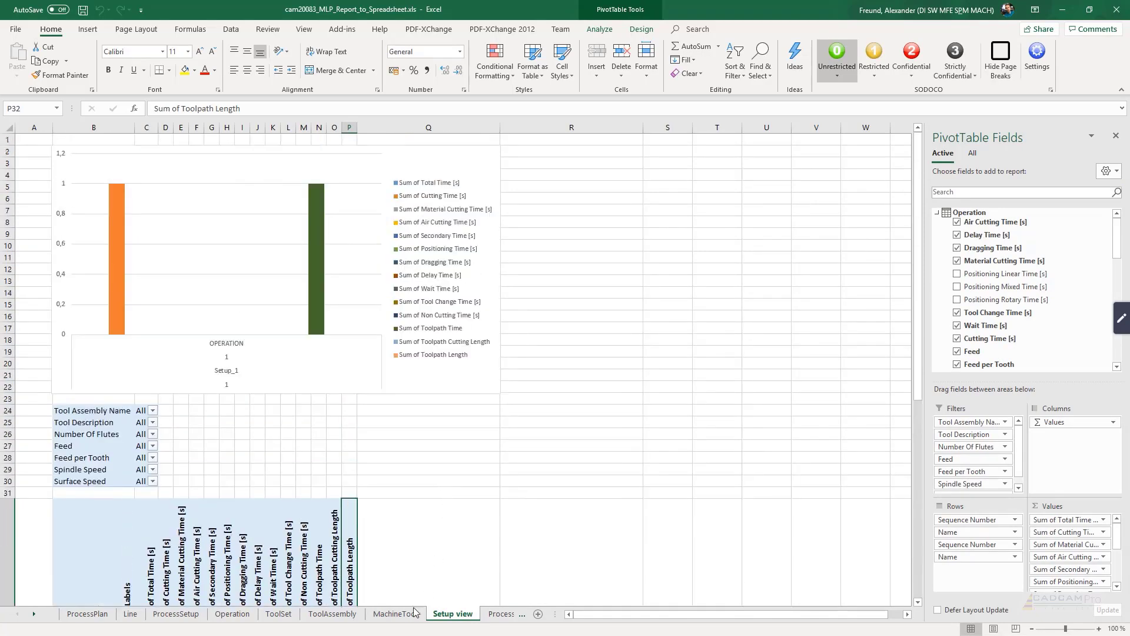
Examine the MachineTool, ToolAssembly, ToolSet and Operation sheets of the exported machining line report.
left_click(393, 614)
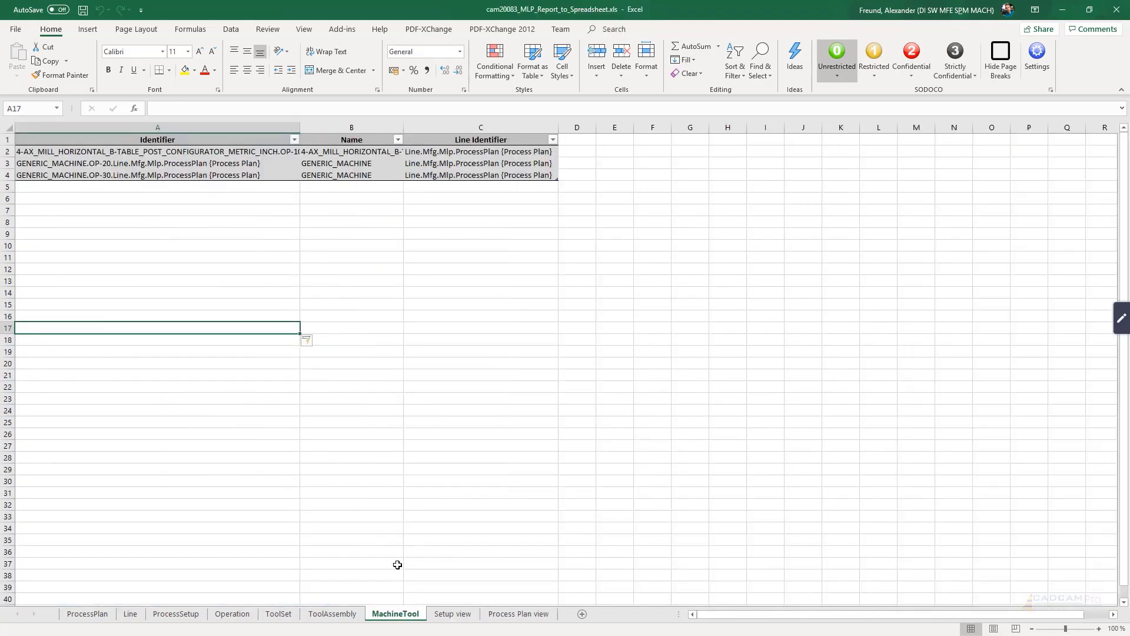
left_click(333, 614)
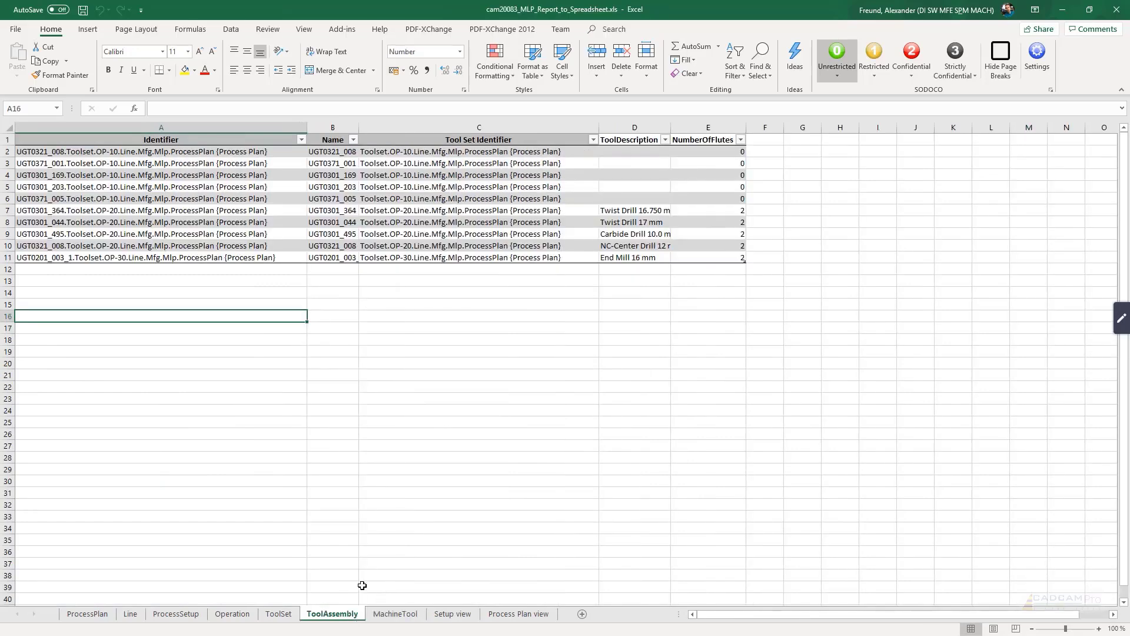
left_click(281, 615)
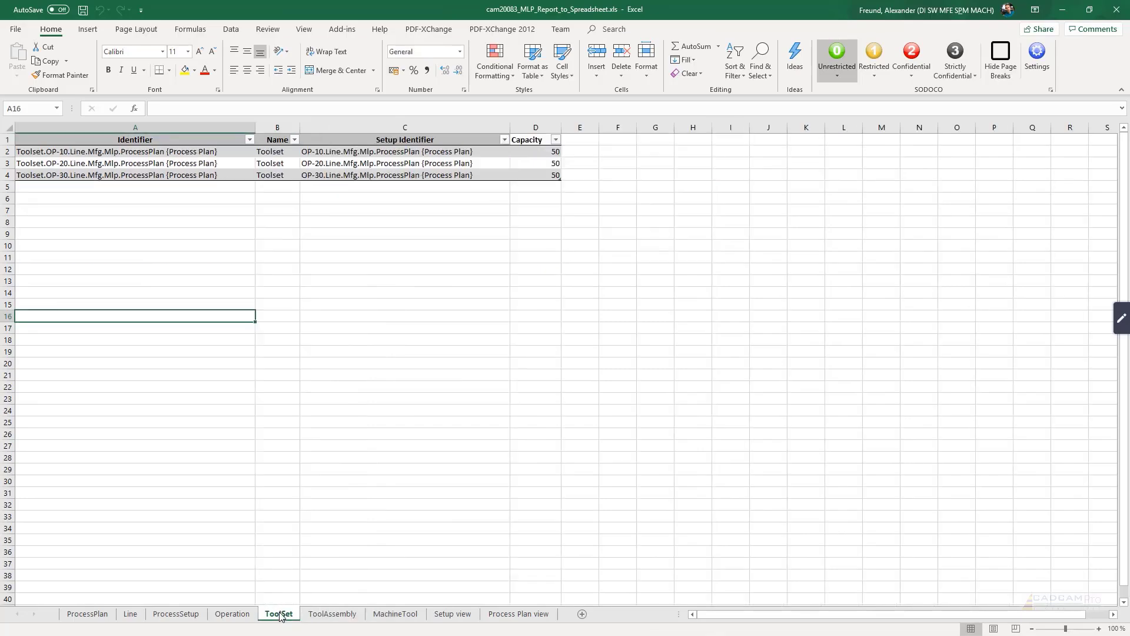
left_click(230, 614)
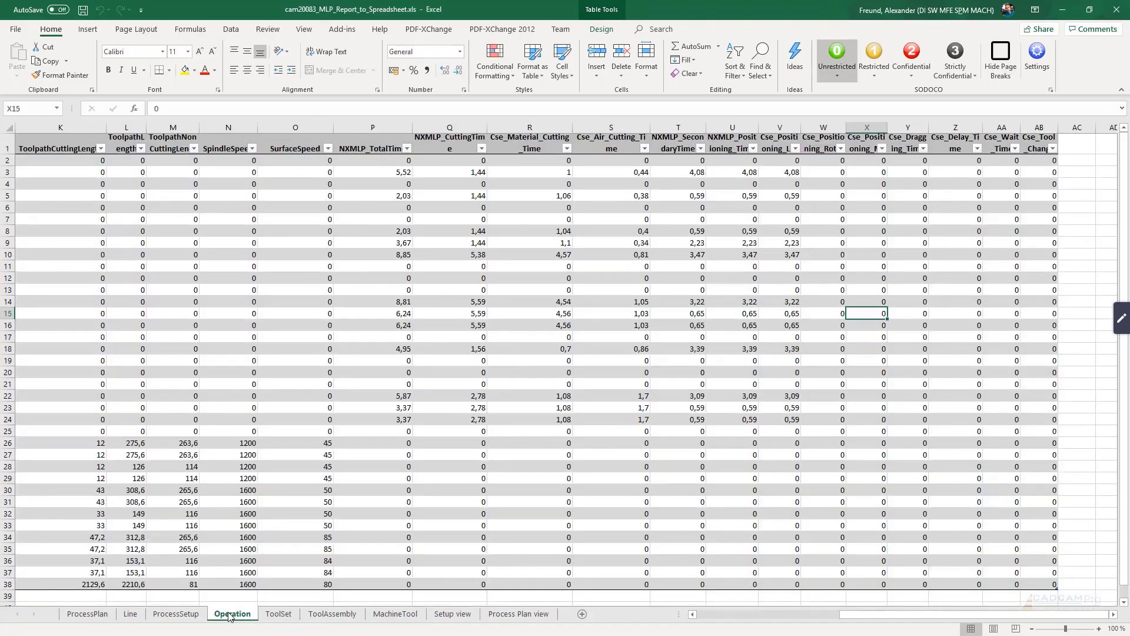
left_click_drag(904, 616, 704, 616)
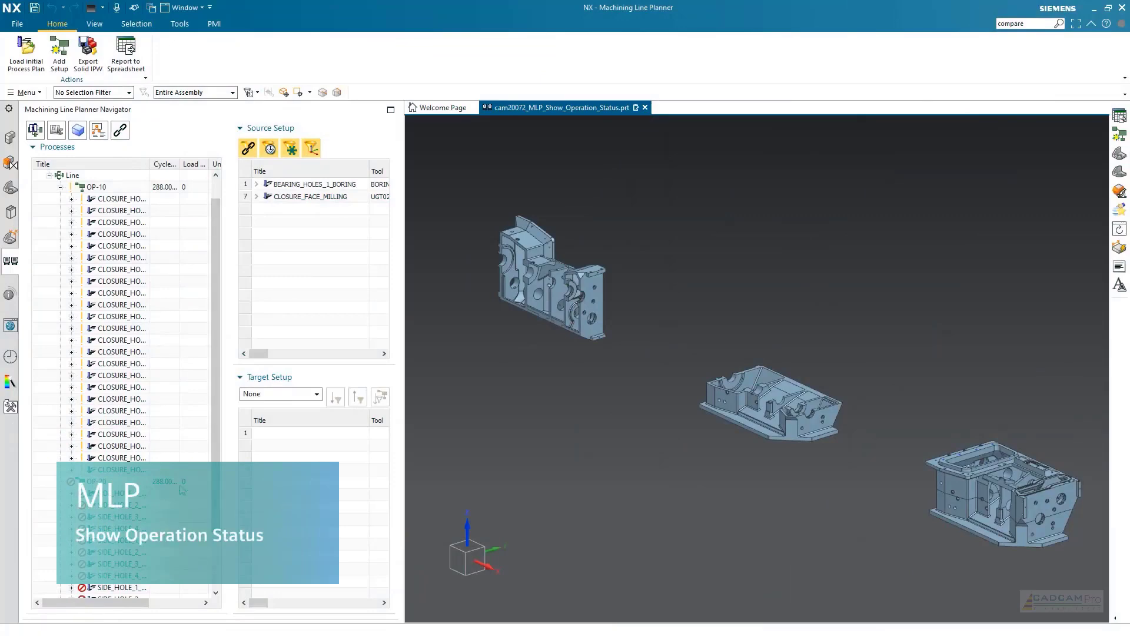
Open process_plan1_setup_2 from the line plan, generate and accept the SPOT_DRILL_46 tool paths, and return to the line plan part.
right_click(117, 481)
left_click(149, 486)
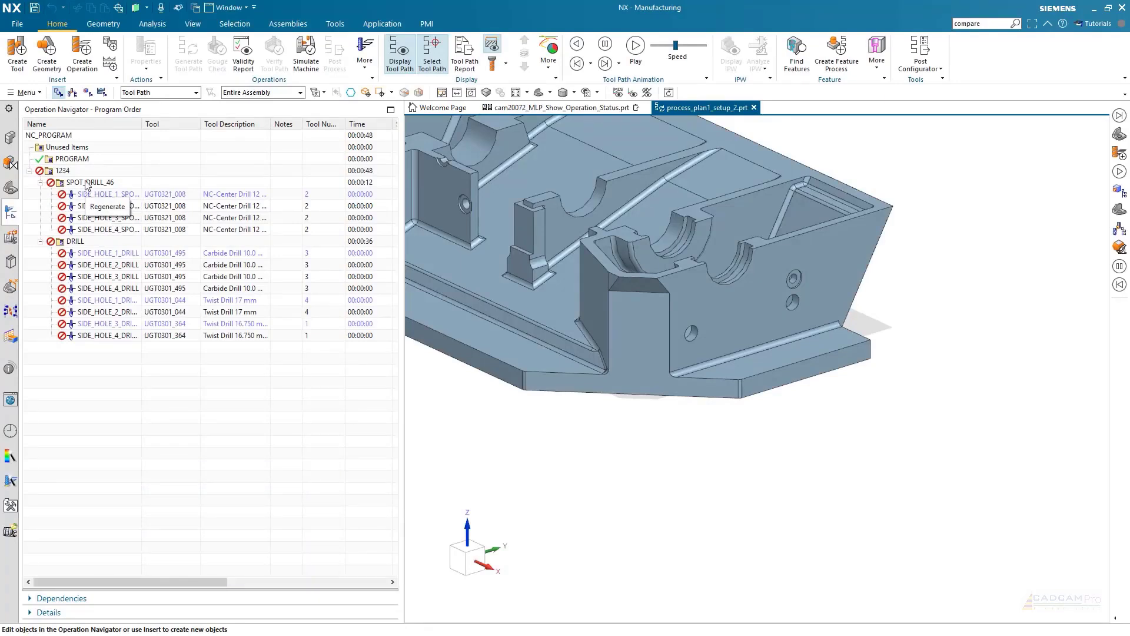
right_click(87, 184)
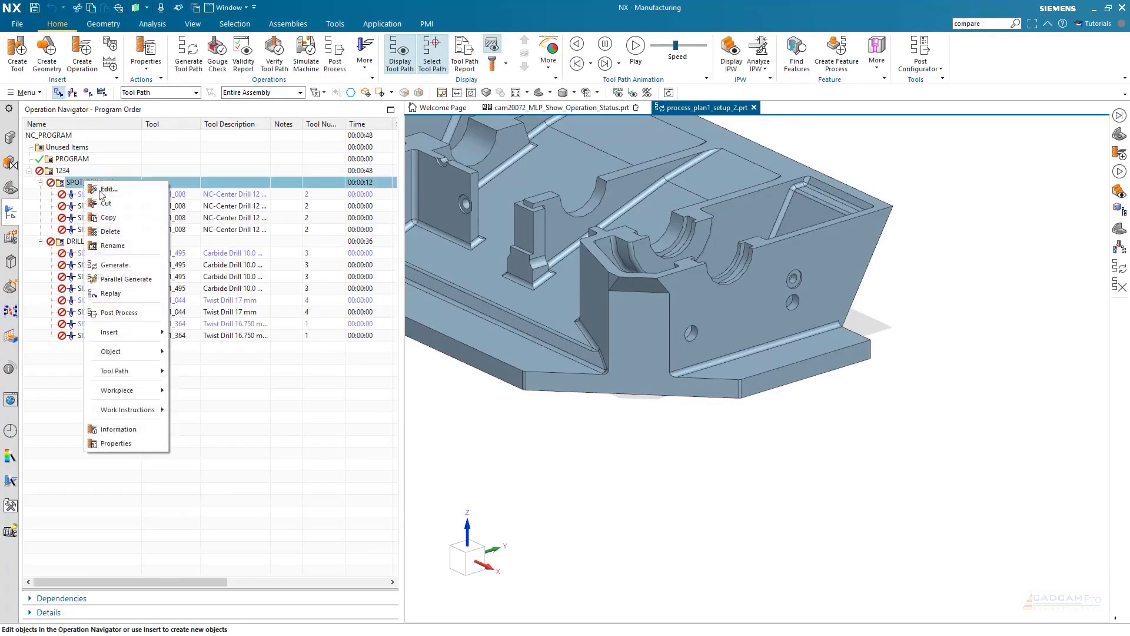
left_click(136, 265)
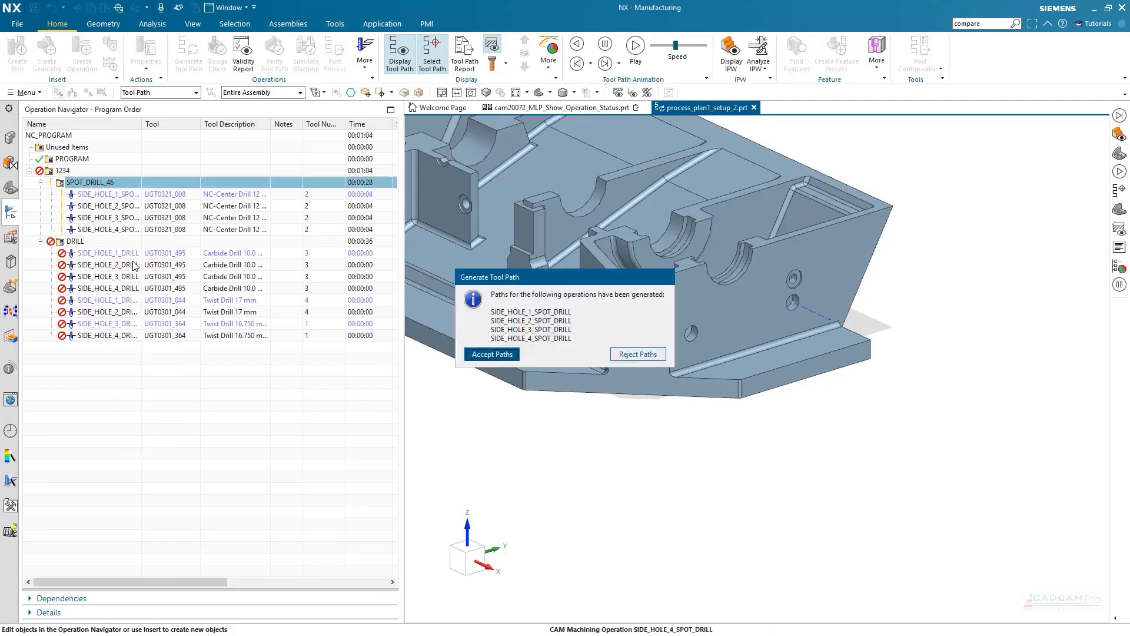
left_click(492, 353)
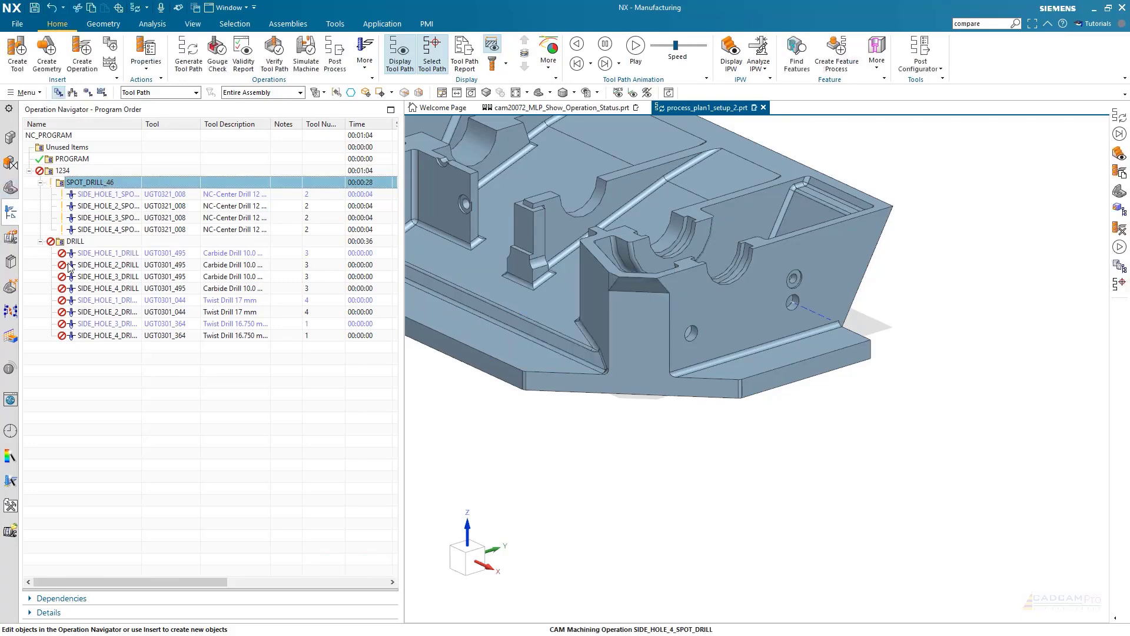
left_click(560, 108)
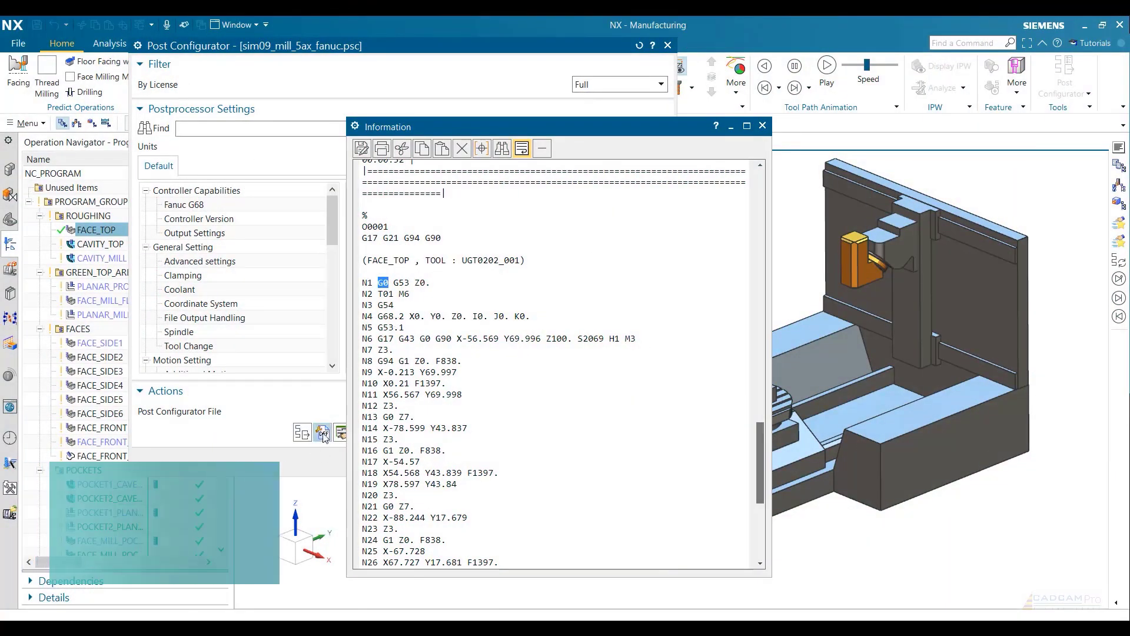
Set the zero format of the G_motion word in linear_move to 2.0 decimal places and post-process FACE_TOP again to check the G00 output.
left_click(323, 435)
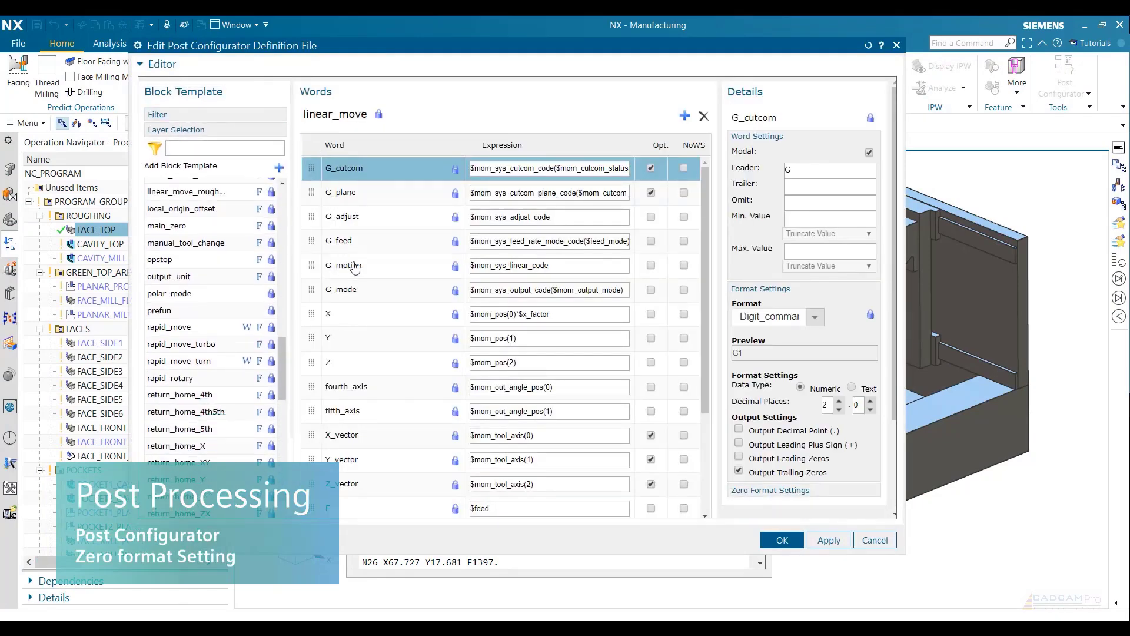
left_click(352, 266)
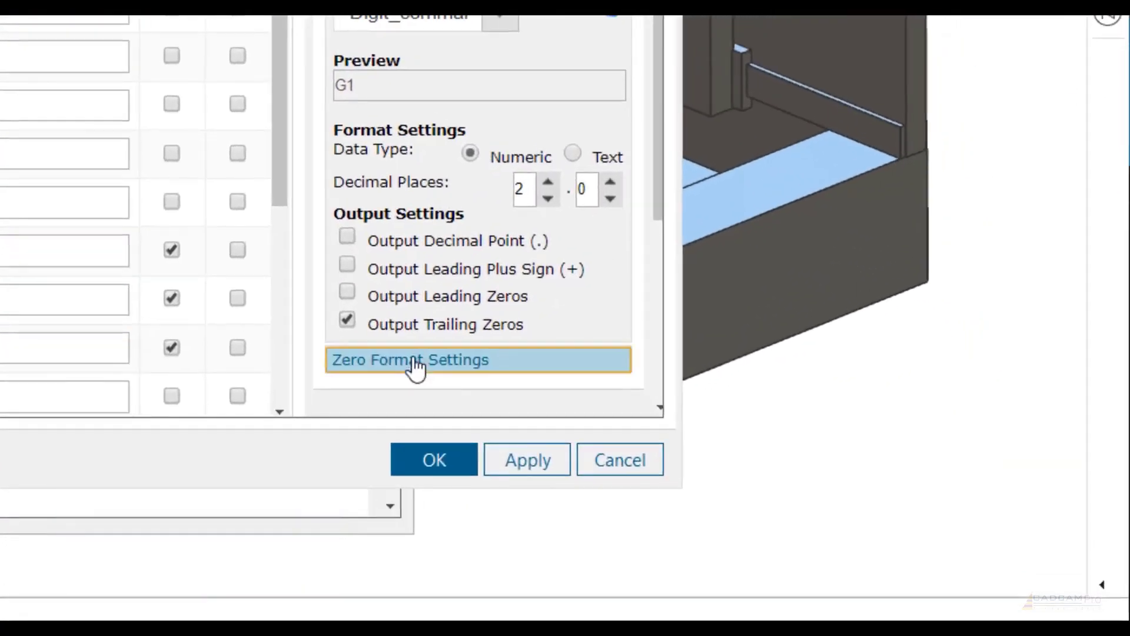
left_click(490, 382)
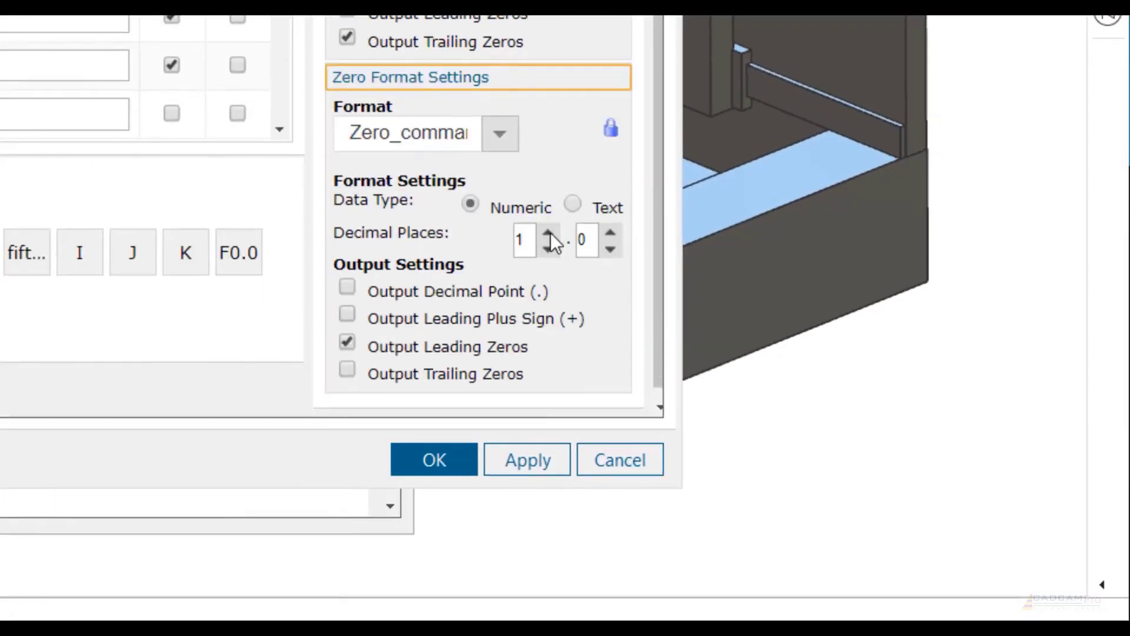
left_click(548, 234)
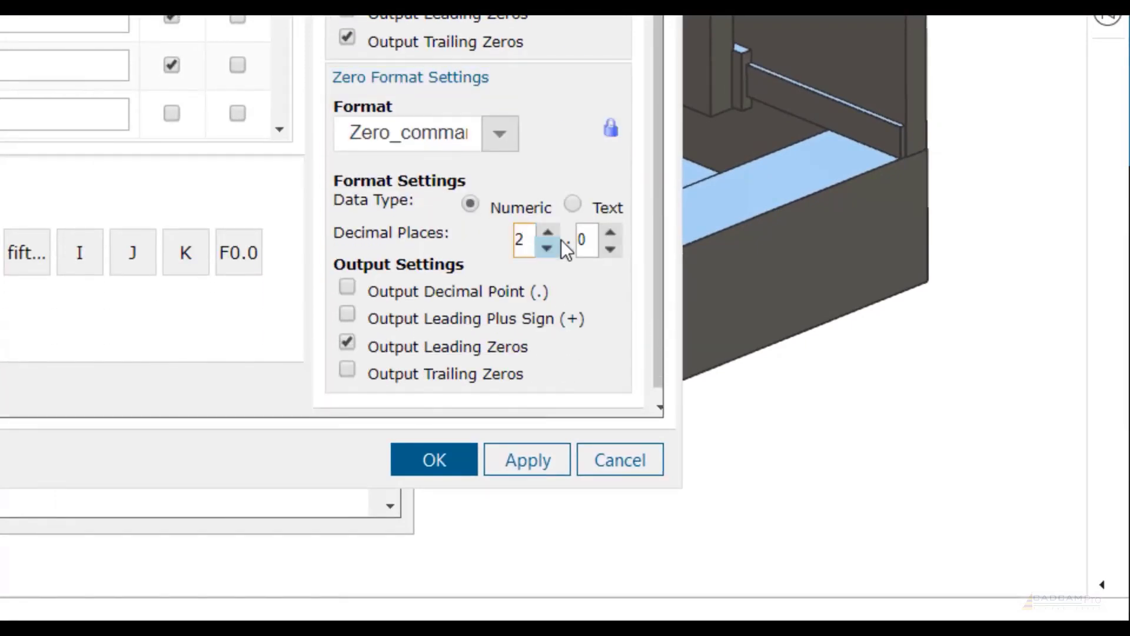
left_click(587, 241)
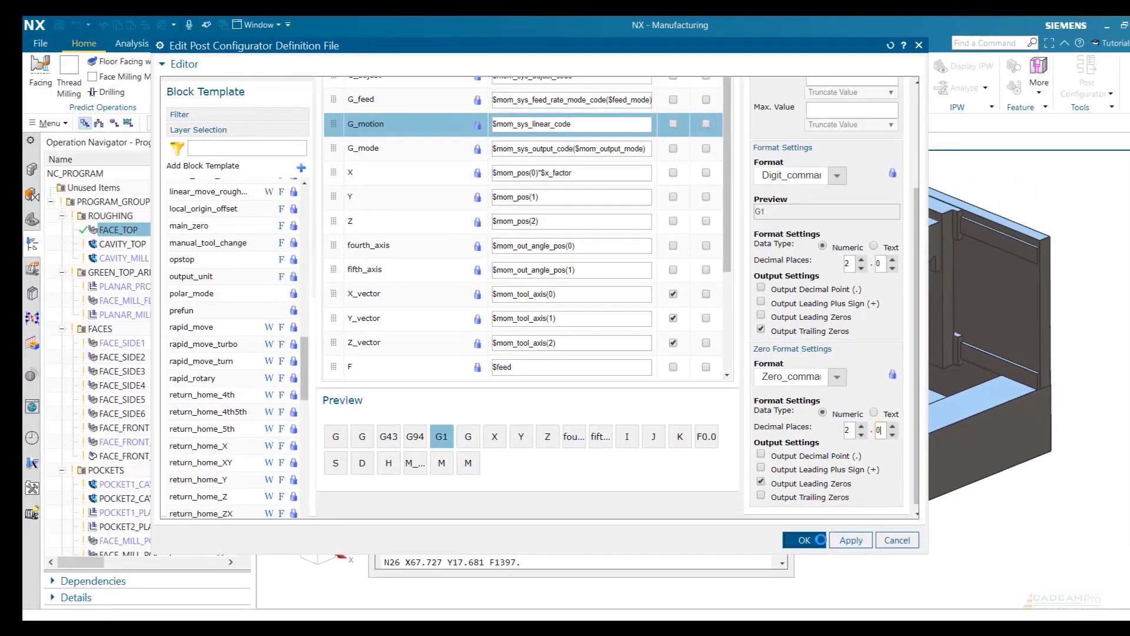
left_click(668, 506)
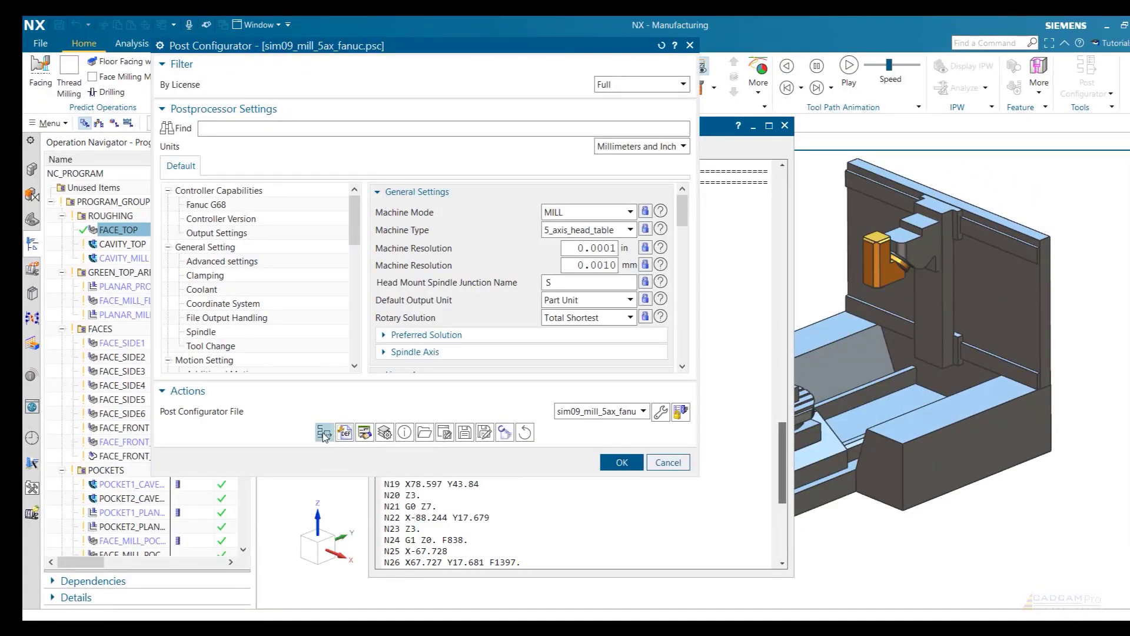
left_click(345, 432)
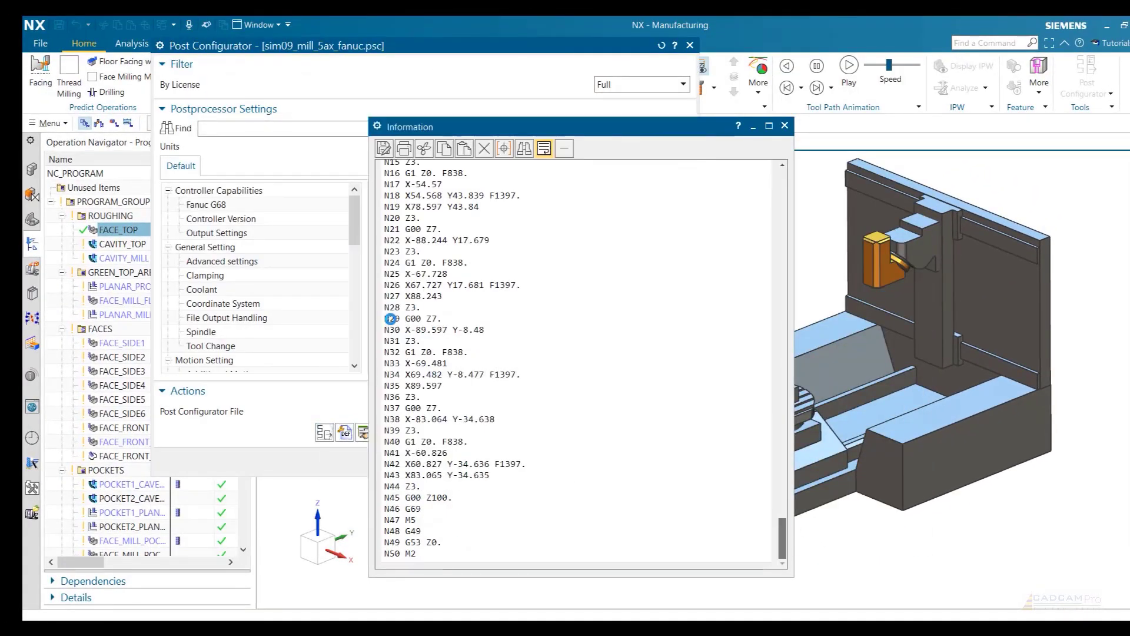
double_click(410, 497)
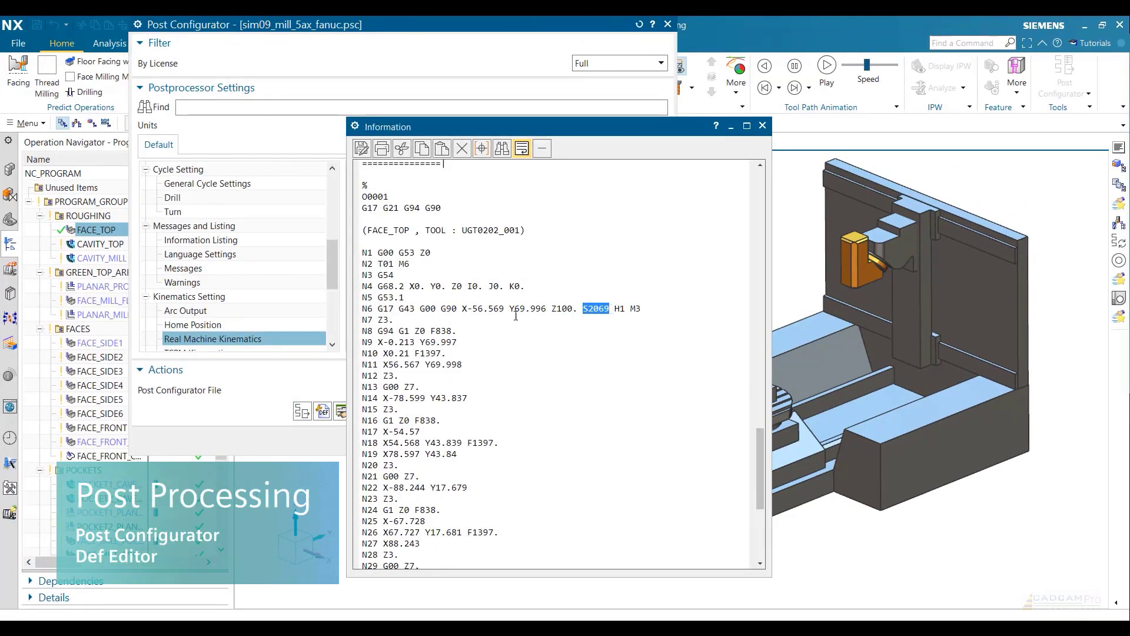
Set the Omit value of the S word in linear_move to 2069 and post-process FACE_TOP again to check the N6 block.
left_click(323, 411)
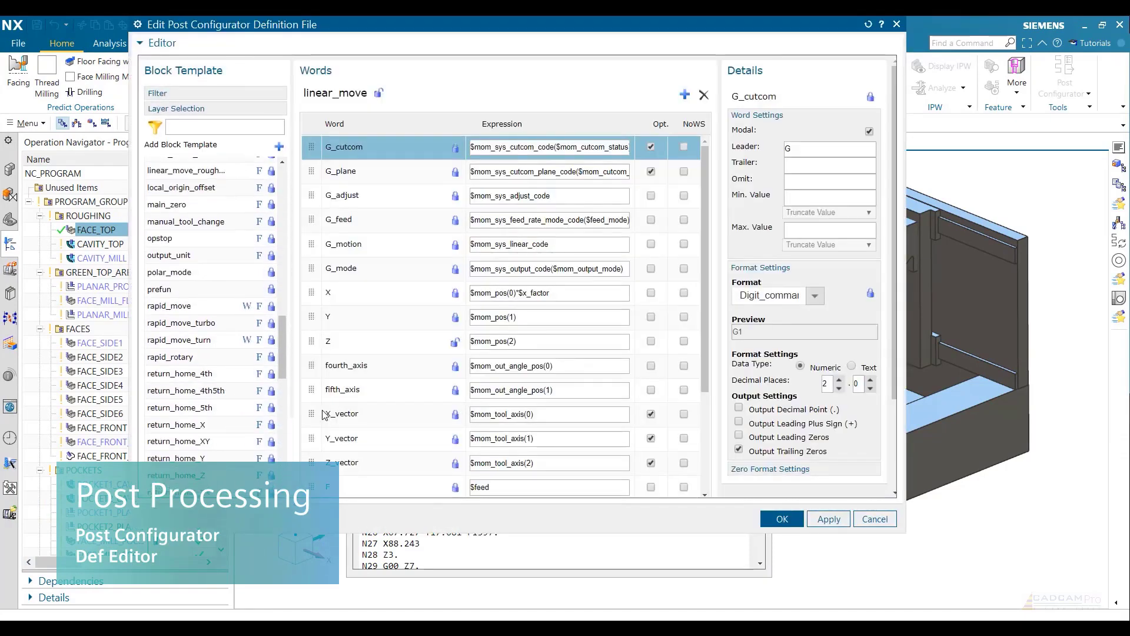
scroll(388, 321, "down", 3)
left_click(346, 371)
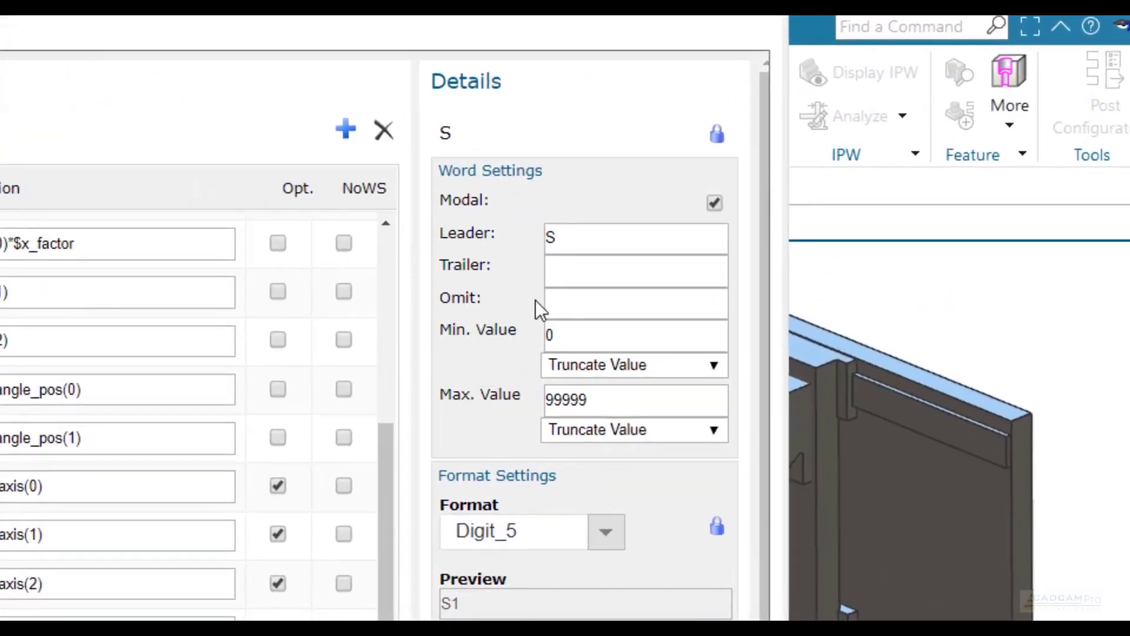
left_click(567, 300)
type("2069")
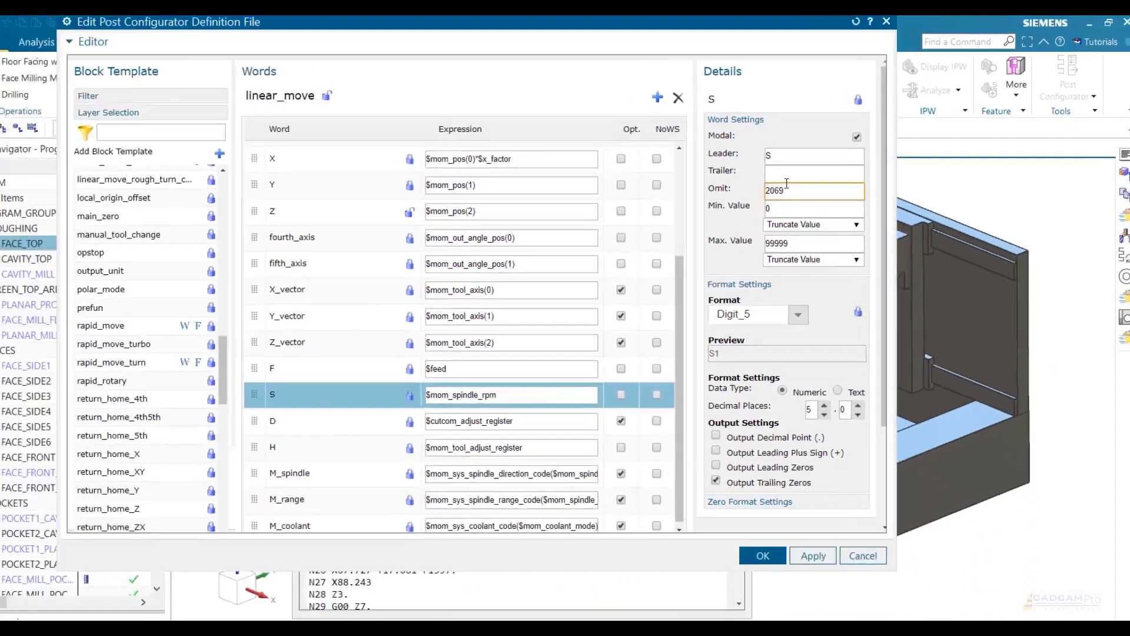
left_click(606, 280)
left_click(782, 519)
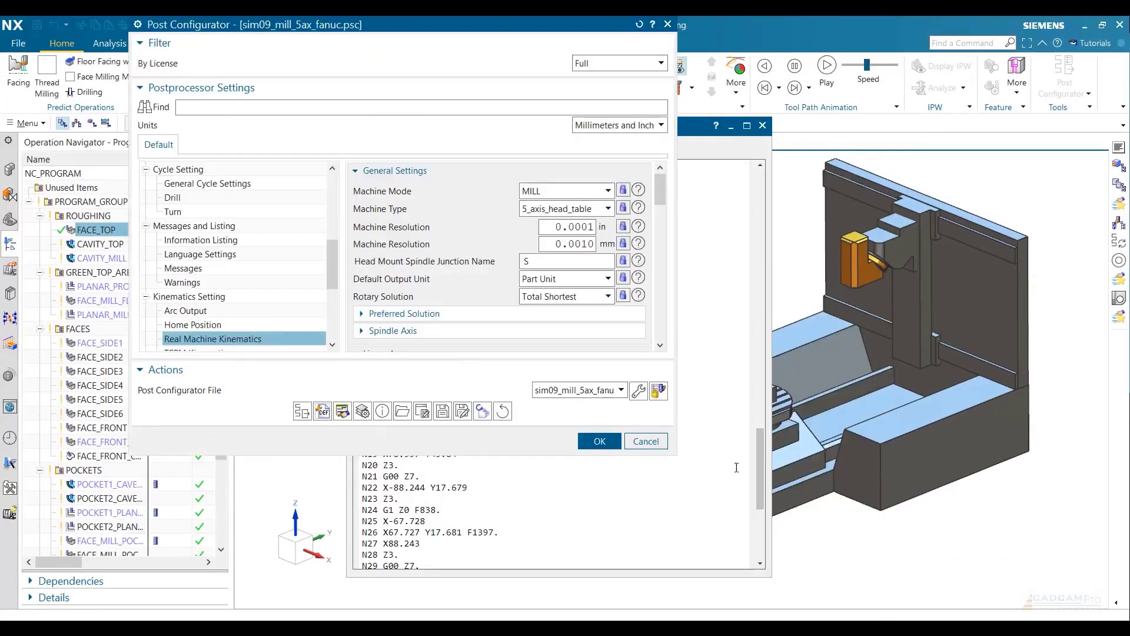
left_click(304, 412)
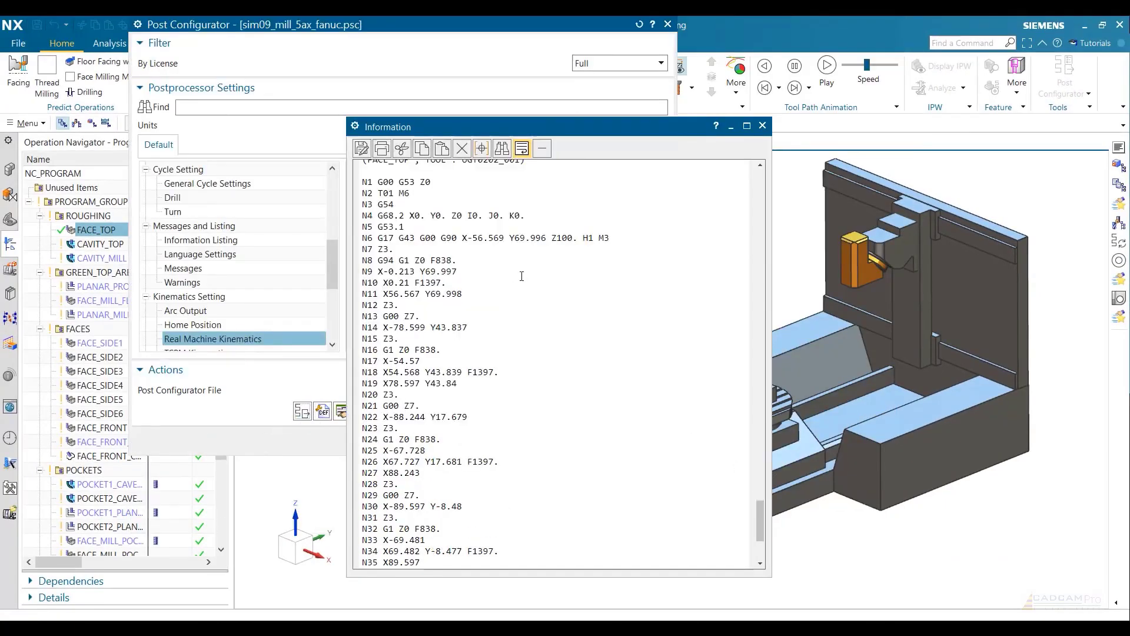
left_click_drag(578, 239, 582, 238)
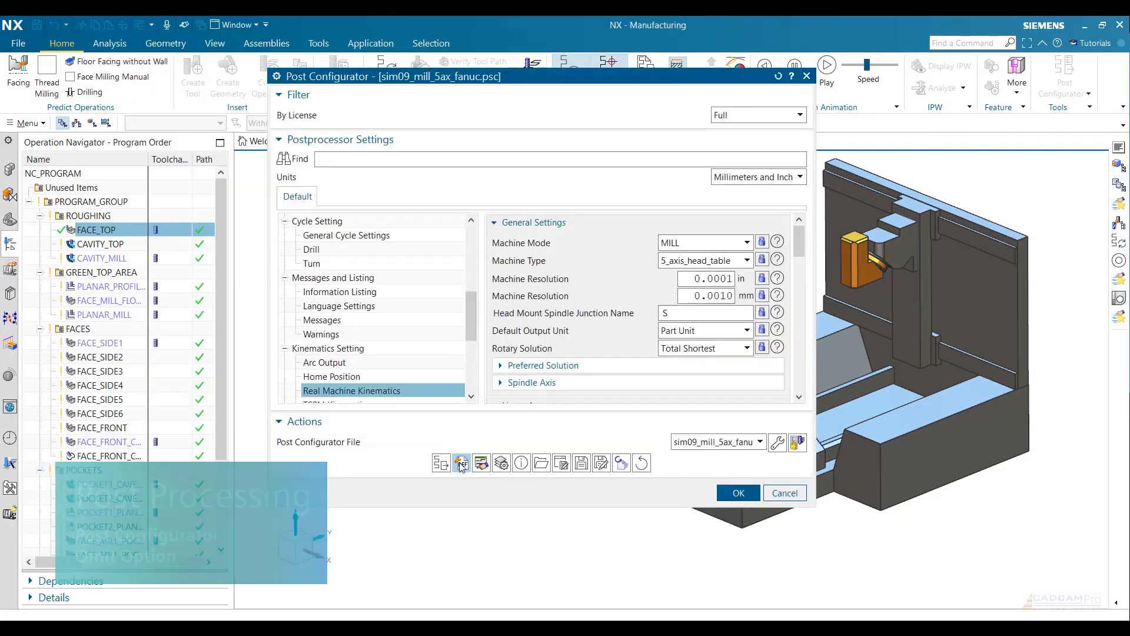
Open the post configurator definition editor and filter the block templates to the Fanuc OOTB layer.
left_click(462, 465)
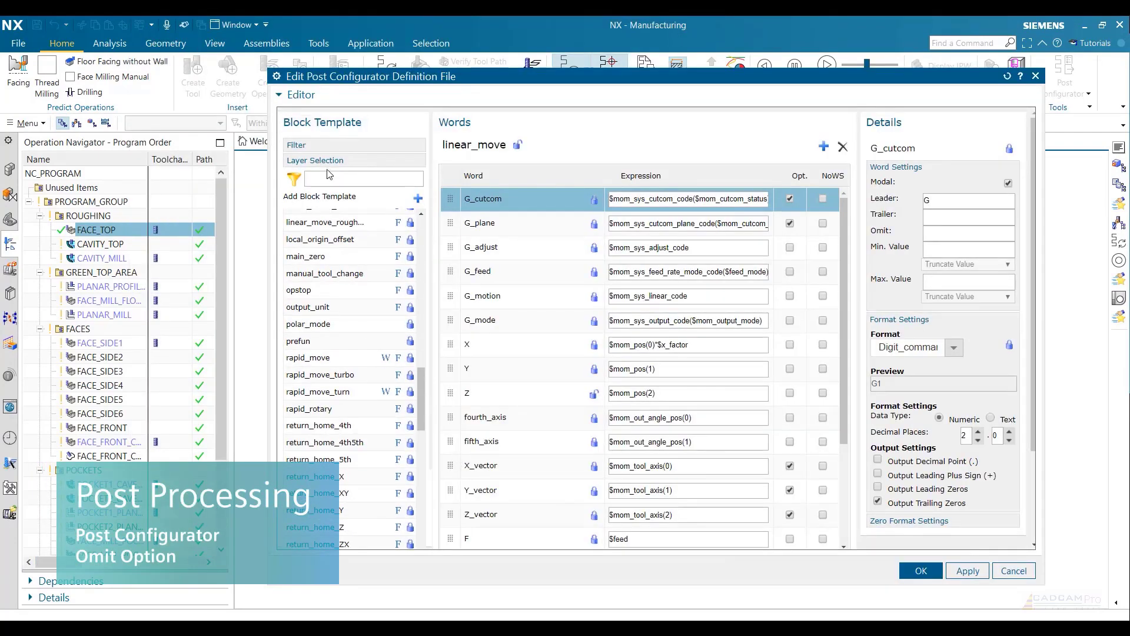
left_click(327, 163)
left_click(296, 191)
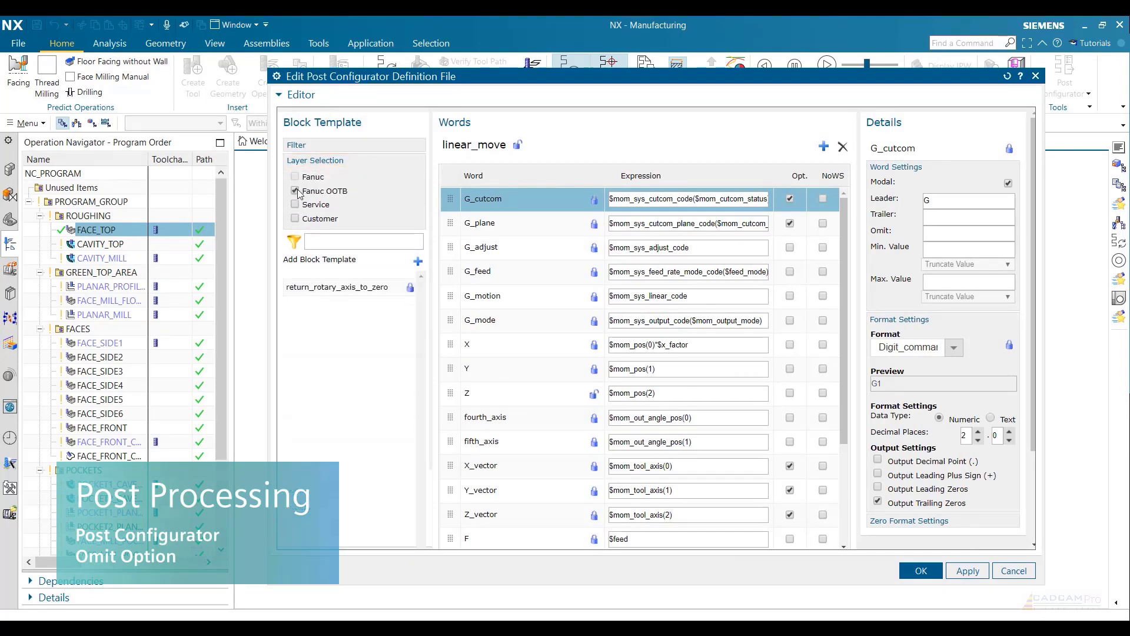
Clear the Fanuc OOTB layer filter, copy the cutcom_off block template to the Service layer, and filter to that layer to select the copy.
left_click(296, 190)
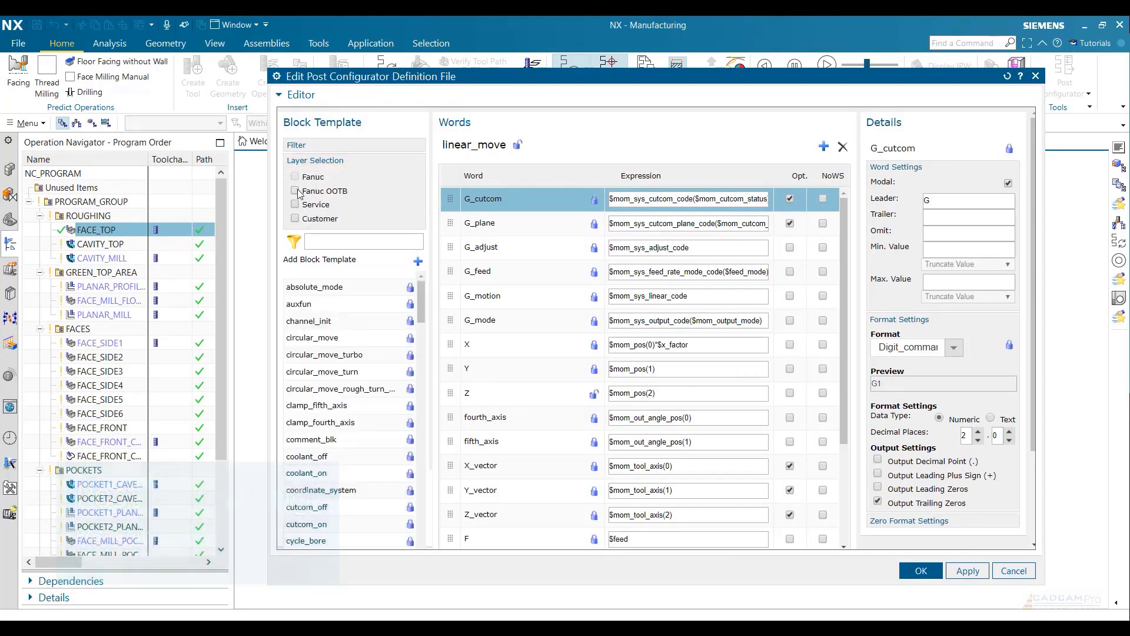
scroll(348, 380, "down", 2)
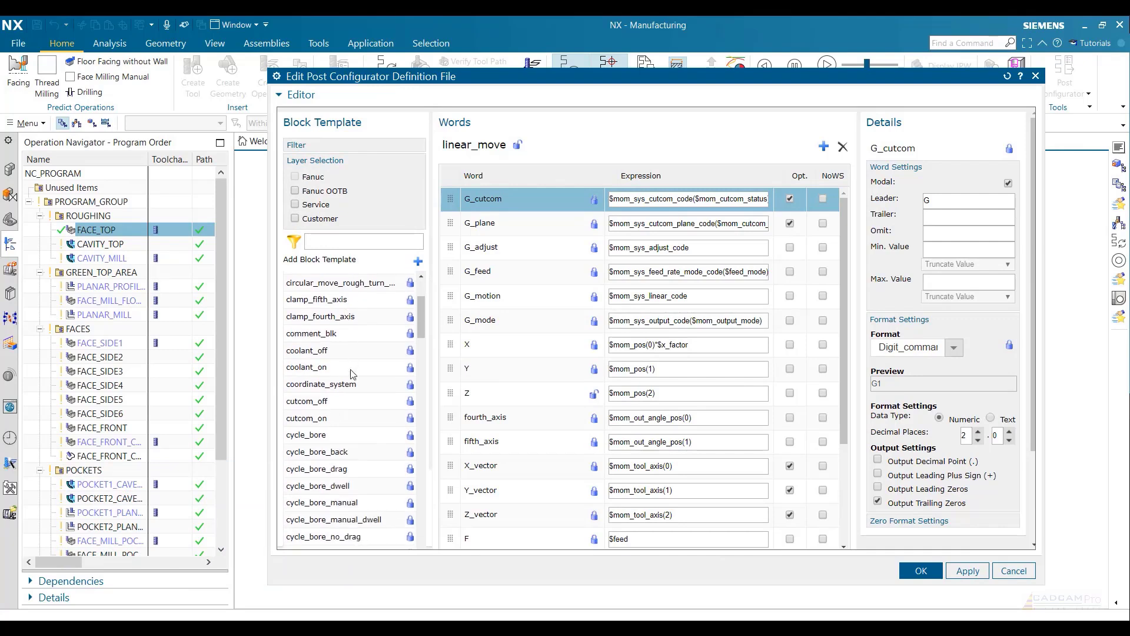
left_click(313, 403)
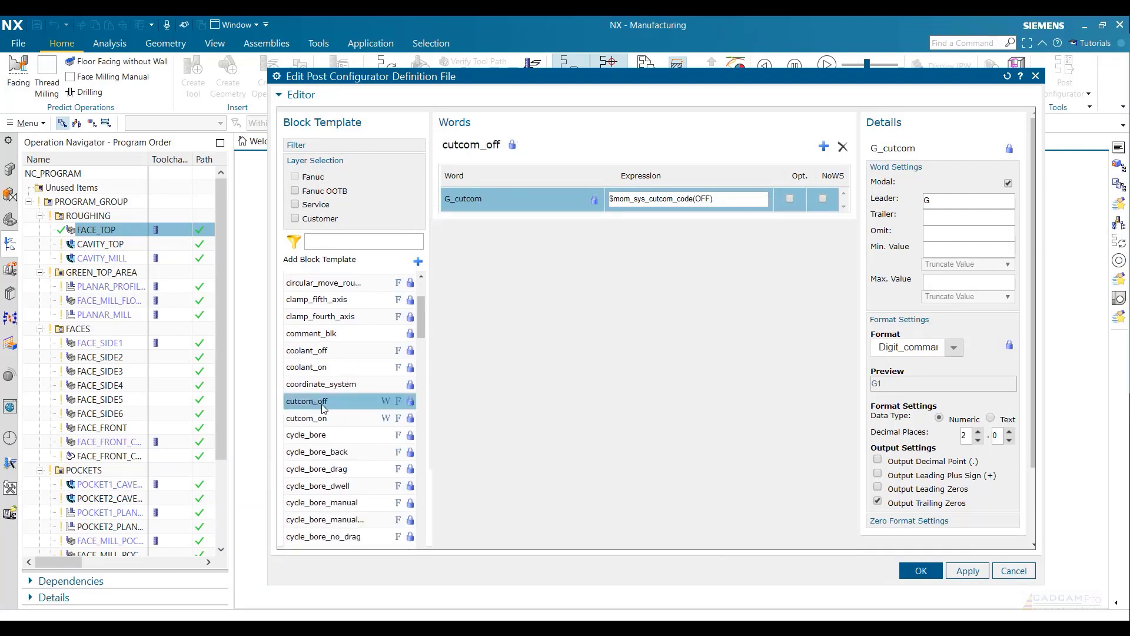
right_click(324, 403)
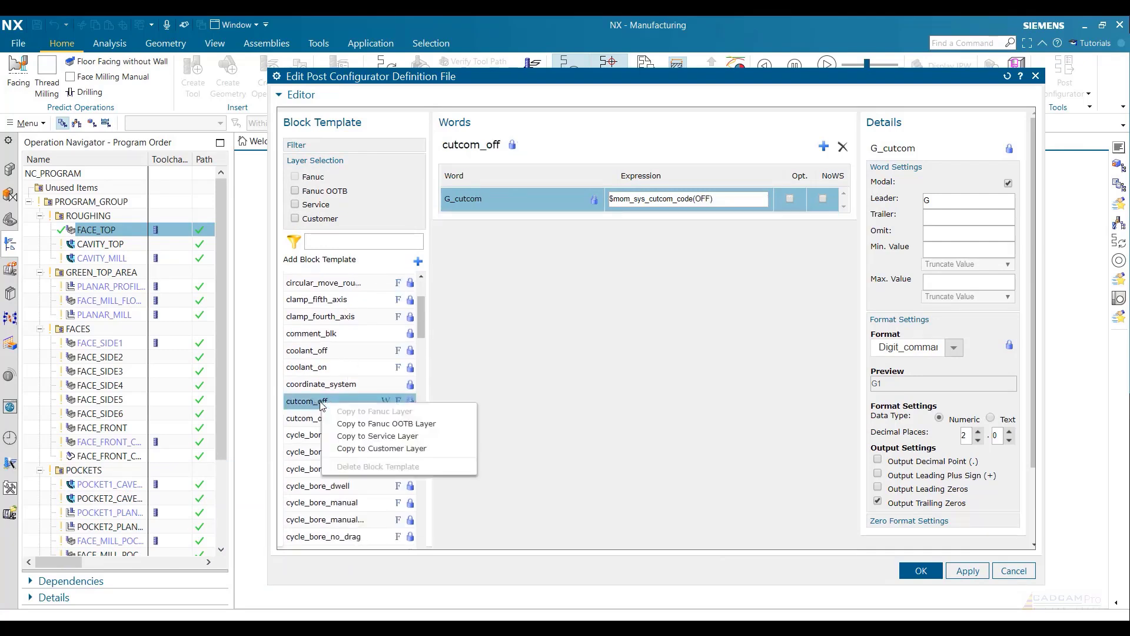
left_click(379, 439)
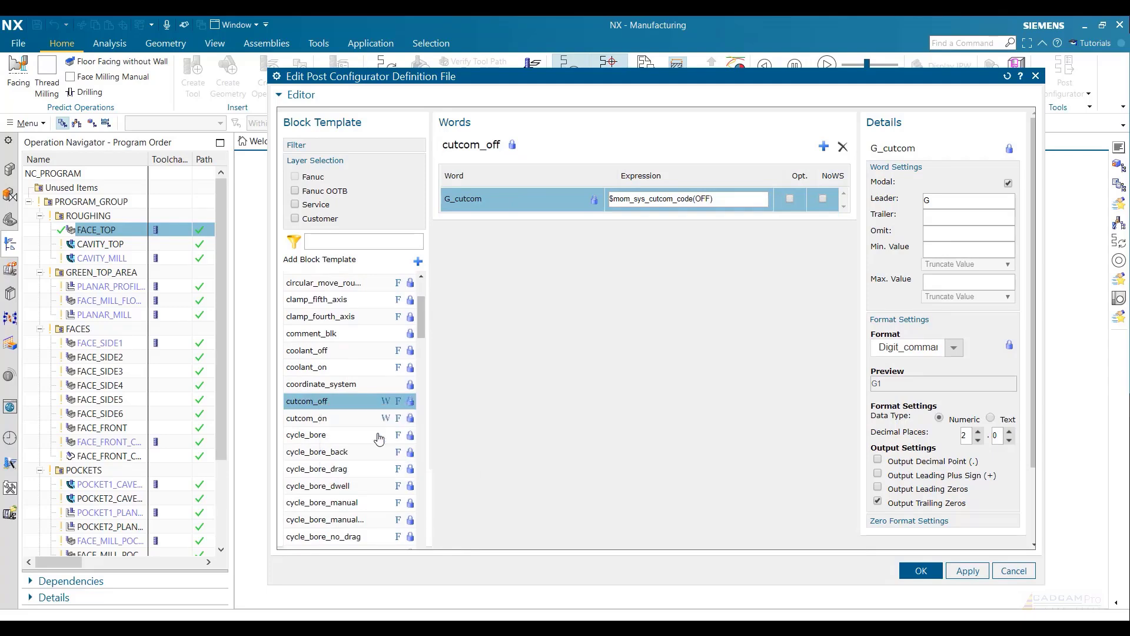
left_click(296, 206)
left_click(320, 292)
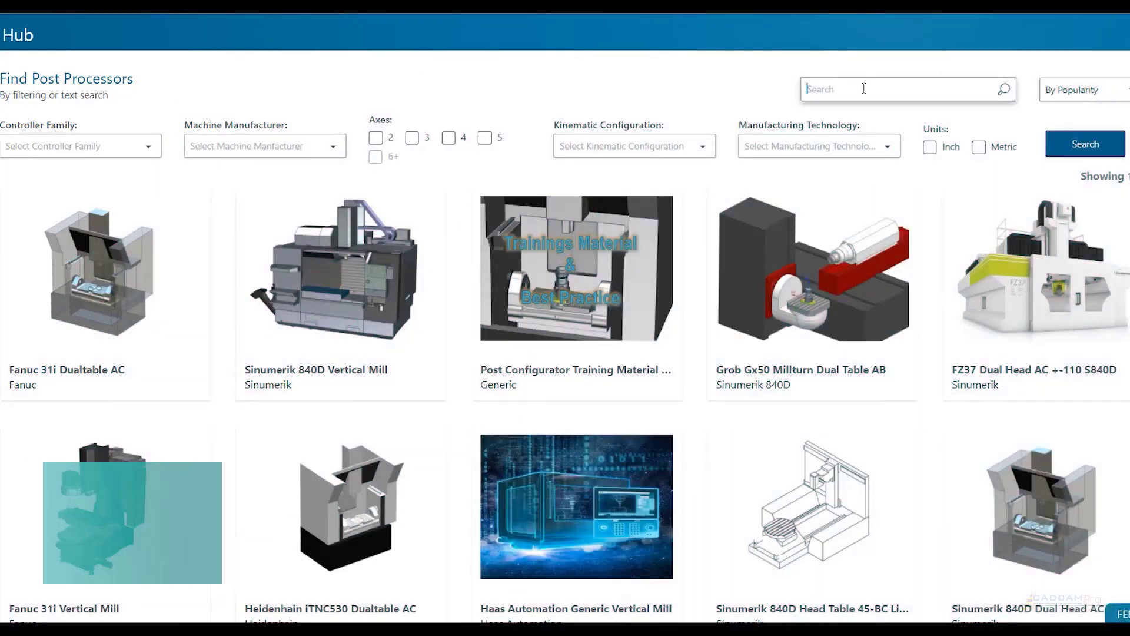
In Post Hub, search the post processors for "source" and download the Post Configurator Library Source Tool.
type("sd")
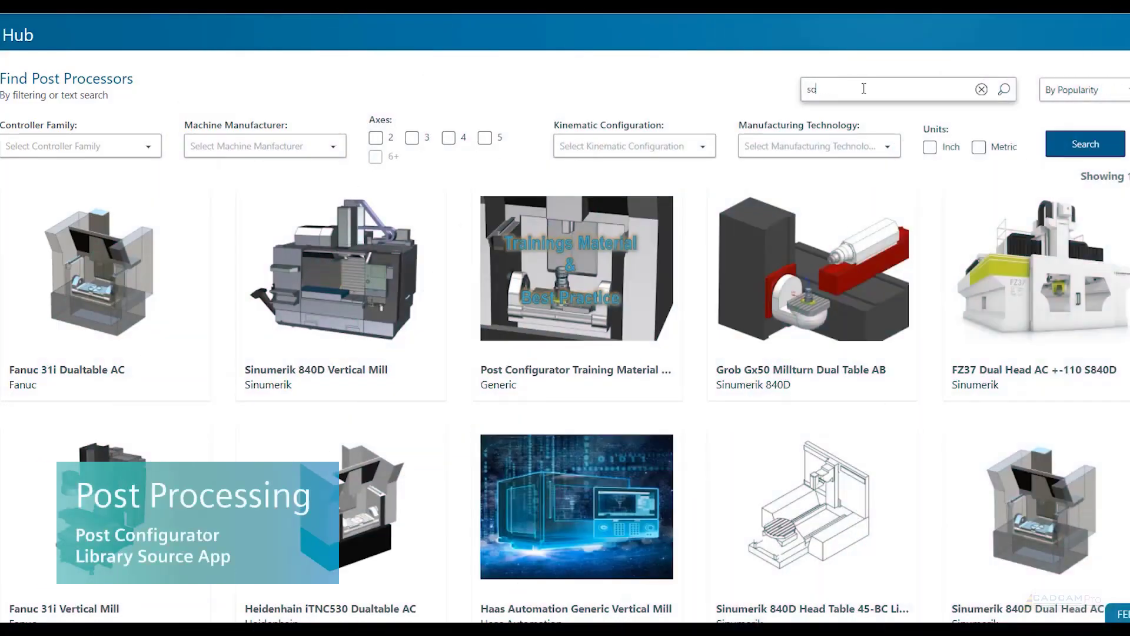
key("Return")
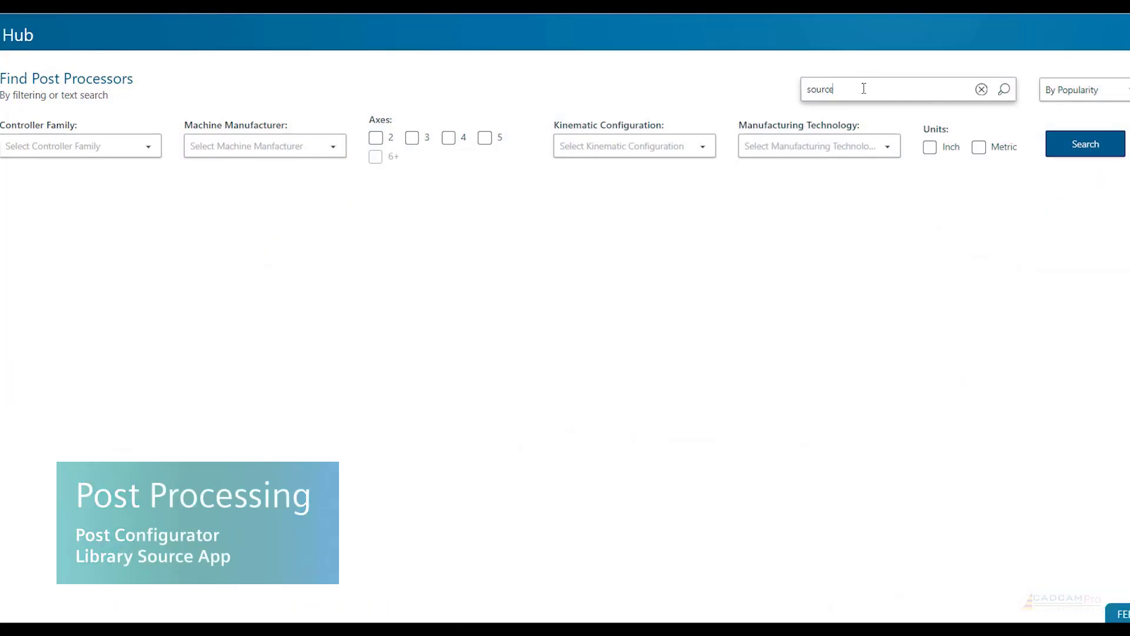
mouse_move(142, 280)
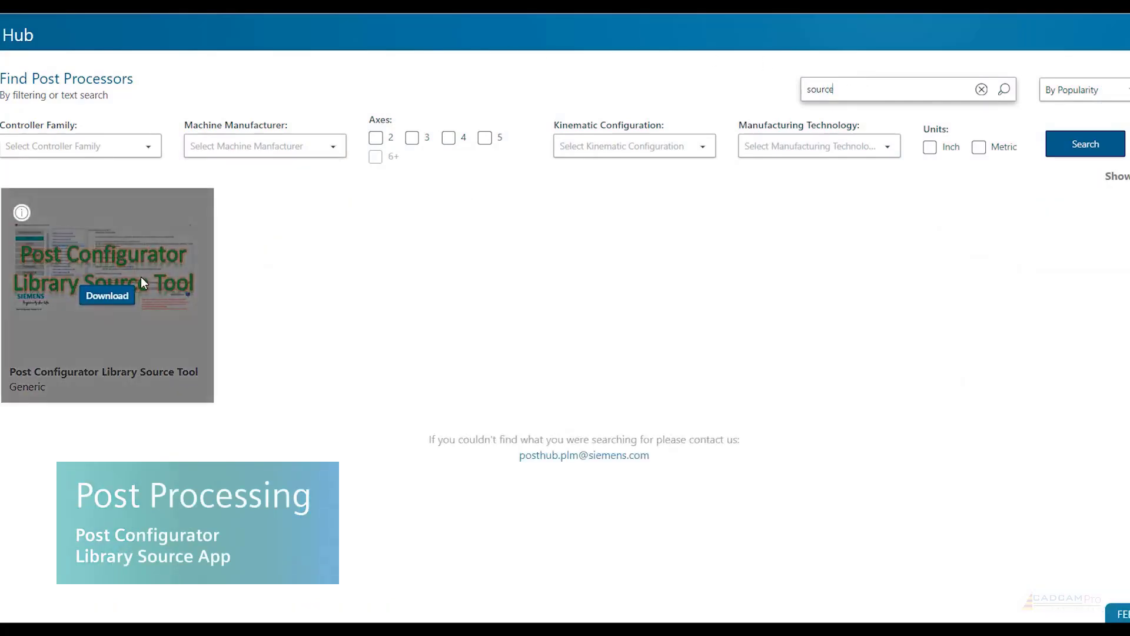
left_click(100, 299)
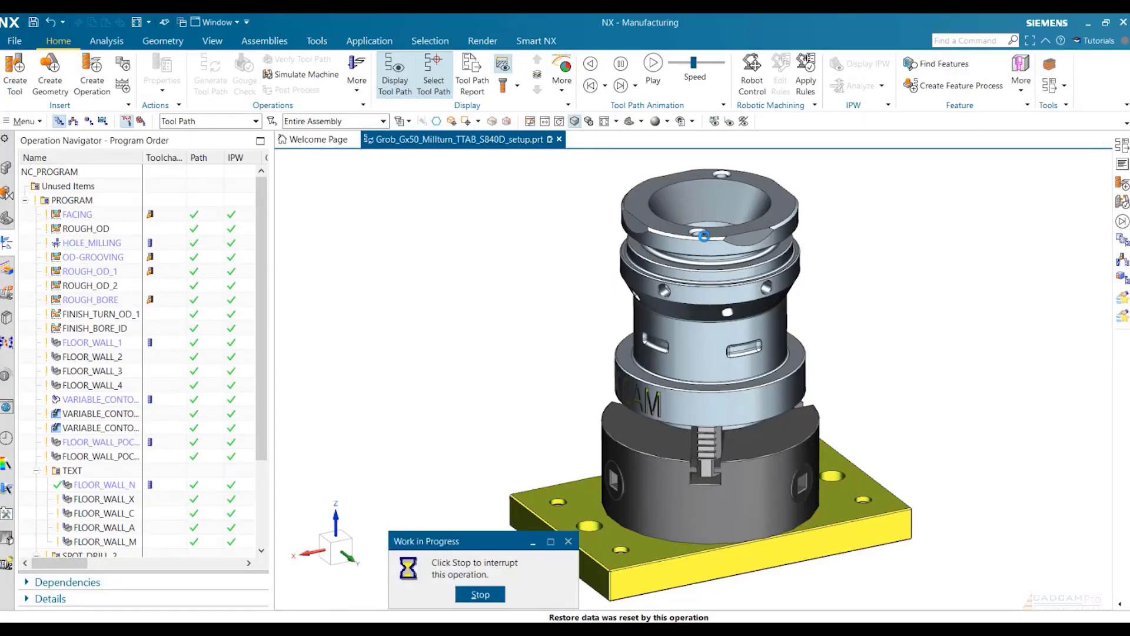
In the Post Configurator Library Source Tool, list only the standard commands and view the full source code of LIB_SPF_abort_postrun.
left_click_drag(673, 166, 670, 74)
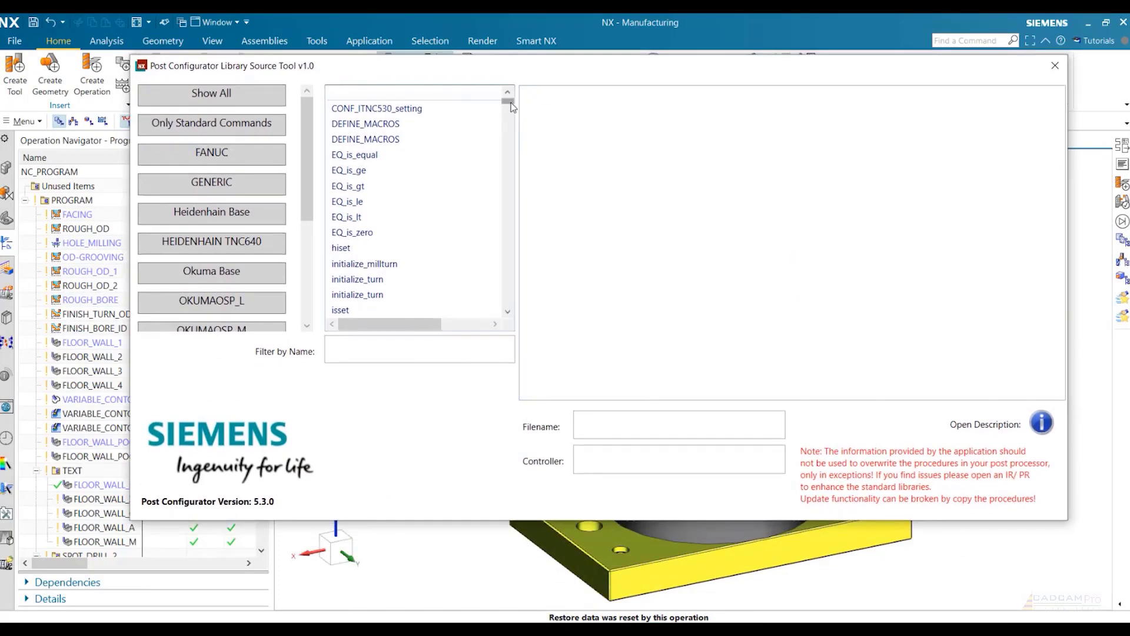
left_click_drag(507, 101, 522, 258)
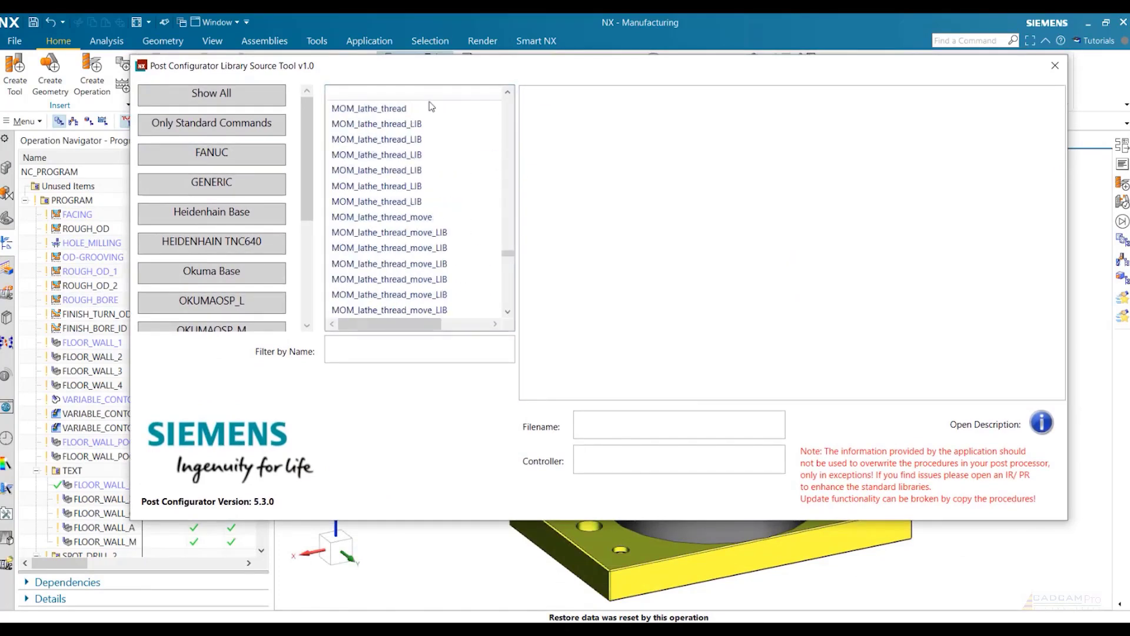
left_click(226, 135)
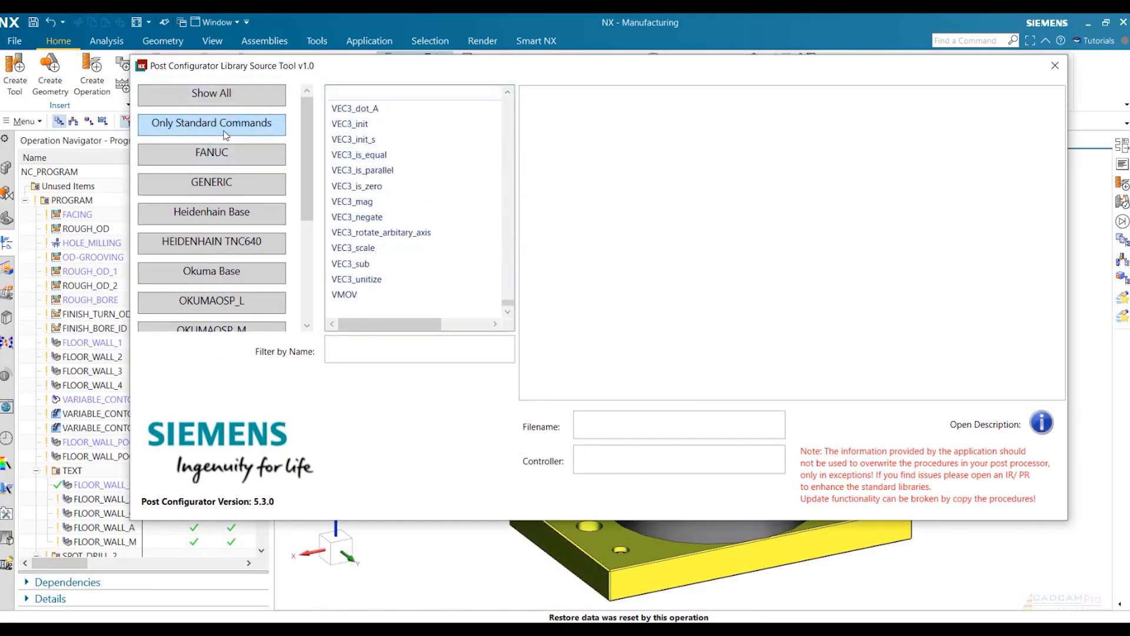
left_click(234, 139)
left_click_drag(517, 176, 522, 165)
left_click(394, 187)
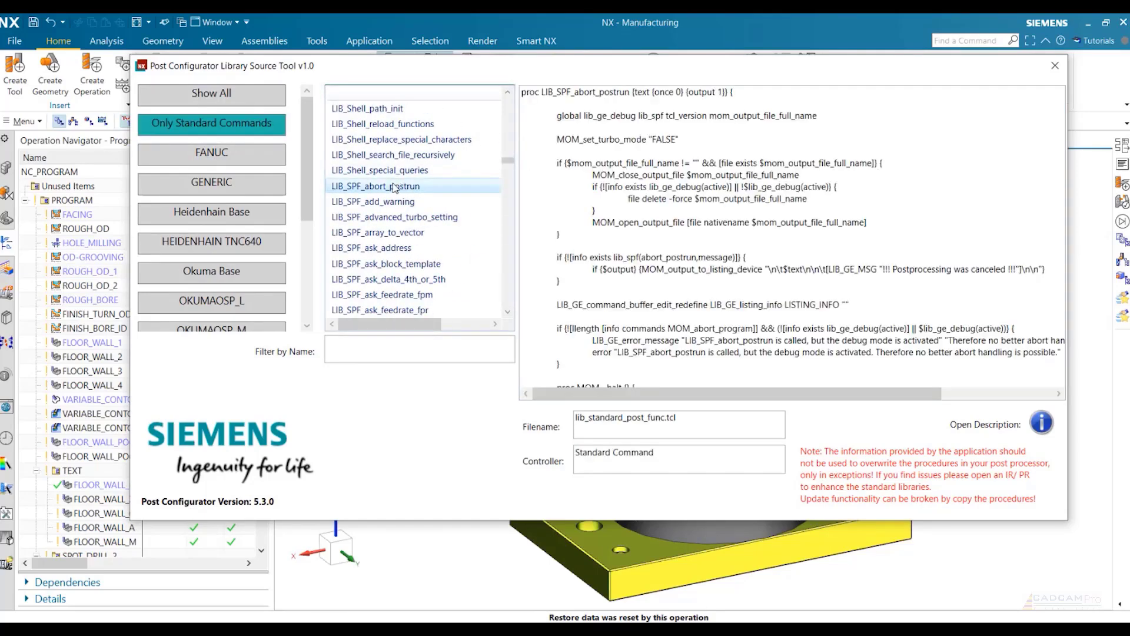
left_click_drag(523, 96, 594, 385)
left_click(594, 386)
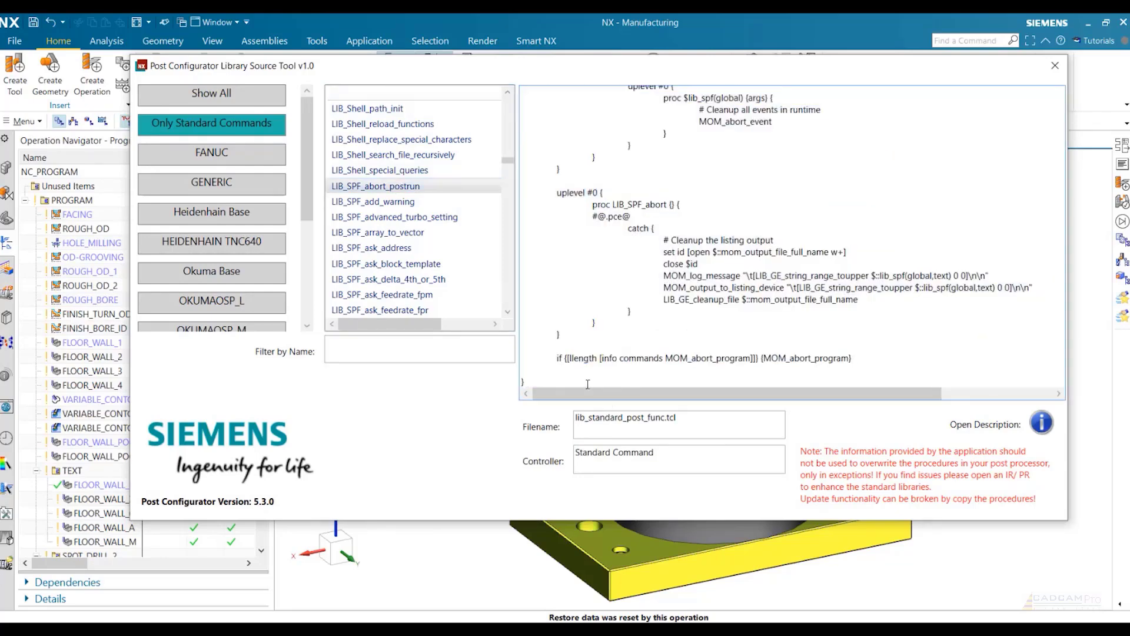
Read the description of the LIB_SPF_abort_postrun procedure and close it.
left_click(1042, 423)
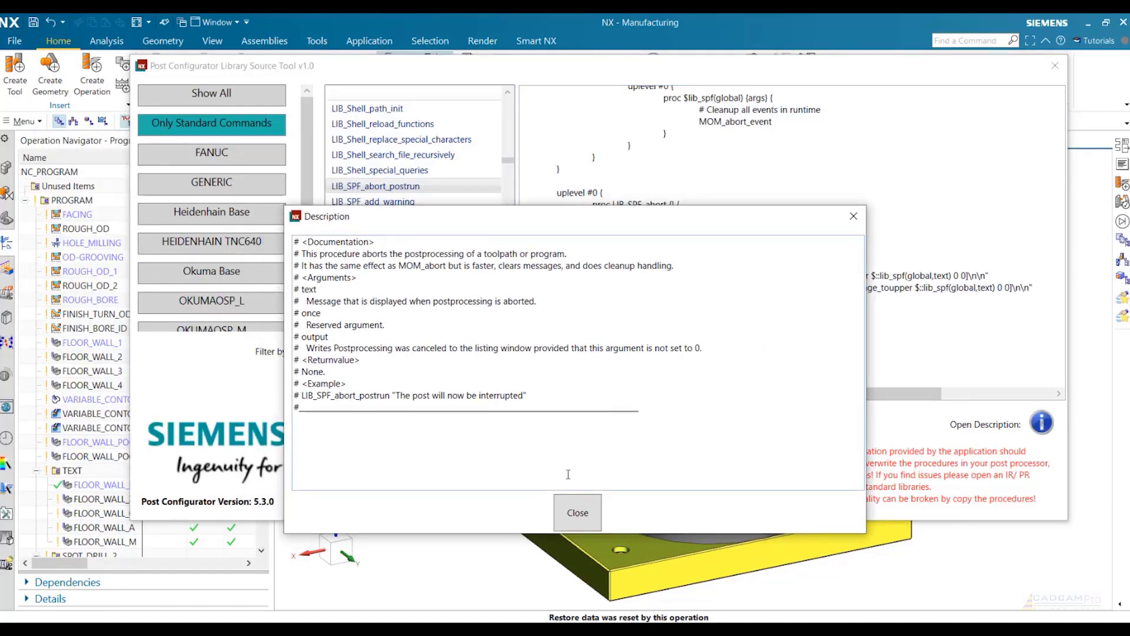
left_click(578, 513)
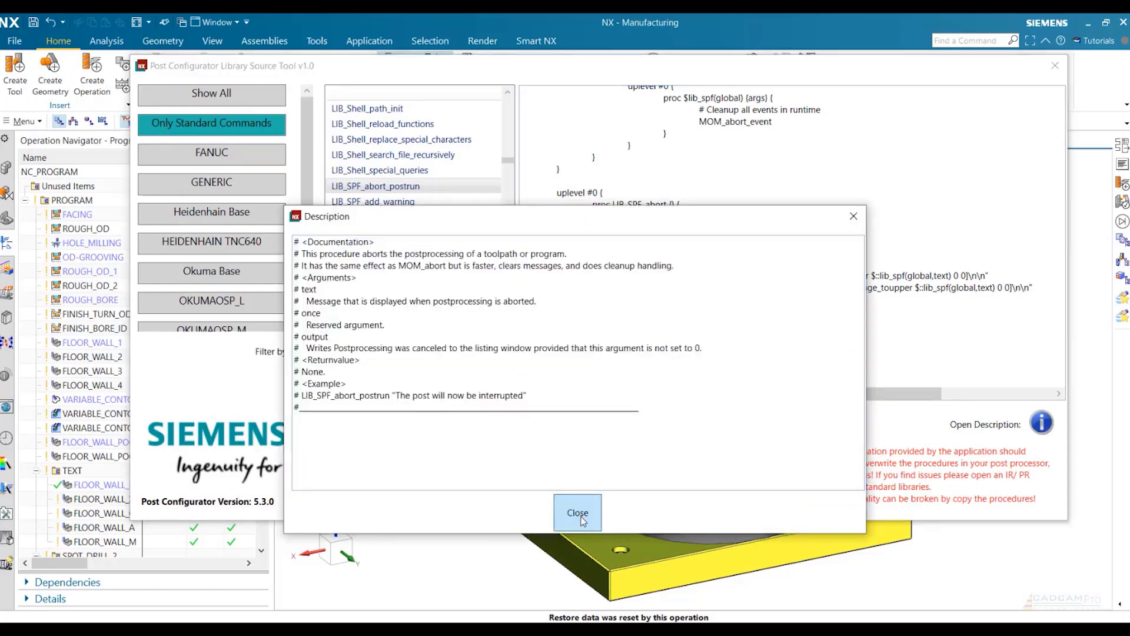
left_click(578, 514)
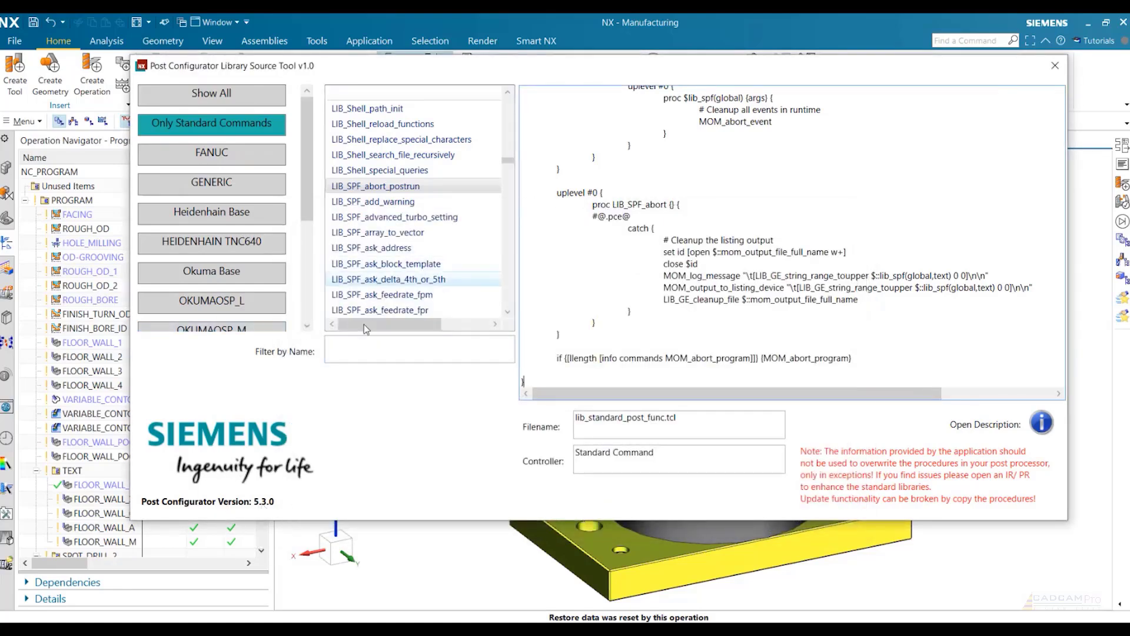
Show all library commands, filter them by the name MOM_start_of, and compare the Okuma Base and Sinumerik Base sources of MOM_start_of_path_LIB.
left_click(224, 93)
left_click(398, 346)
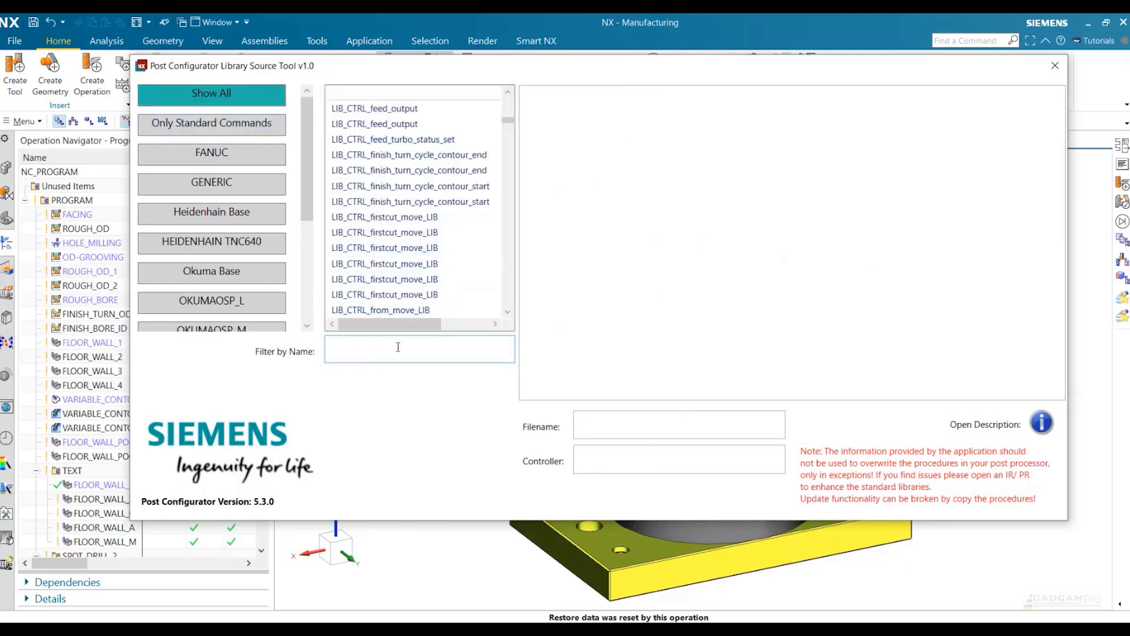
type("MOM_start_of")
scroll(413, 247, "up", 10)
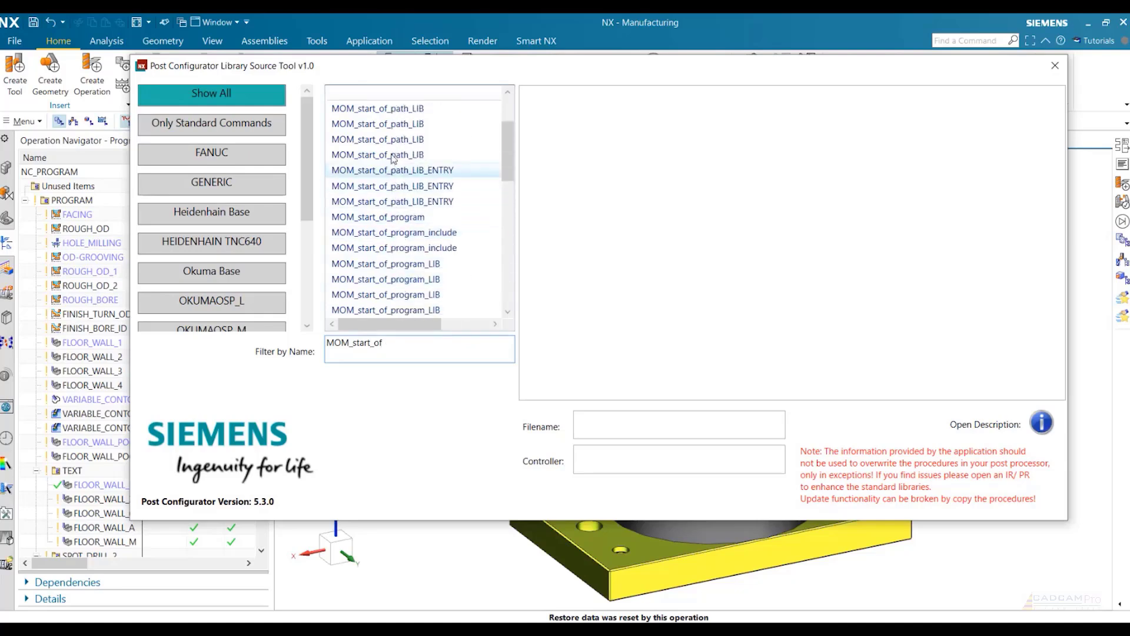
left_click(393, 154)
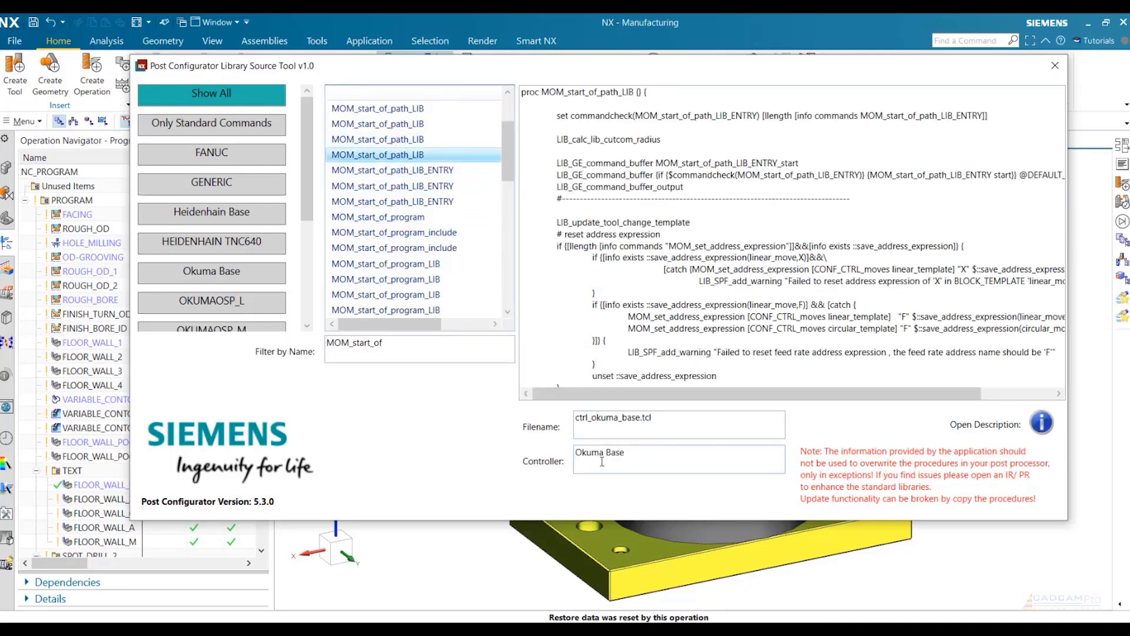
left_click(397, 140)
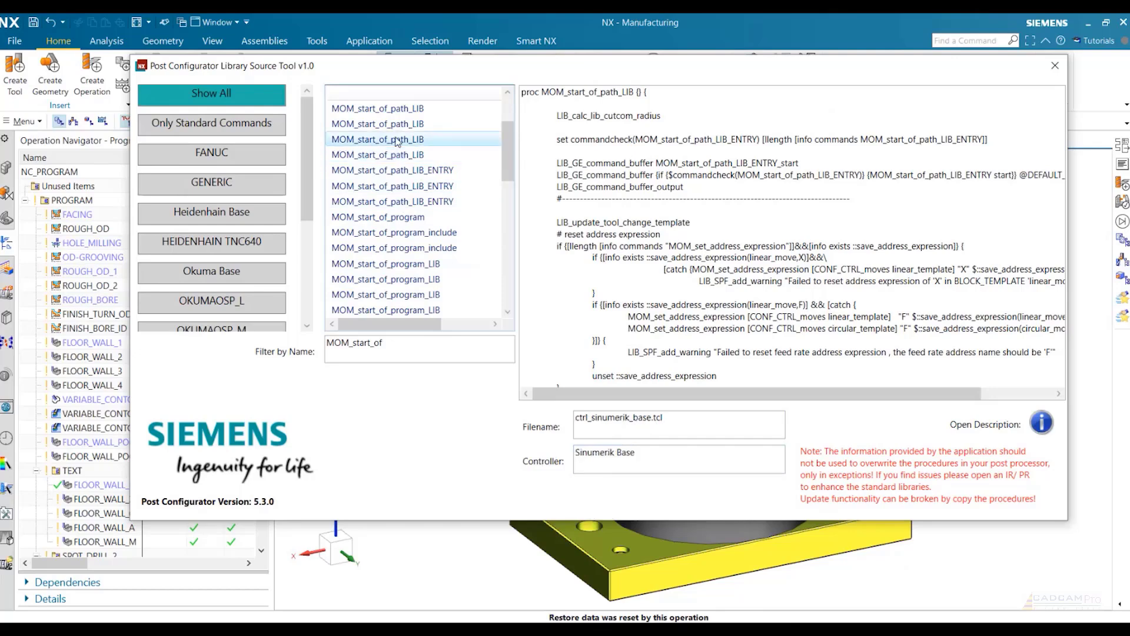